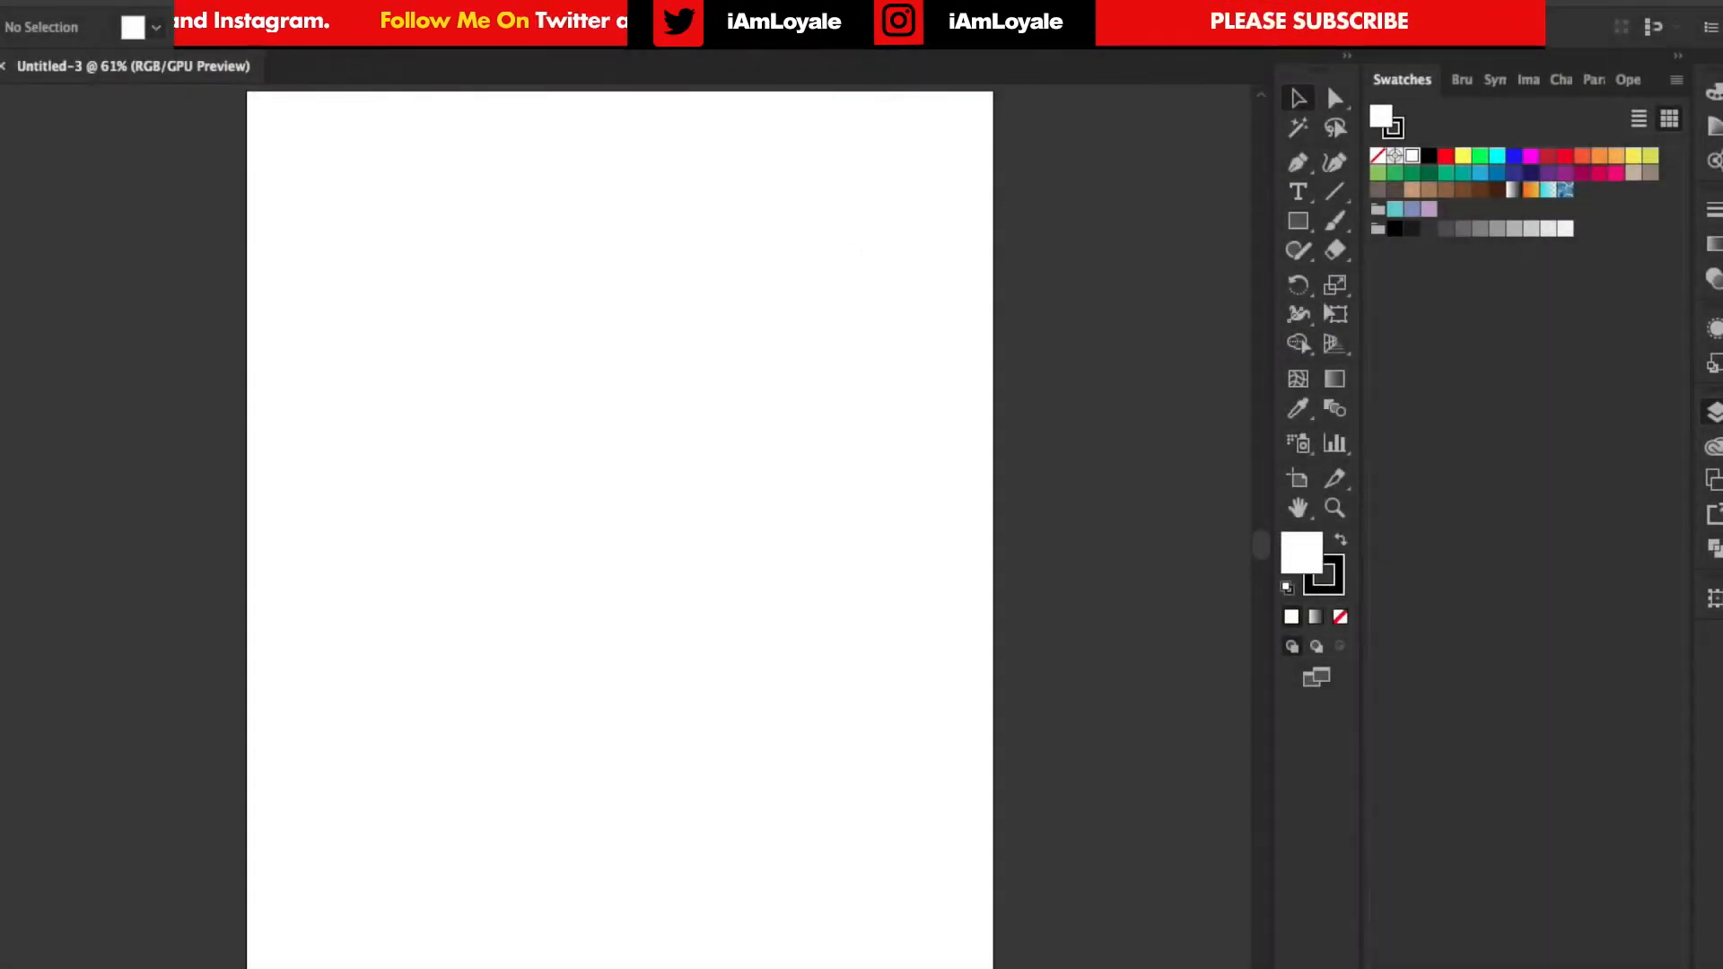
- Show the Layers panel and set the fill to none for drawing
left_click(1713, 418)
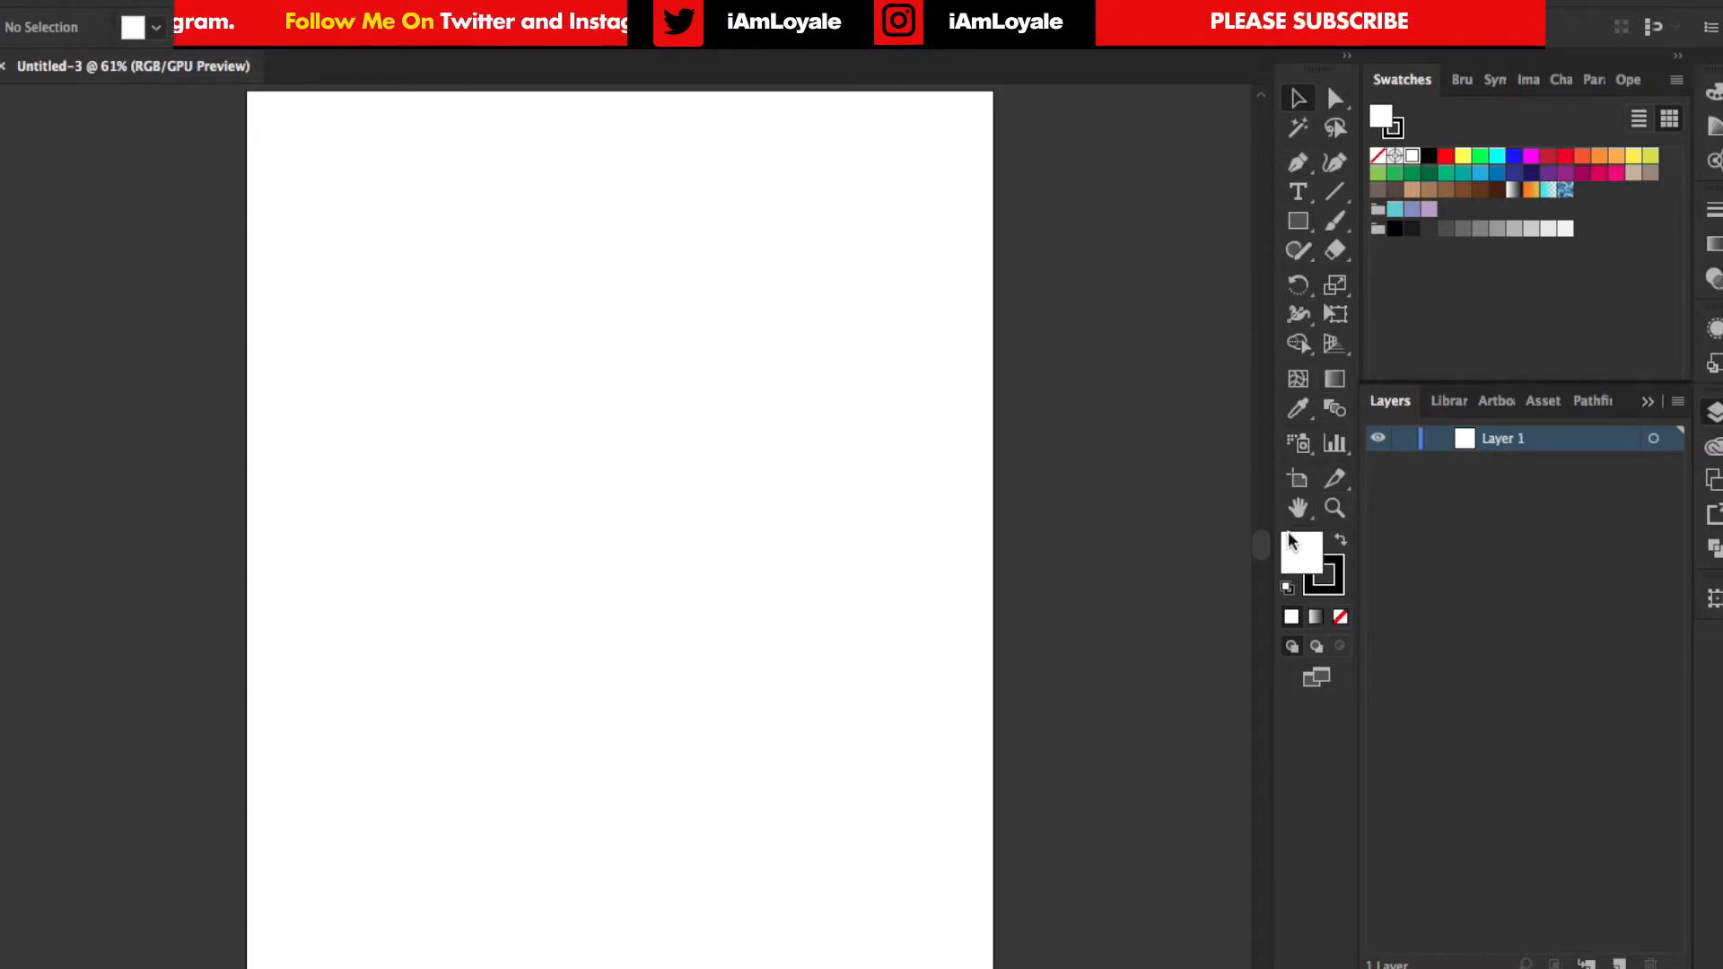
left_click(1342, 616)
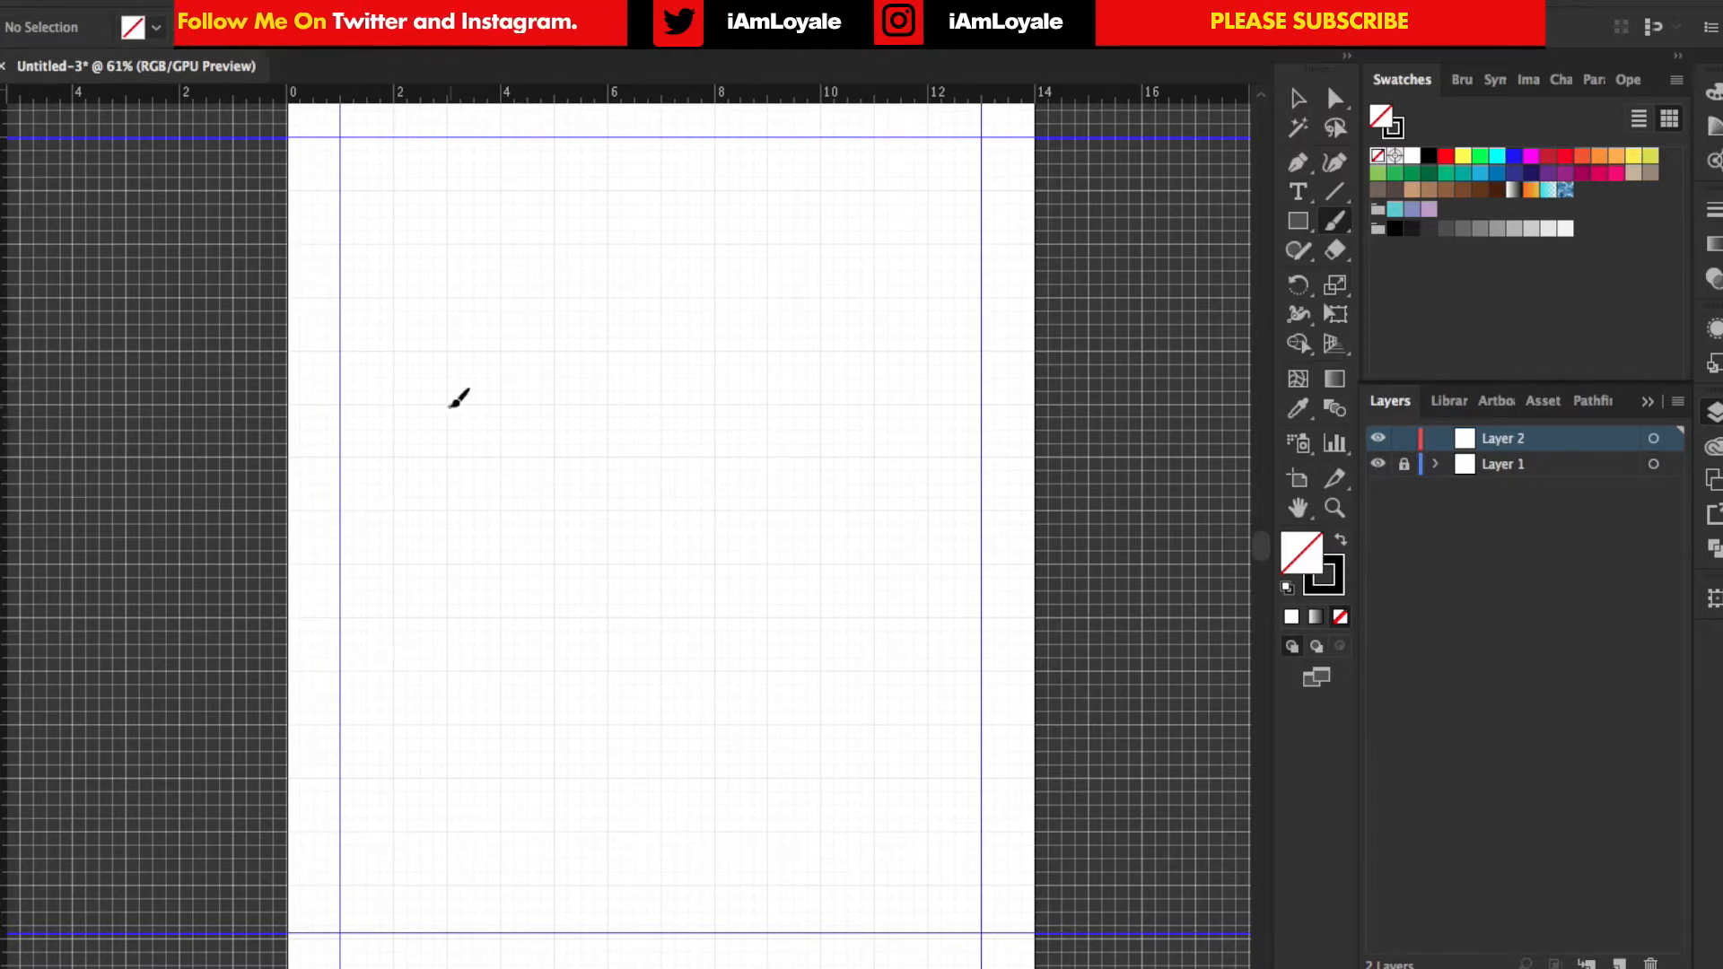
- Draw the thick black fist outline with its vertical finger lines
mouse_move(458, 399)
left_mouse_down()
mouse_move(457, 429)
mouse_move(538, 497)
left_mouse_up()
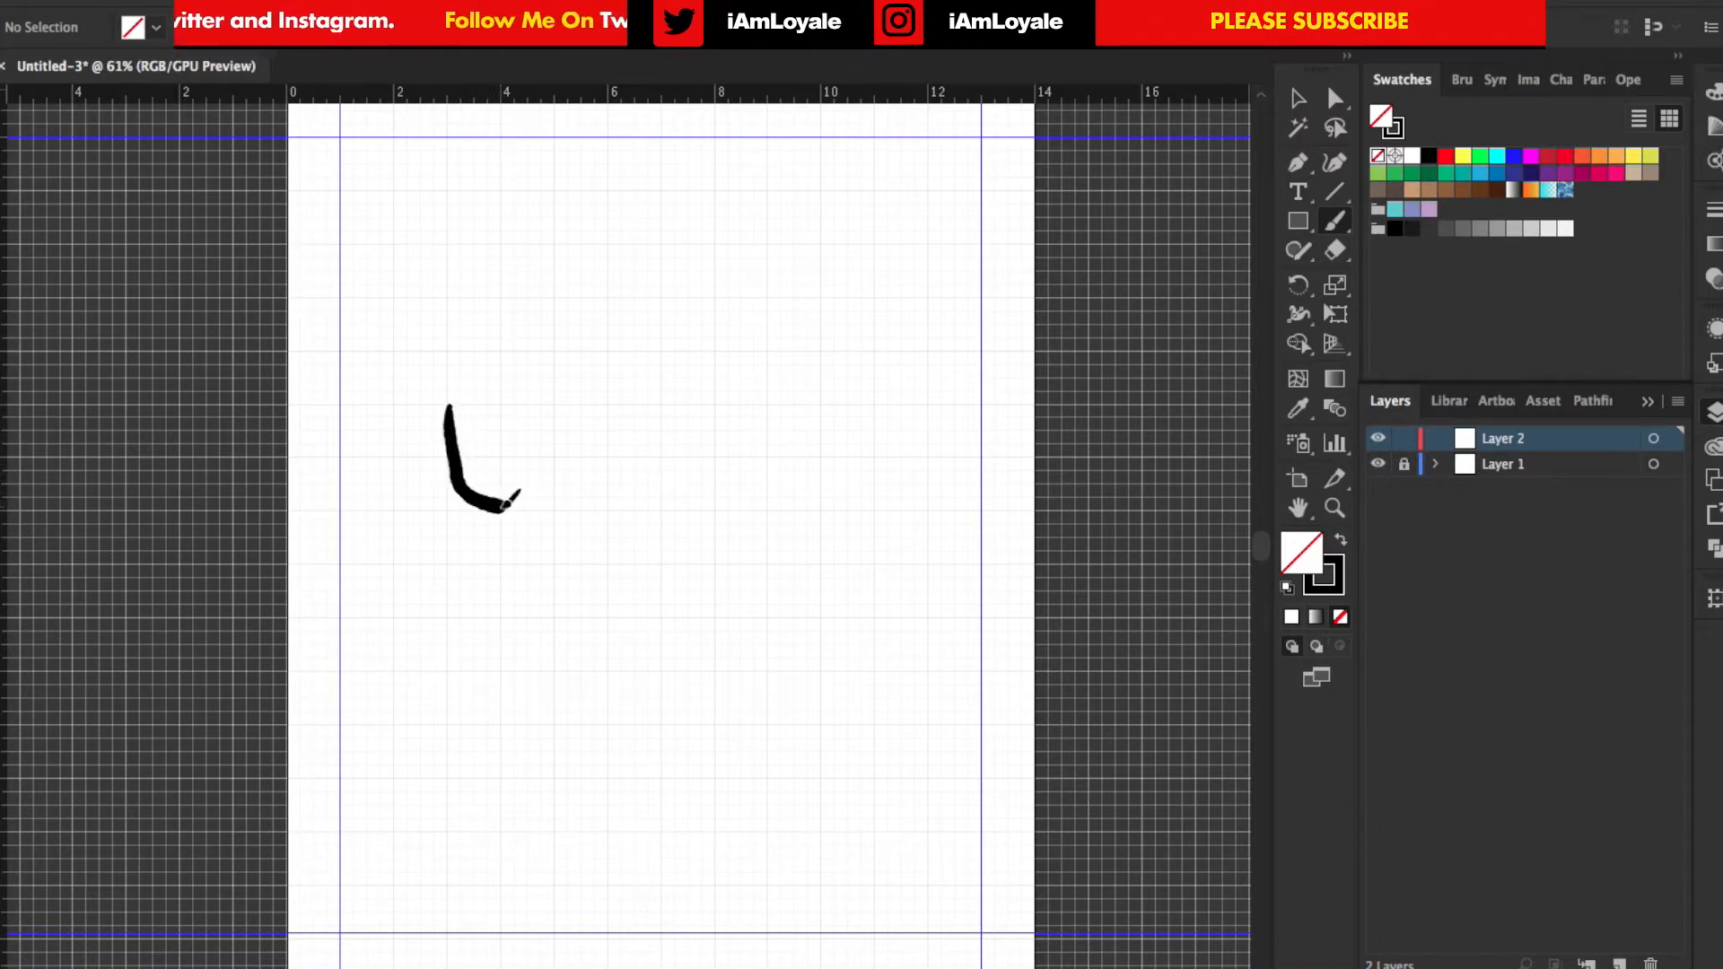
mouse_move(538, 496)
left_mouse_down()
mouse_move(550, 447)
mouse_move(608, 503)
mouse_move(660, 469)
mouse_move(754, 485)
mouse_move(834, 458)
mouse_move(848, 310)
mouse_move(566, 377)
left_mouse_up()
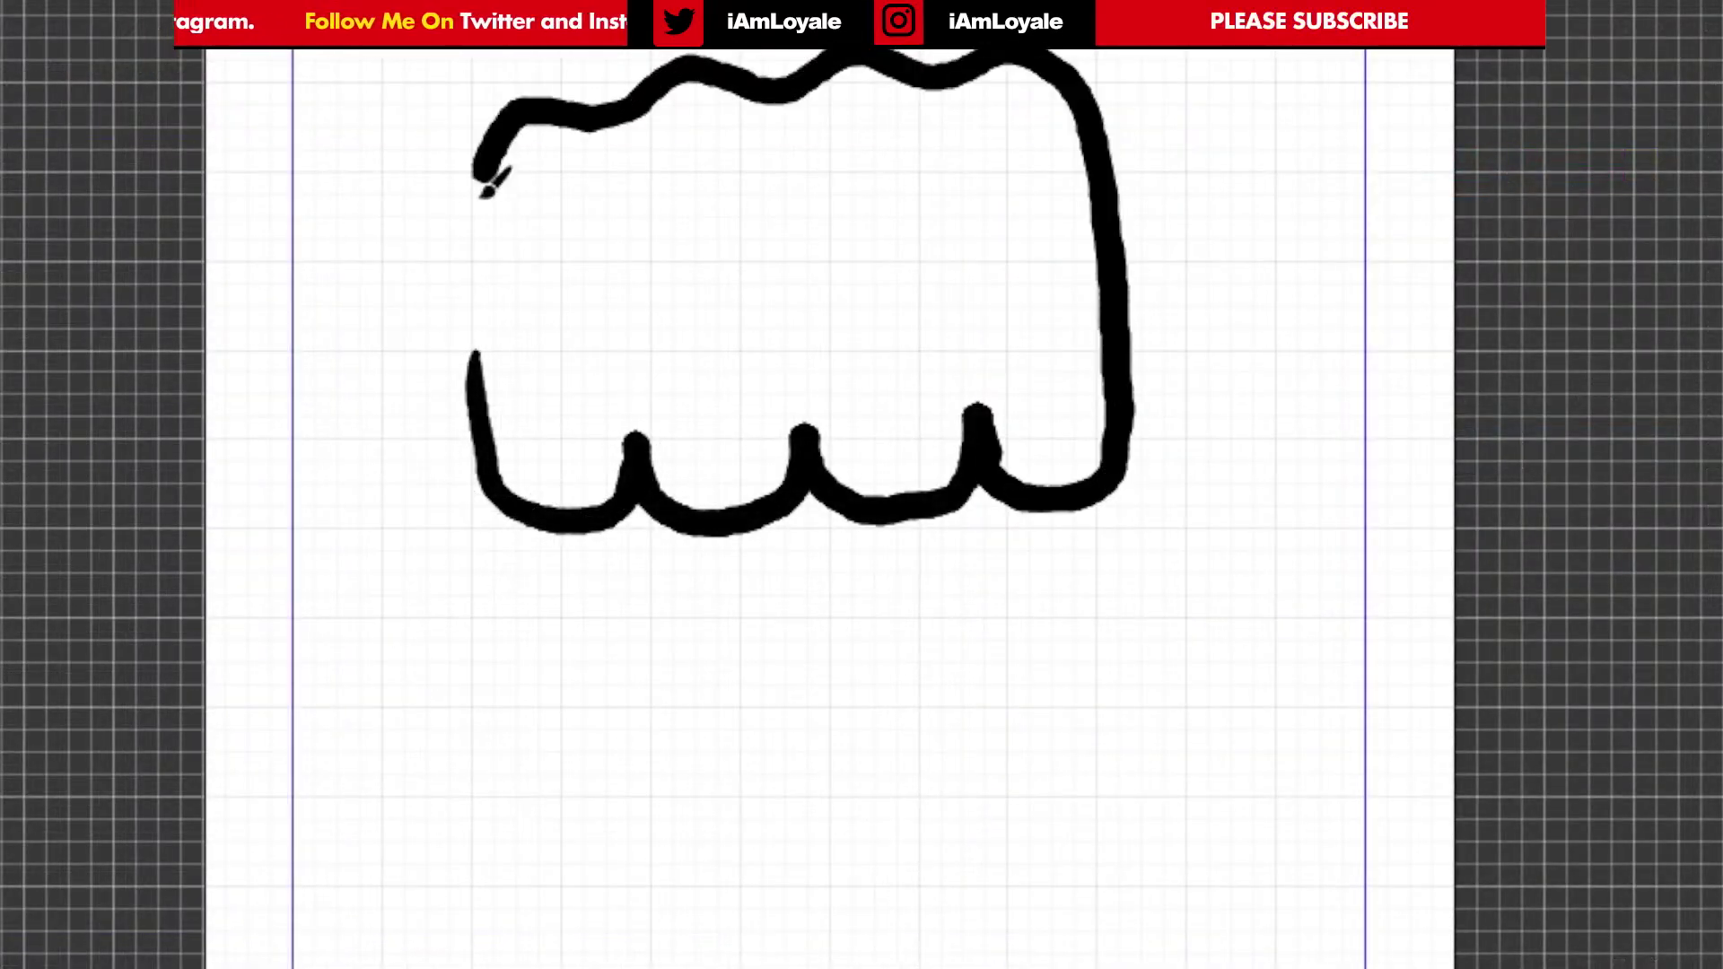
left_click_drag(488, 182, 478, 384)
left_click_drag(639, 444, 633, 297)
left_click_drag(805, 434, 800, 283)
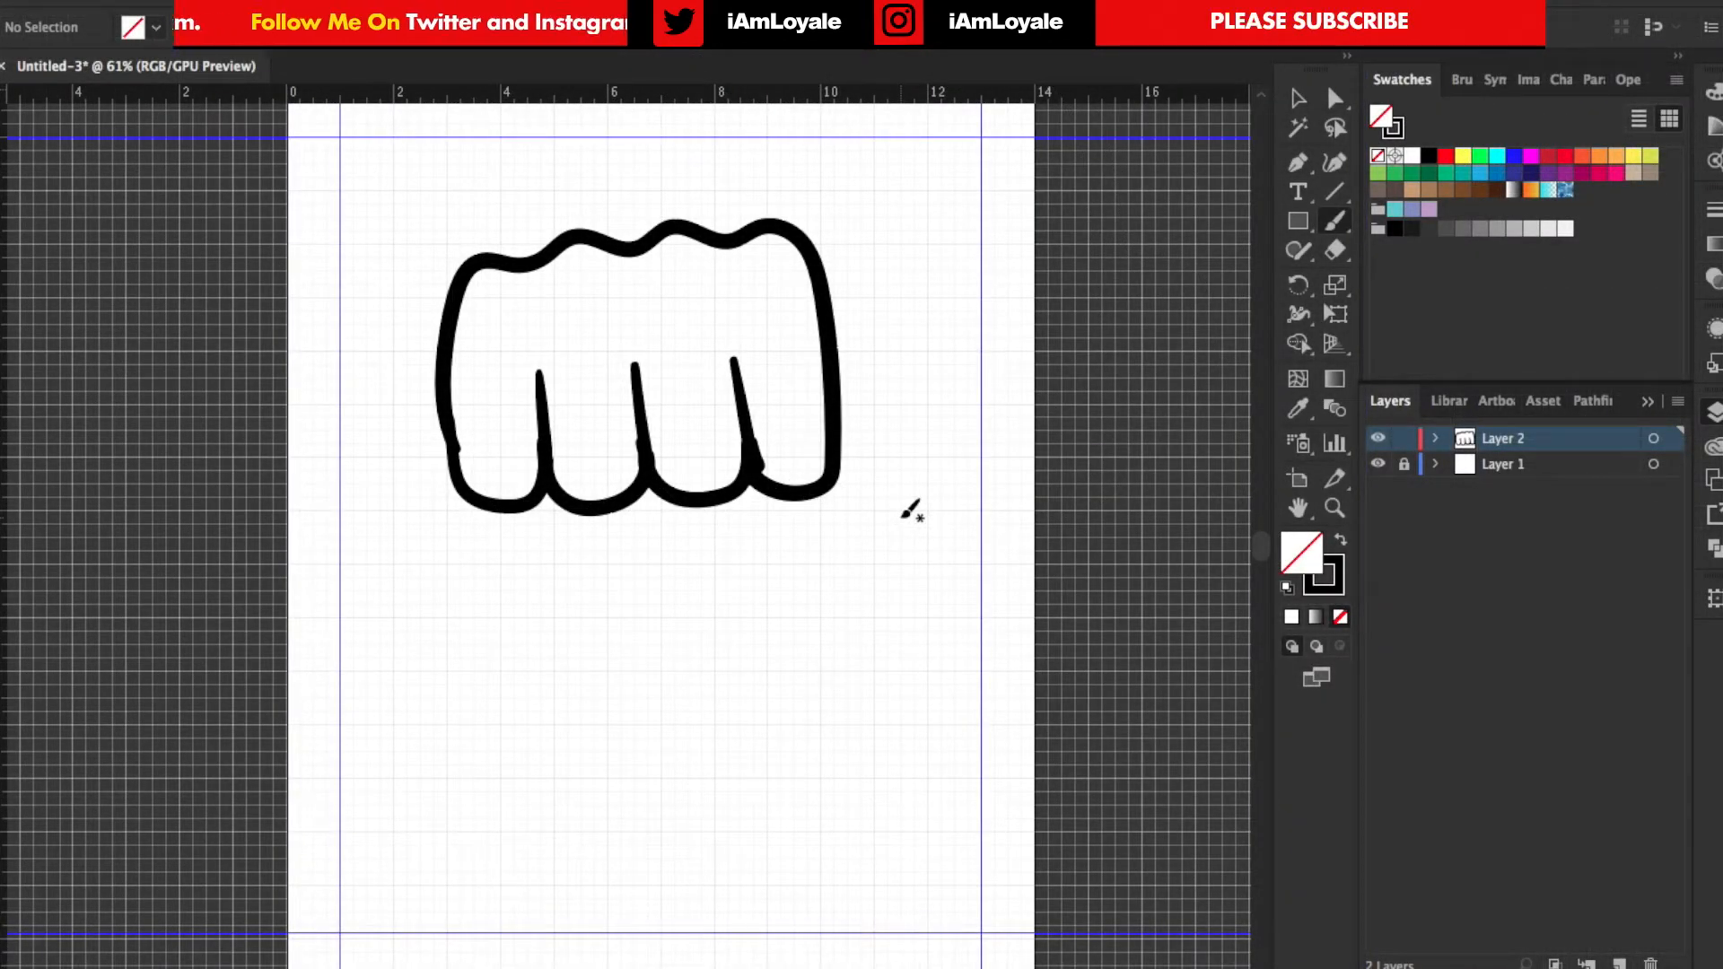
- Add knuckle marks along the top, finger-bottom marks and the thumb below
mouse_move(482, 288)
left_mouse_down()
mouse_move(533, 292)
mouse_move(600, 251)
mouse_move(622, 270)
left_mouse_up()
left_click_drag(659, 262, 694, 253)
left_click_drag(751, 267, 803, 242)
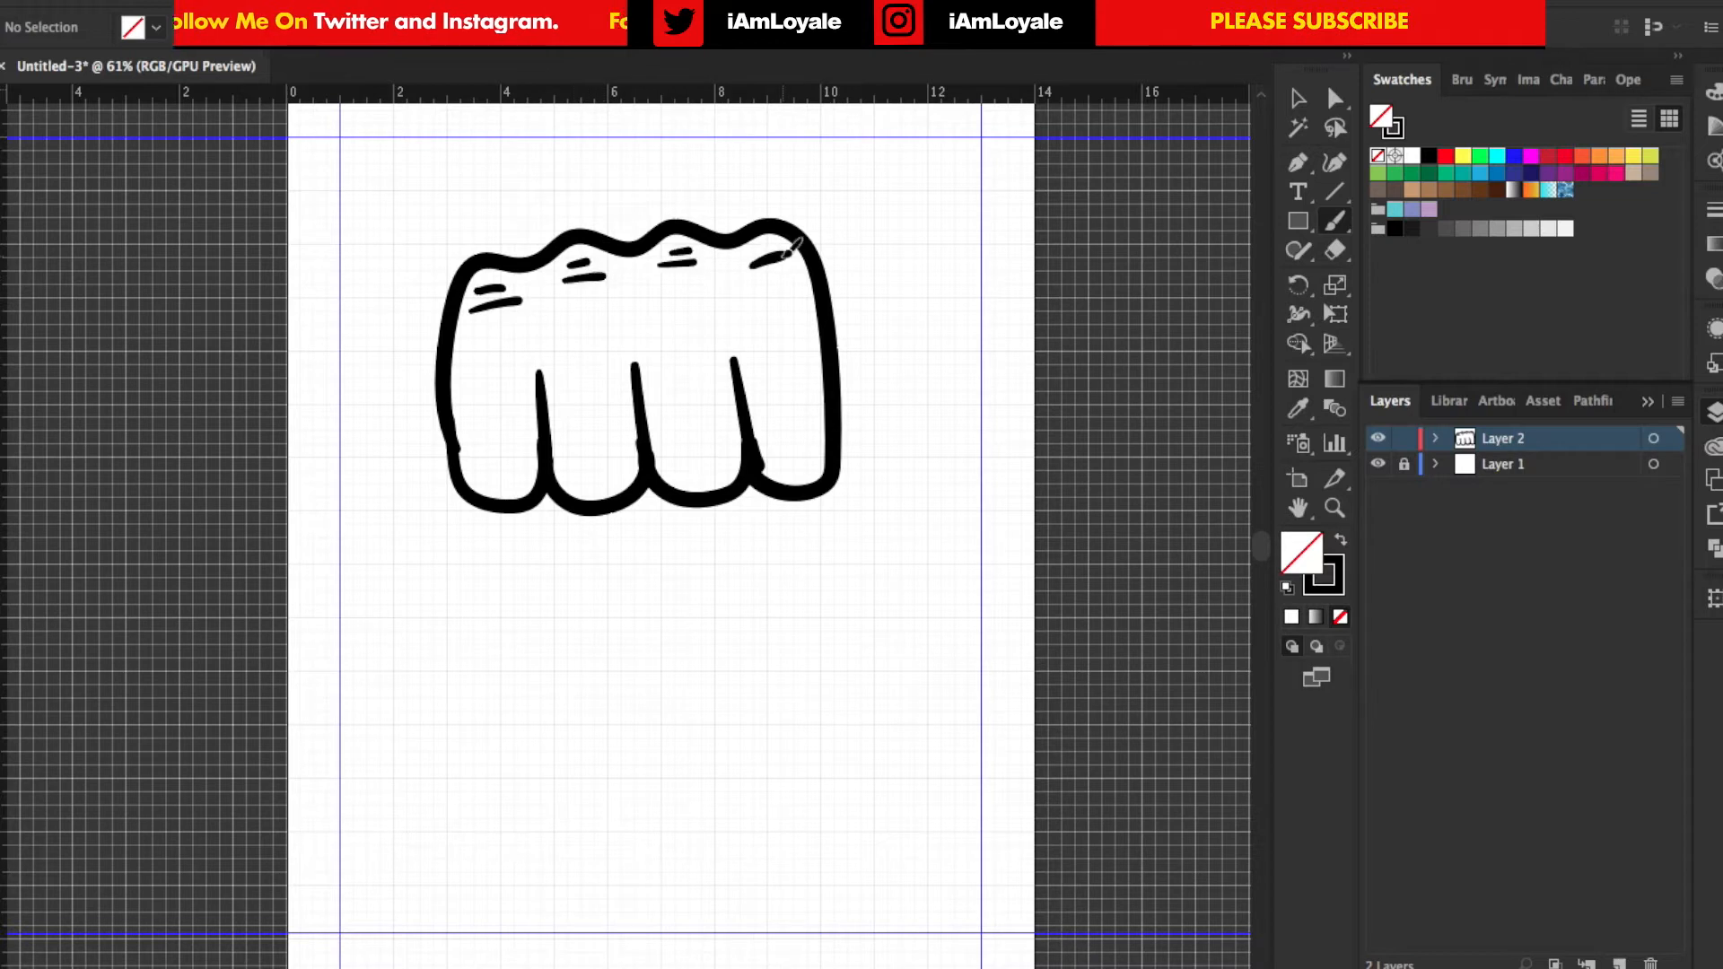
left_click_drag(484, 471, 797, 452)
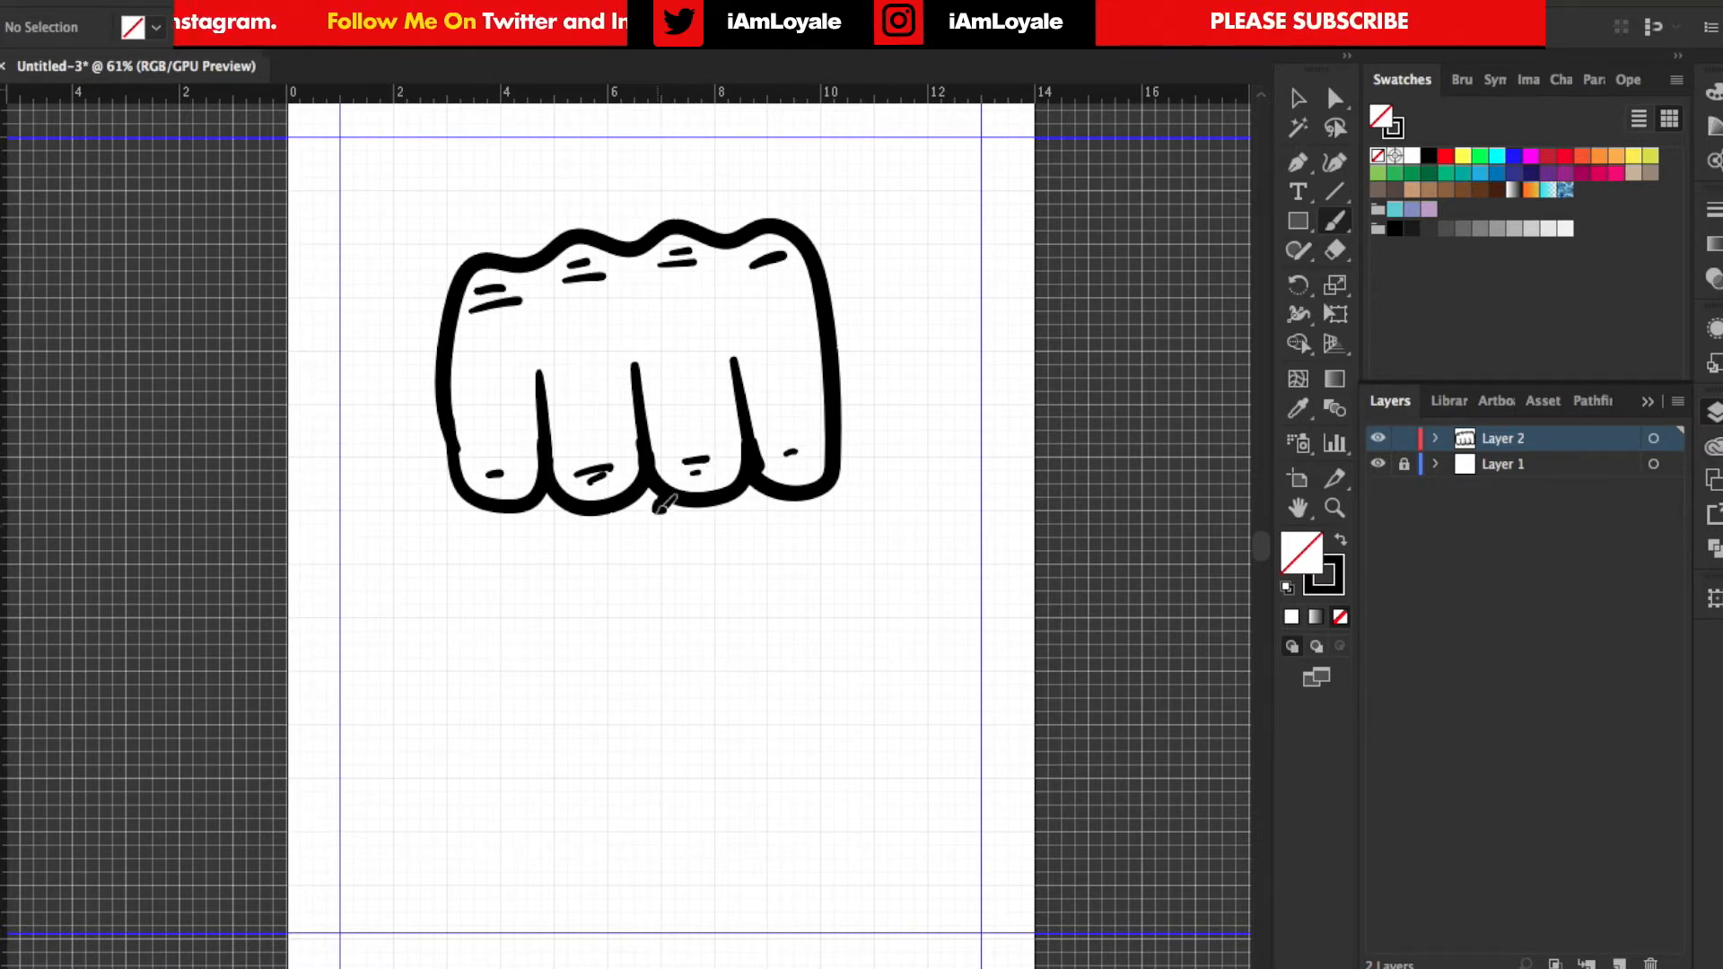
left_click_drag(660, 501, 848, 377)
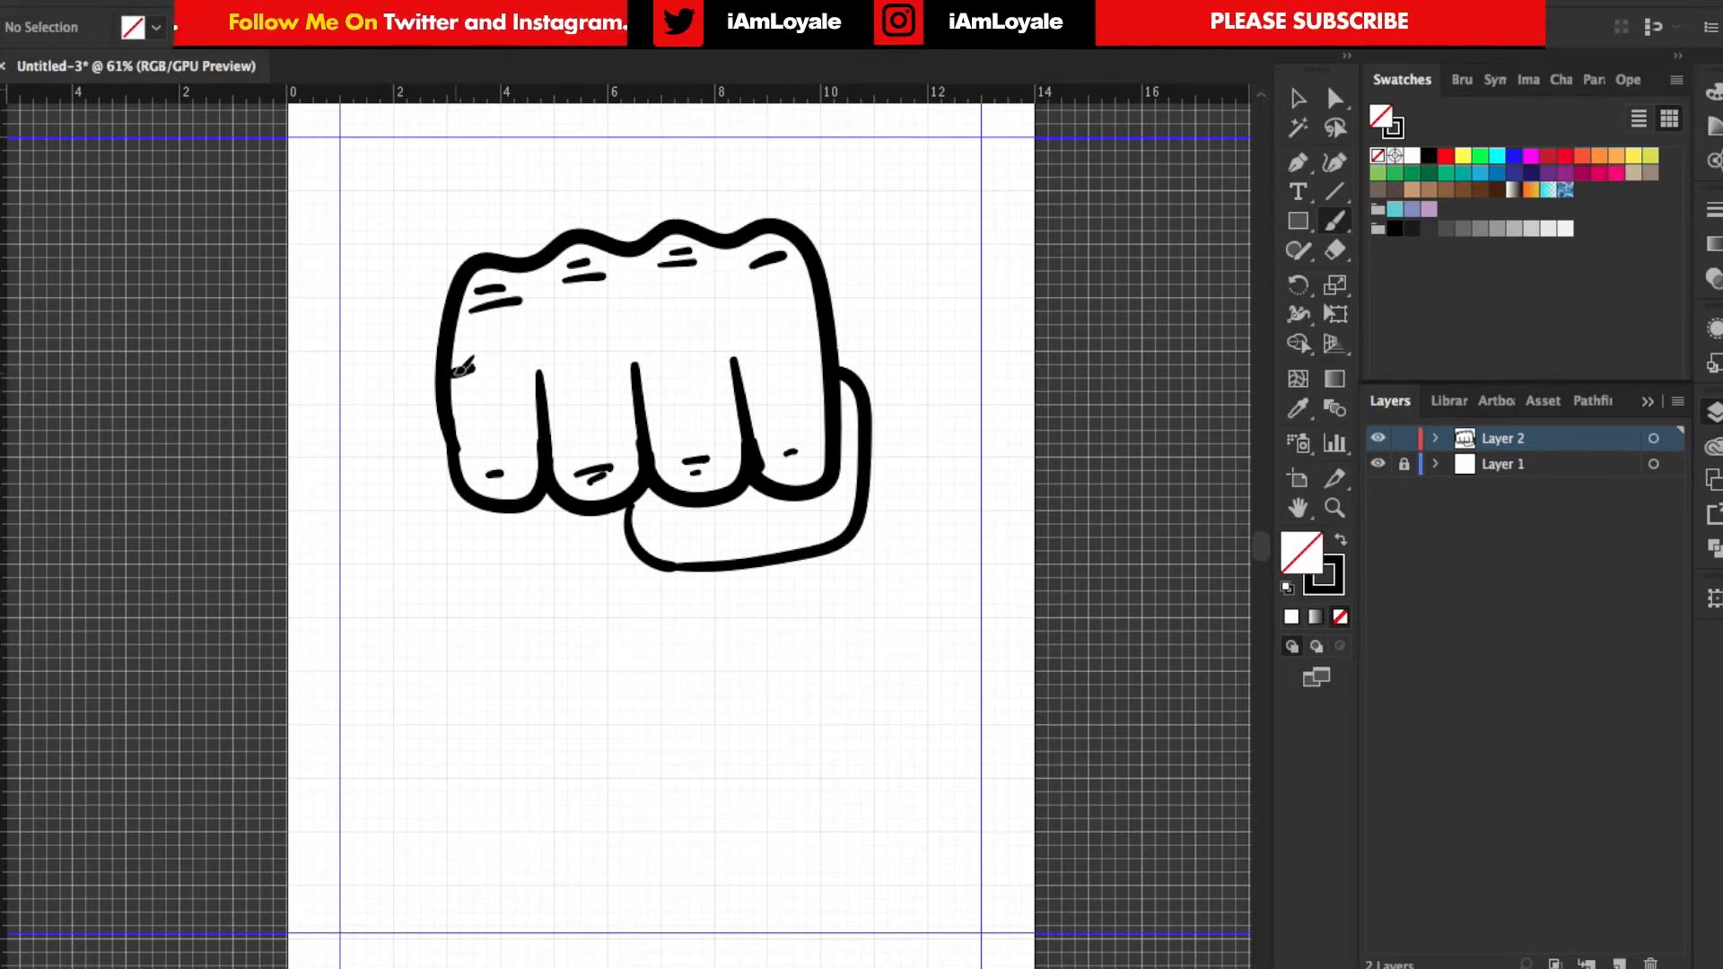
- Add small detail strokes on the fist's left edge and fingers
left_click_drag(455, 374, 475, 367)
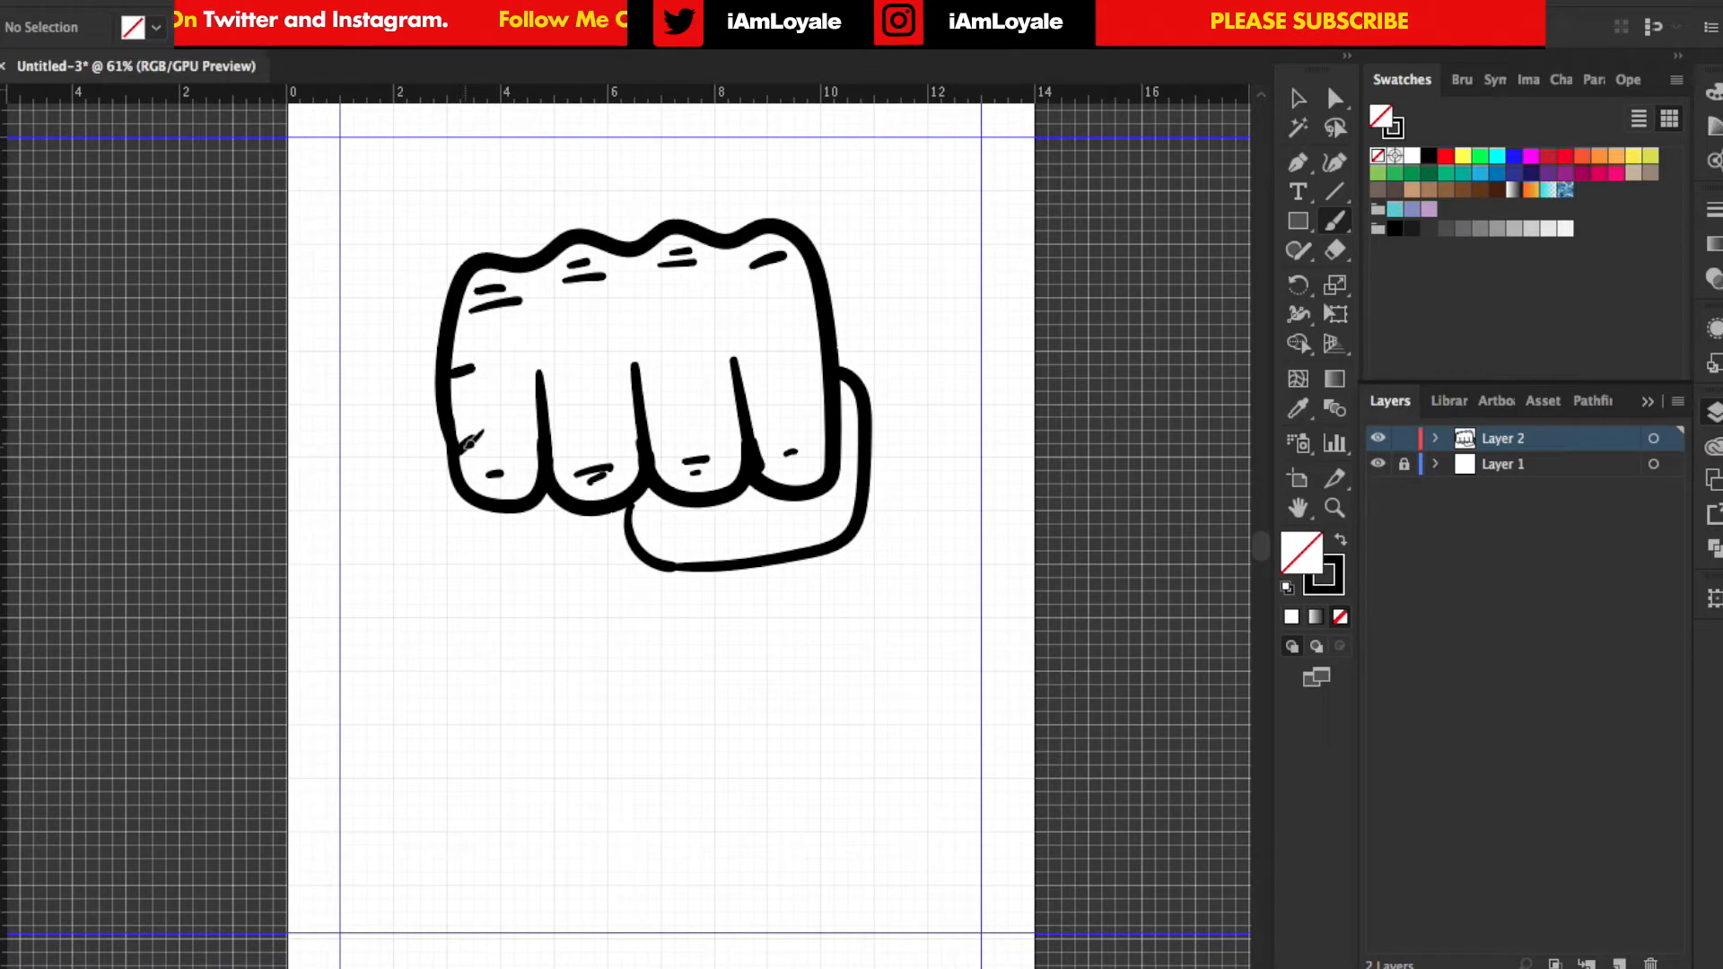
left_click_drag(465, 450, 474, 437)
left_click_drag(528, 367, 550, 358)
left_click_drag(643, 459, 649, 346)
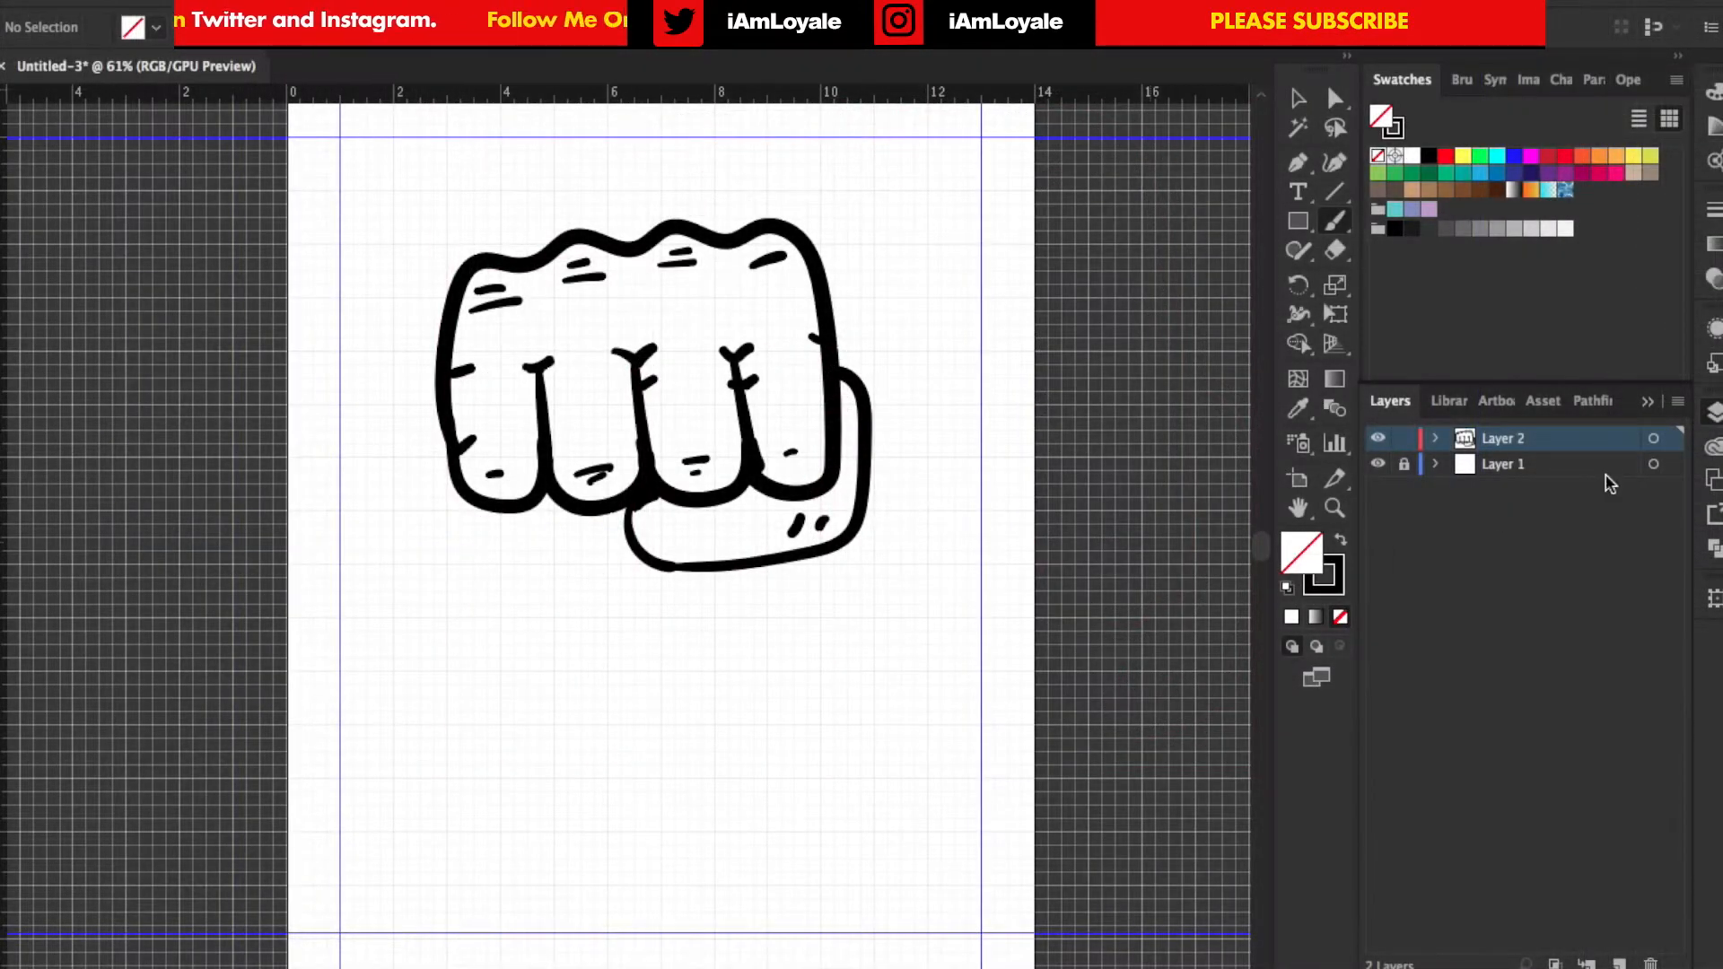
- Select all the fist strokes and convert them to filled outlines via Outline Stroke
left_click(1300, 96)
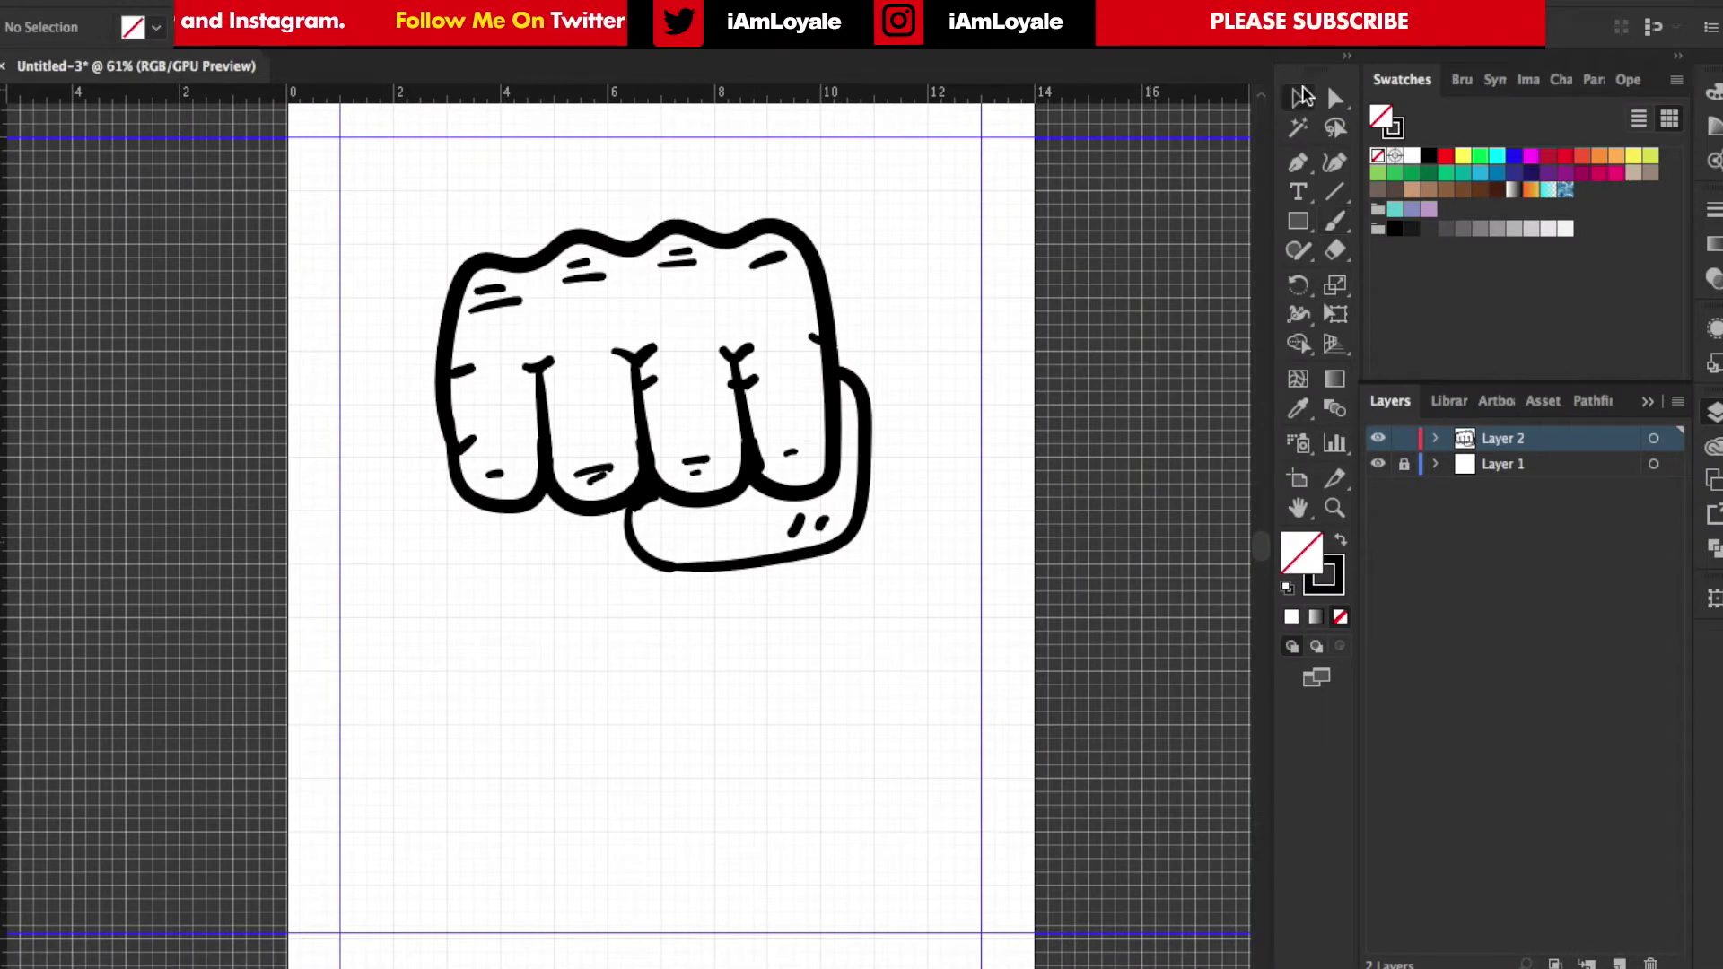
left_click(1653, 437)
left_click(303, 21)
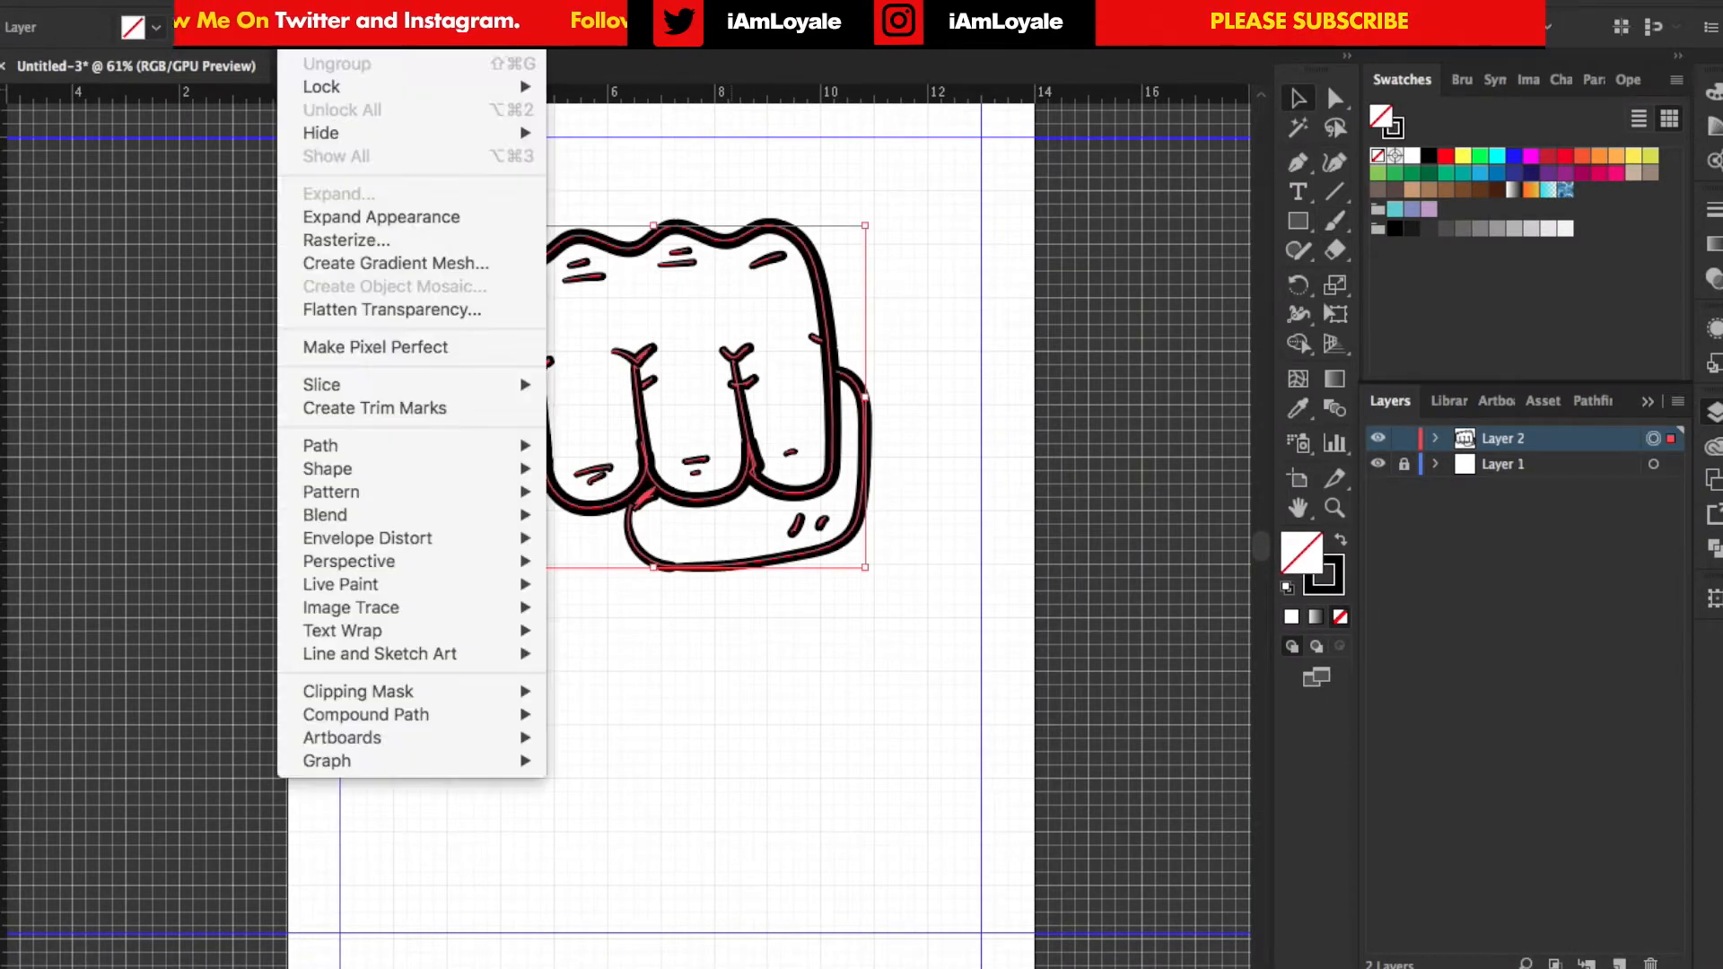
mouse_move(322, 446)
left_click(628, 506)
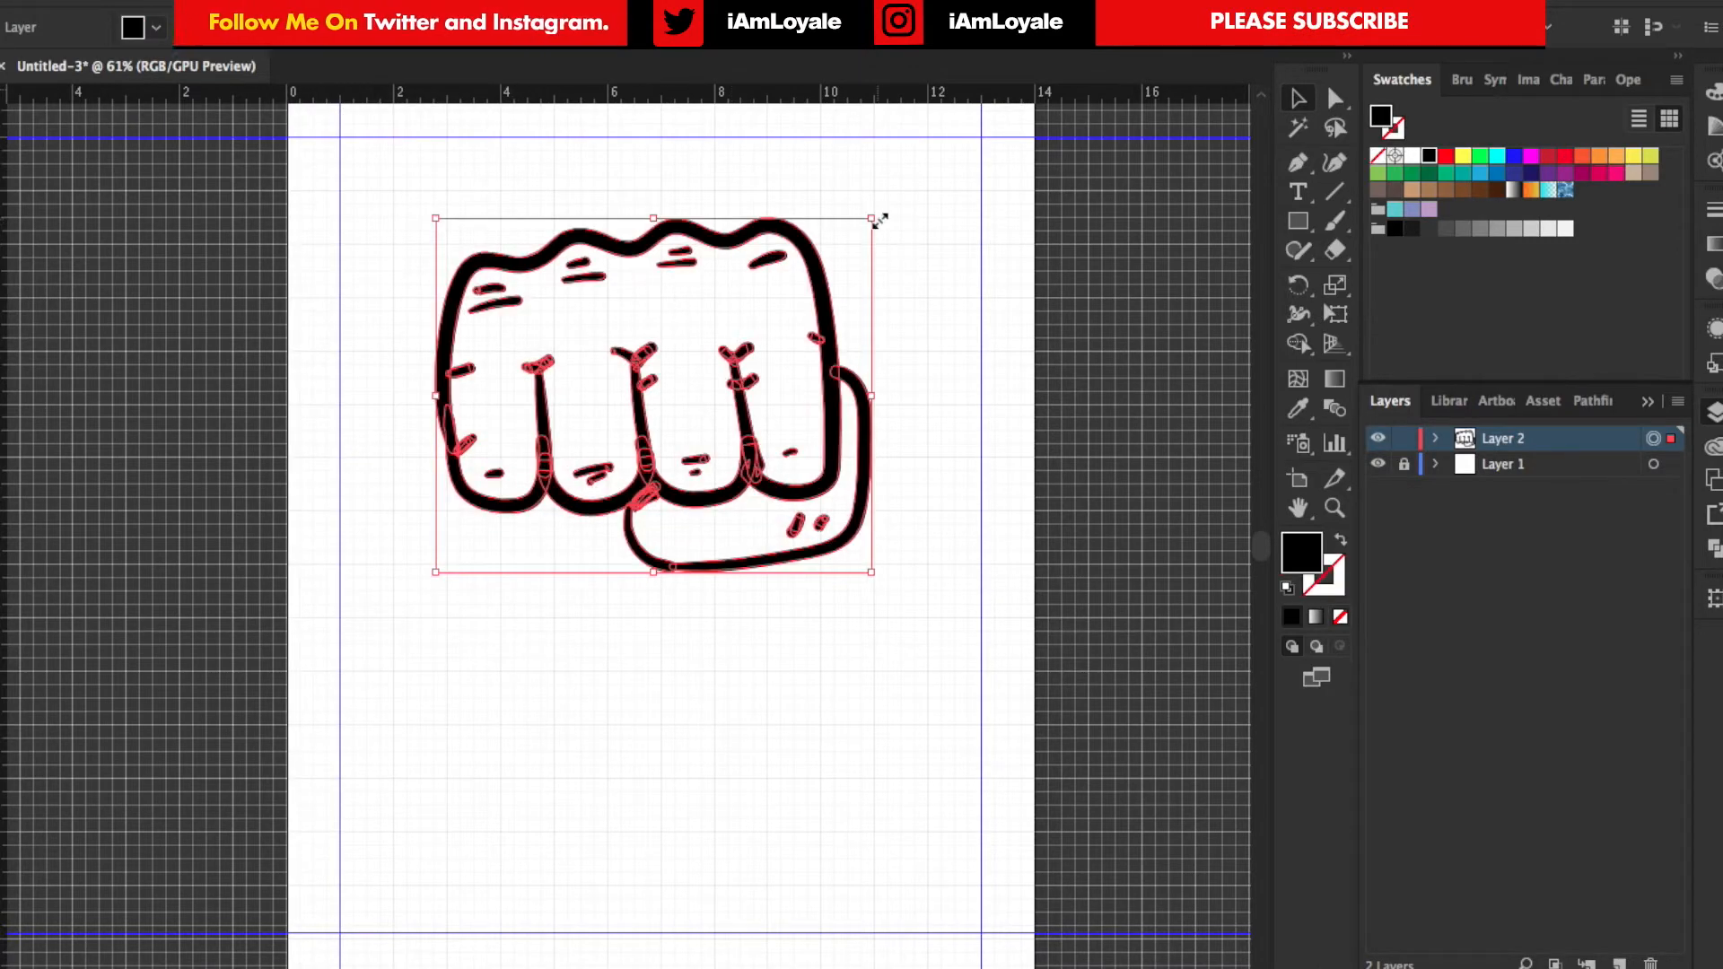
- Shrink the fist, move it left and tilt it slightly clockwise
left_click_drag(877, 220, 766, 313)
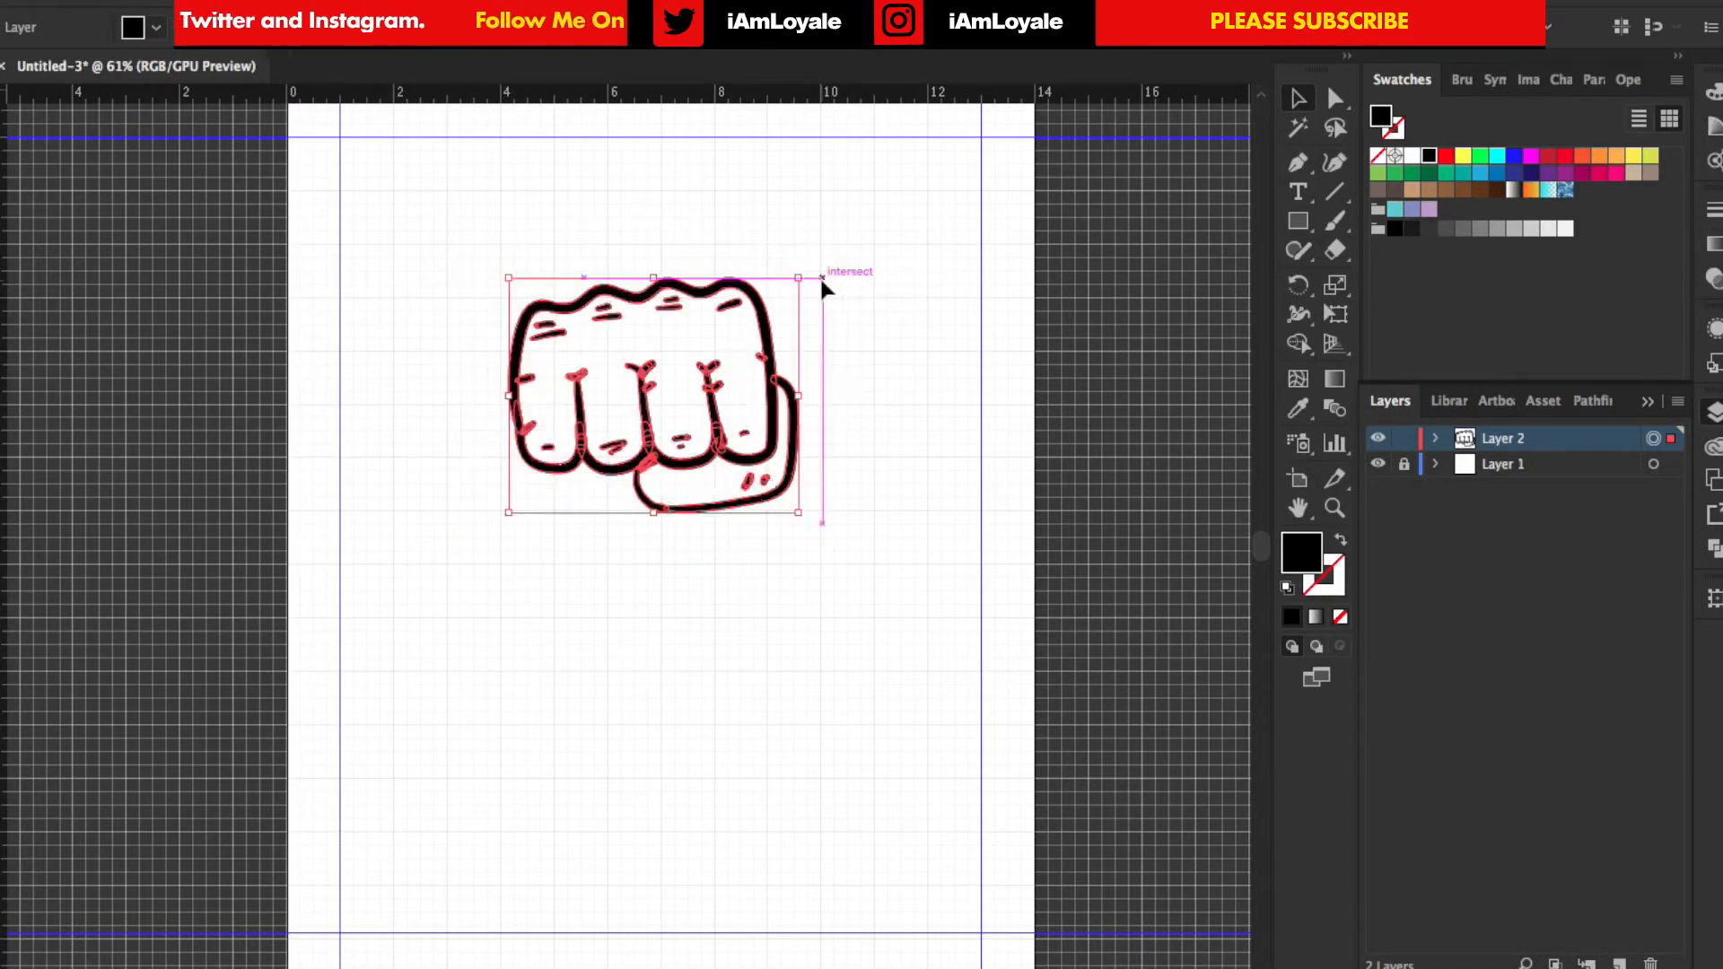
left_click_drag(764, 323, 673, 340)
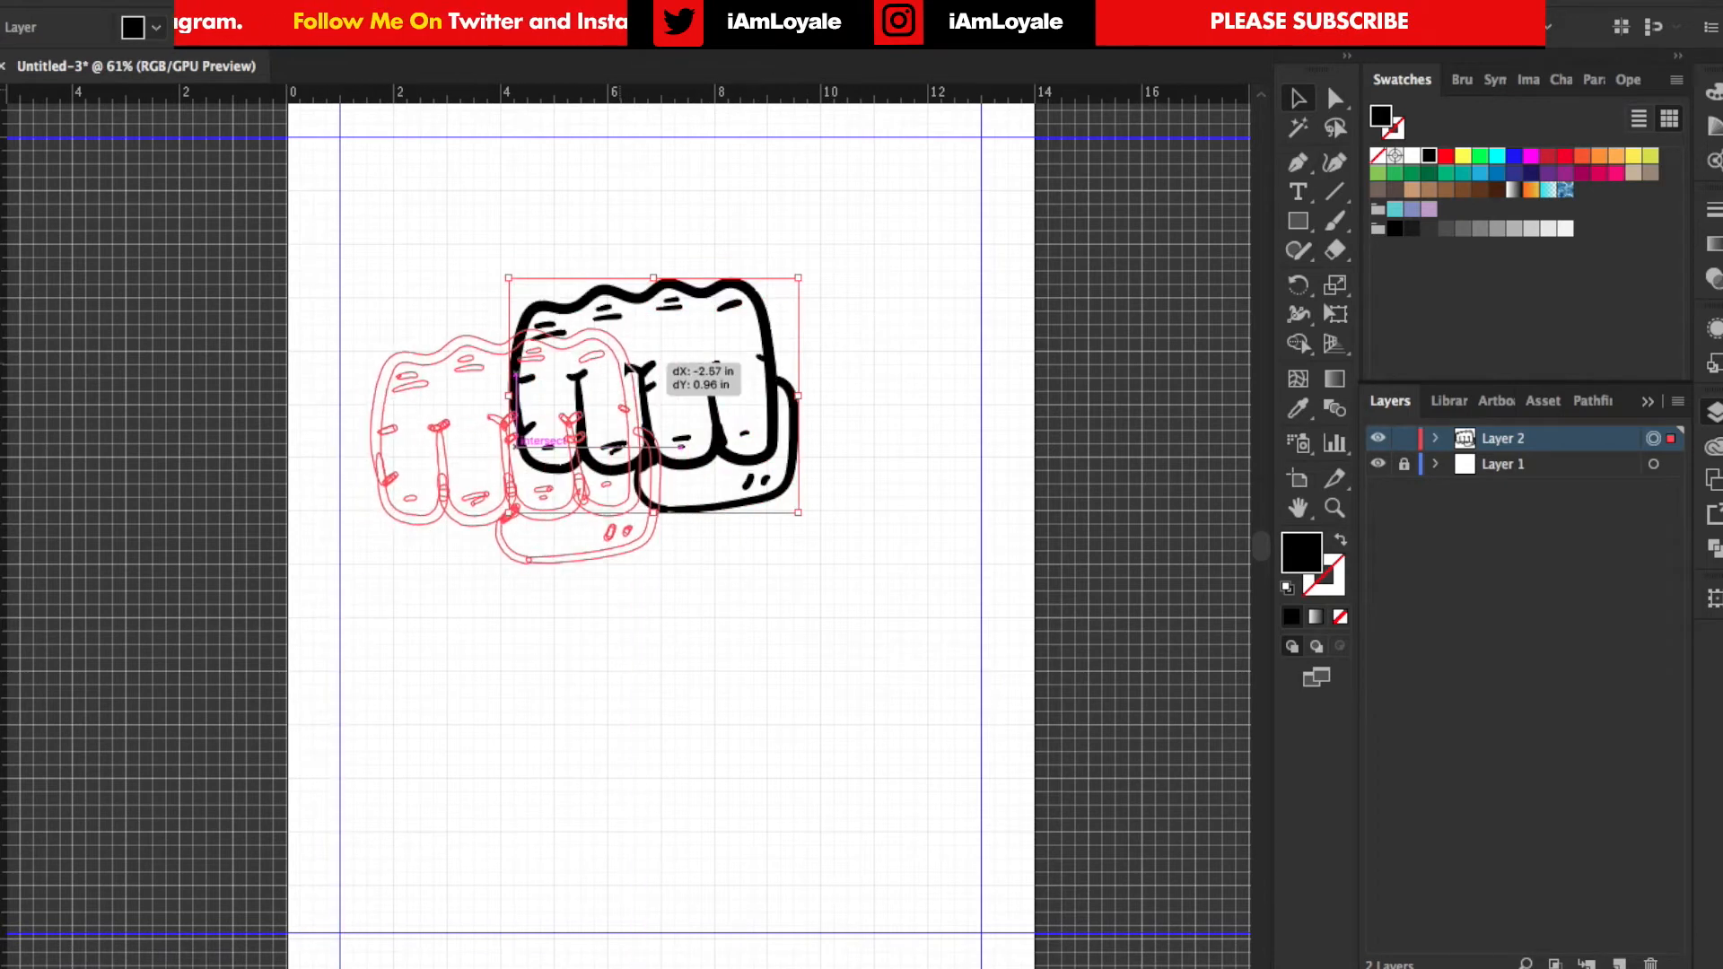
left_click_drag(677, 321, 690, 349)
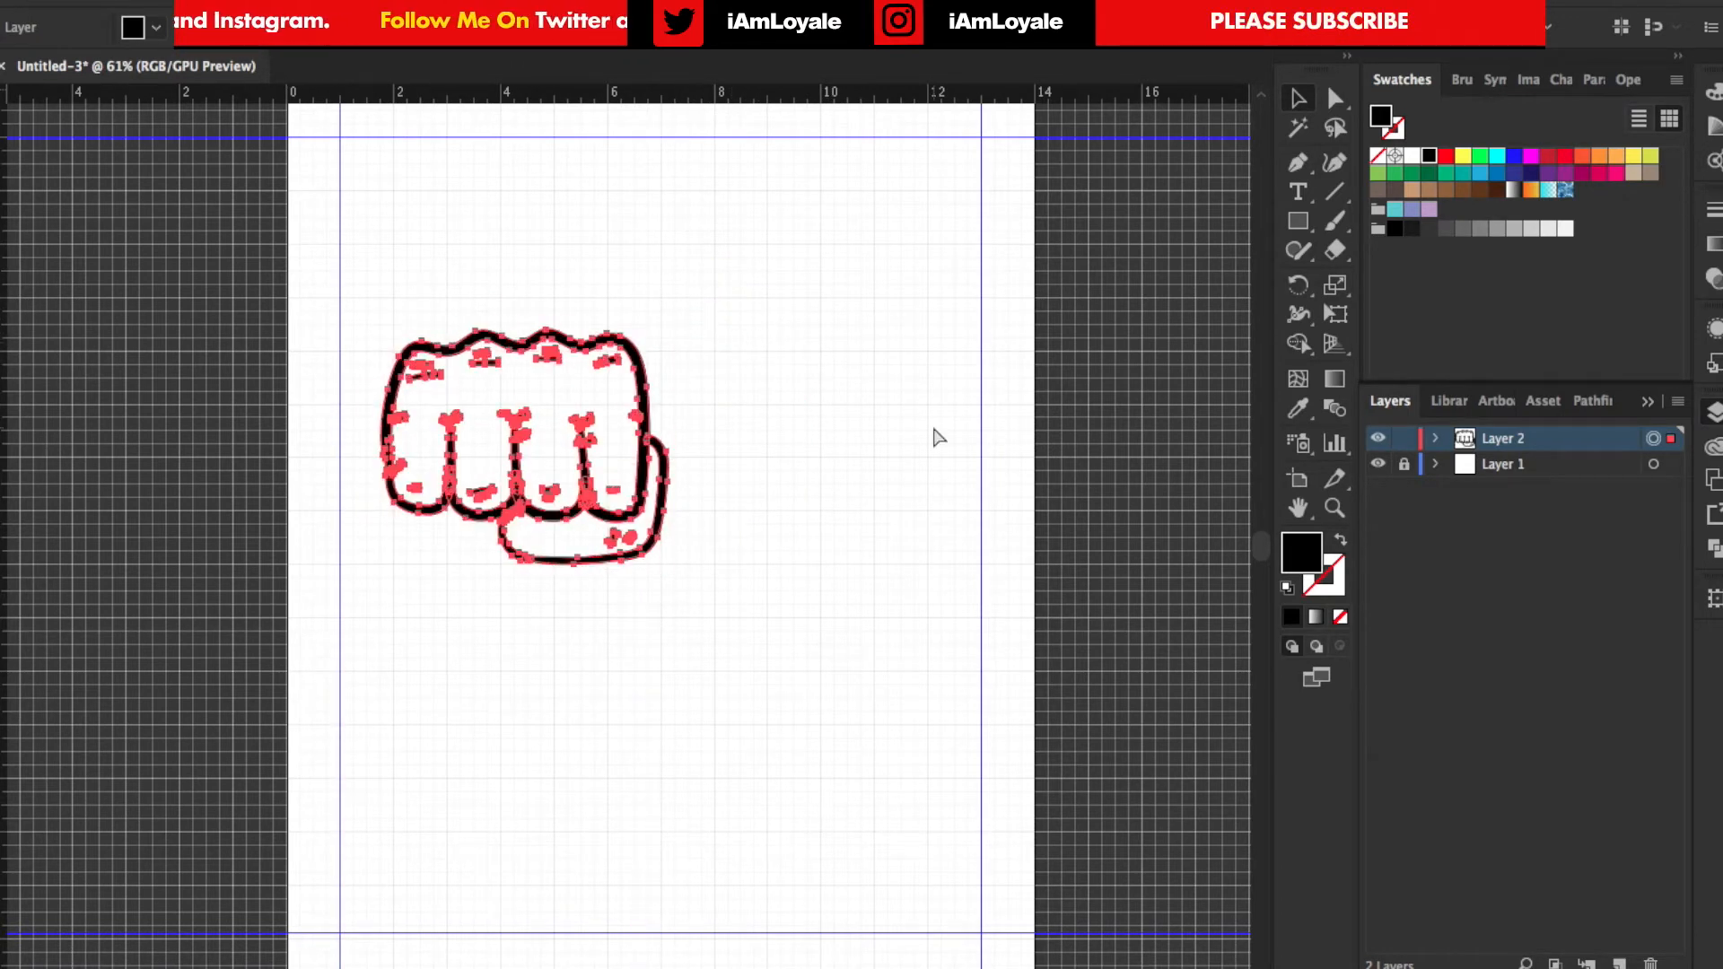
- Copy the fist to a new Layer 3, reflect it vertically and place it to the right
left_click(1625, 956)
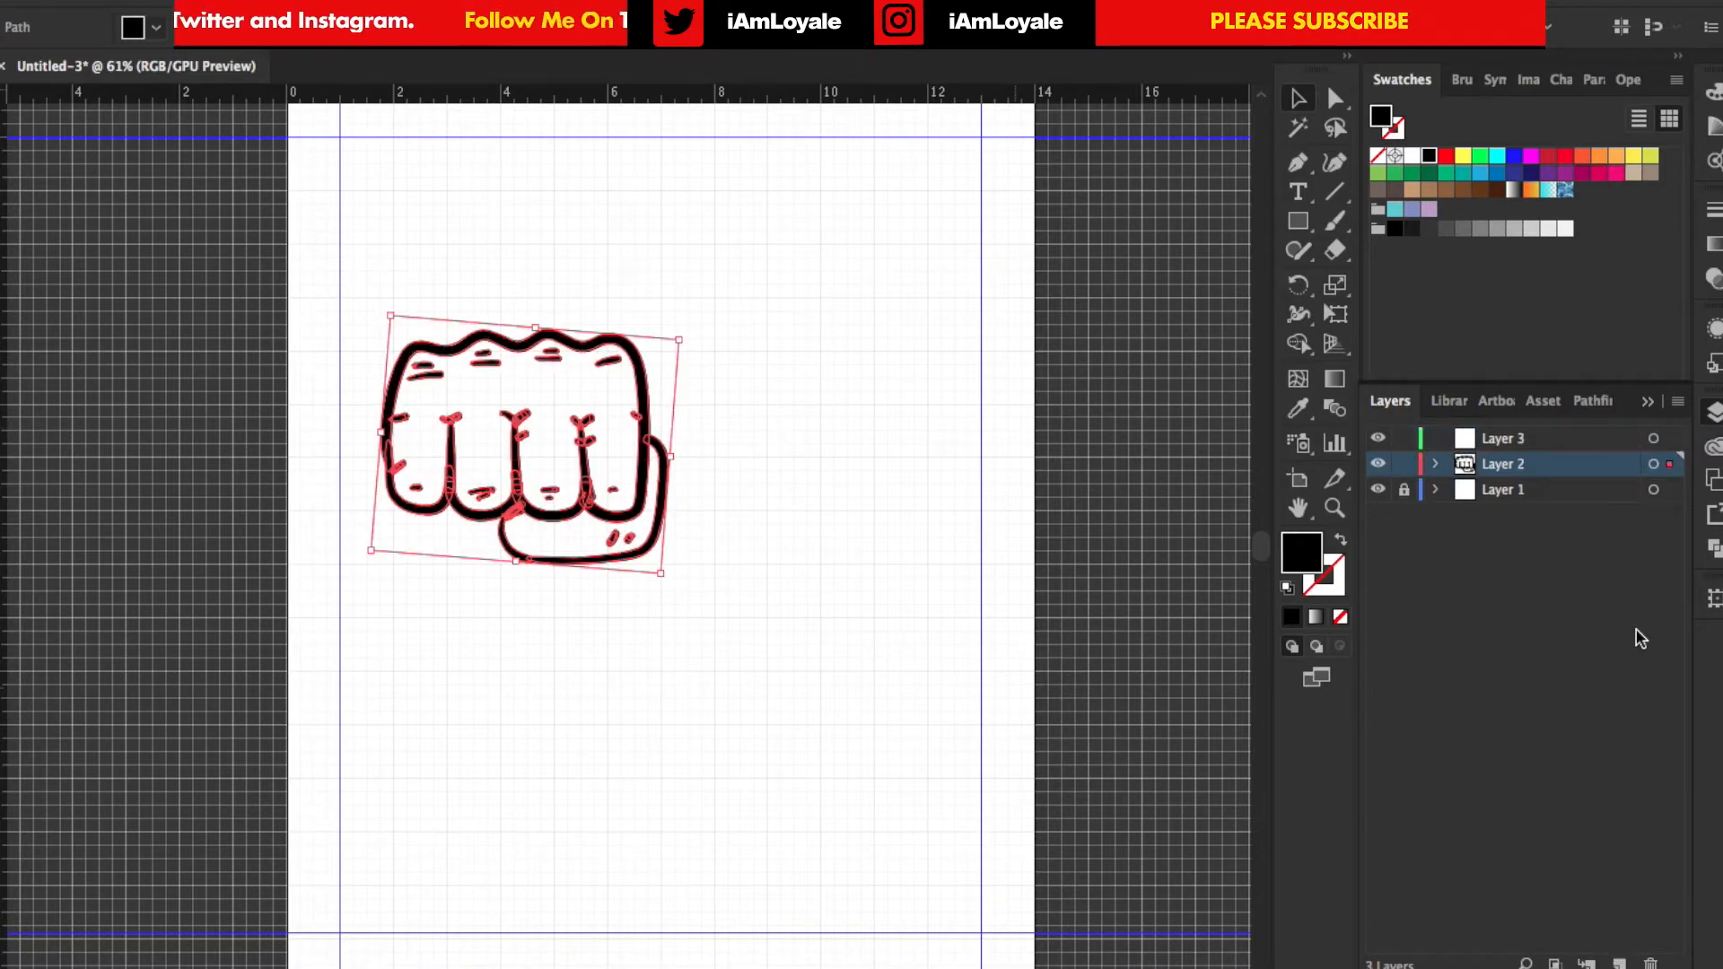
left_click_drag(1670, 464, 1669, 438)
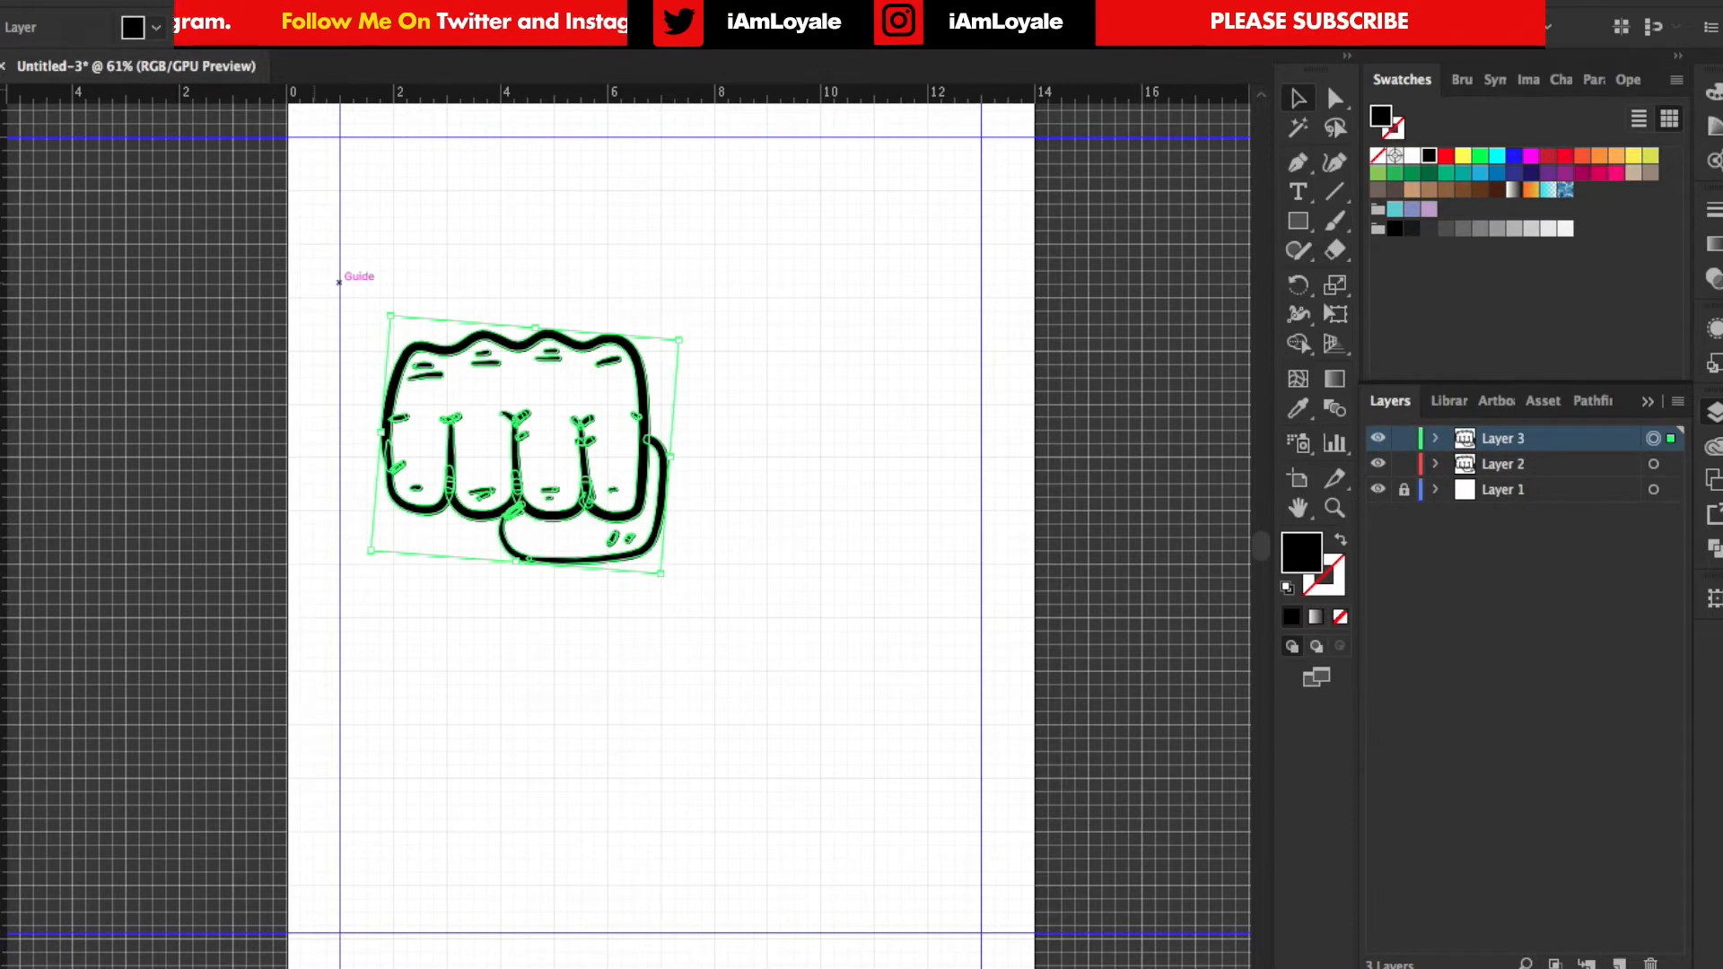
left_click(317, 41)
mouse_move(404, 45)
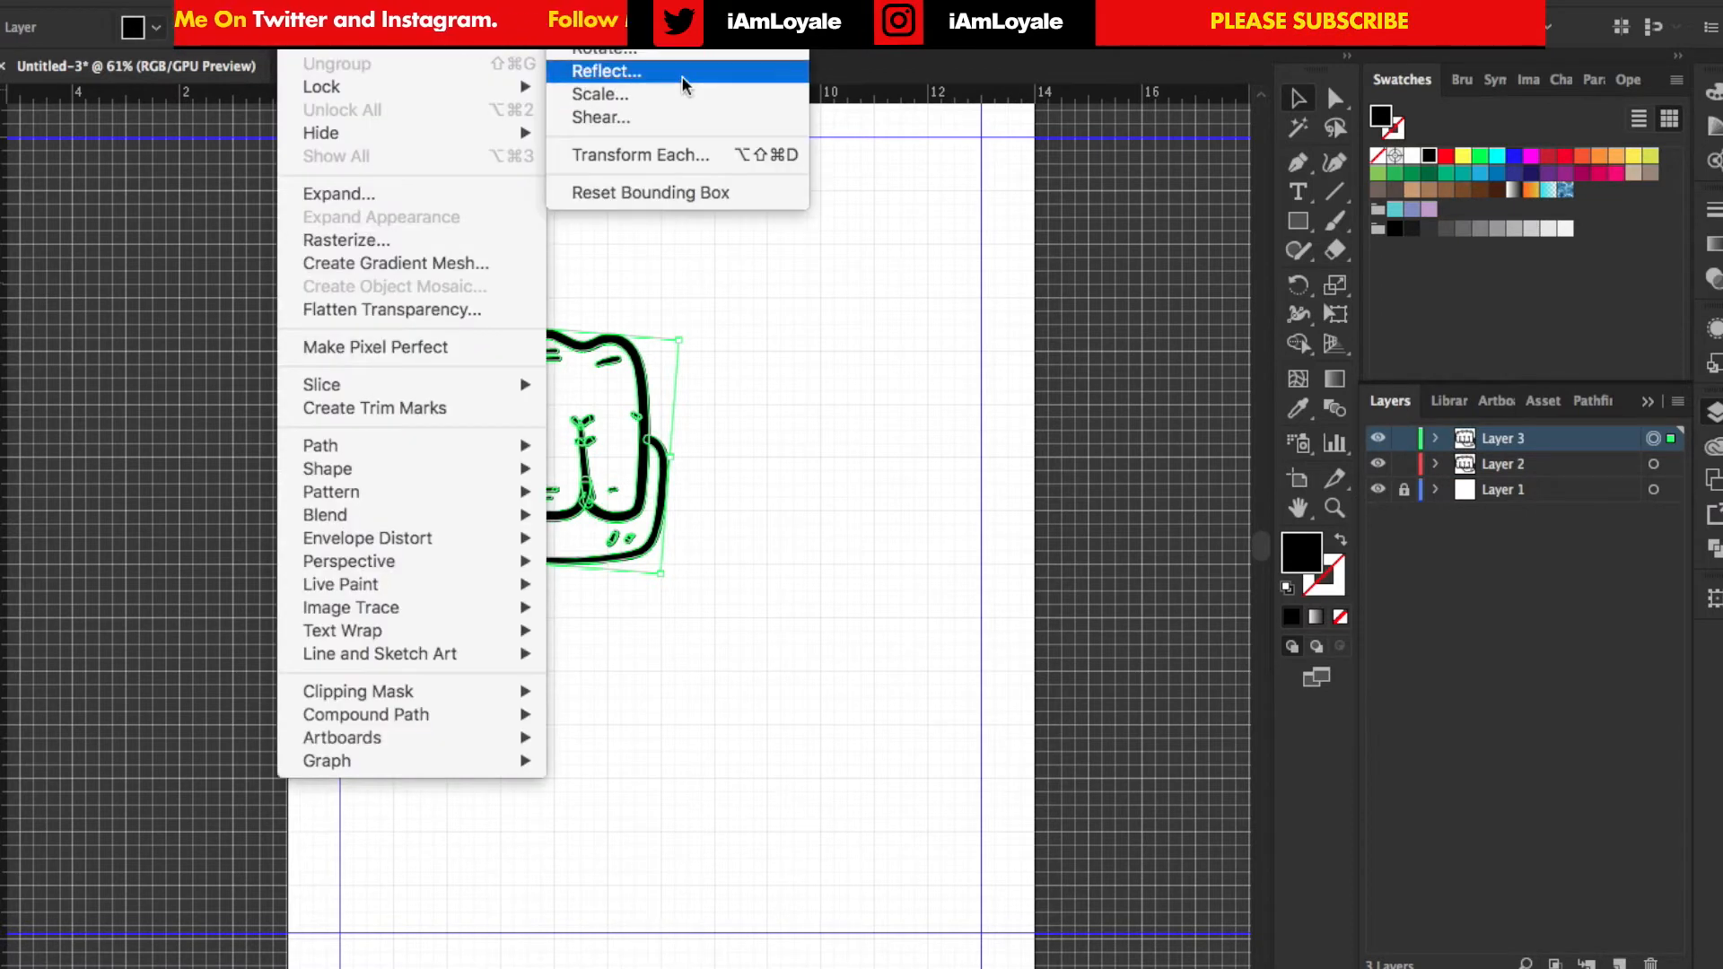
left_click(607, 70)
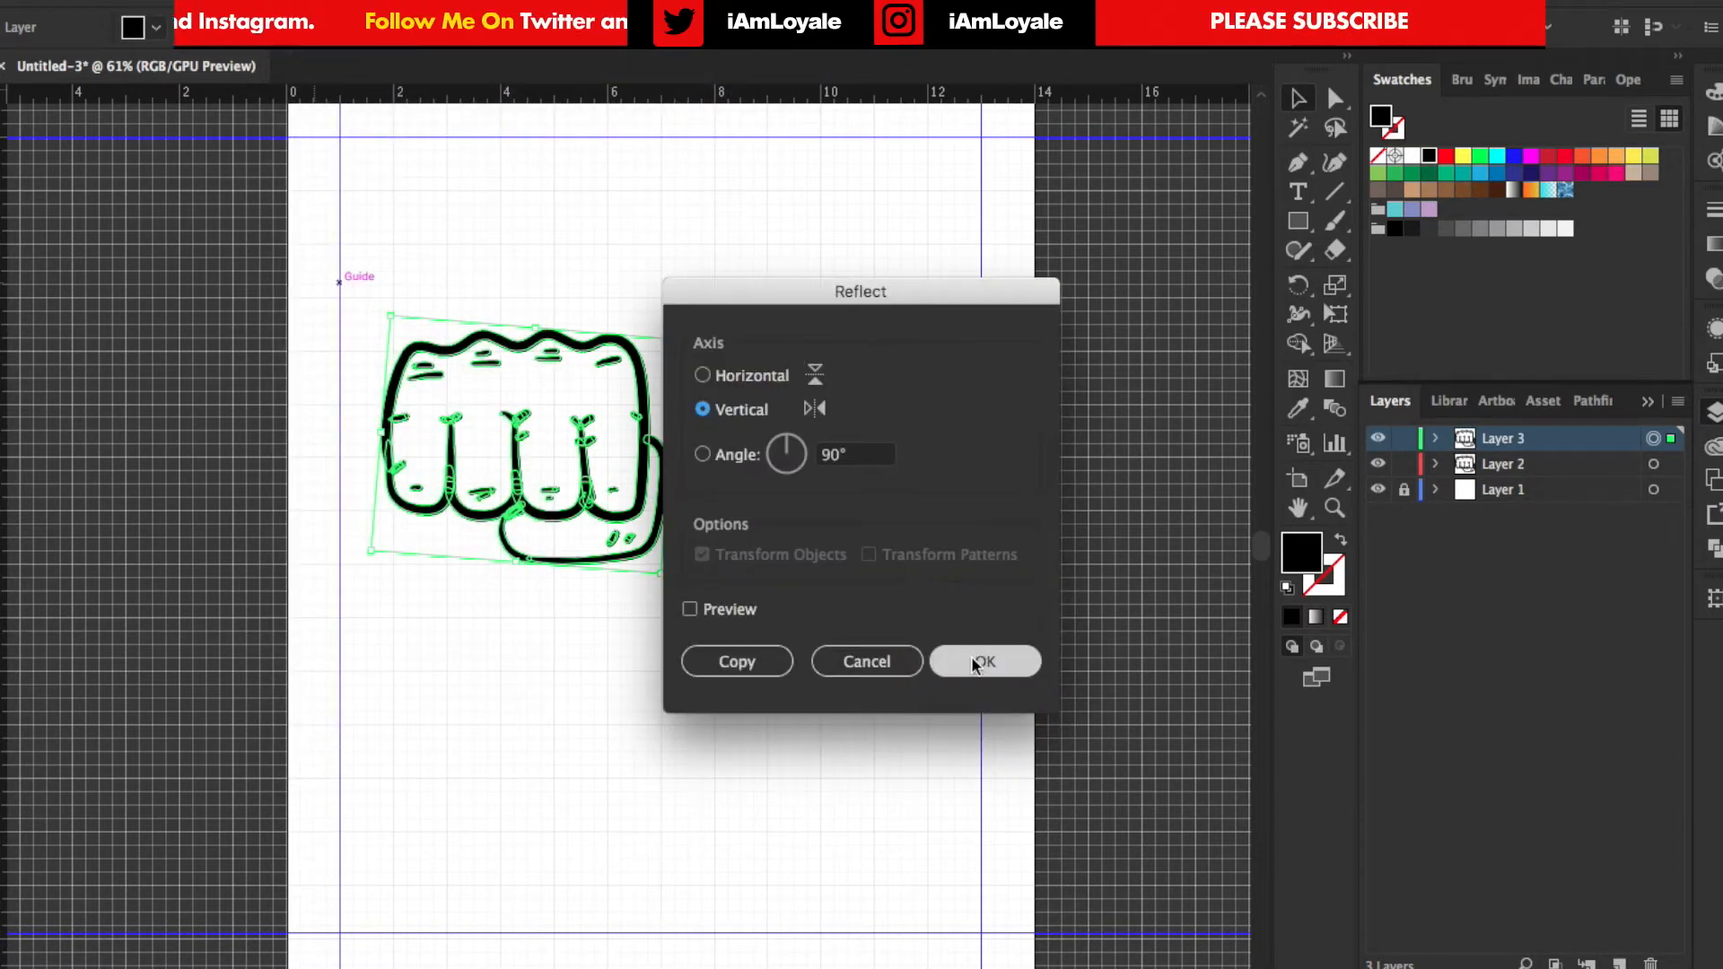
left_click(976, 665)
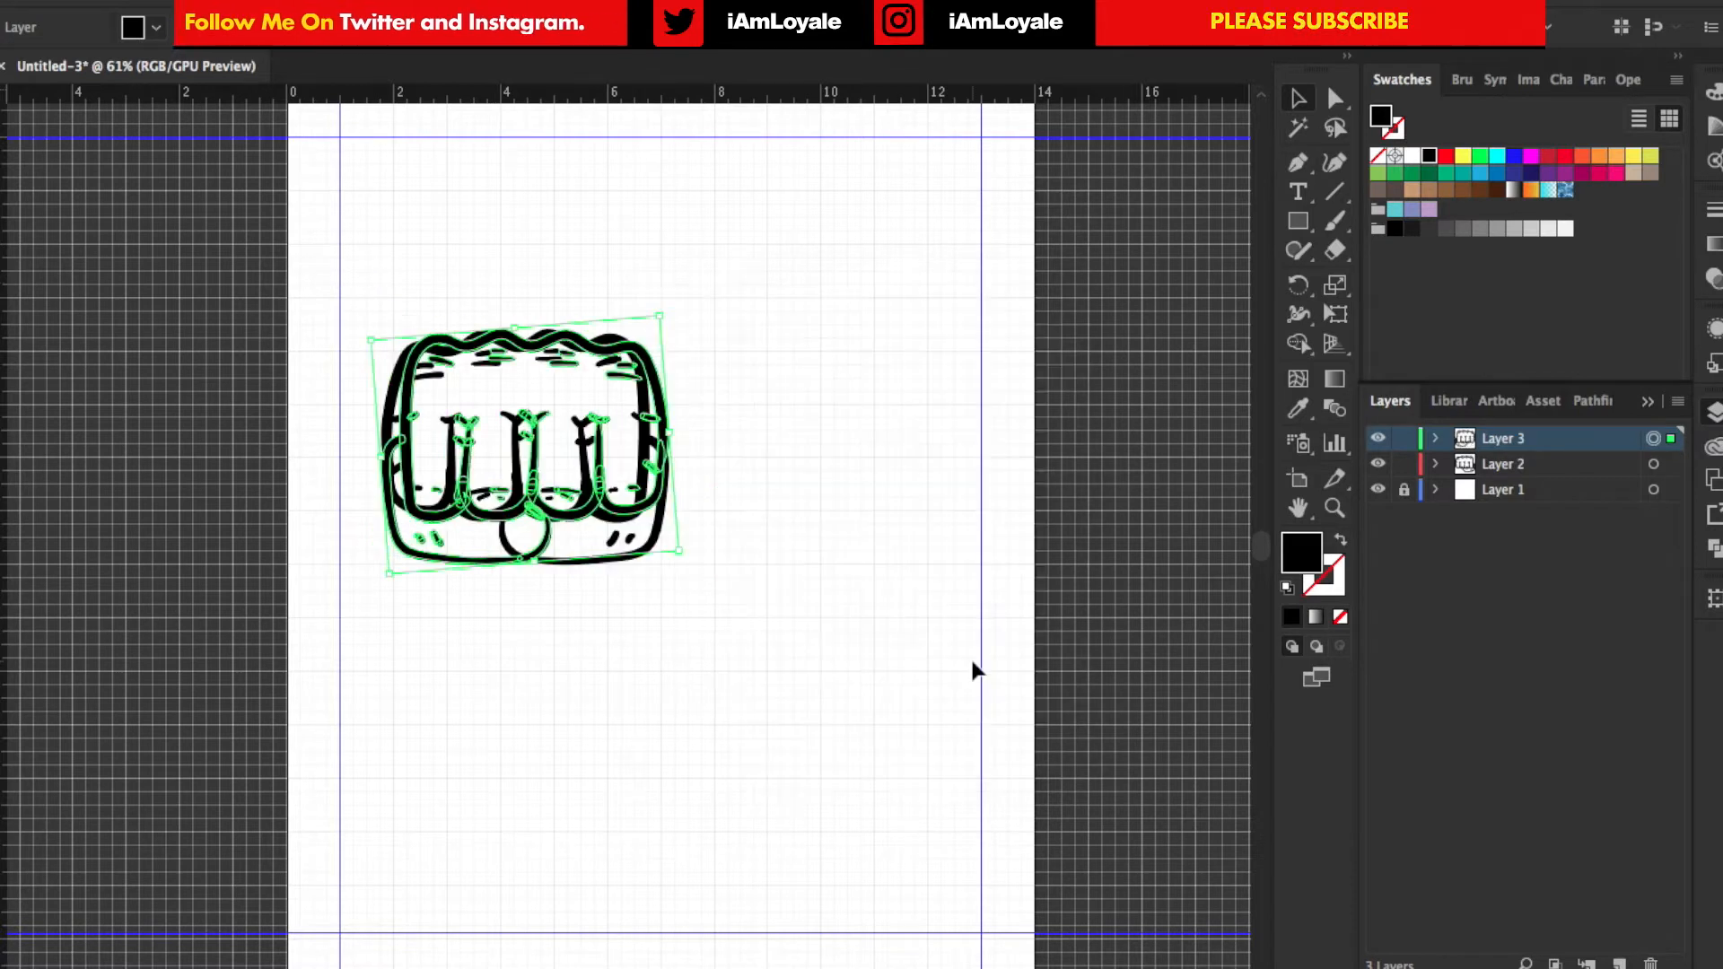
left_click_drag(662, 363, 943, 364)
left_click(808, 753)
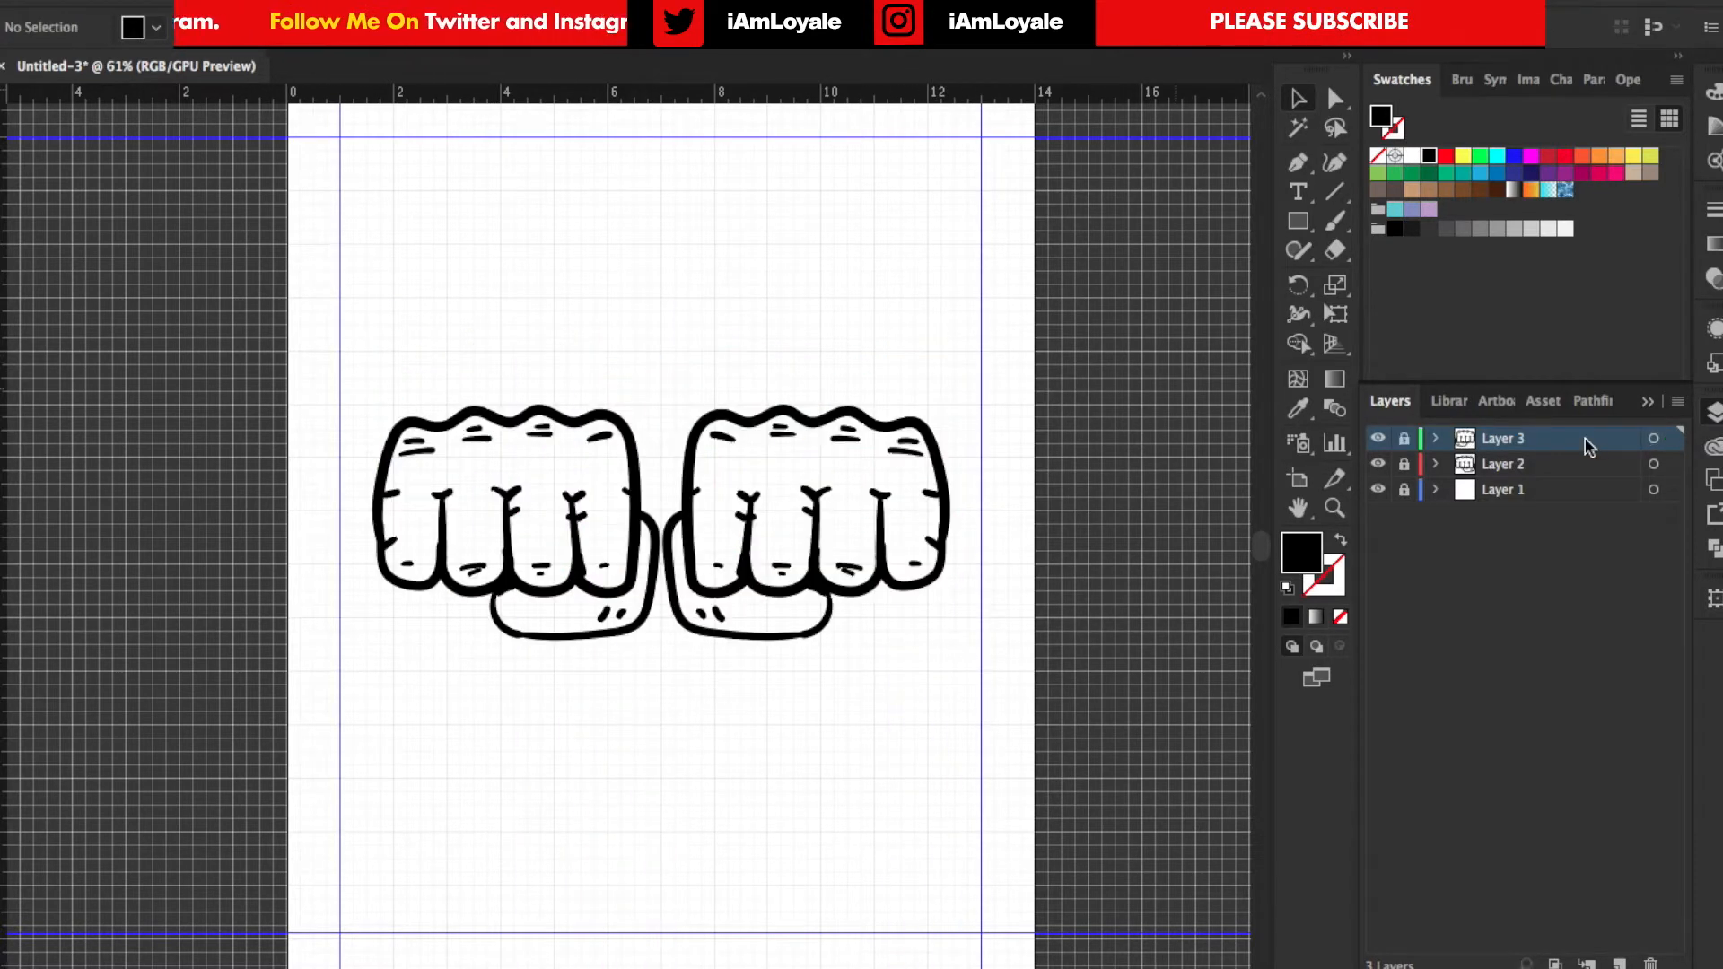
- Add Layer 4, brush-letter FAST and FIVE across the knuckles, then lock the layer
left_click(1588, 956)
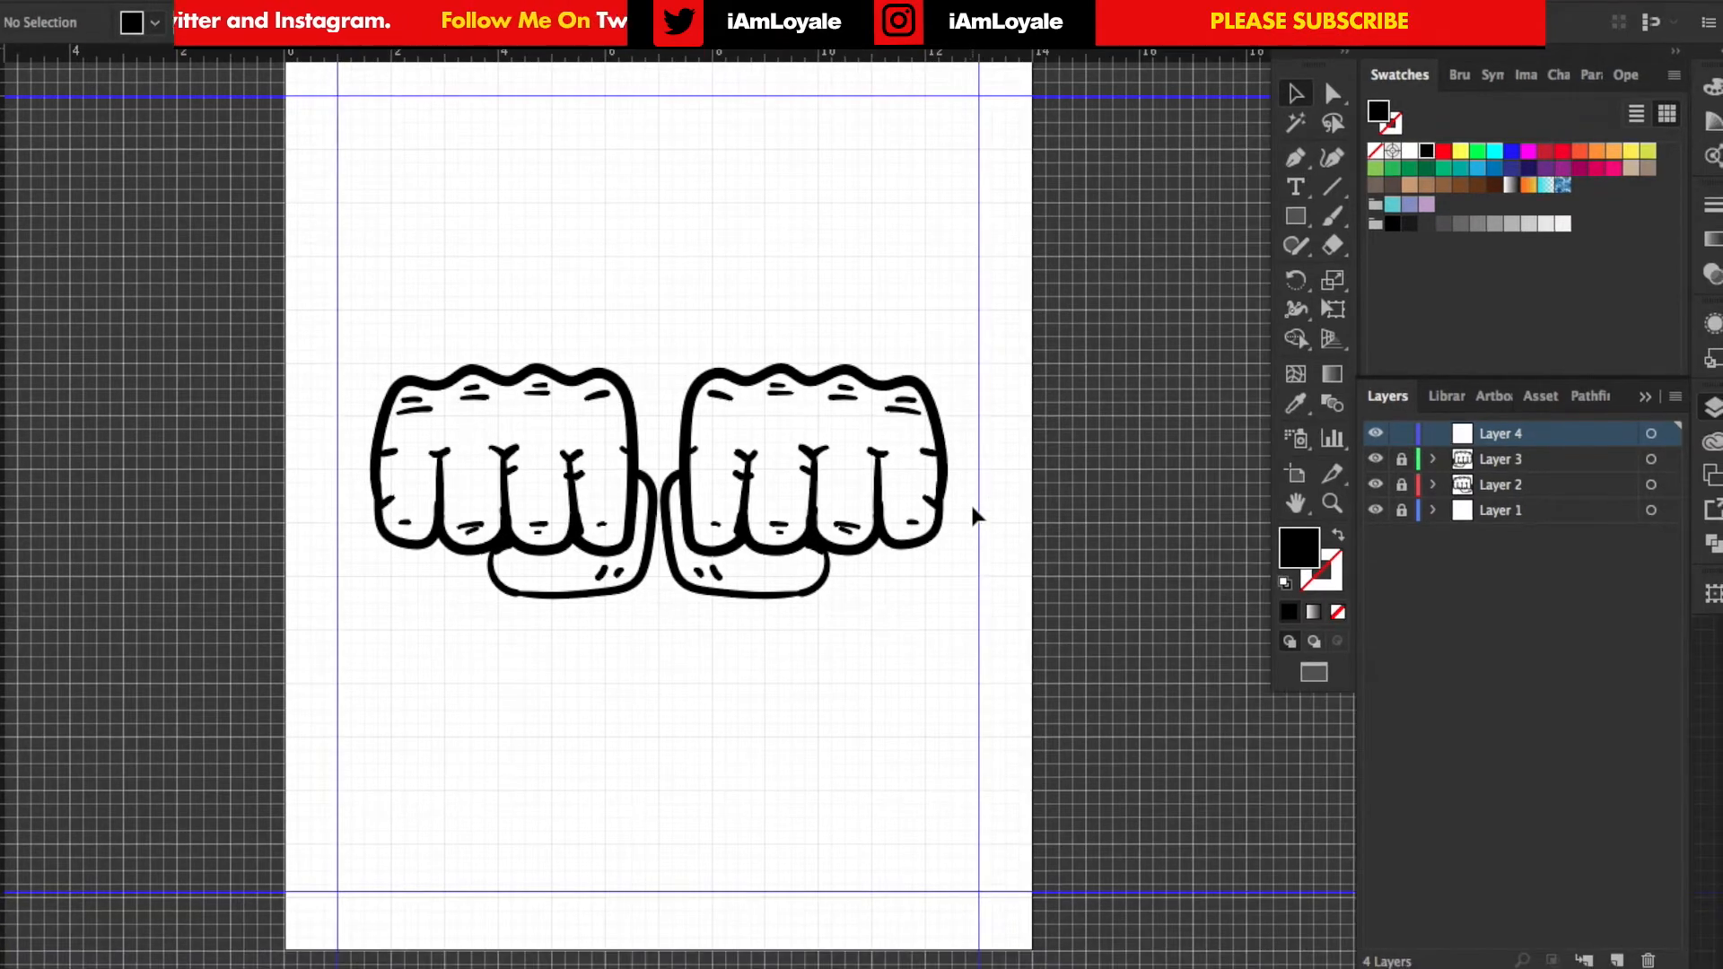
key("b")
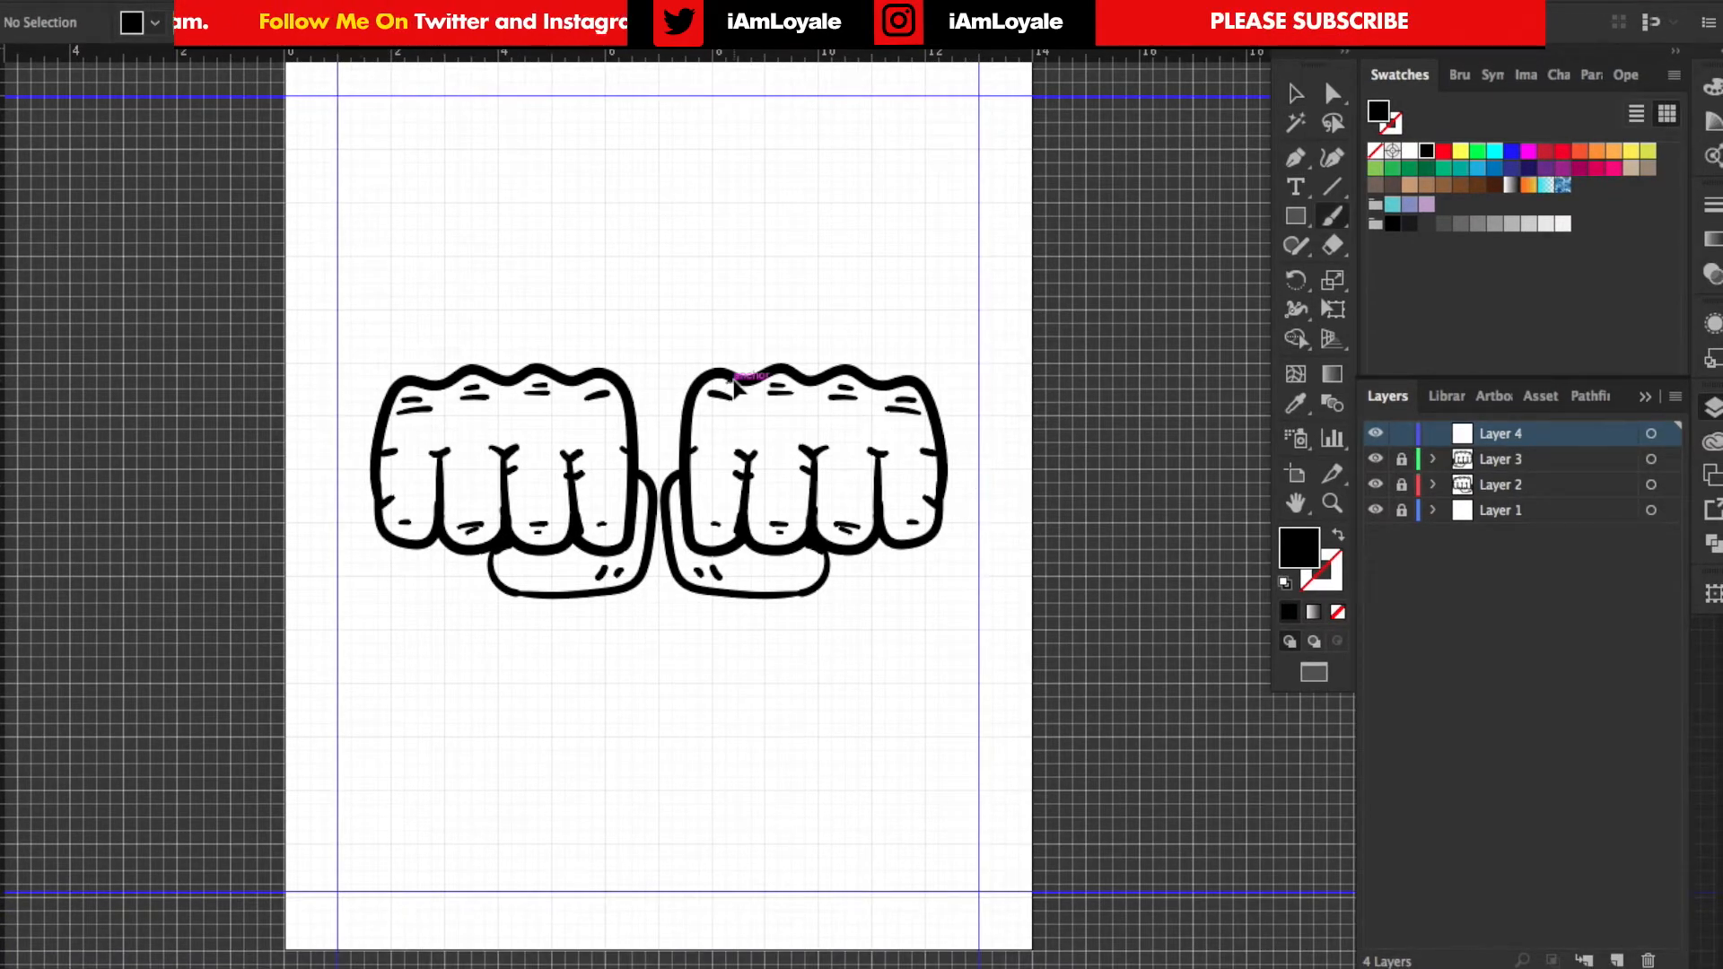
scroll(738, 377, "up", 3)
scroll(455, 358, "up", 3)
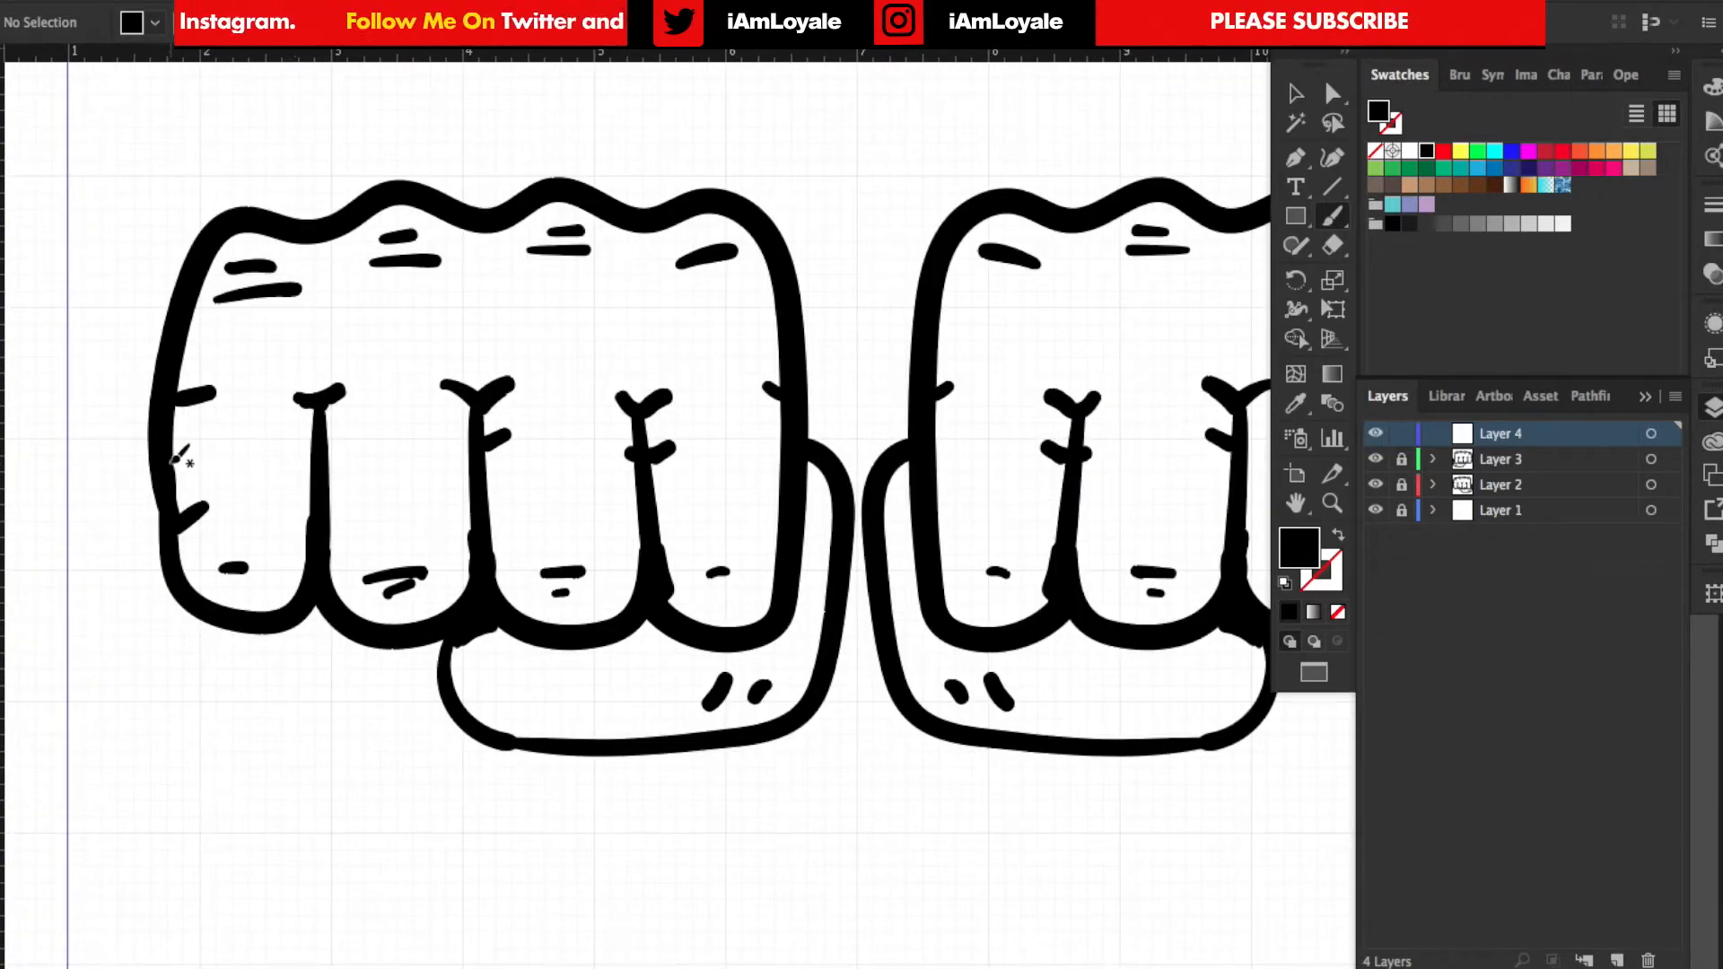
scroll(185, 457, "up", 2)
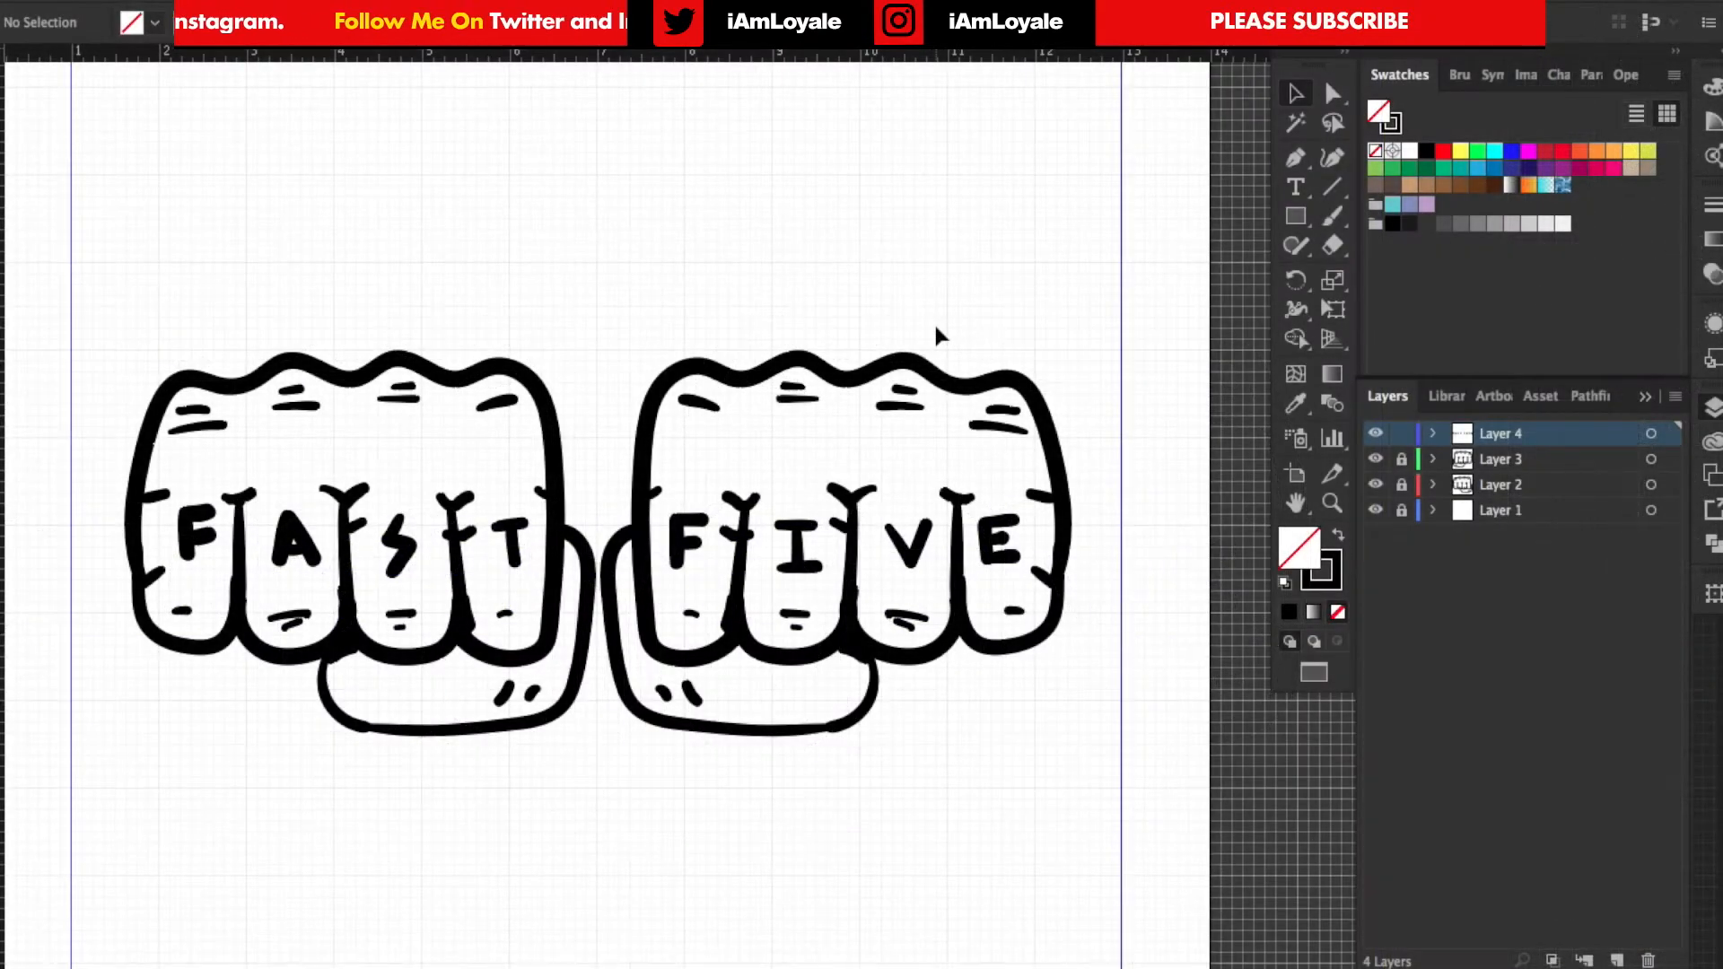
left_click(1401, 434)
- On a new Layer 5, brush a lightning bolt above the fists and one below
left_click(1620, 958)
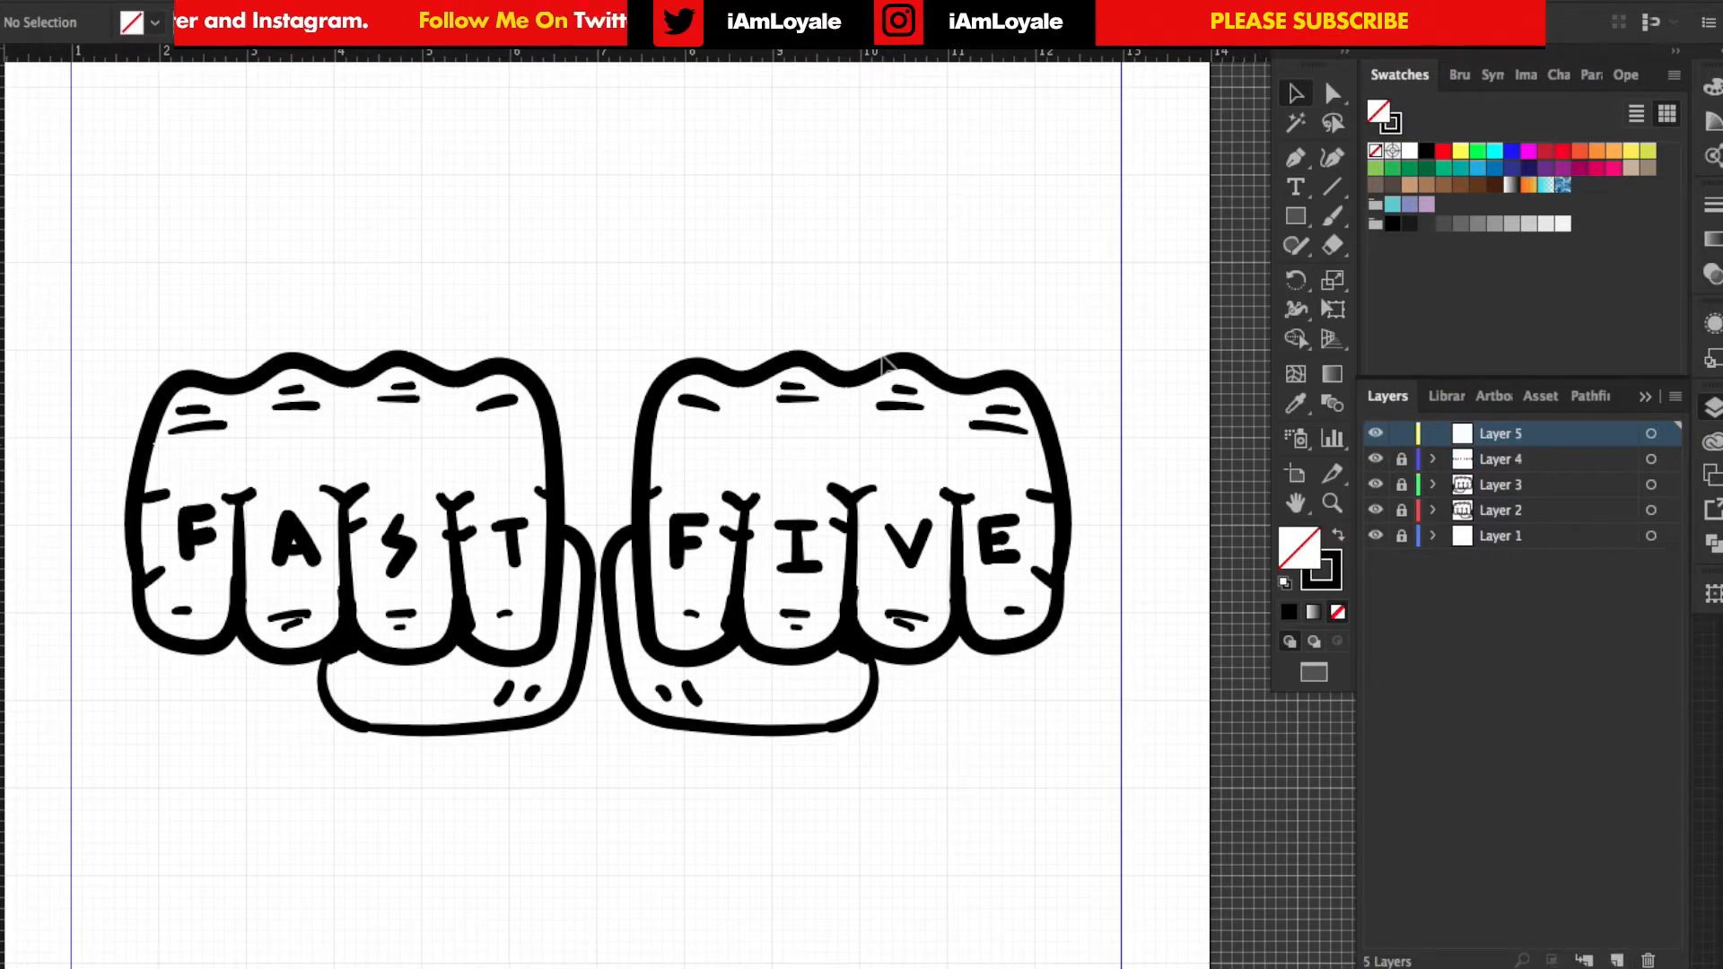
key("ctrl+minus")
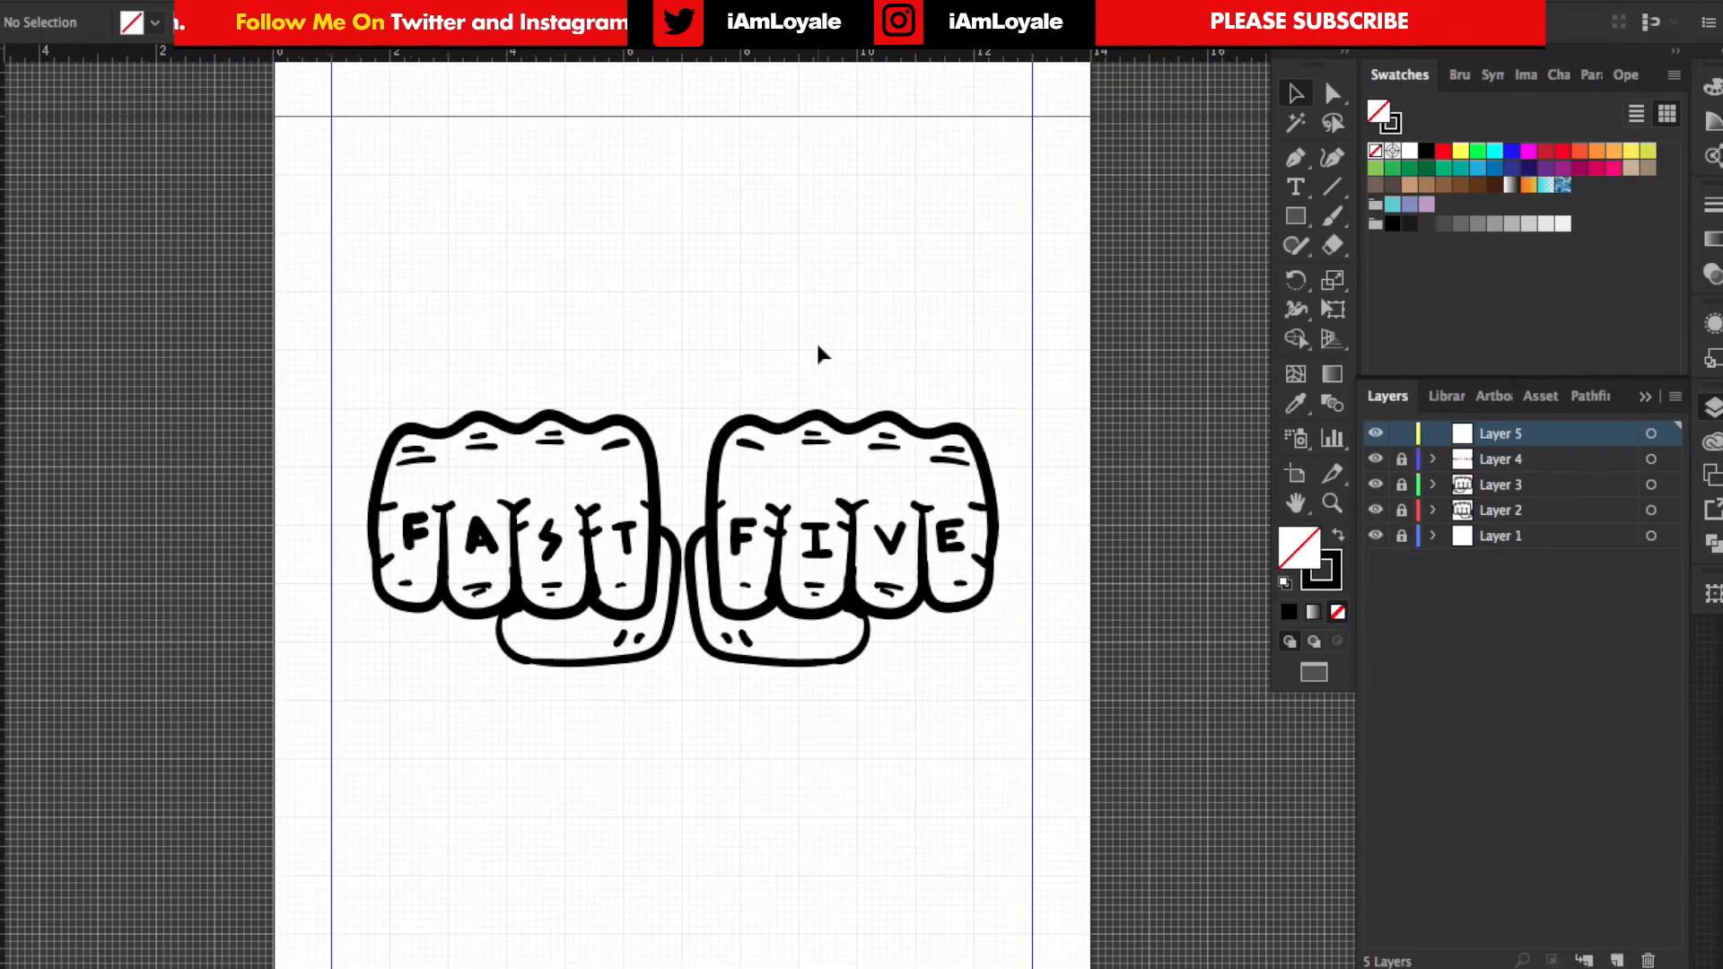
key("b")
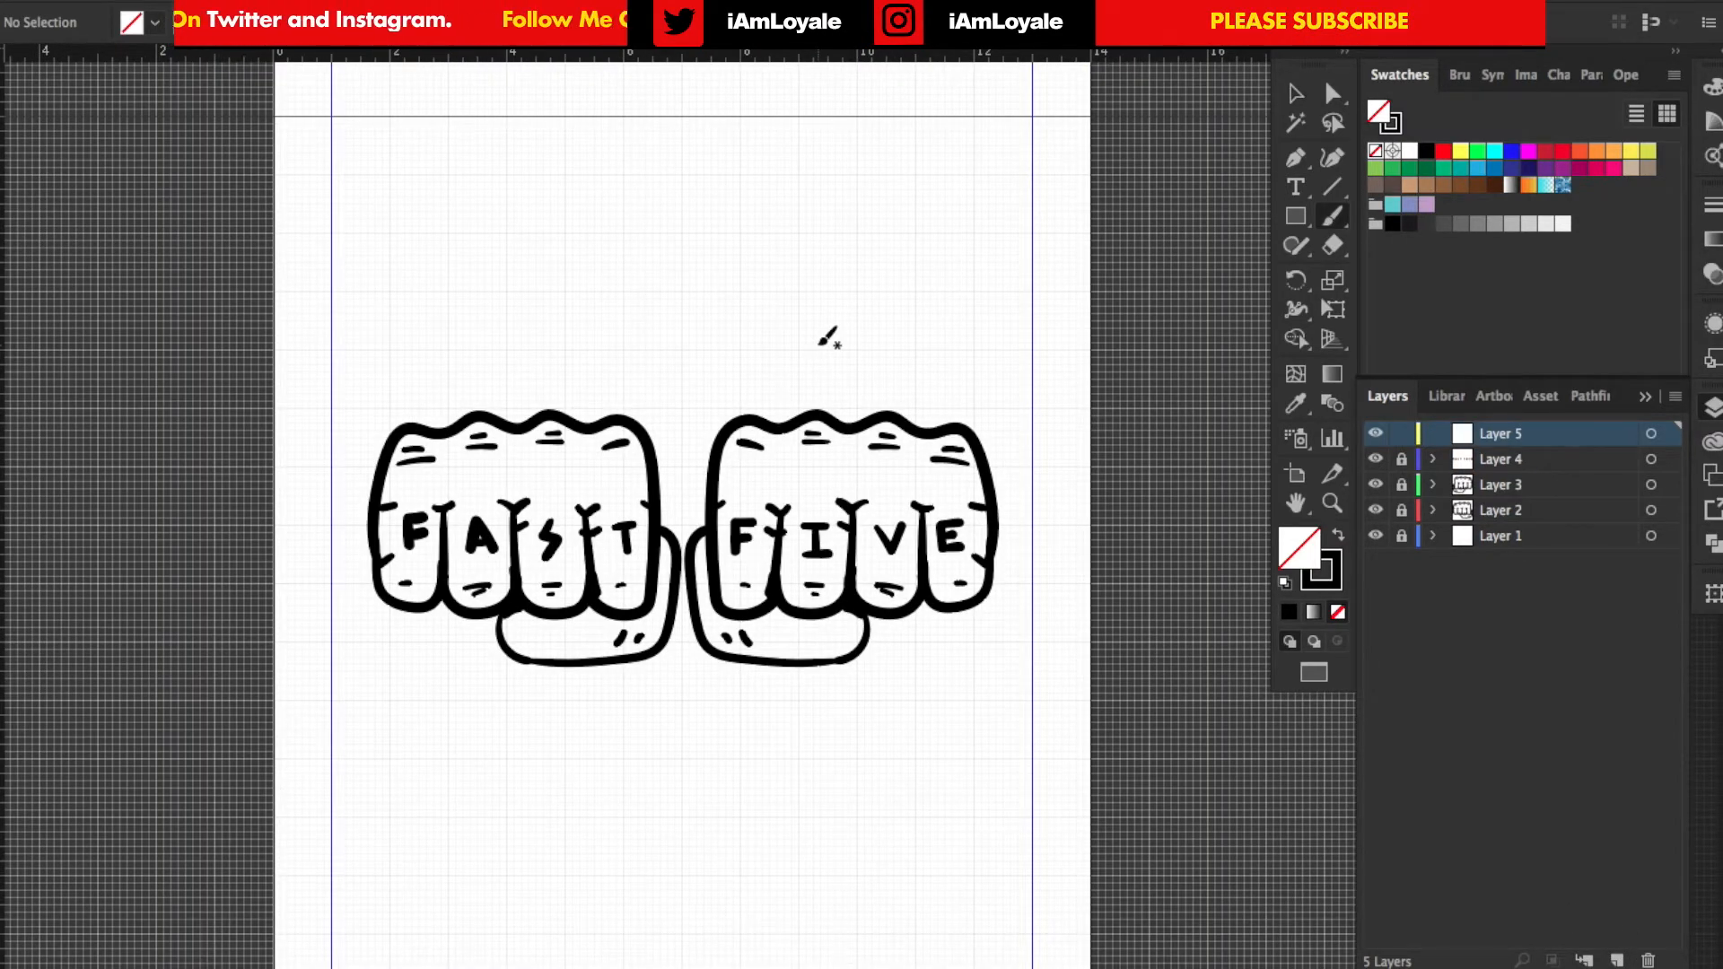
mouse_move(600, 286)
left_mouse_down()
mouse_move(673, 397)
mouse_move(603, 289)
left_mouse_up()
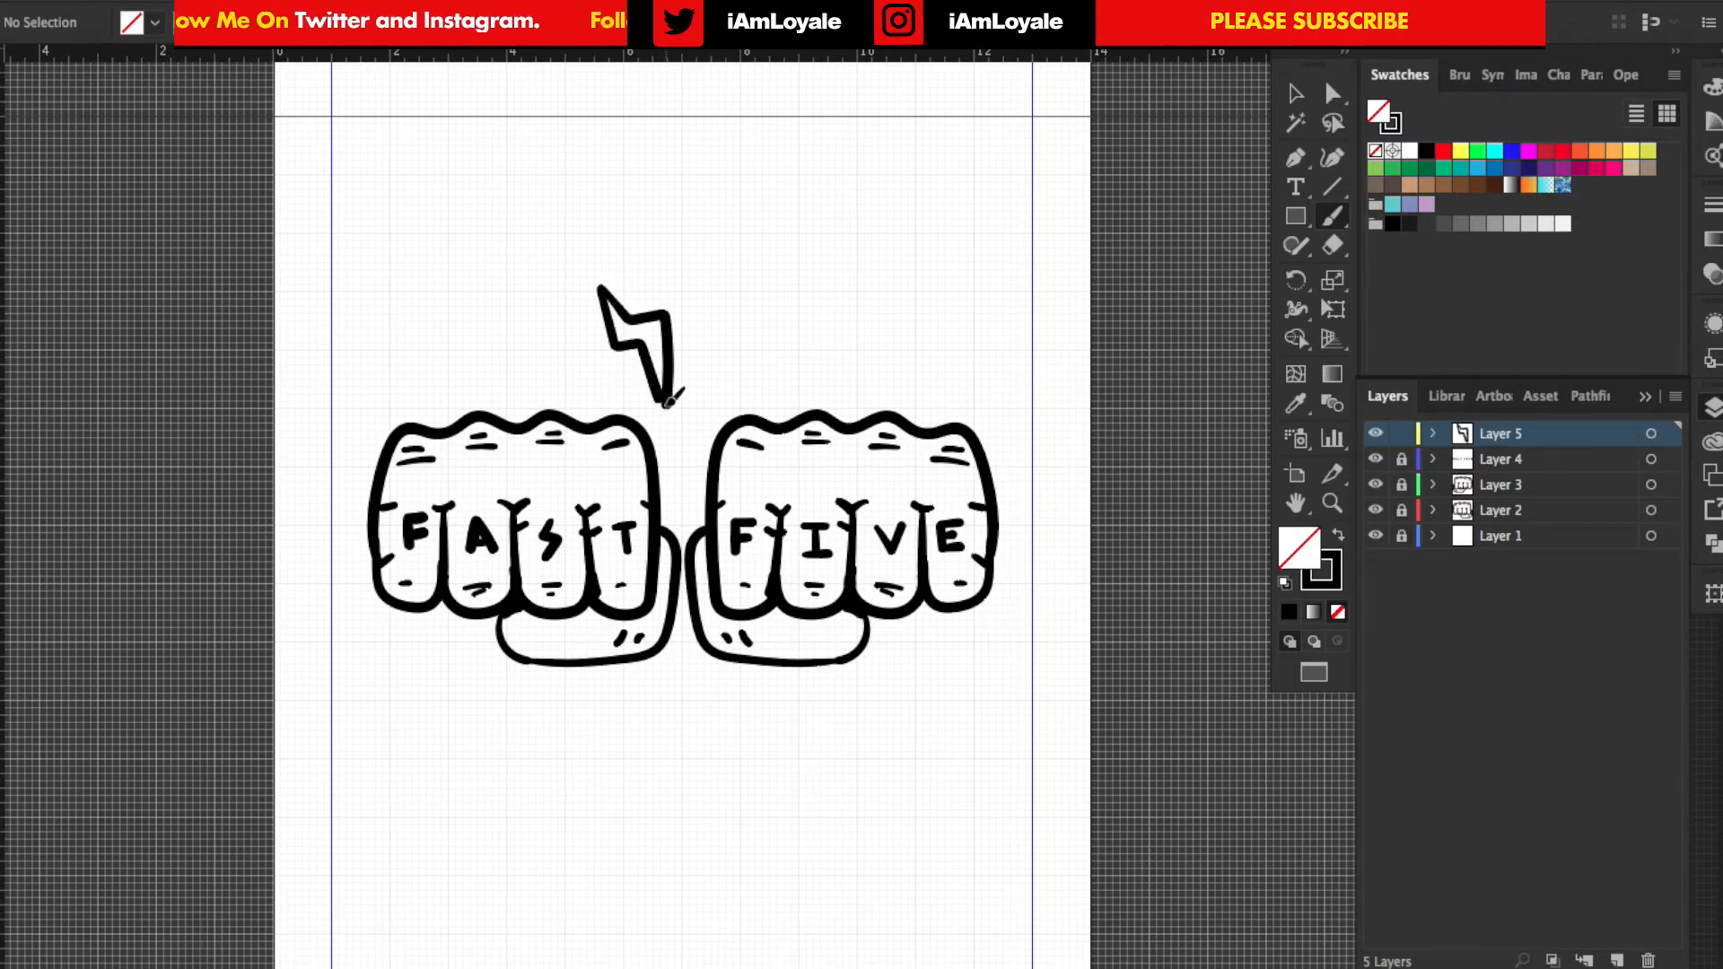
left_click_drag(644, 667, 634, 781)
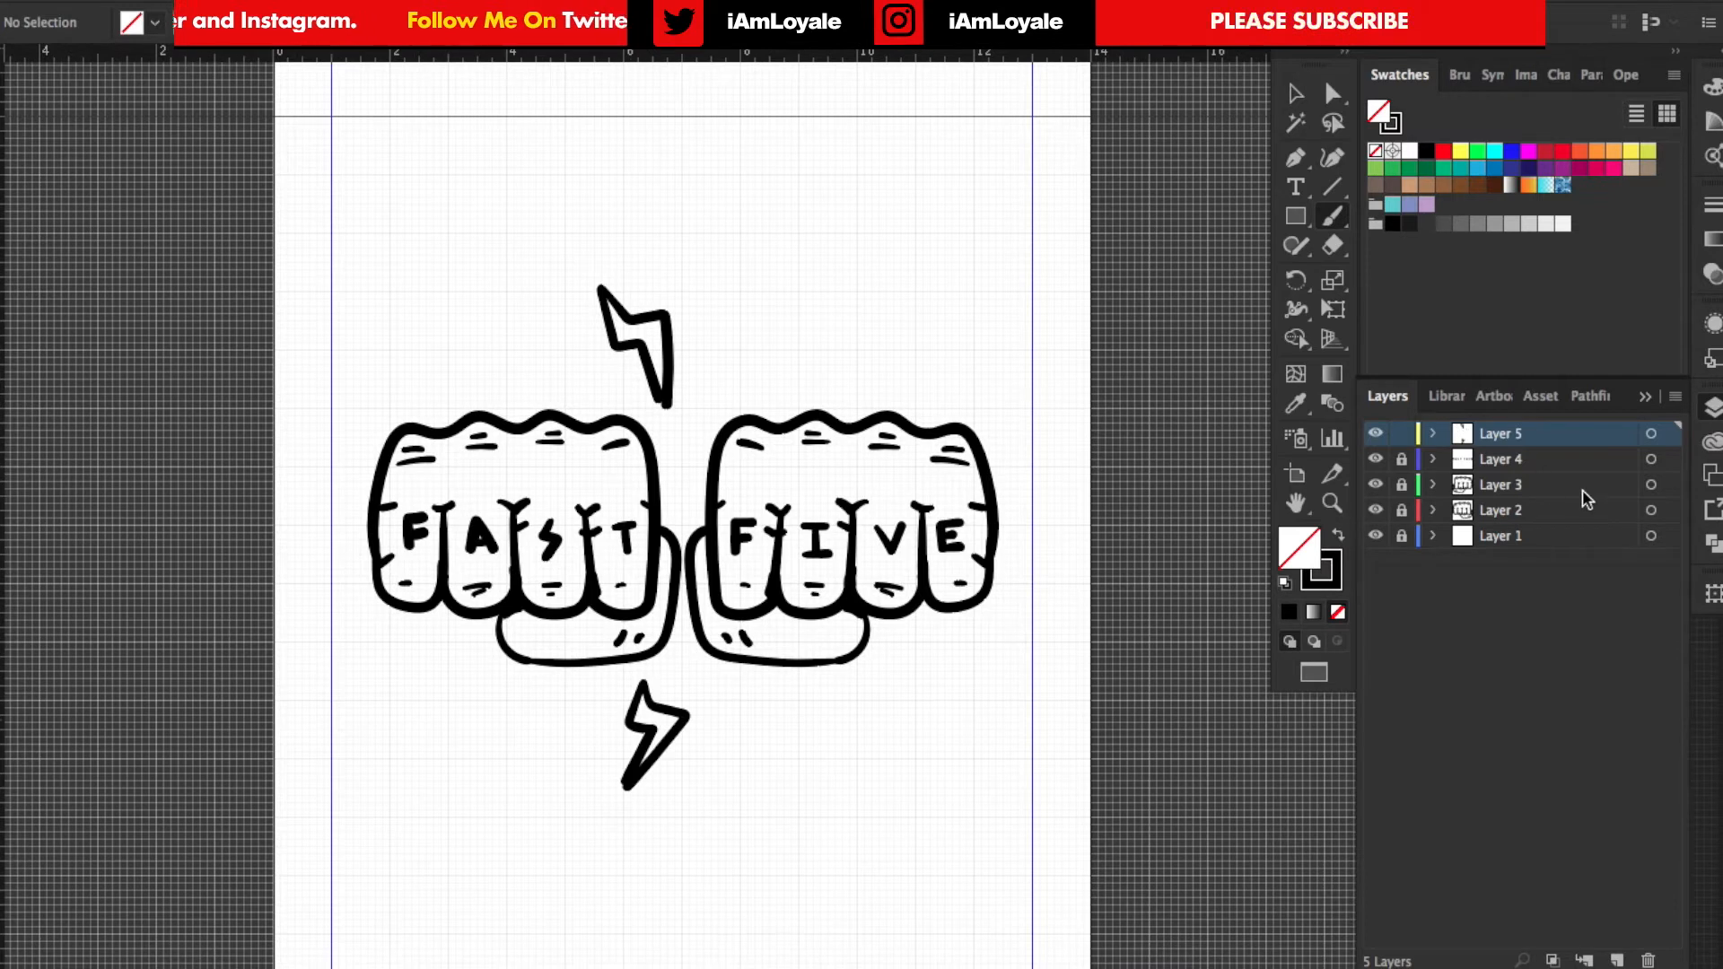
- Reflect a copy of both bolts and move the mirrored pair to the right
left_click(1652, 433)
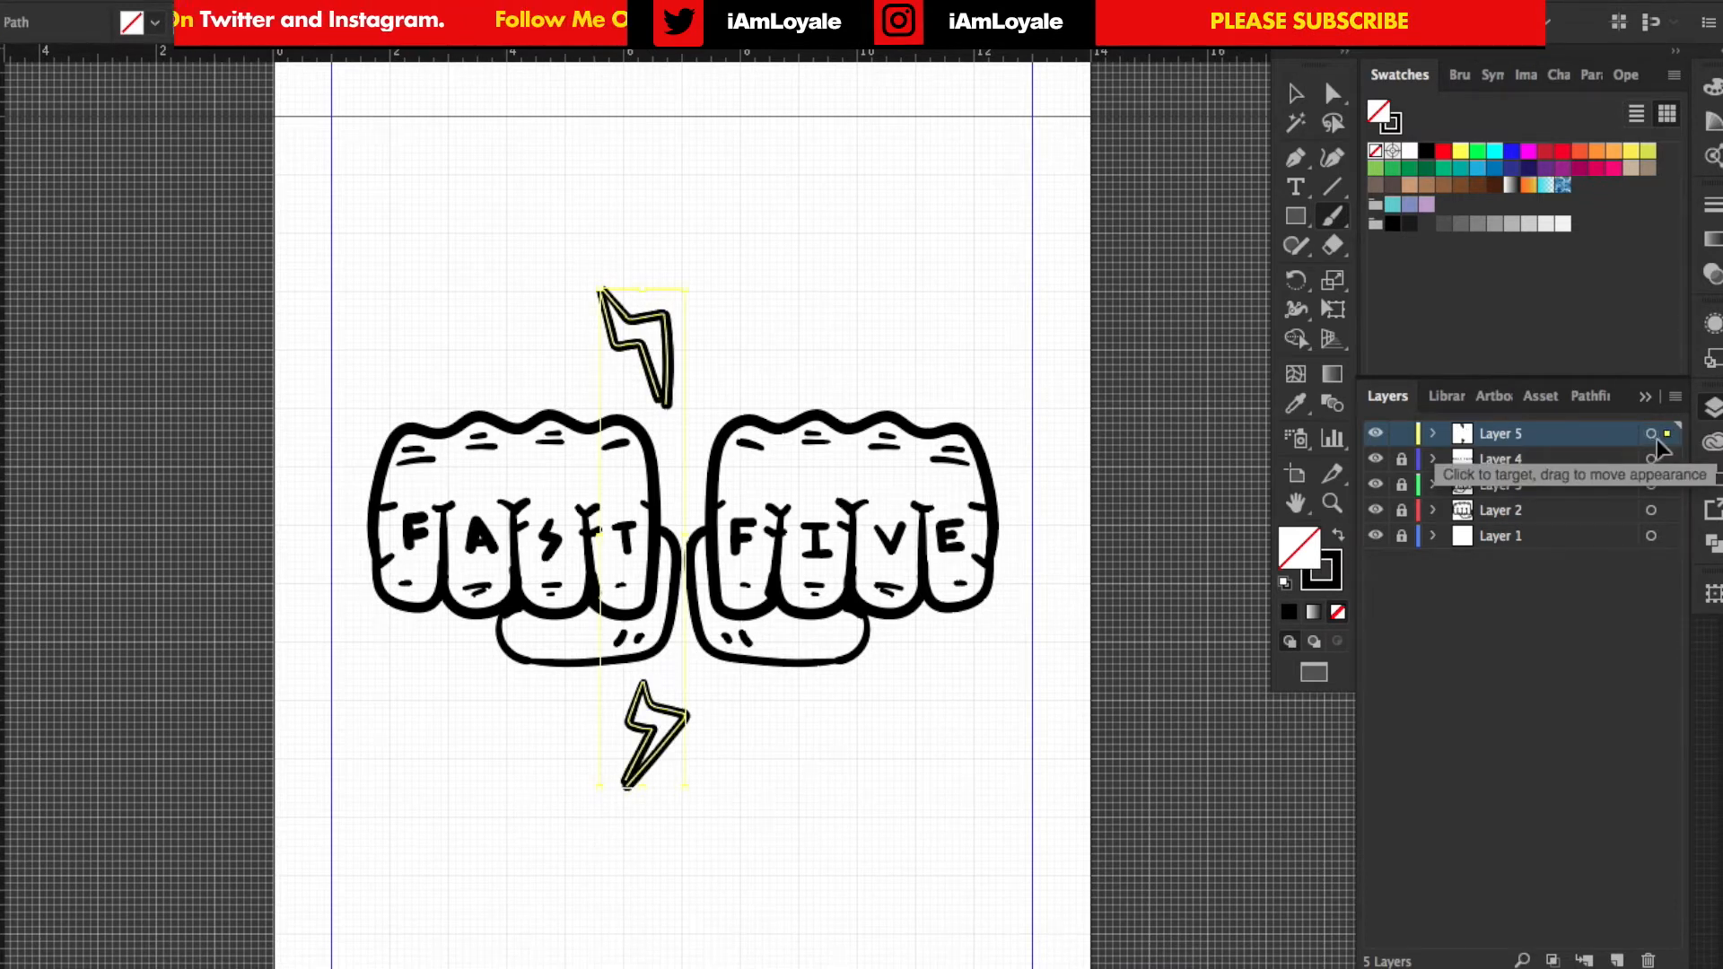
key("alt+o")
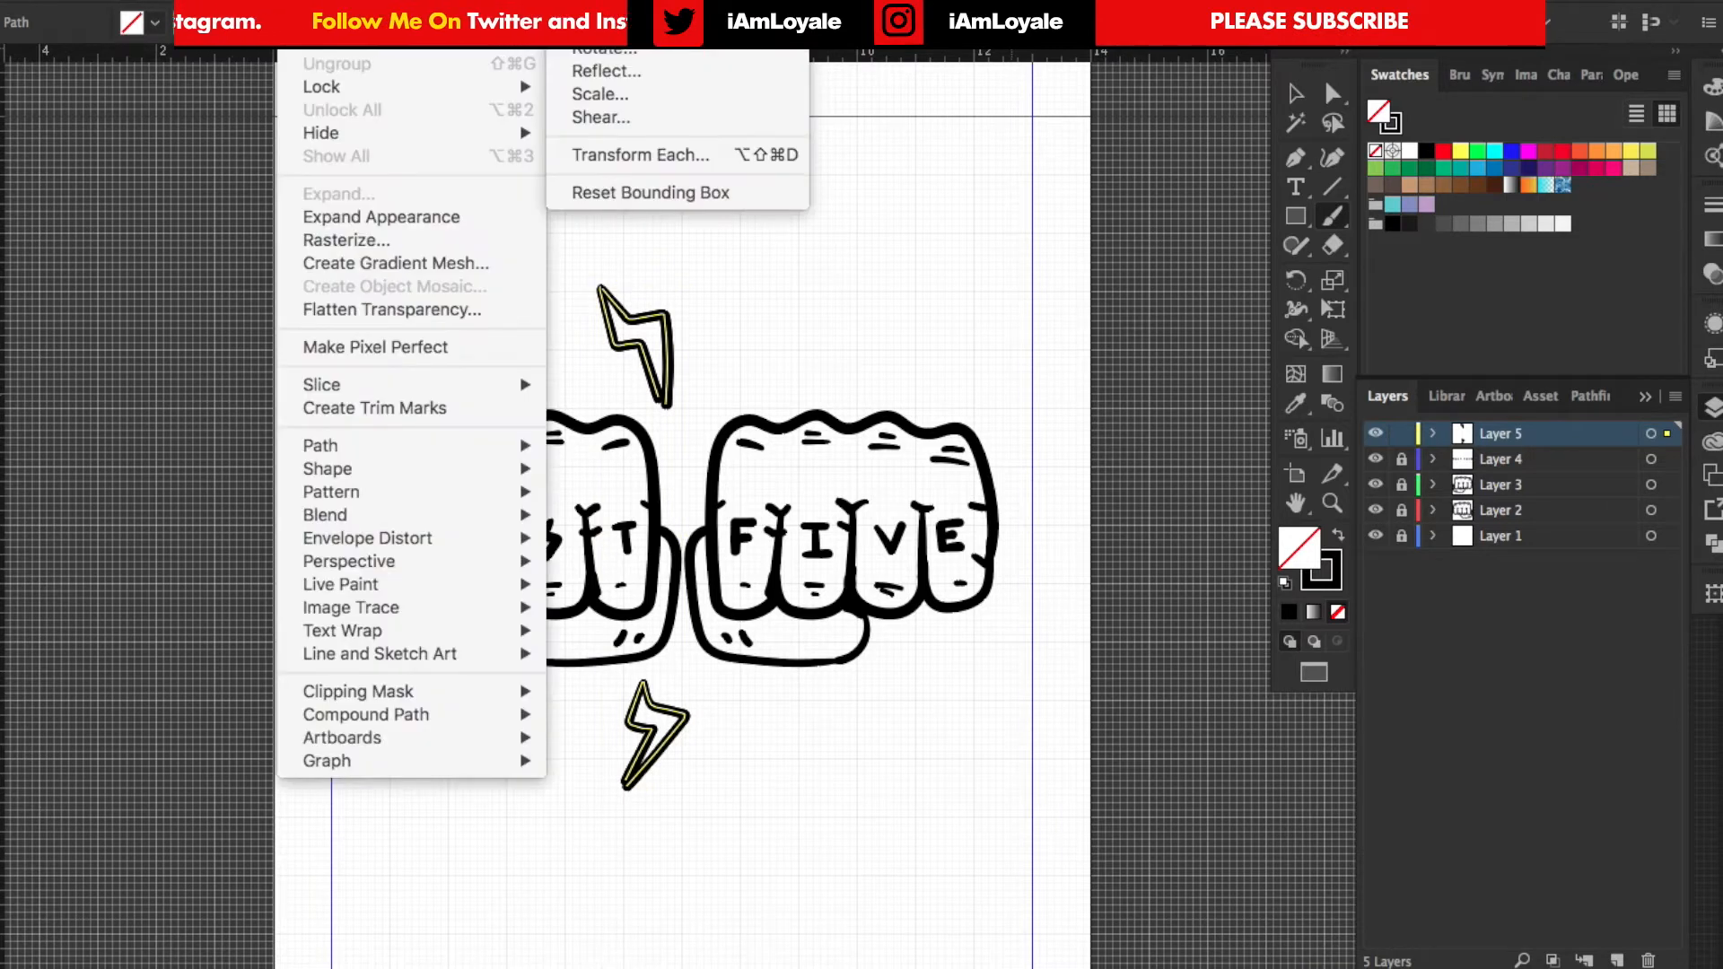
left_click(605, 70)
left_click(982, 661)
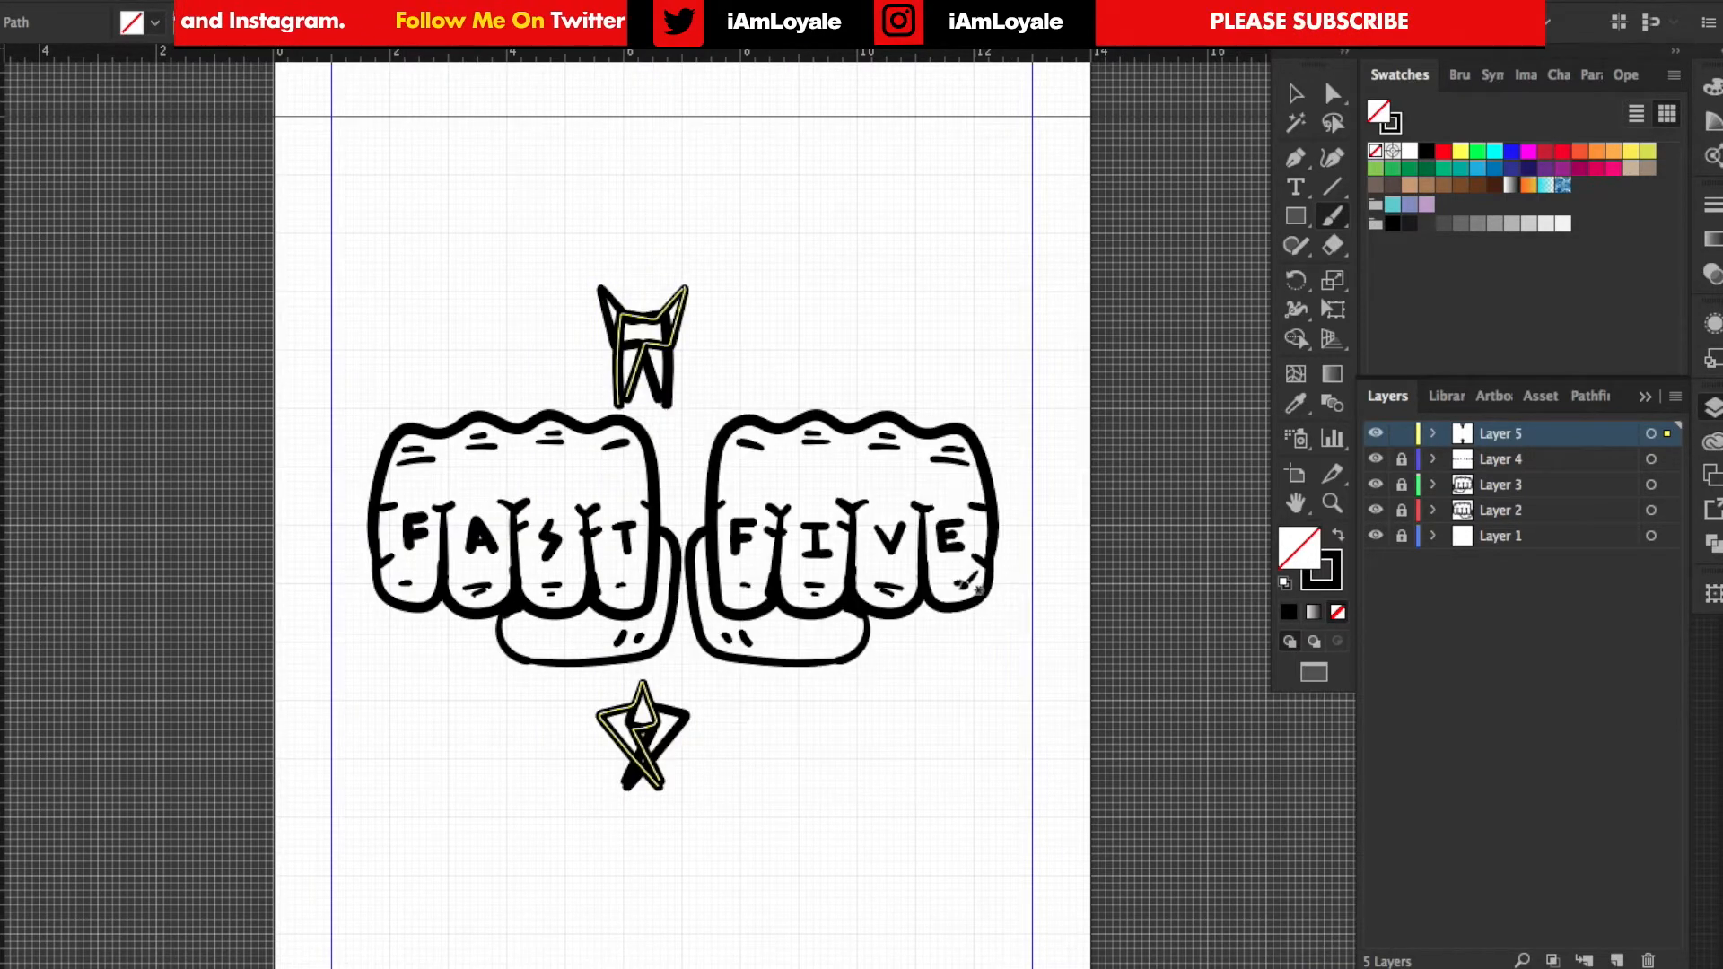
left_click(1292, 95)
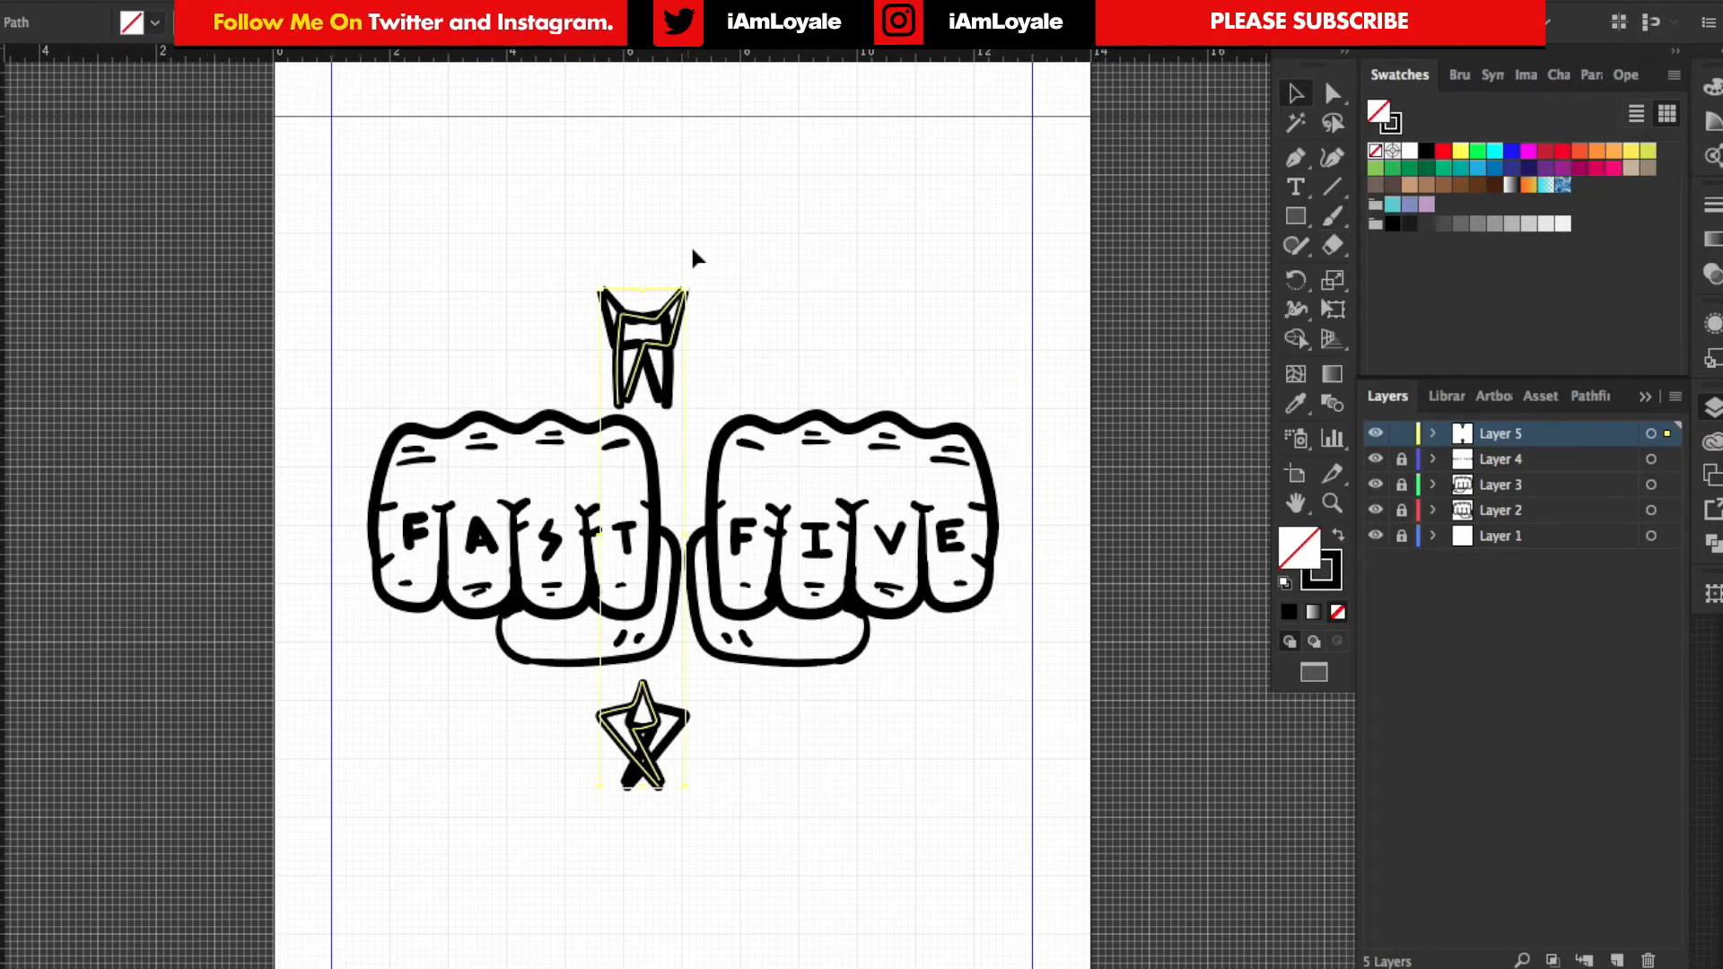
left_click_drag(689, 314, 795, 312)
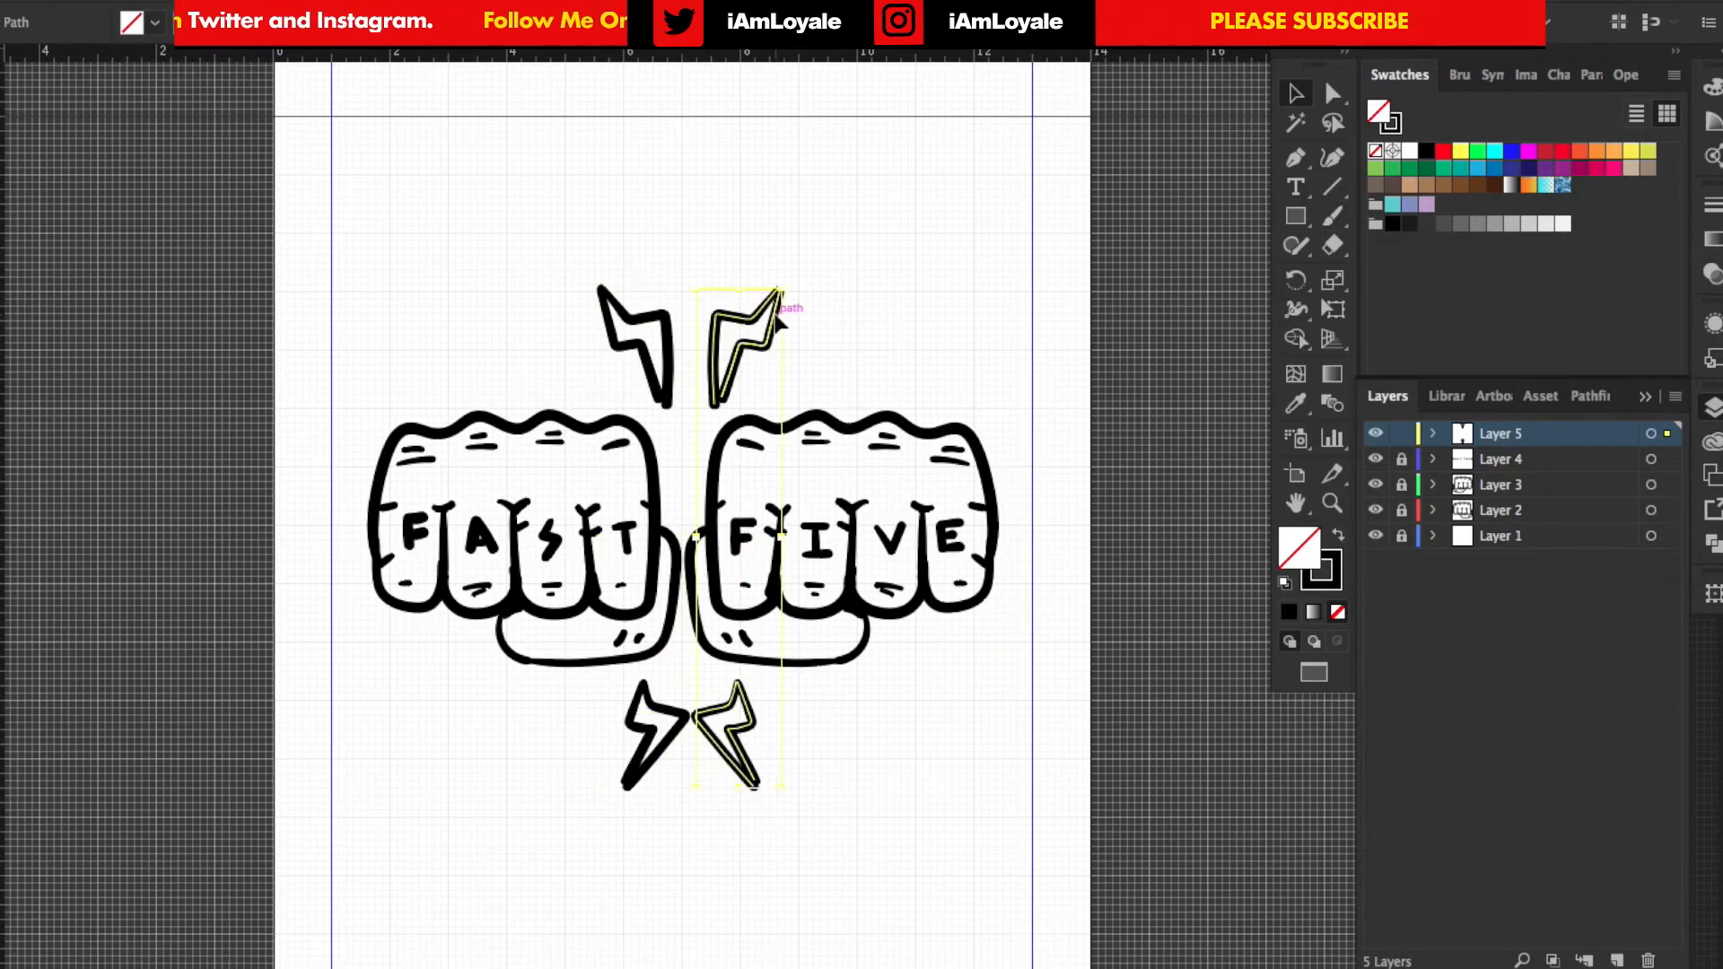
- Select the lower left bolt and rotate it to a slant
left_click(534, 693)
left_click_drag(534, 697, 687, 862)
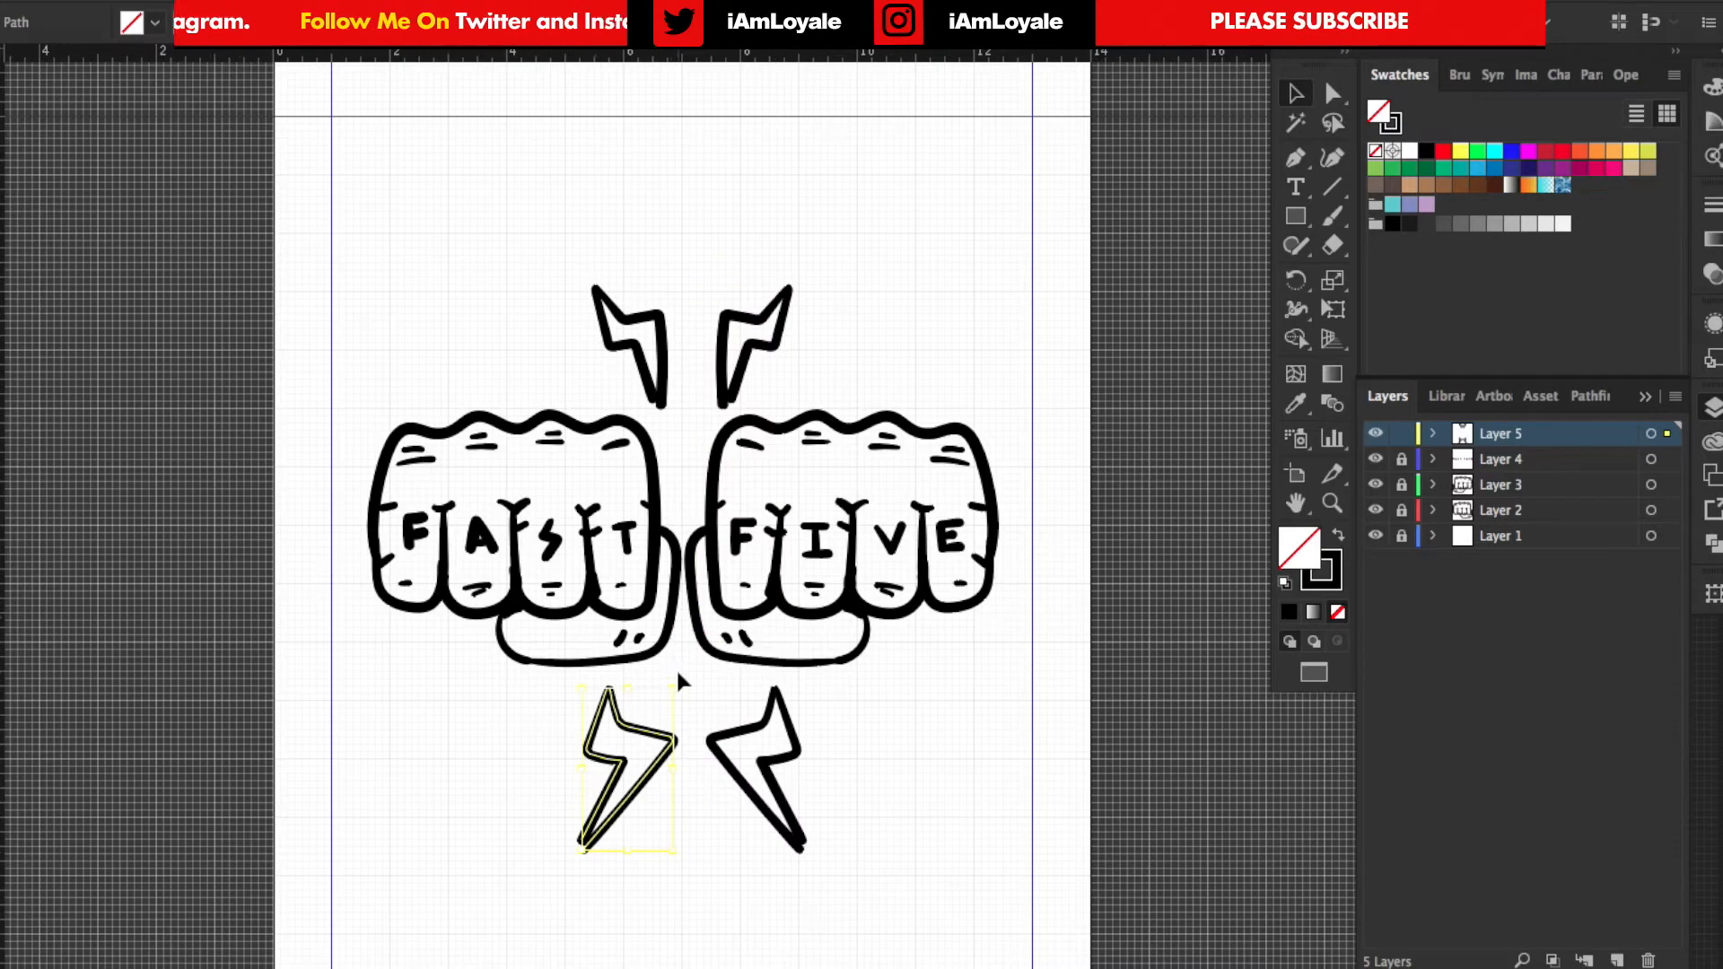
left_click_drag(710, 686, 720, 726)
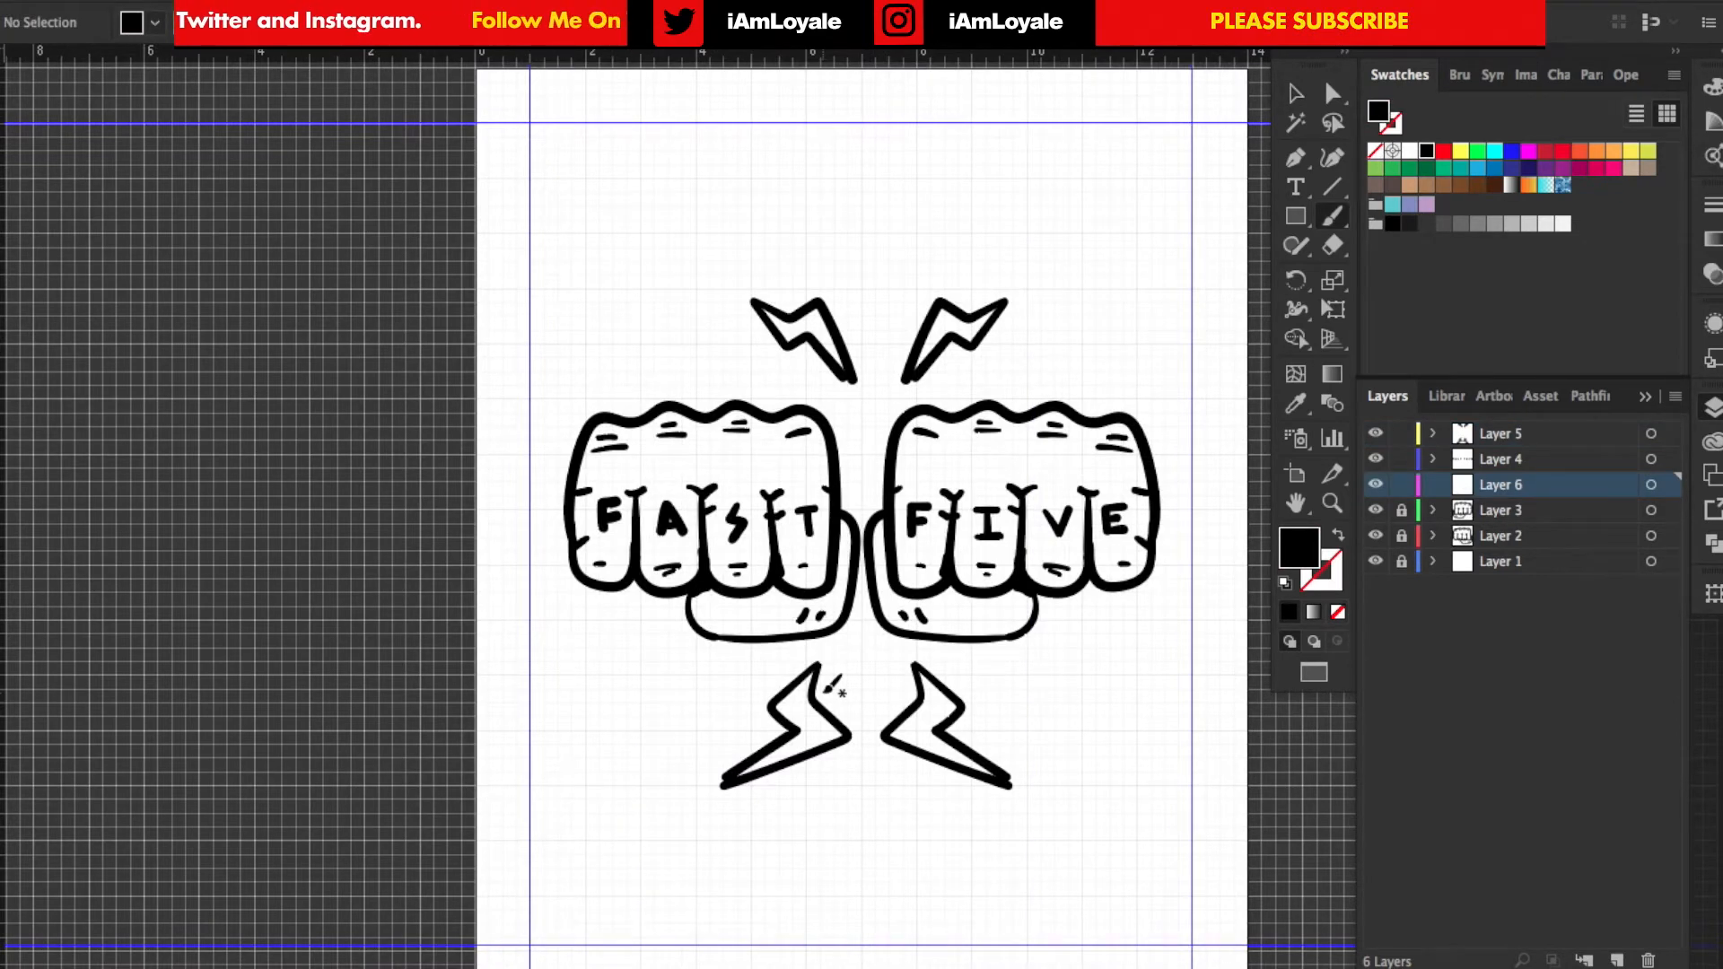
scroll(835, 687, "up", 3)
scroll(835, 687, "up", 3)
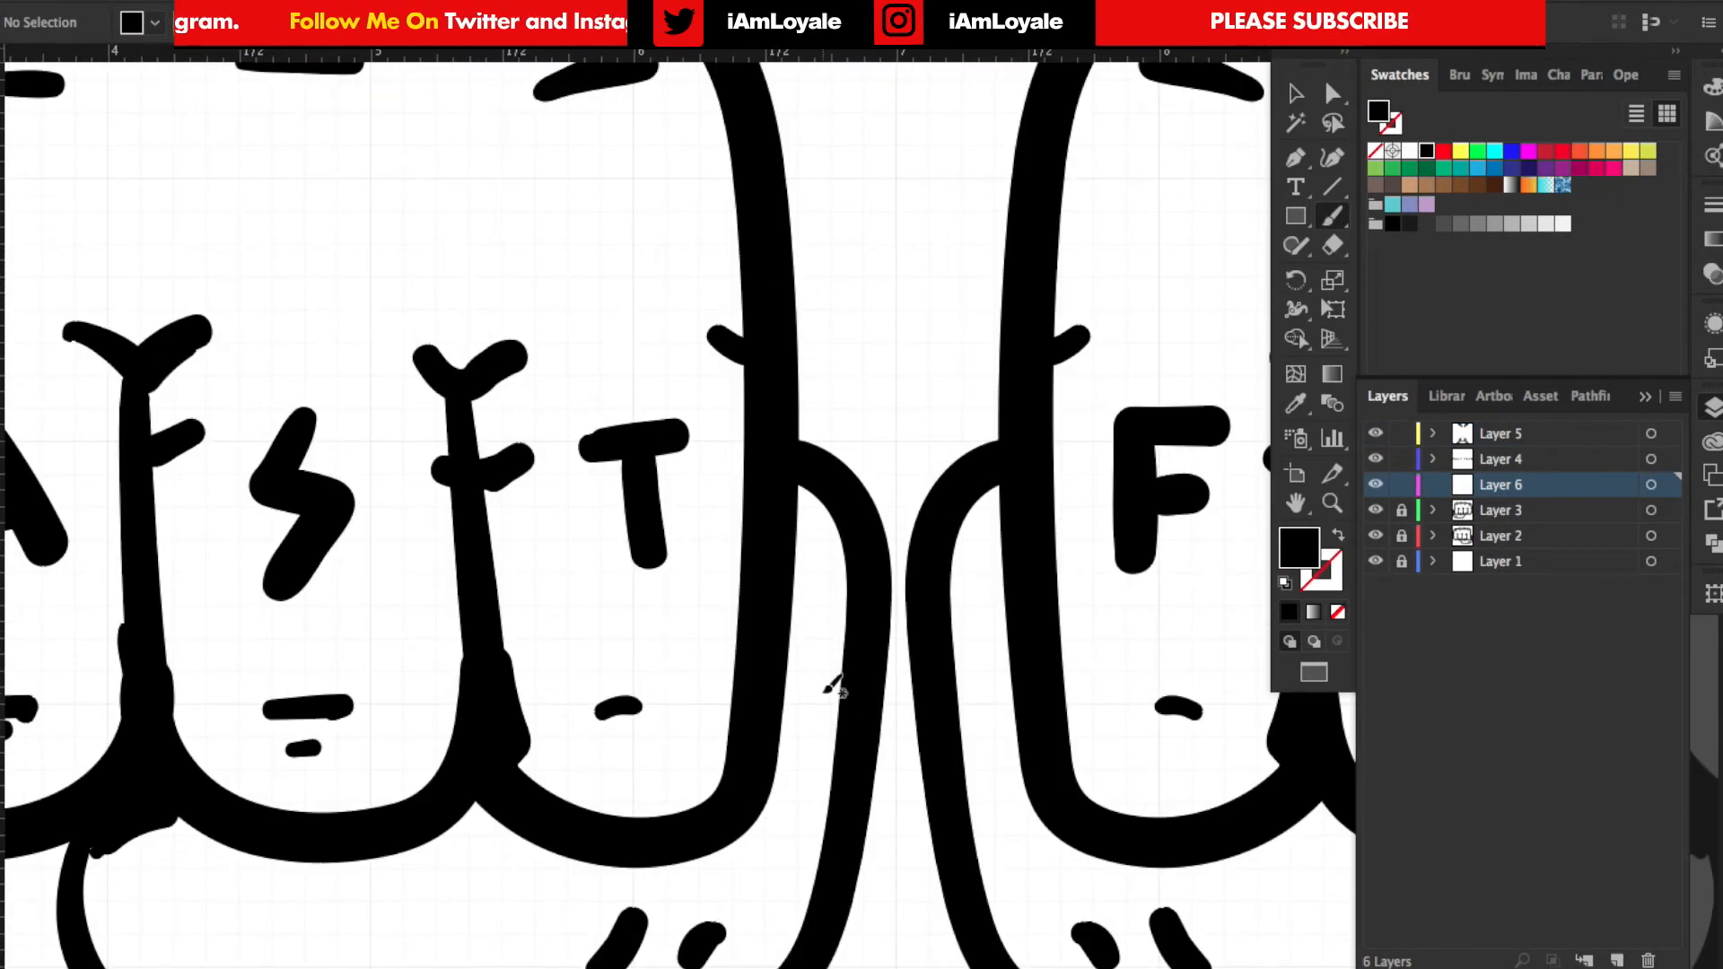
scroll(525, 701, "left", 3)
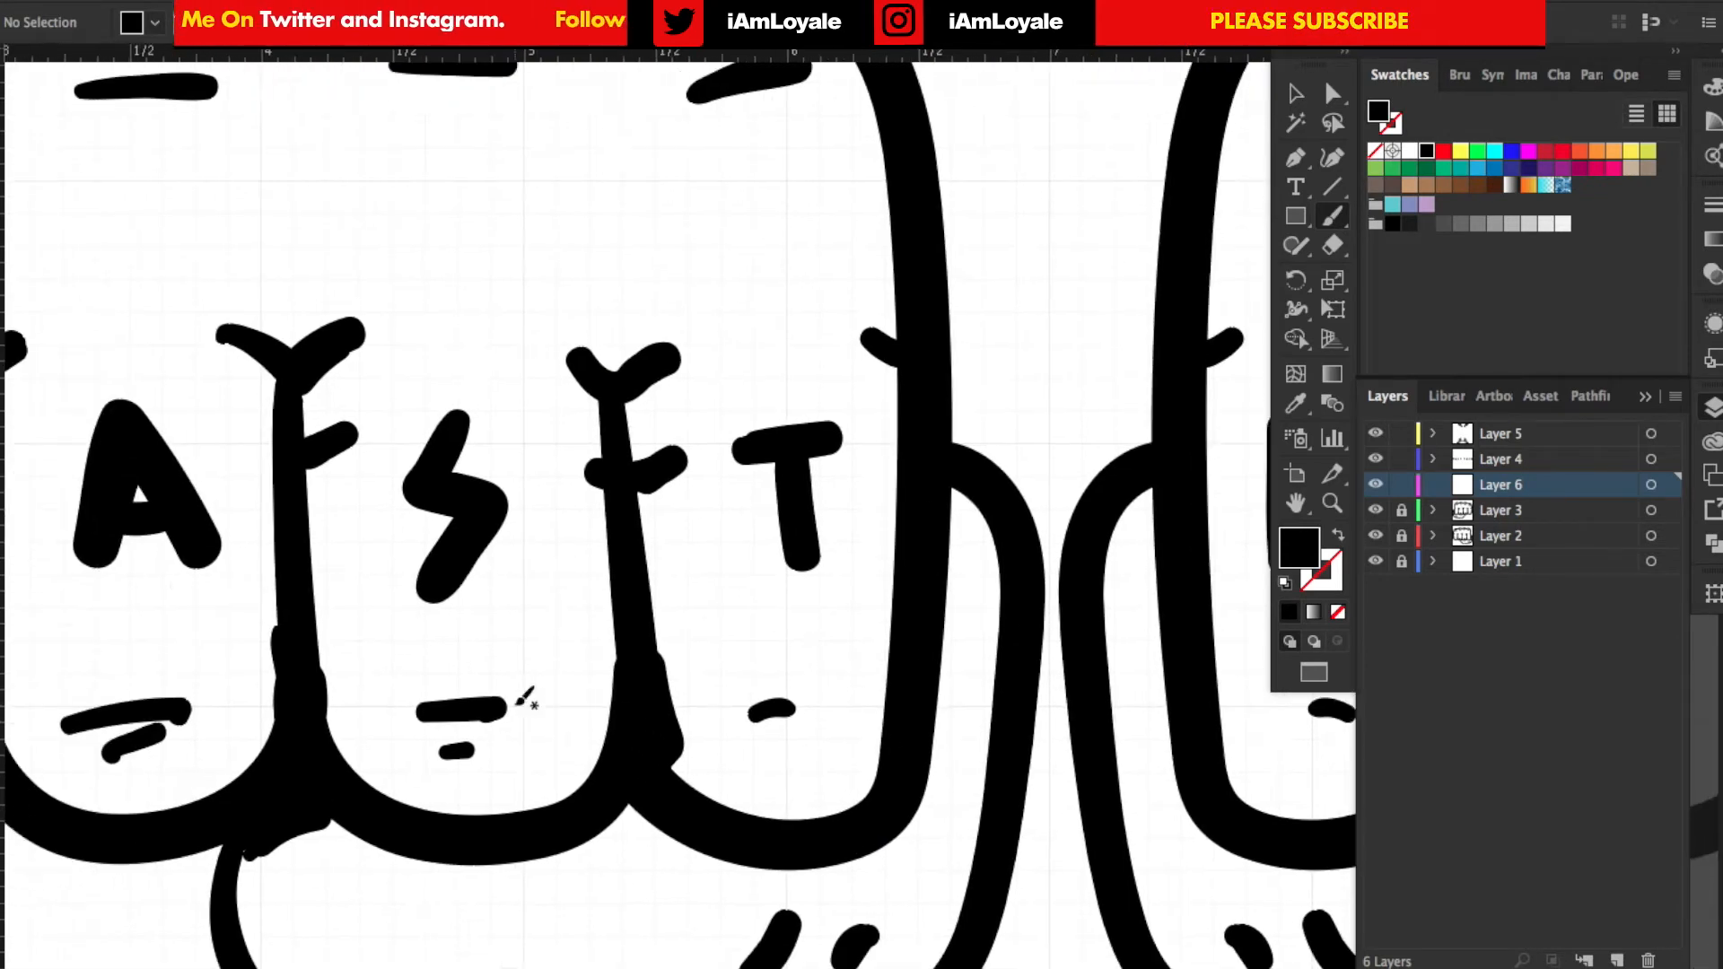
scroll(299, 670, "right", 5)
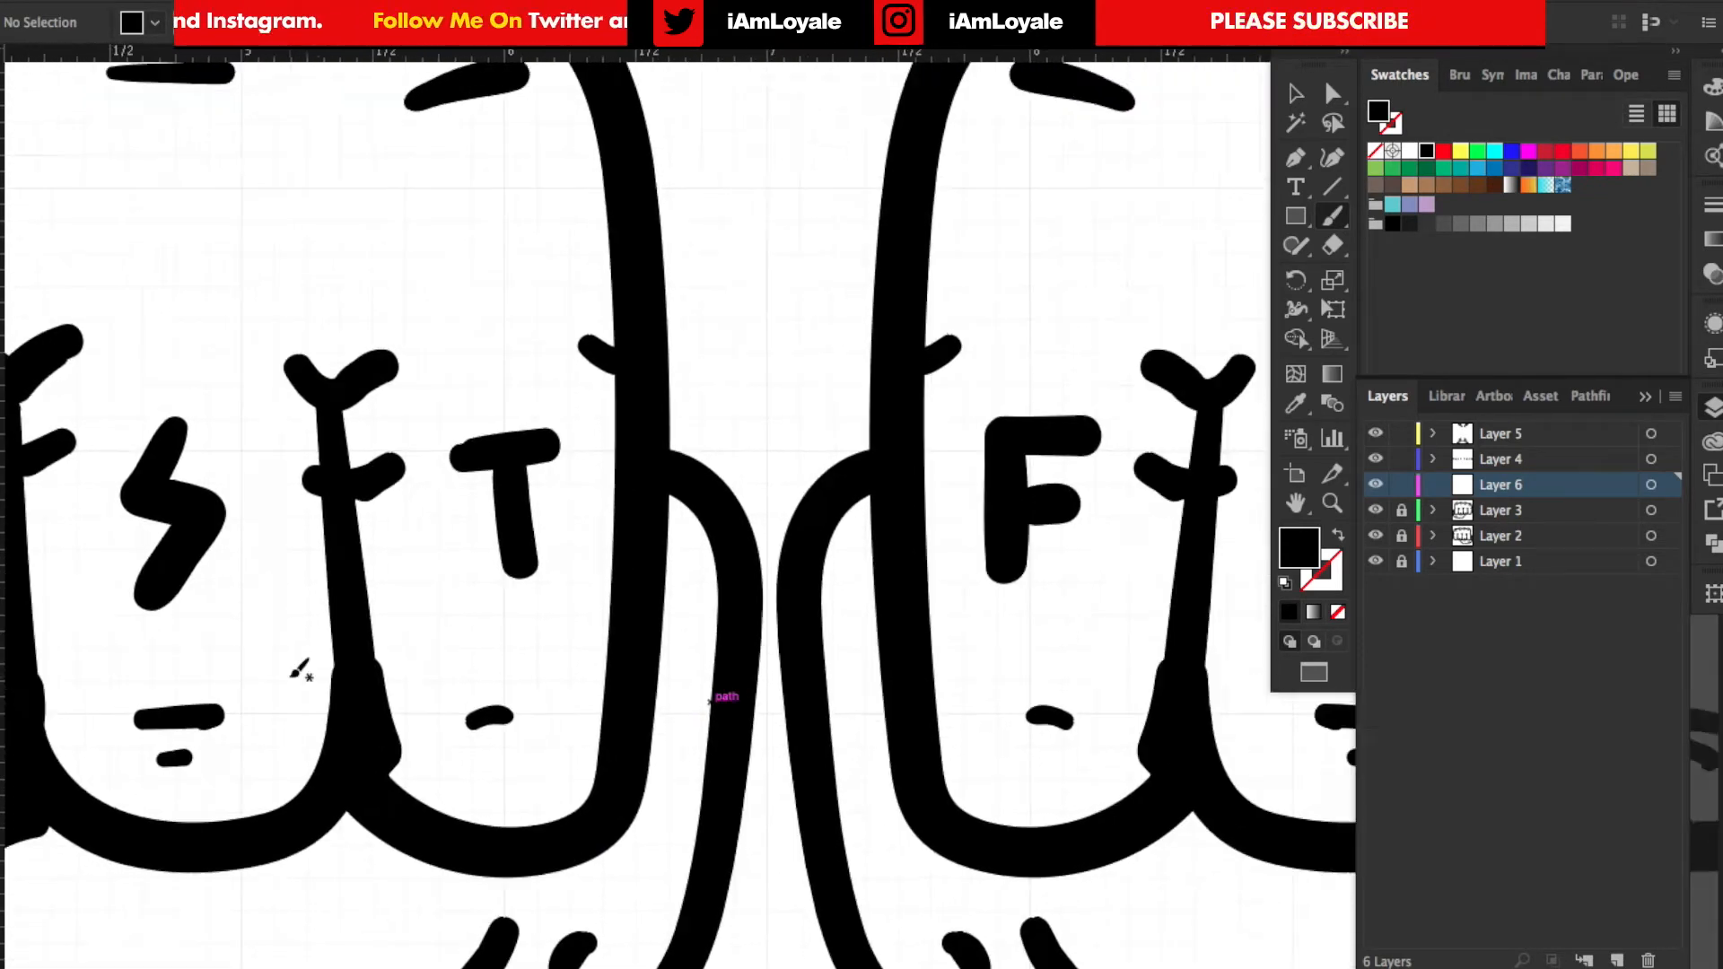
scroll(674, 681, "right", 5)
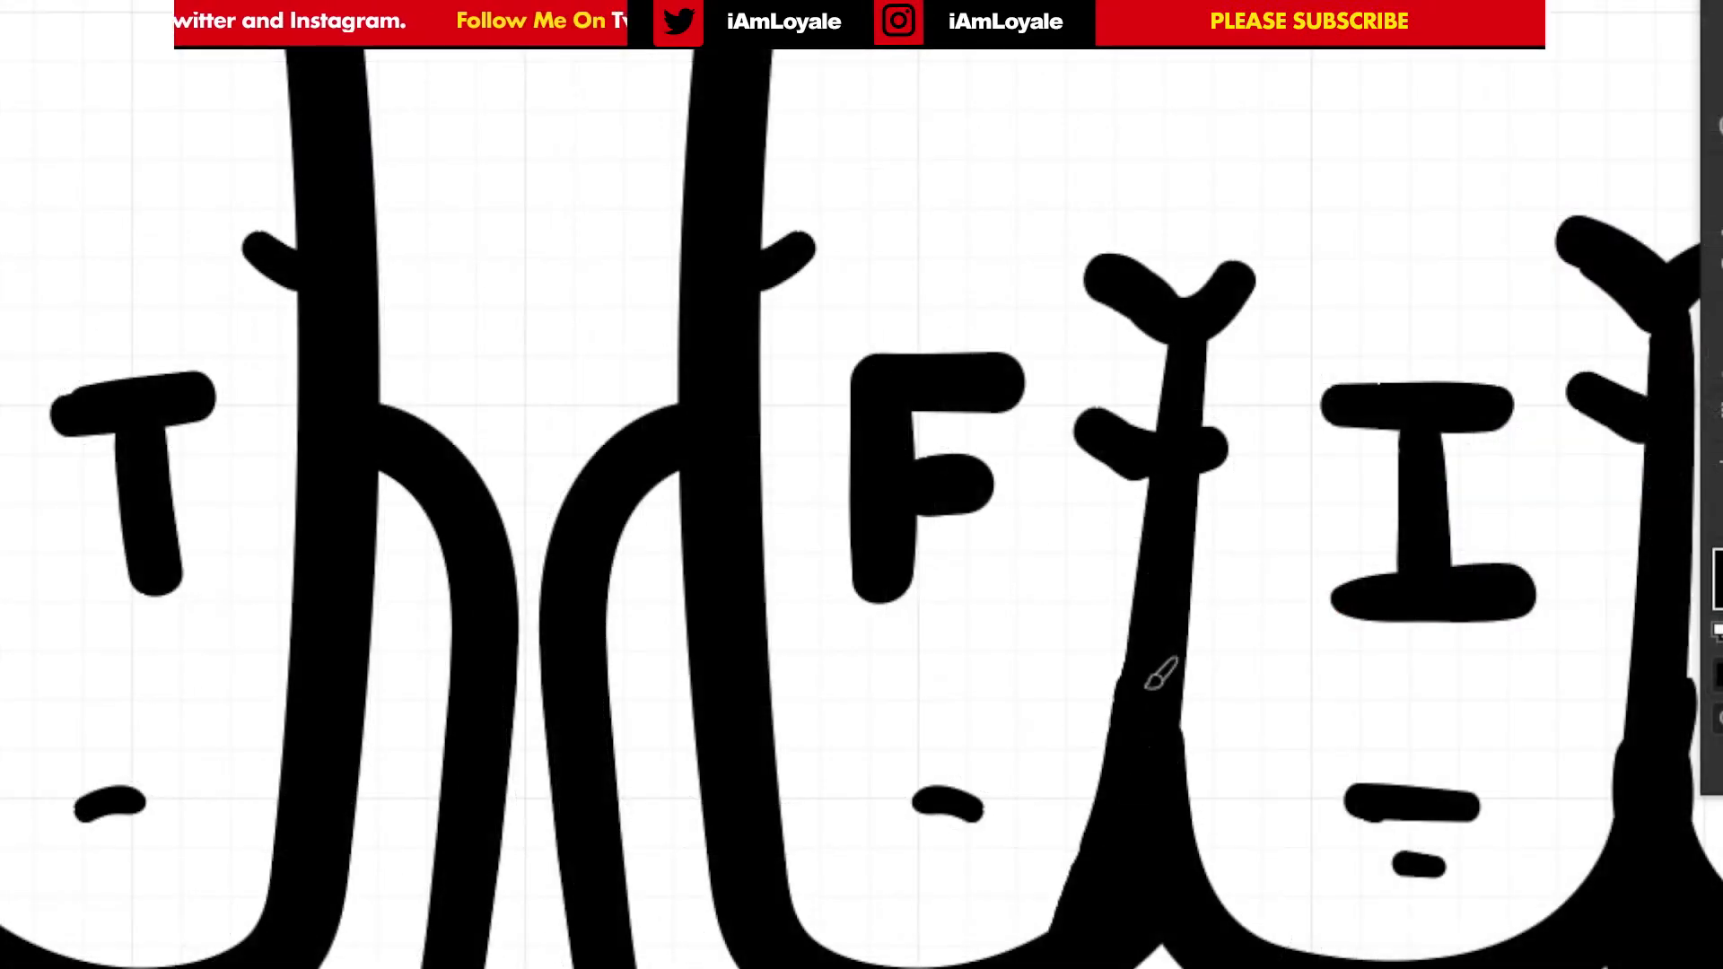
- Paint extra black ink in the finger gaps between A, S, T and along the lower fist outlines
left_click_drag(1161, 629, 1051, 949)
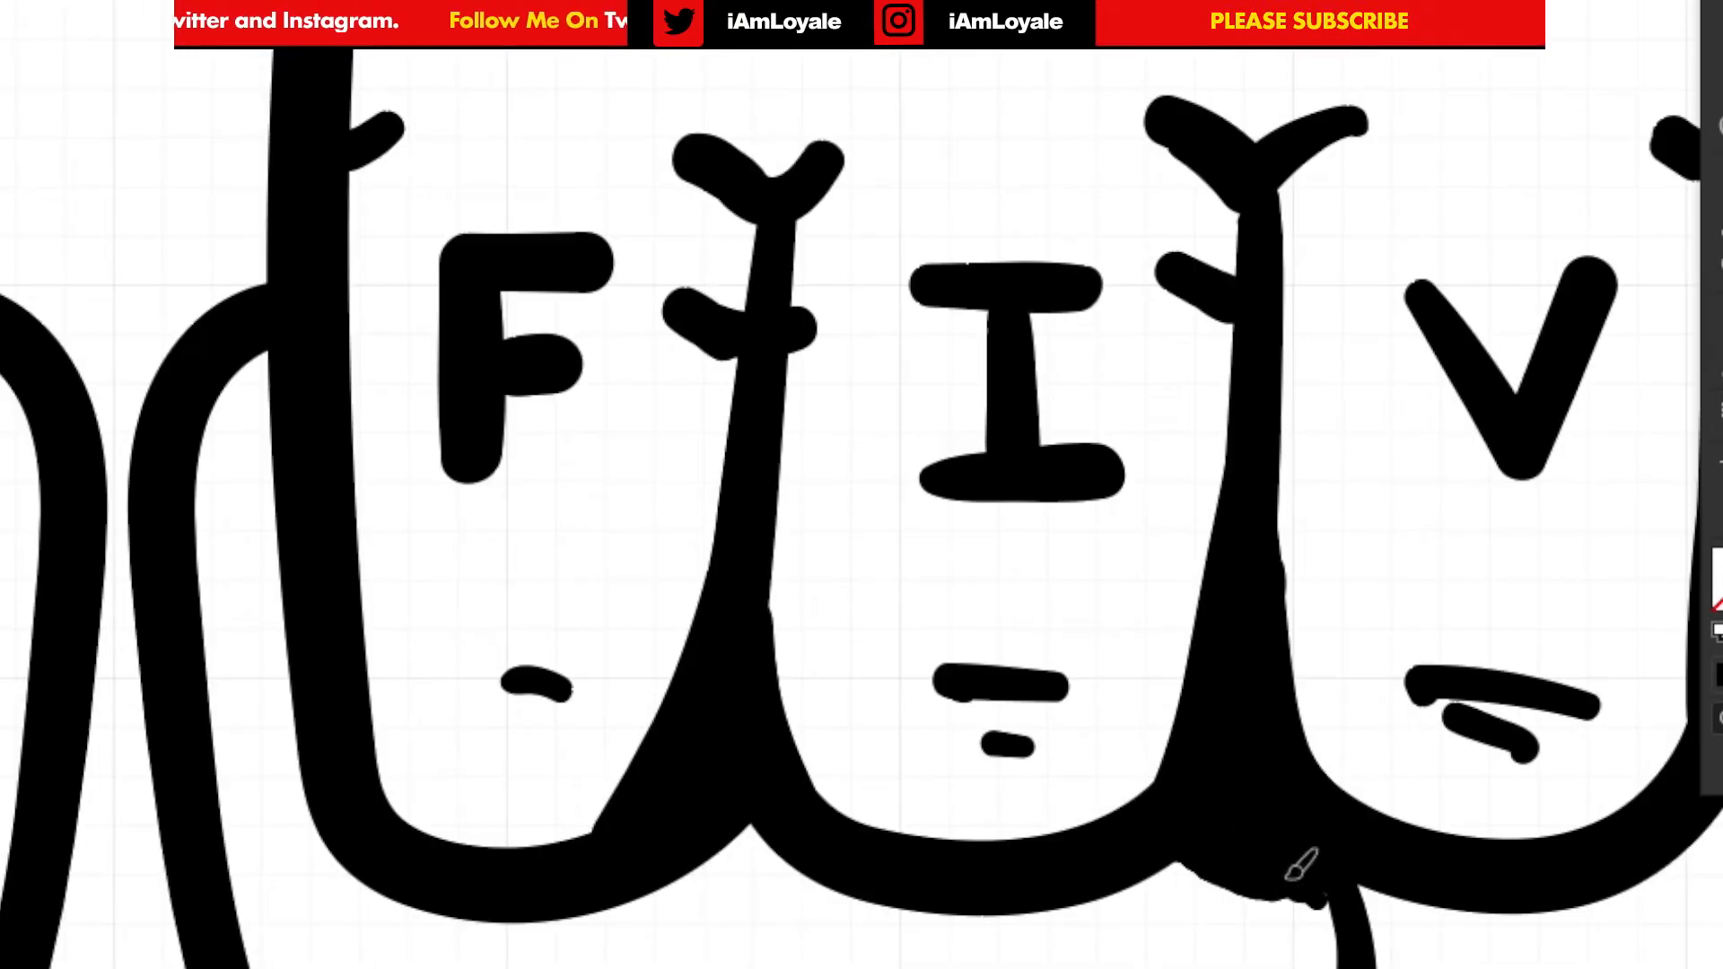
left_click_drag(1299, 868, 1212, 888)
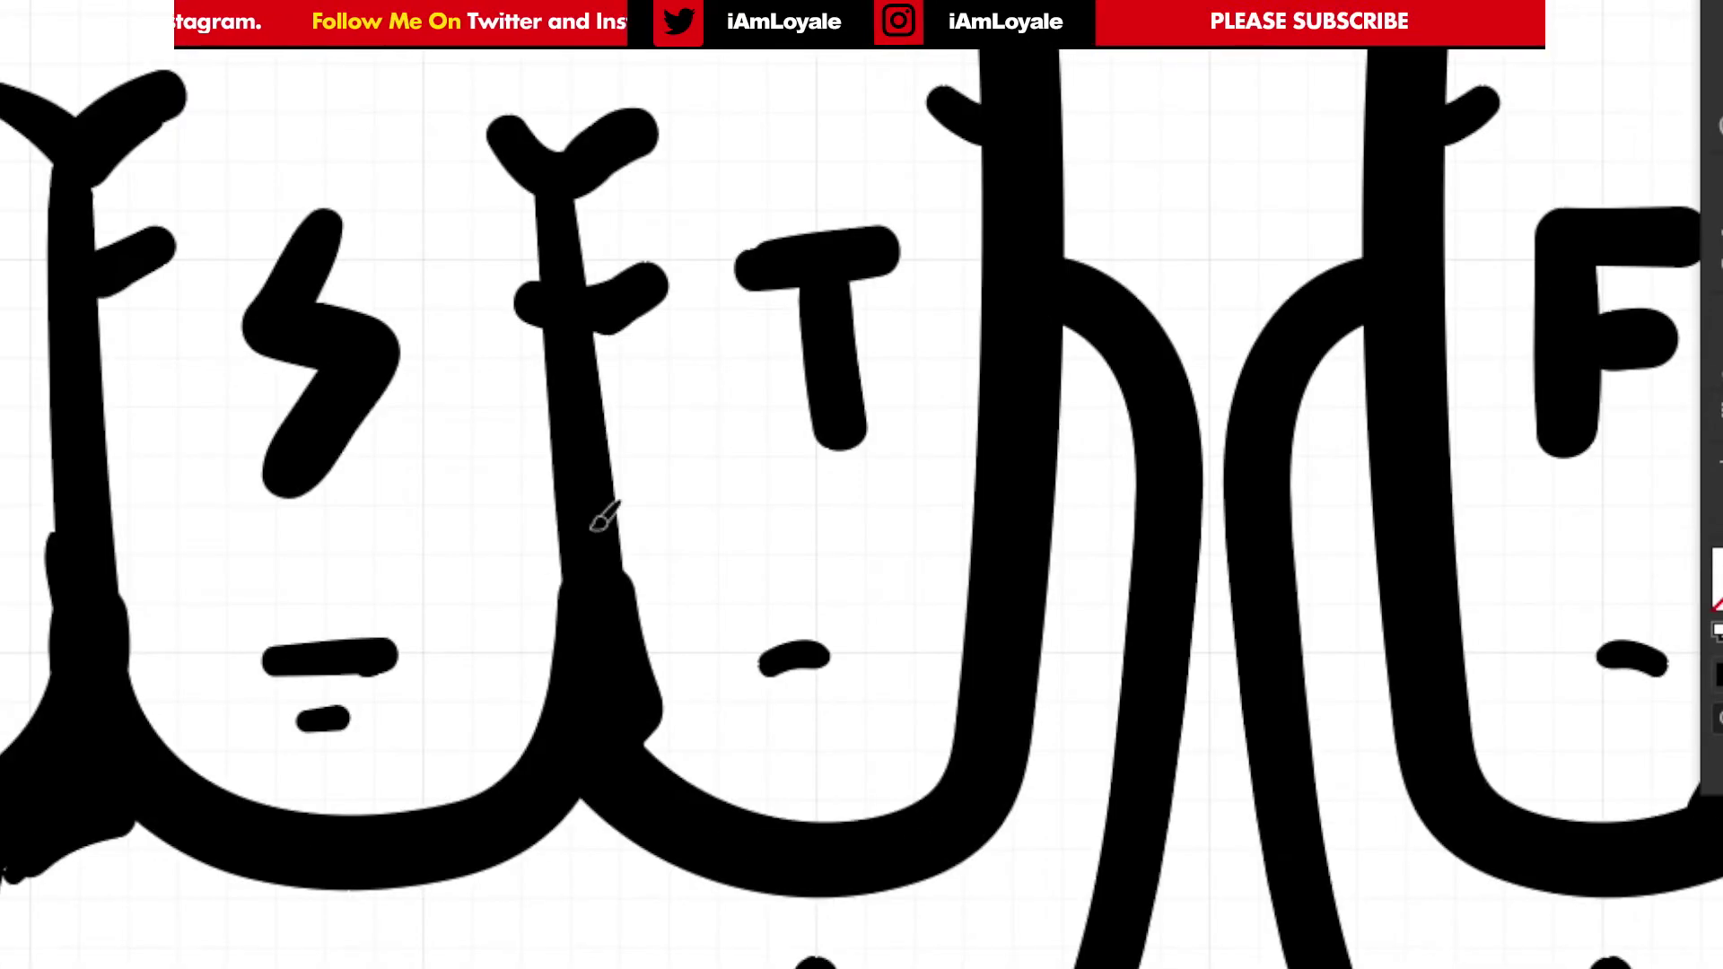
left_click_drag(606, 518, 808, 834)
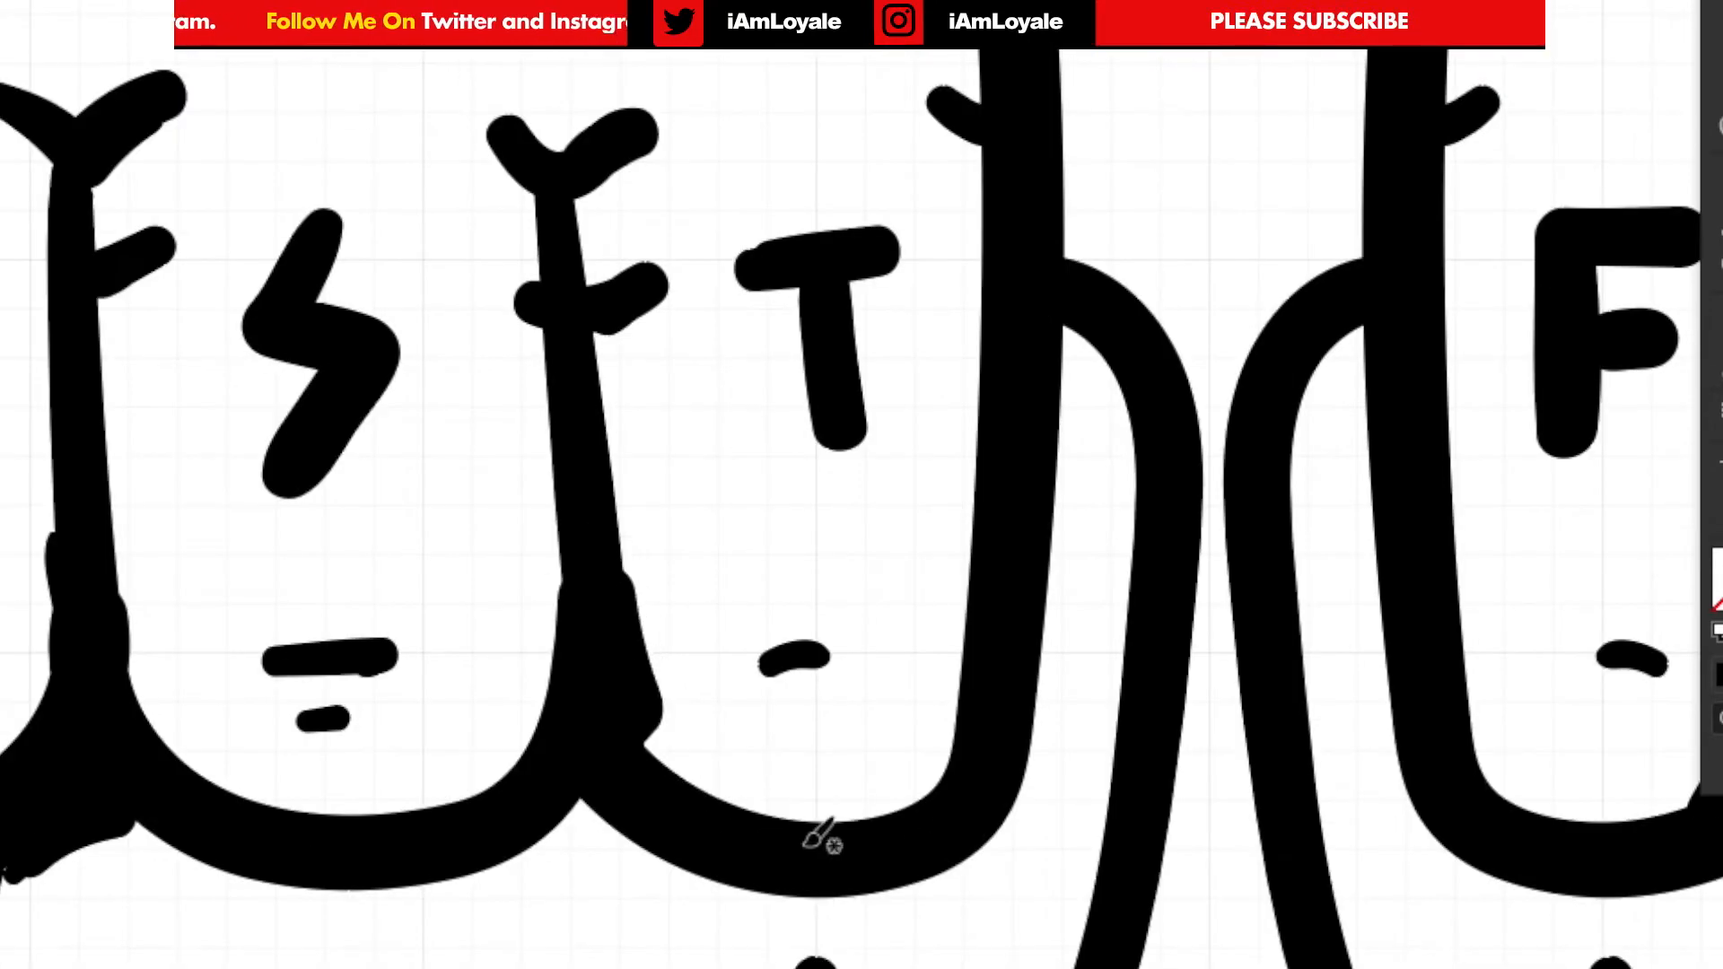
left_click_drag(606, 540, 727, 808)
mouse_move(505, 512)
left_mouse_down()
mouse_move(505, 780)
mouse_move(673, 861)
left_mouse_up()
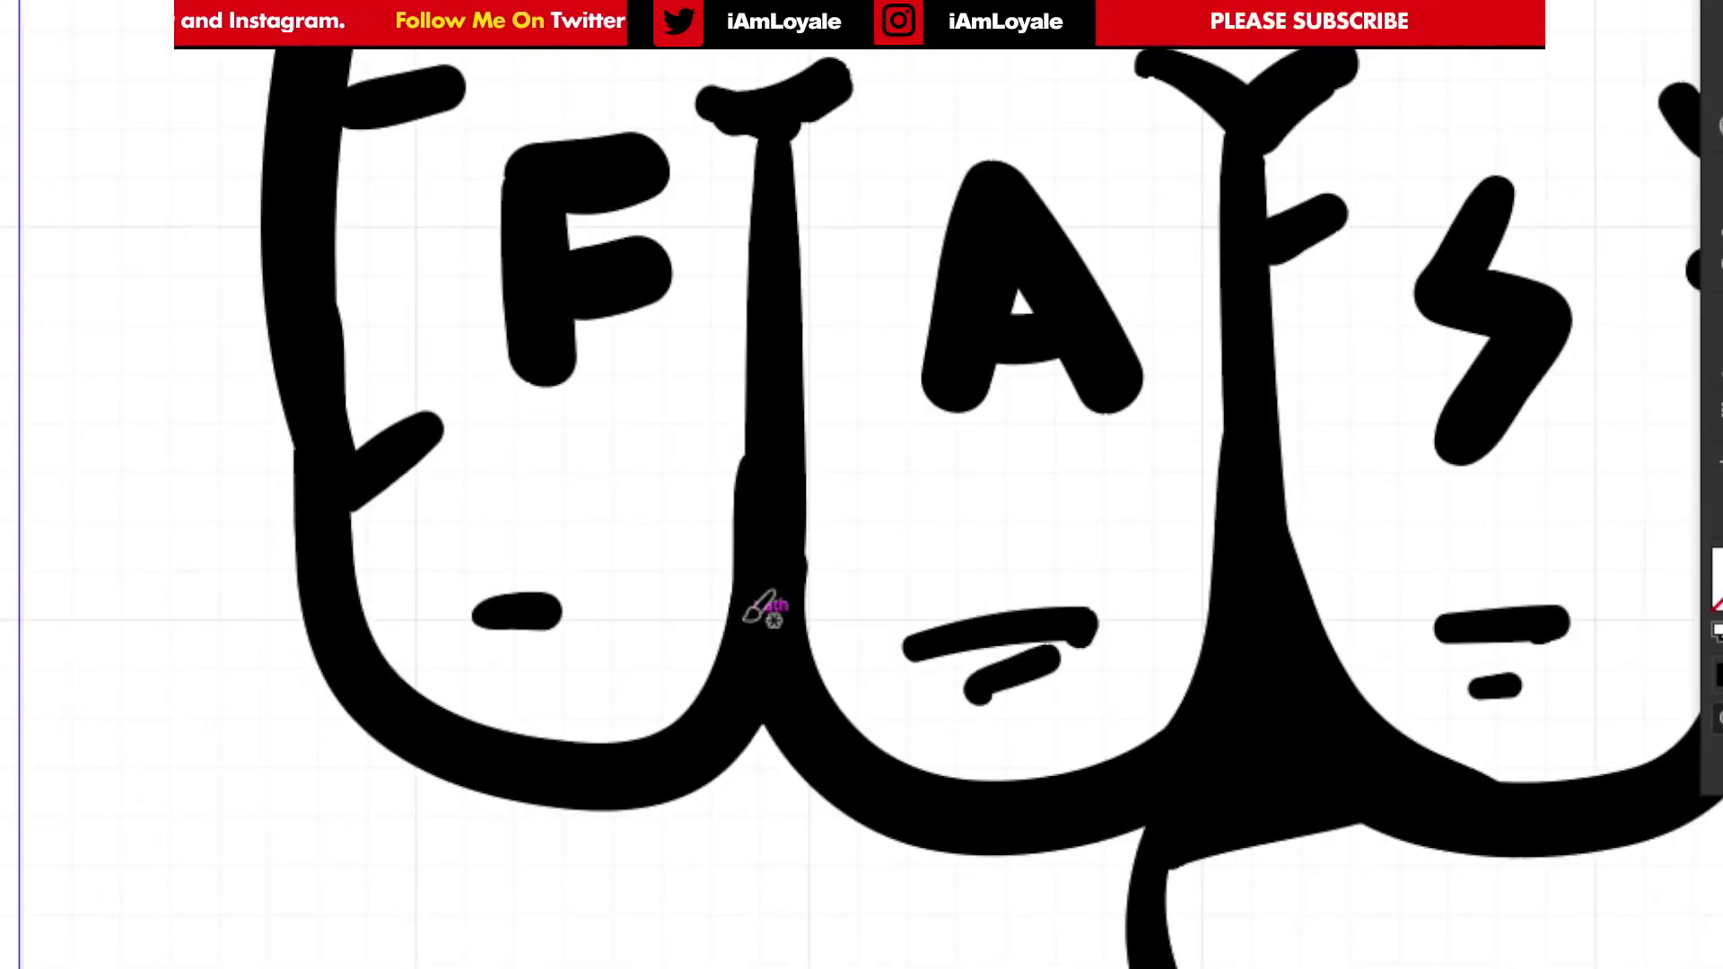
mouse_move(728, 674)
left_mouse_down()
mouse_move(781, 323)
mouse_move(835, 727)
left_mouse_up()
scroll(861, 673, "down", 3)
scroll(902, 700, "up", 3)
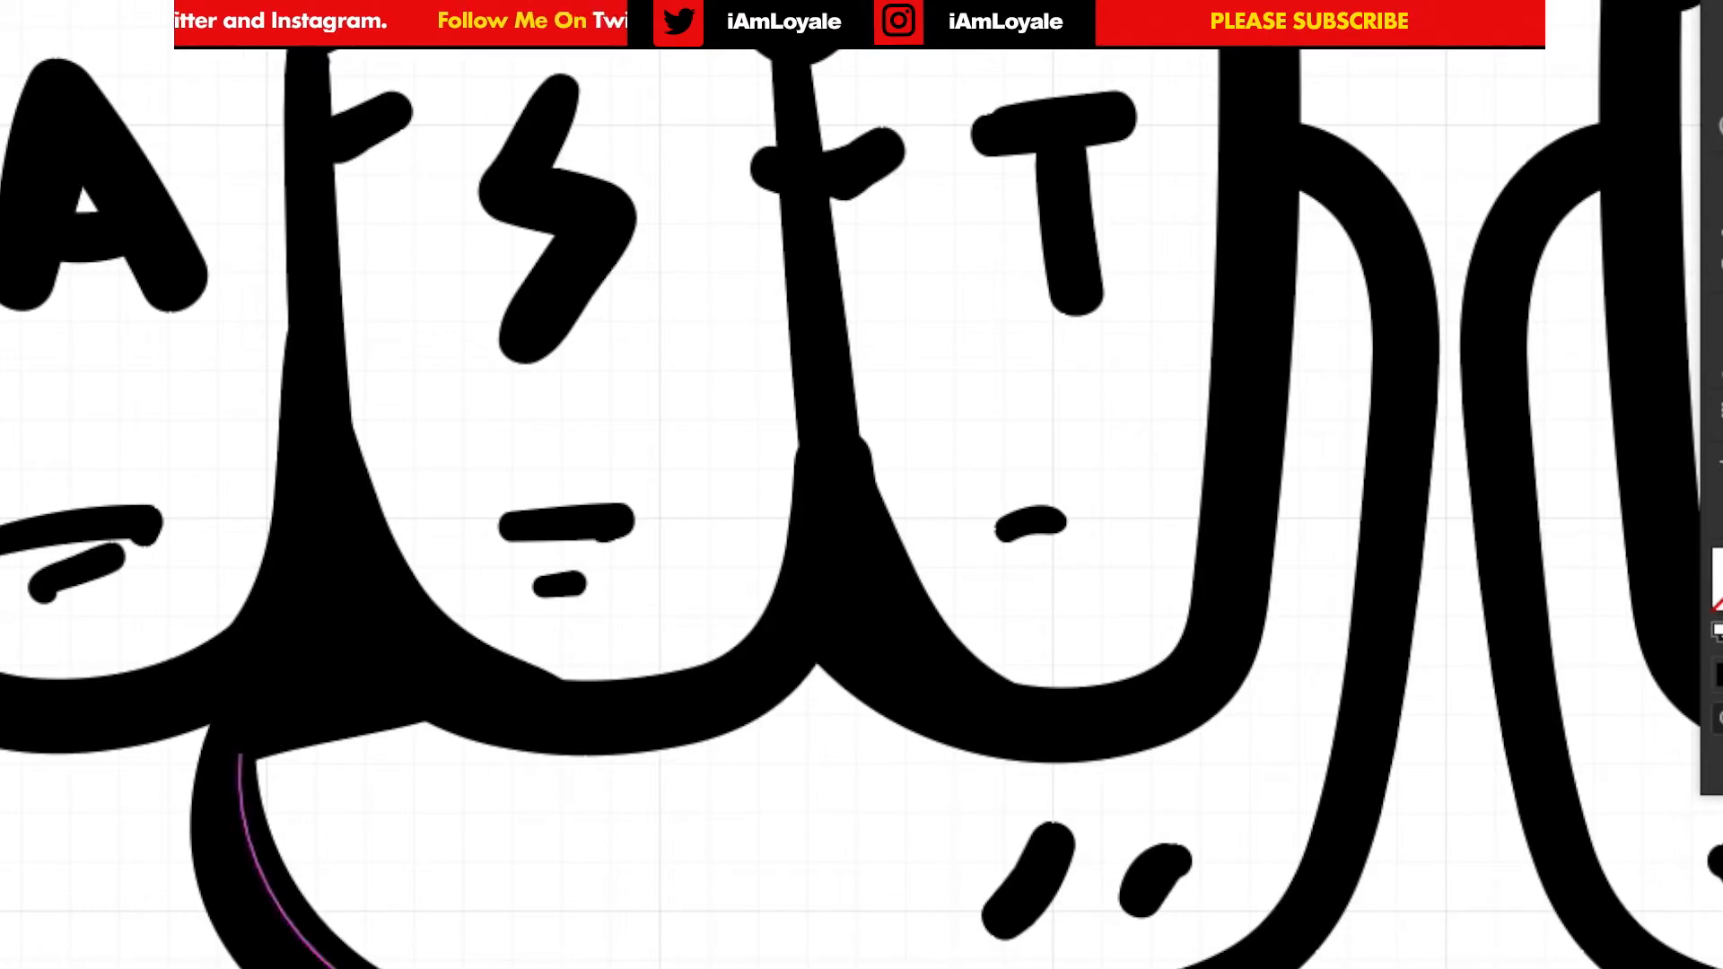
left_click_drag(244, 755, 323, 942)
scroll(862, 538, "down", 3)
mouse_move(1211, 687)
left_mouse_down()
mouse_move(337, 753)
mouse_move(1105, 727)
mouse_move(269, 659)
mouse_move(1252, 606)
left_mouse_up()
scroll(862, 539, "down", 5)
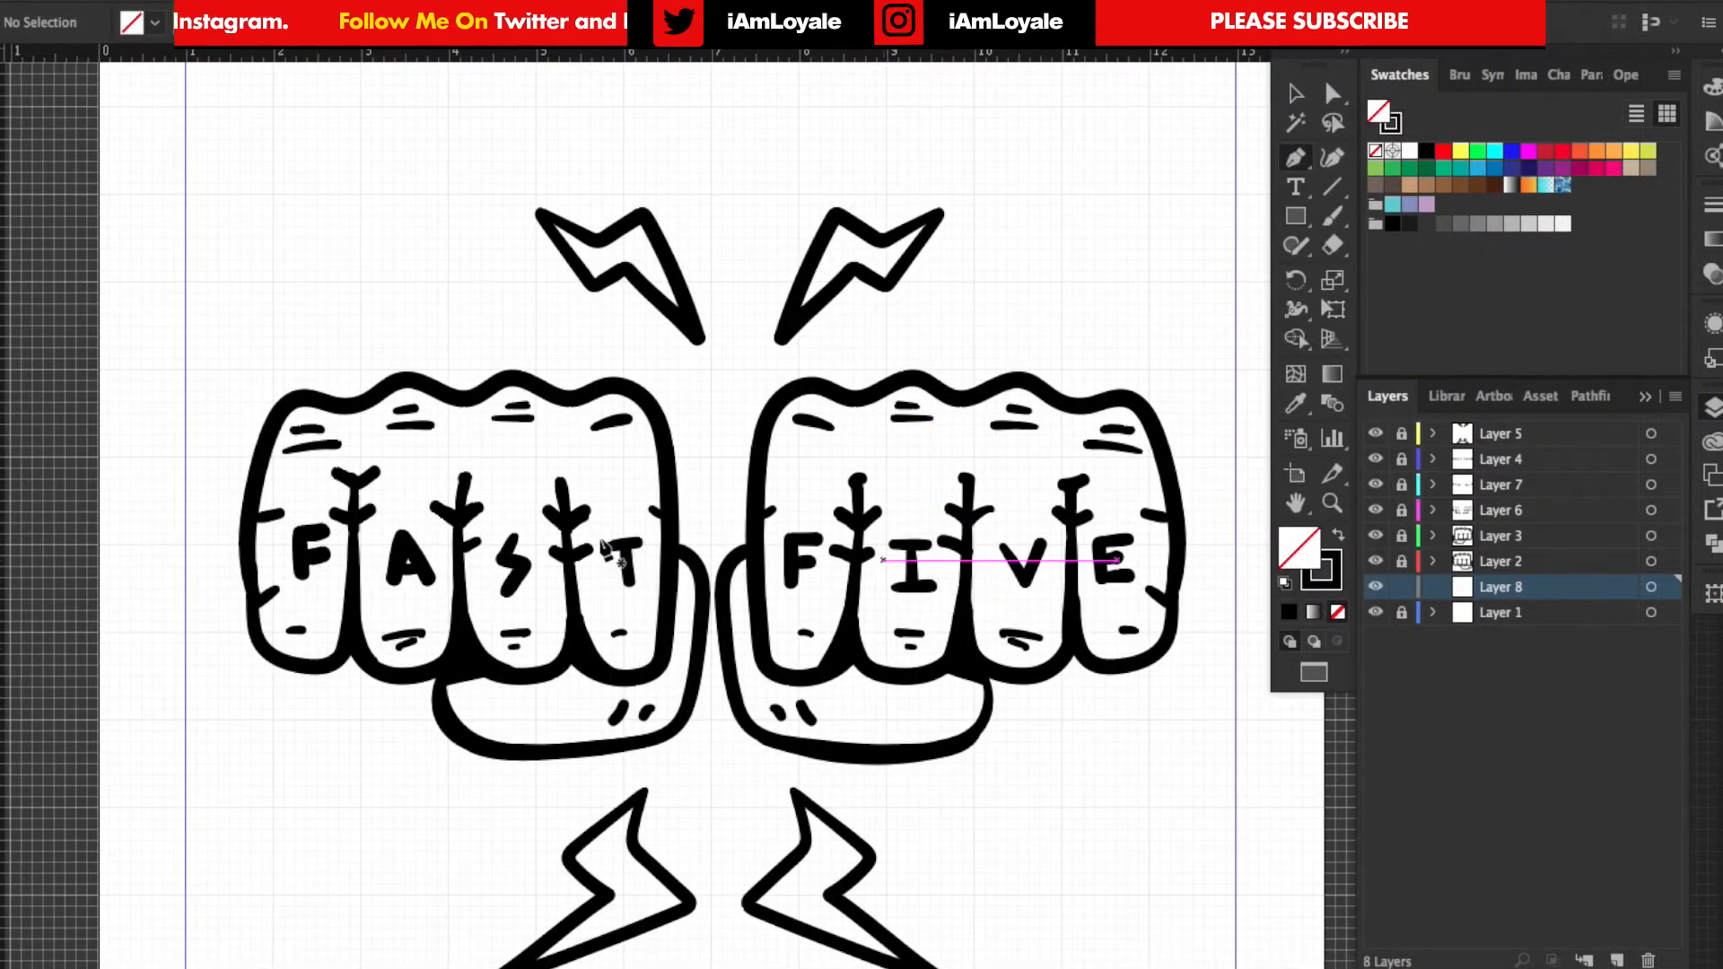
- Trace a Pen-tool path around the left FAST fist on Layer 8
left_click(334, 411)
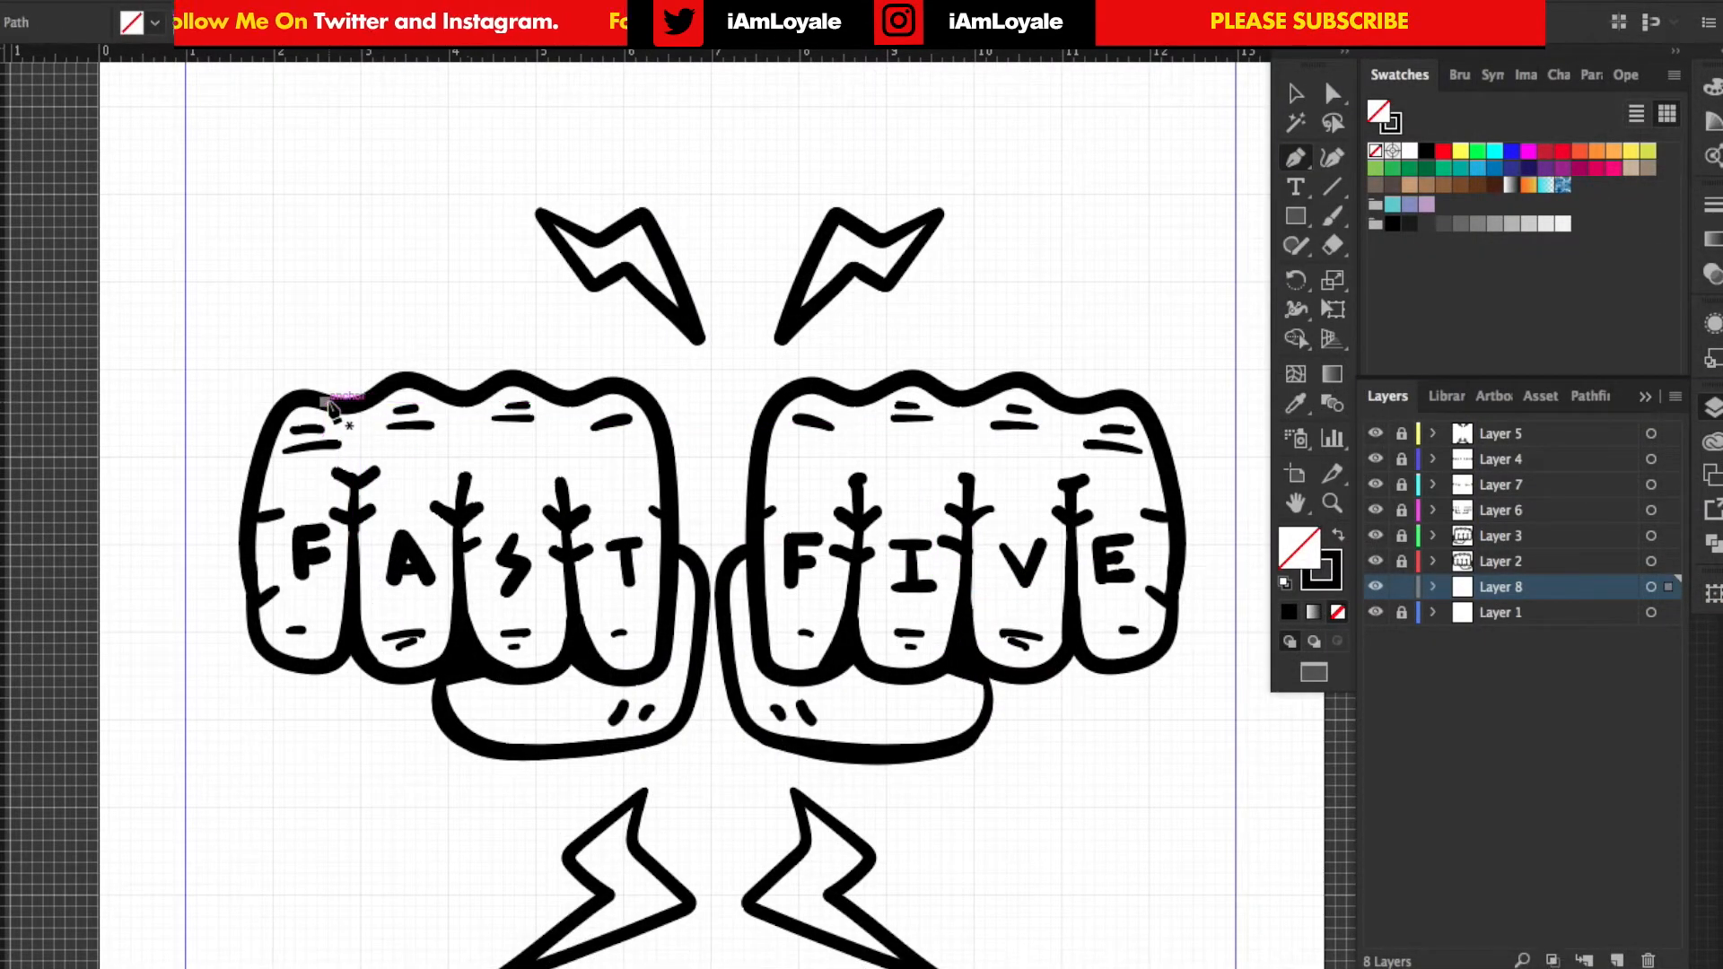
left_click_drag(329, 408, 256, 508)
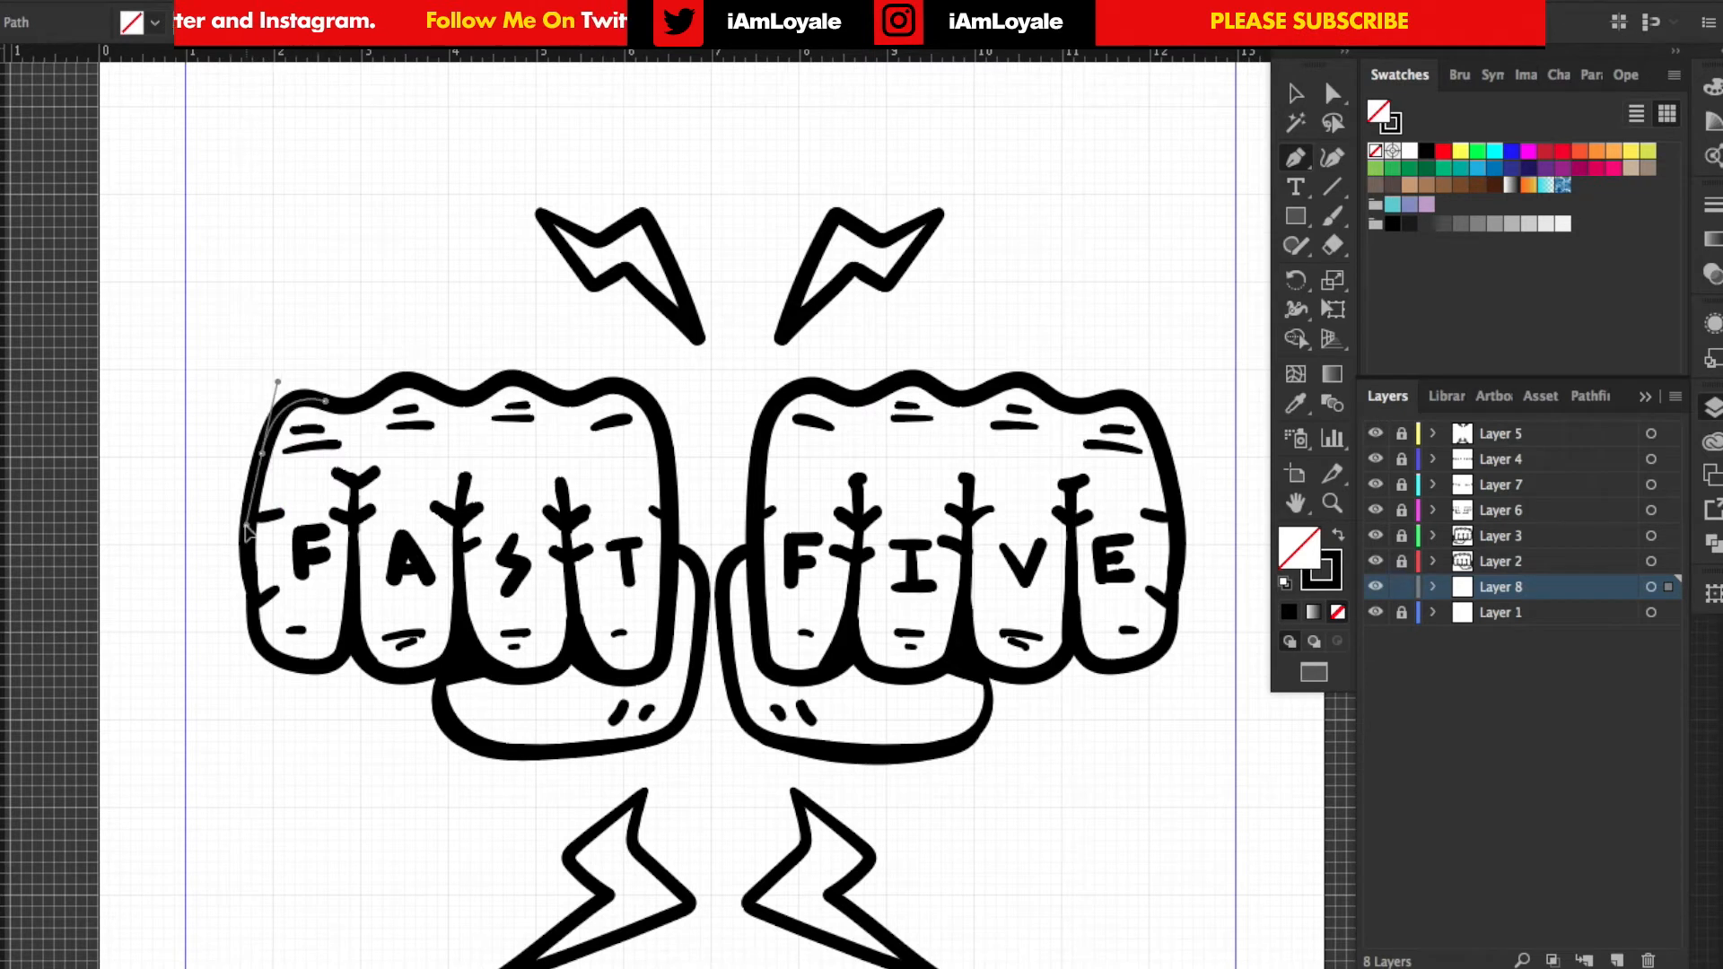
mouse_move(250, 533)
left_mouse_down()
mouse_move(276, 650)
mouse_move(367, 670)
left_mouse_up()
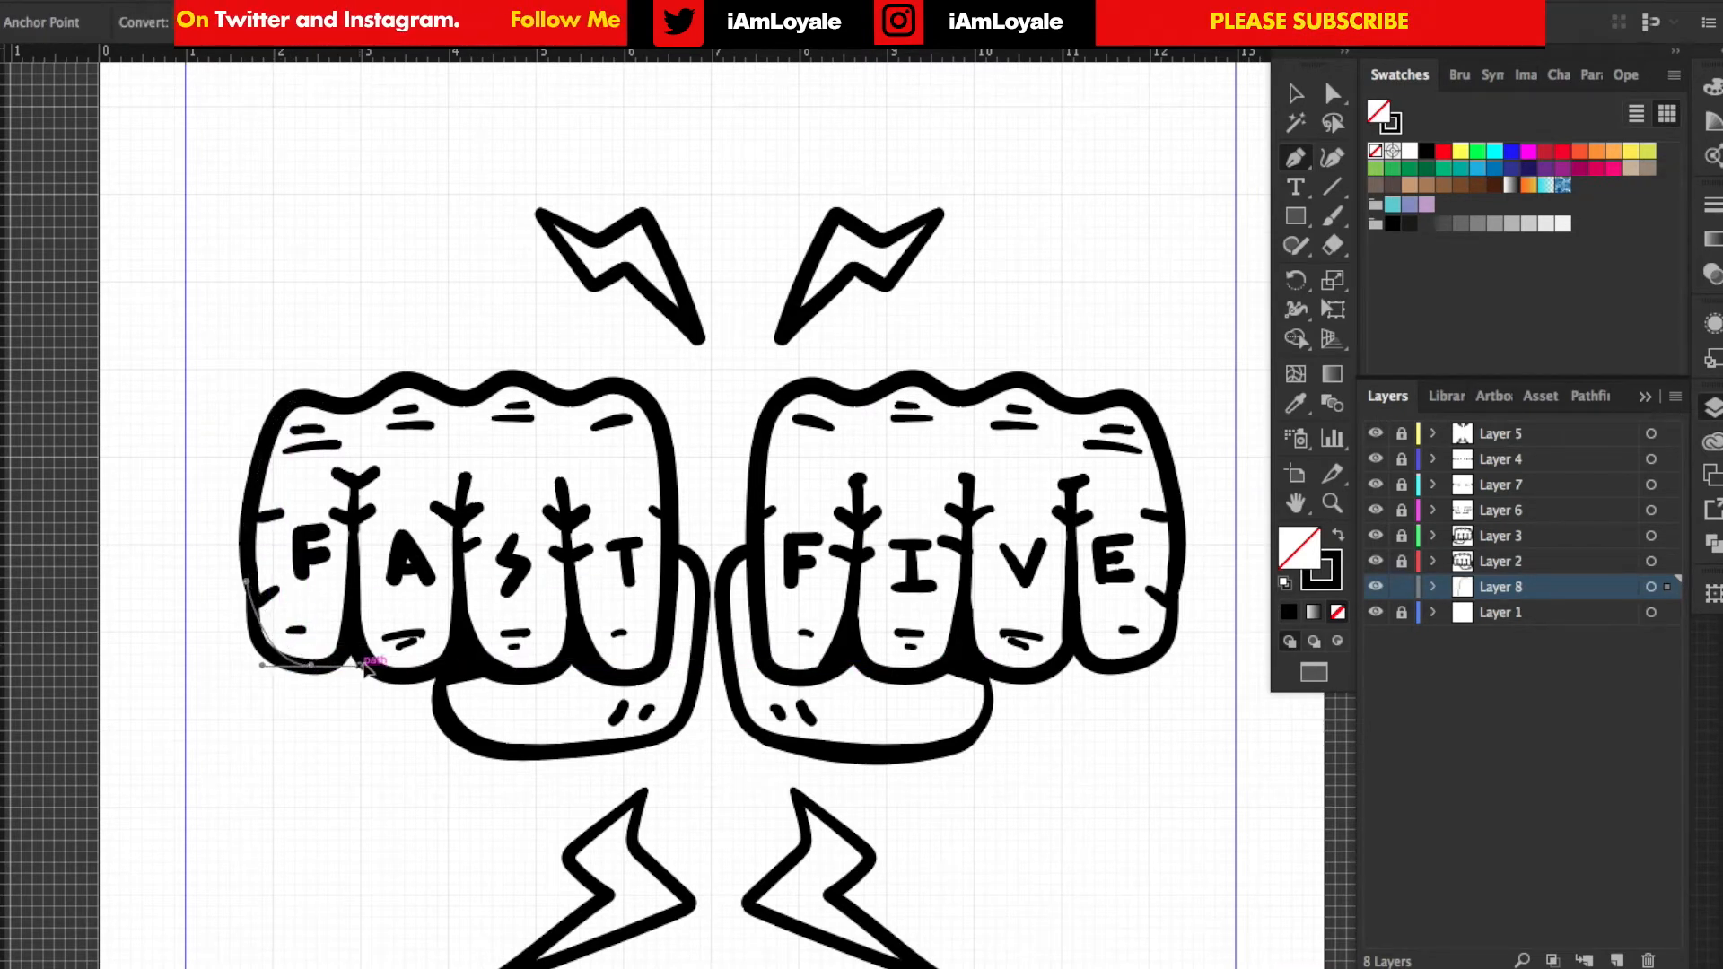
left_click_drag(384, 660, 411, 680)
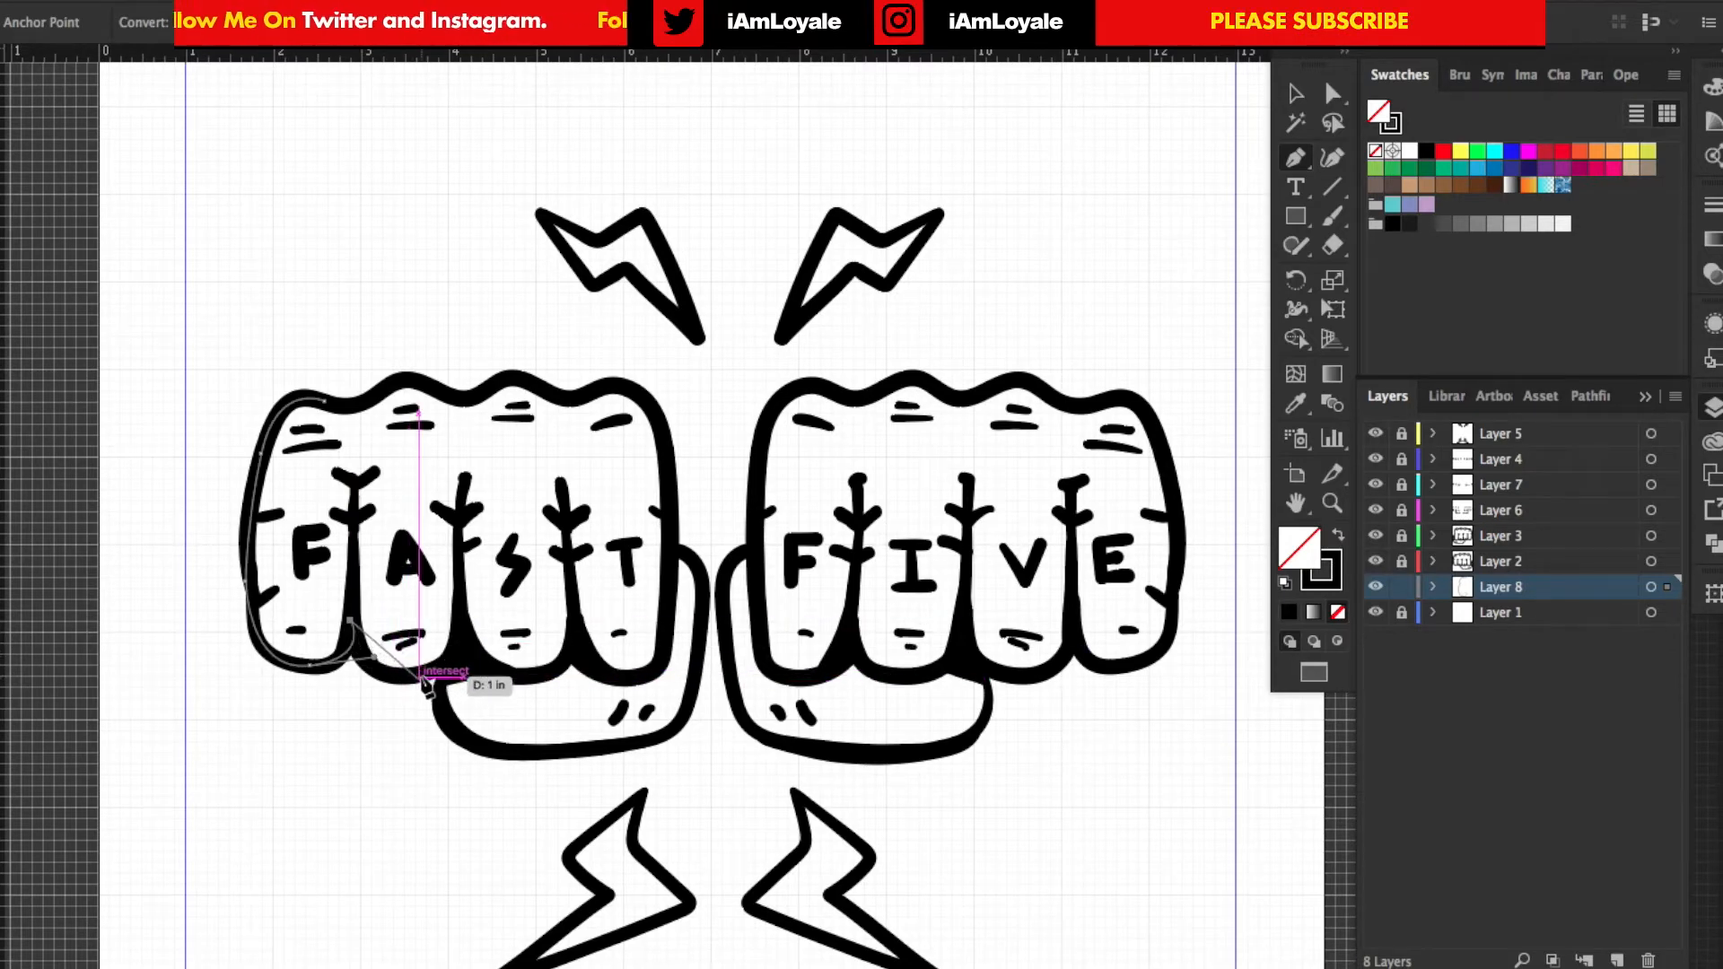
left_click_drag(411, 680, 429, 680)
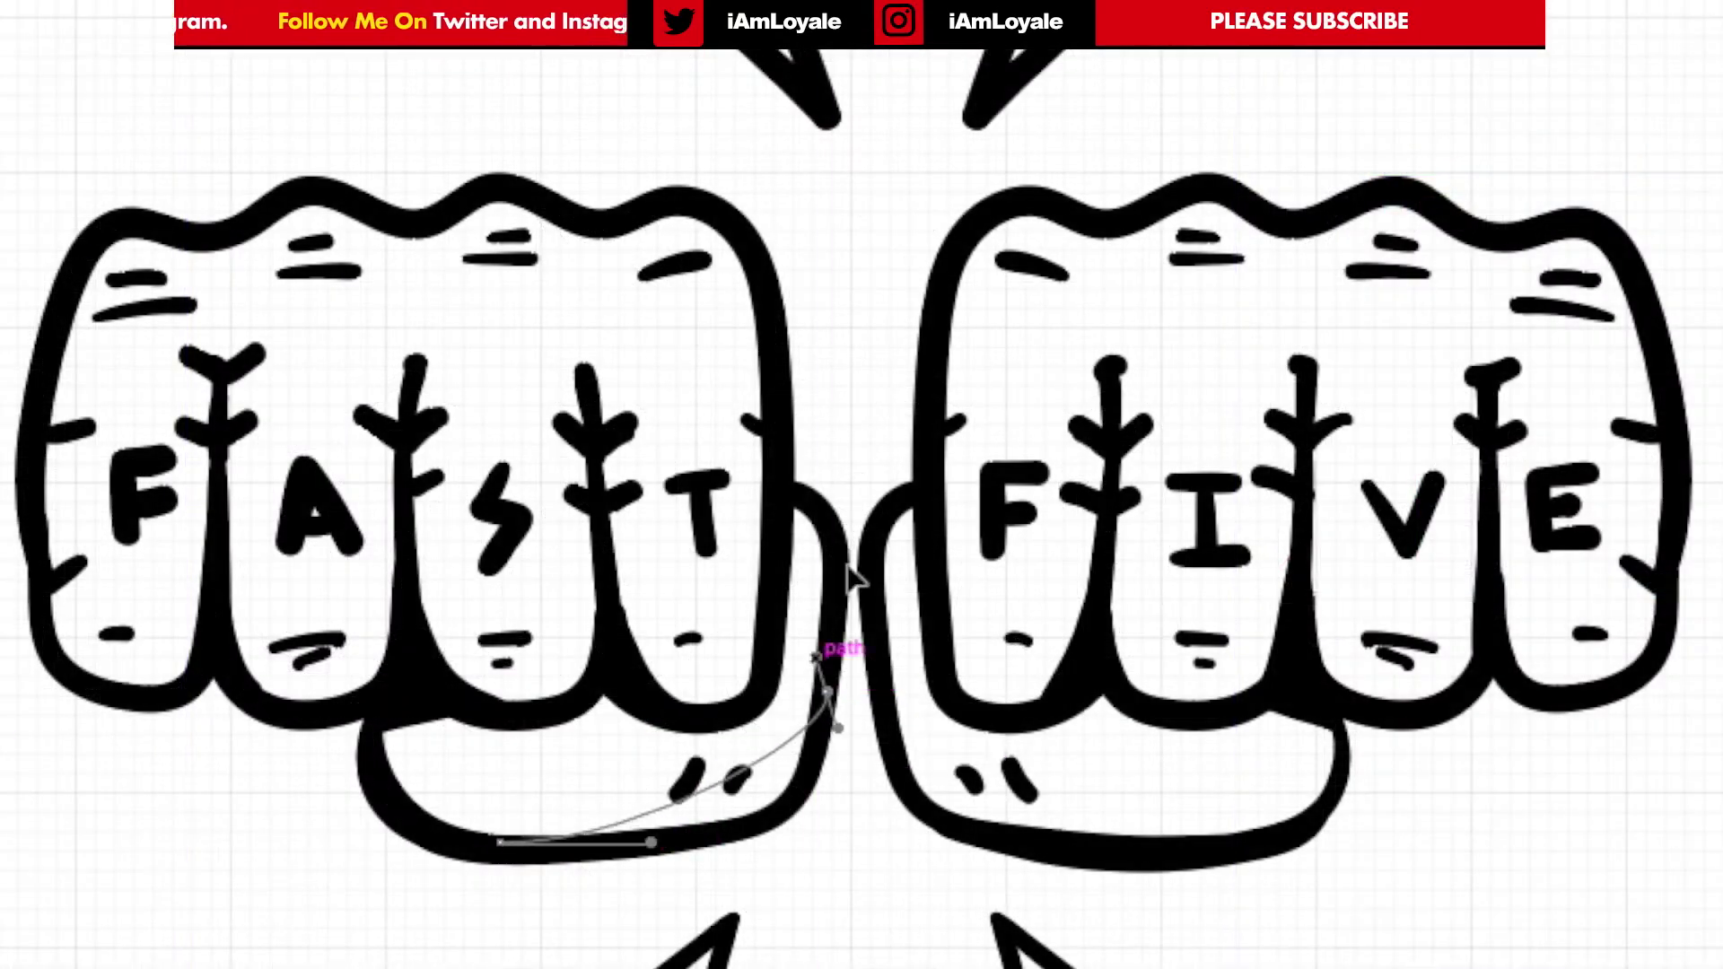
left_click_drag(673, 846, 808, 619)
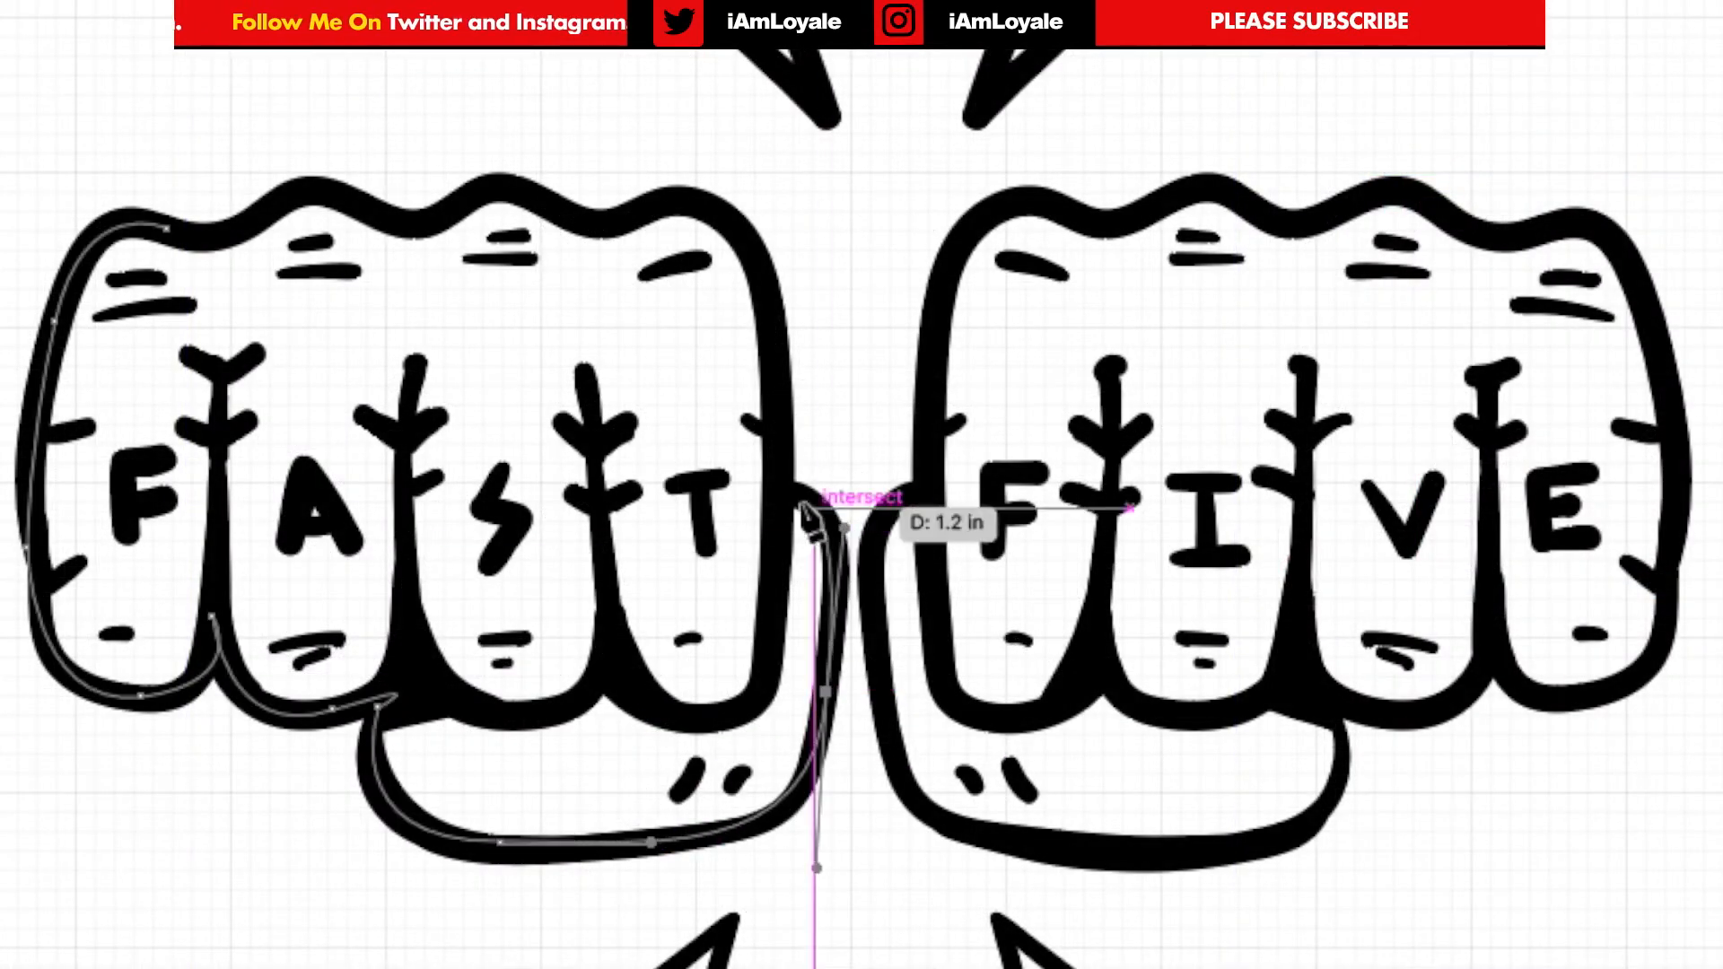
left_click_drag(781, 479, 774, 269)
left_click_drag(646, 202, 795, 135)
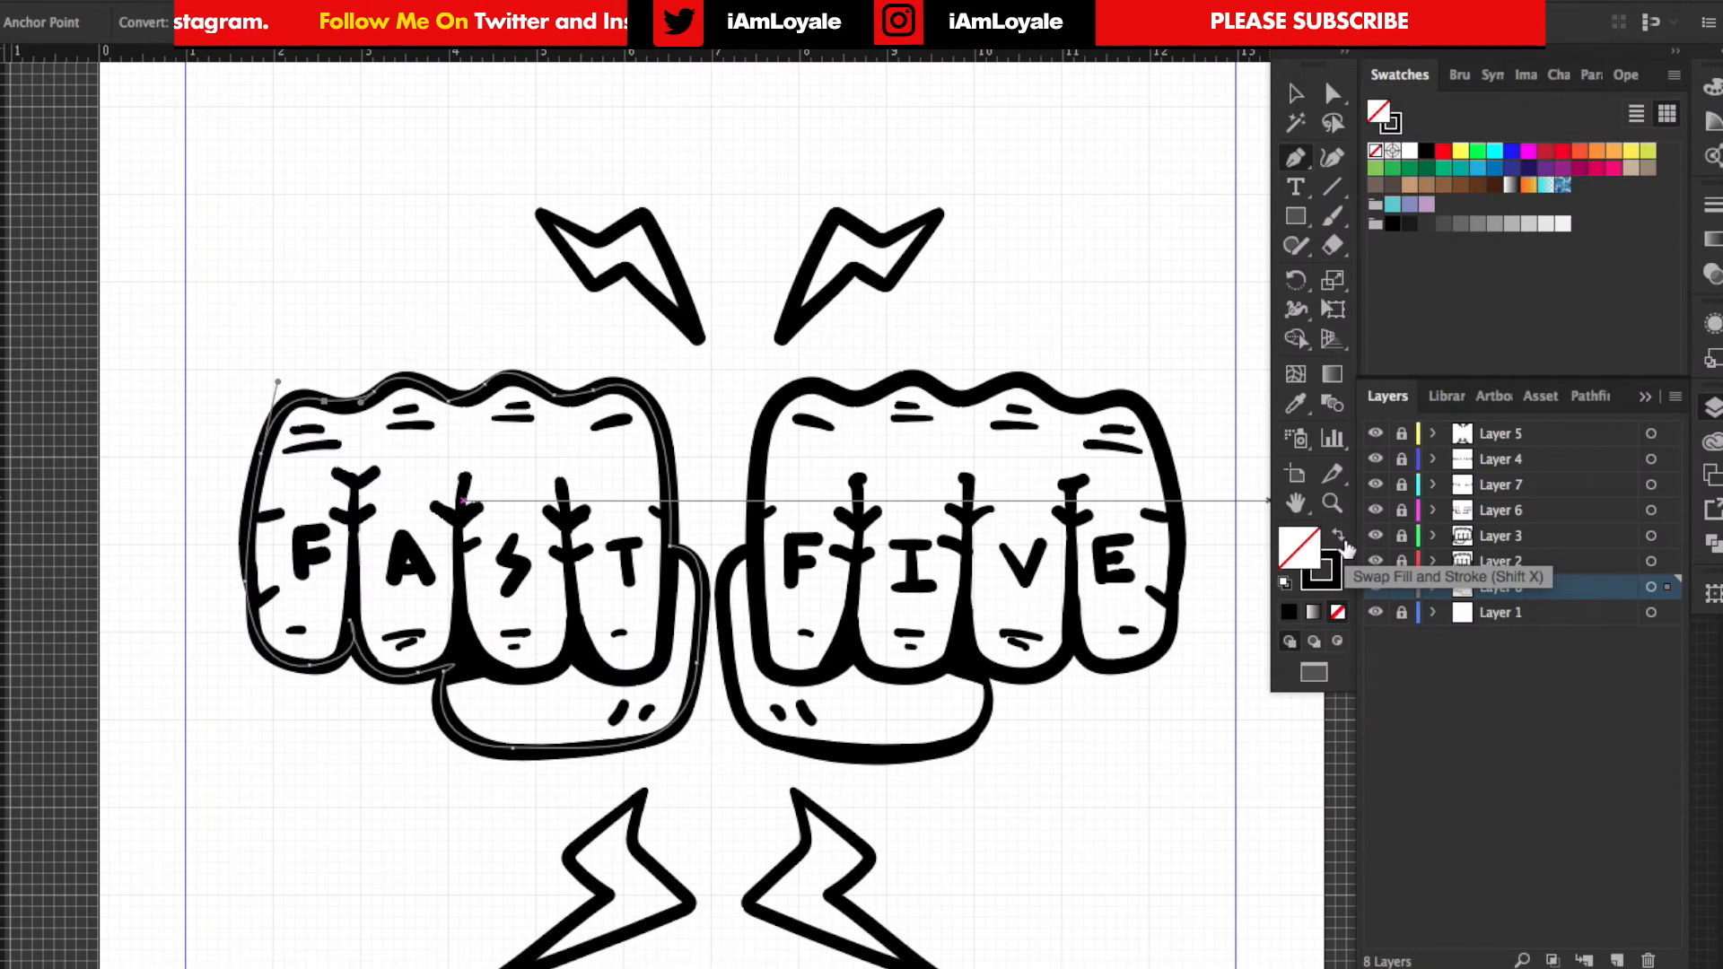
- Fill the traced fist silhouette solid black
left_click(1340, 544)
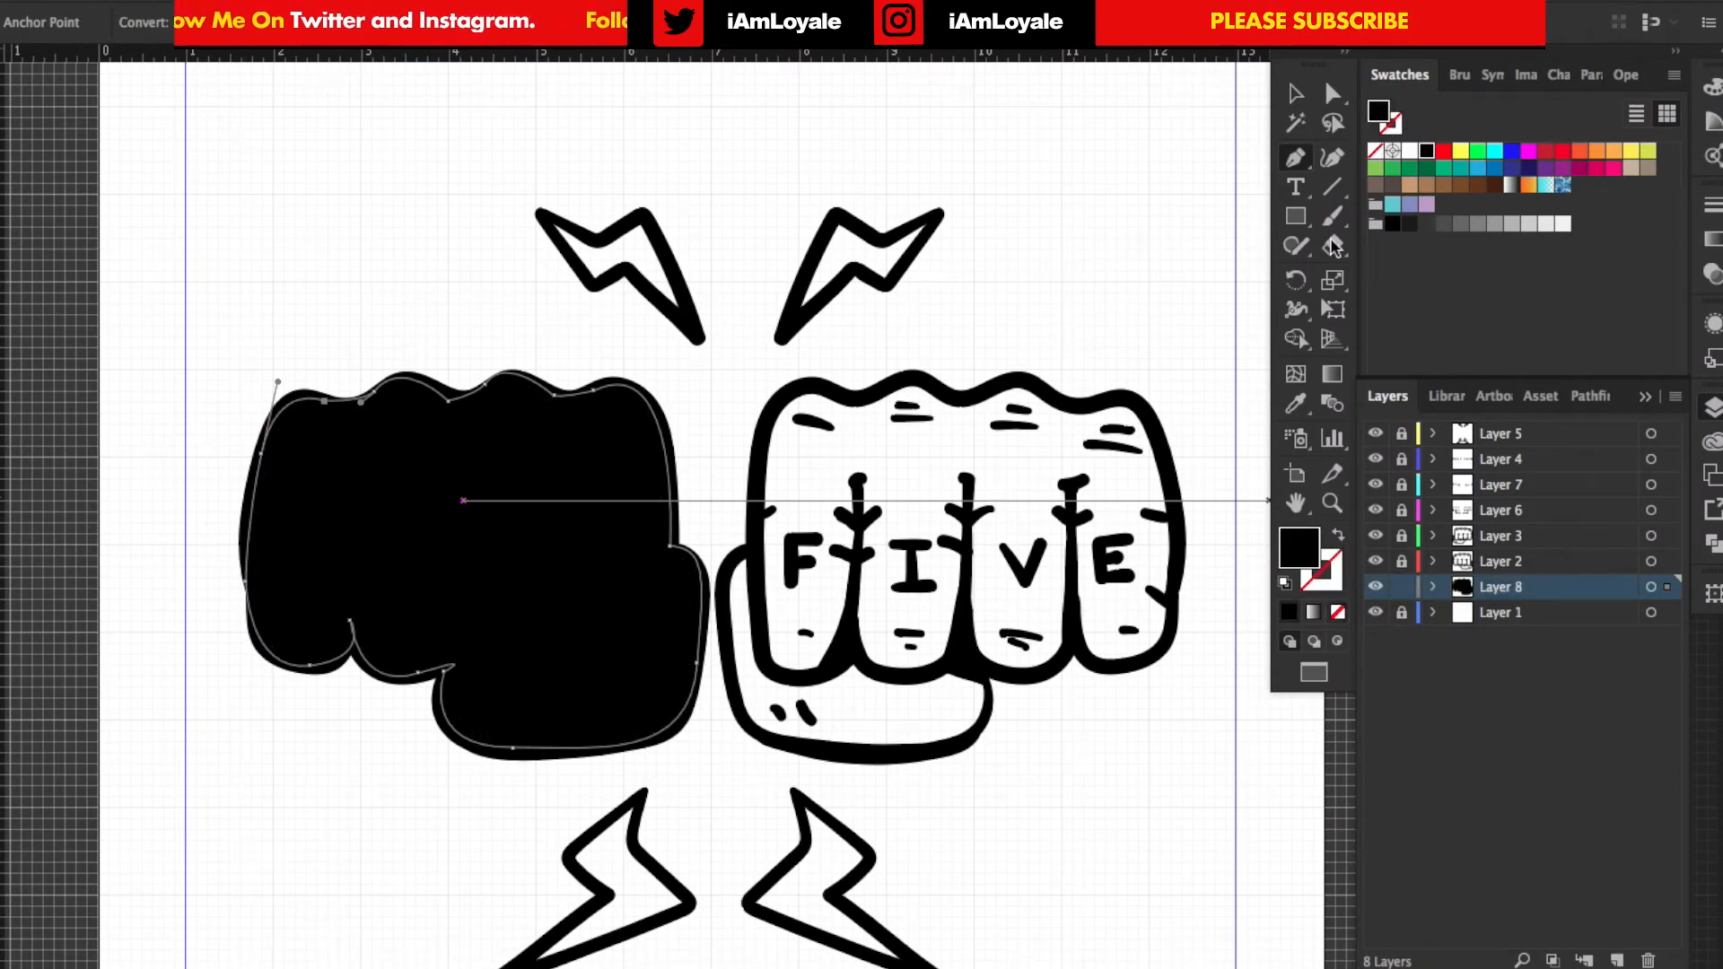
left_click(1300, 94)
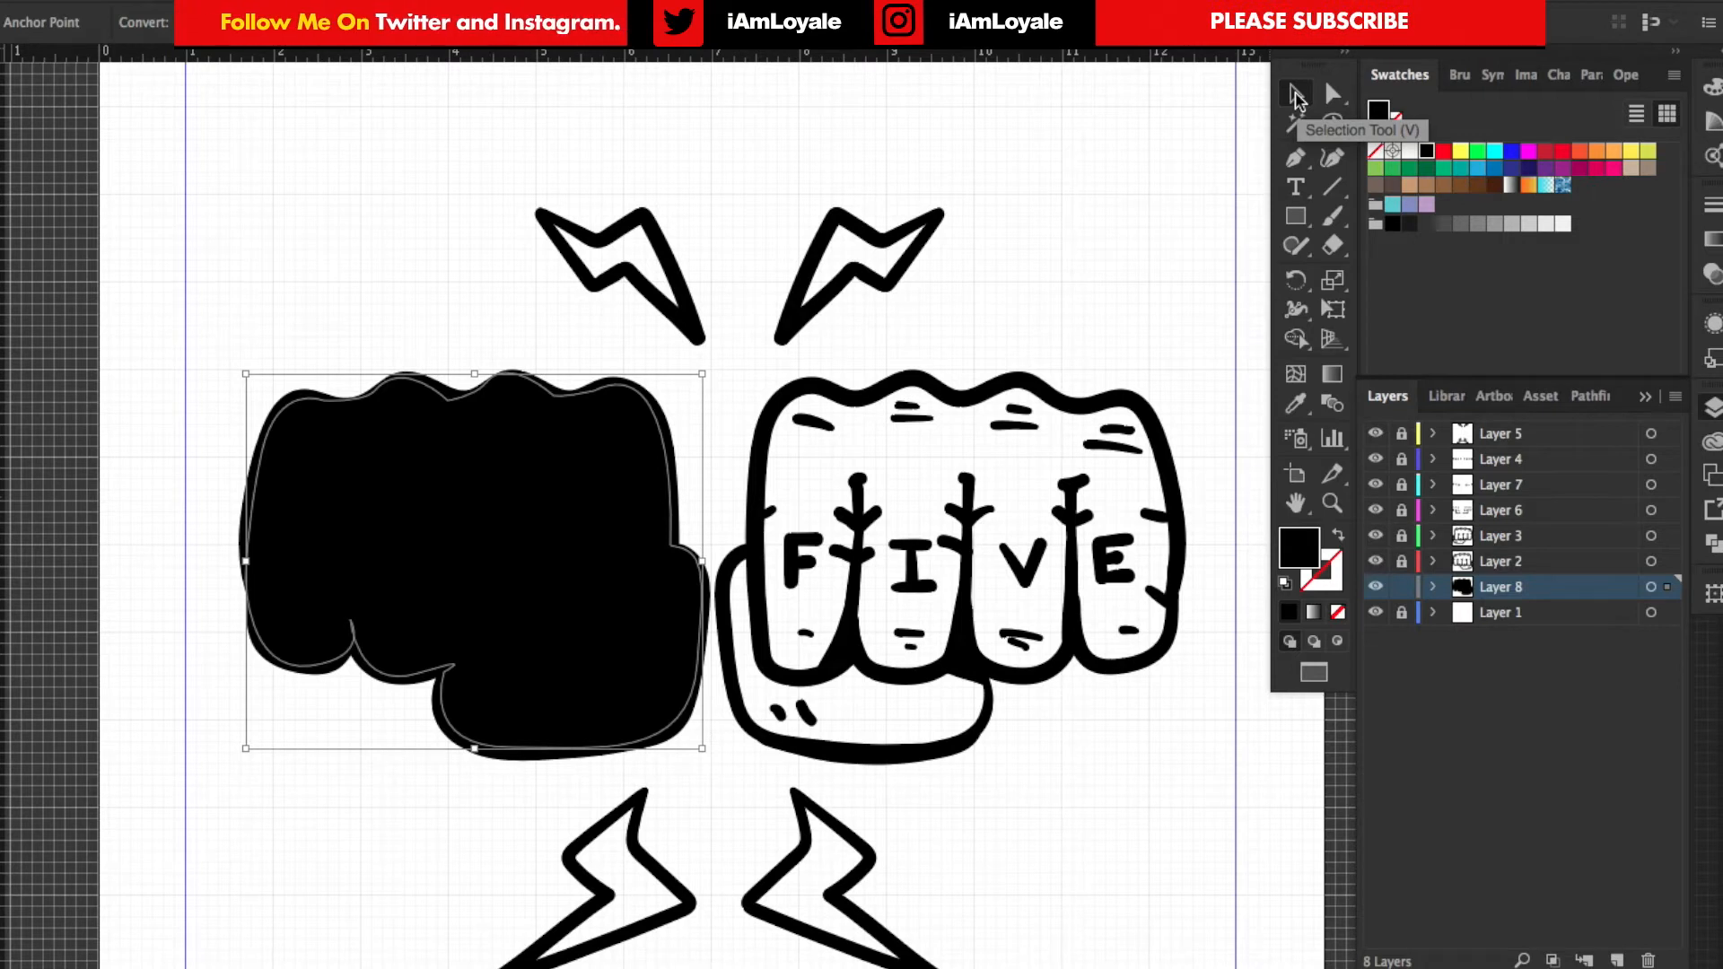
- Reflect a copy of the black silhouette and move it over the FIVE fist
left_click(1300, 96)
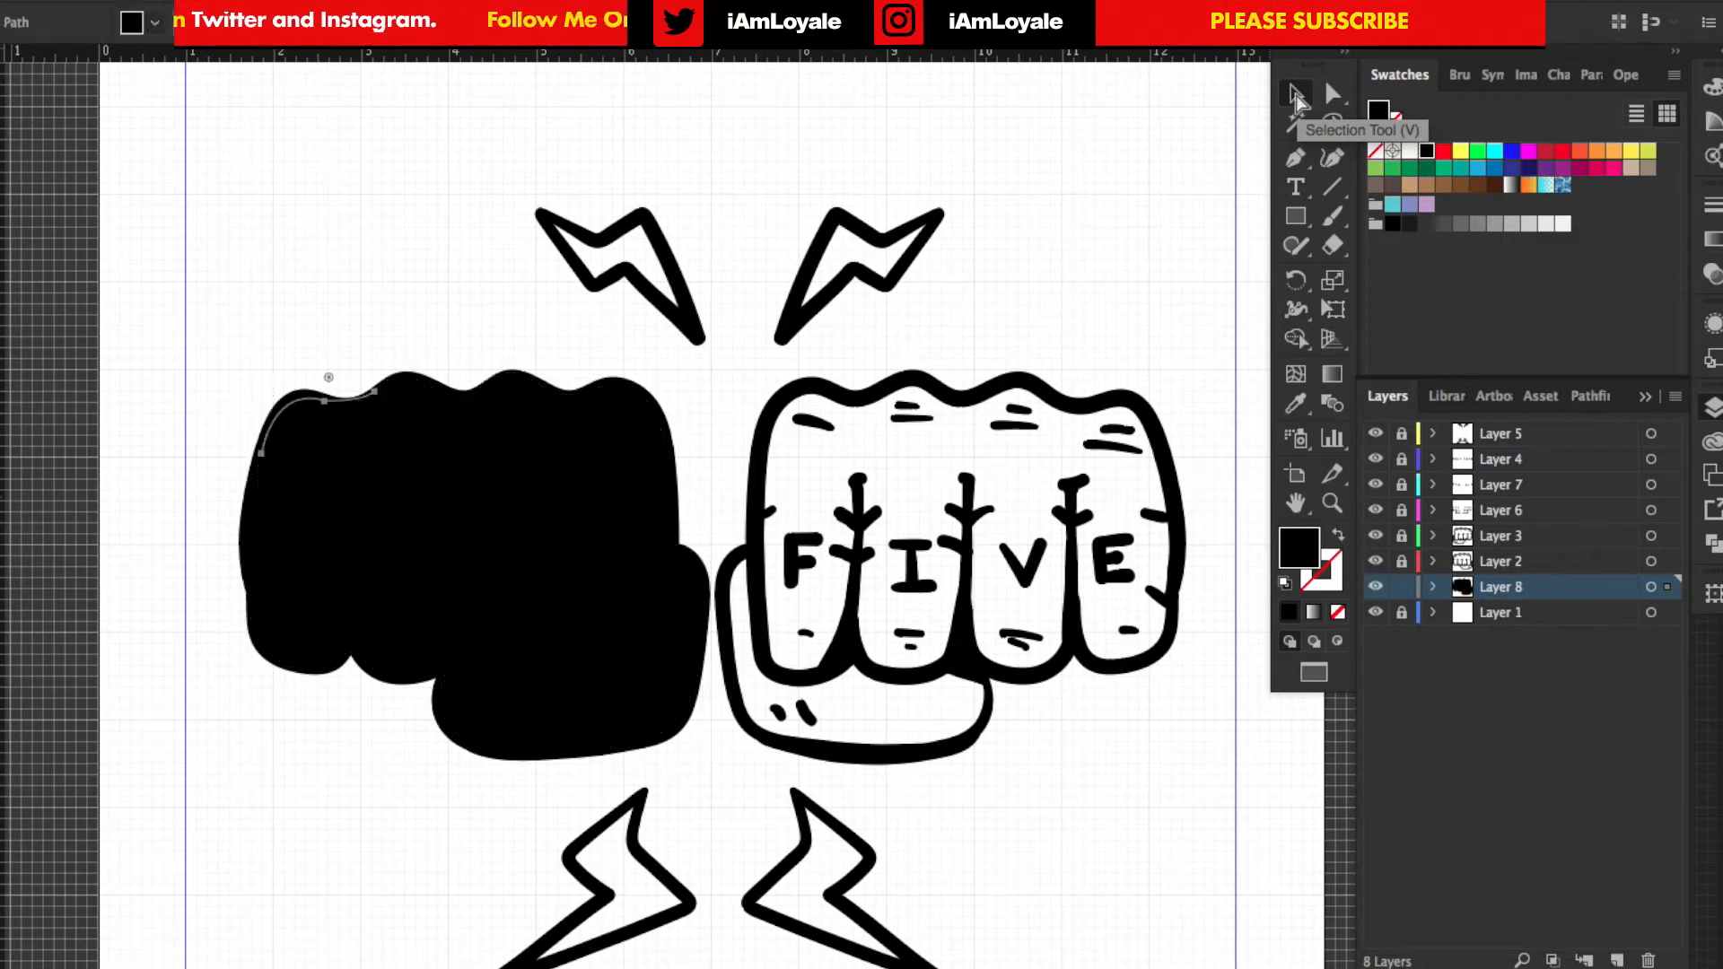
left_click(310, 12)
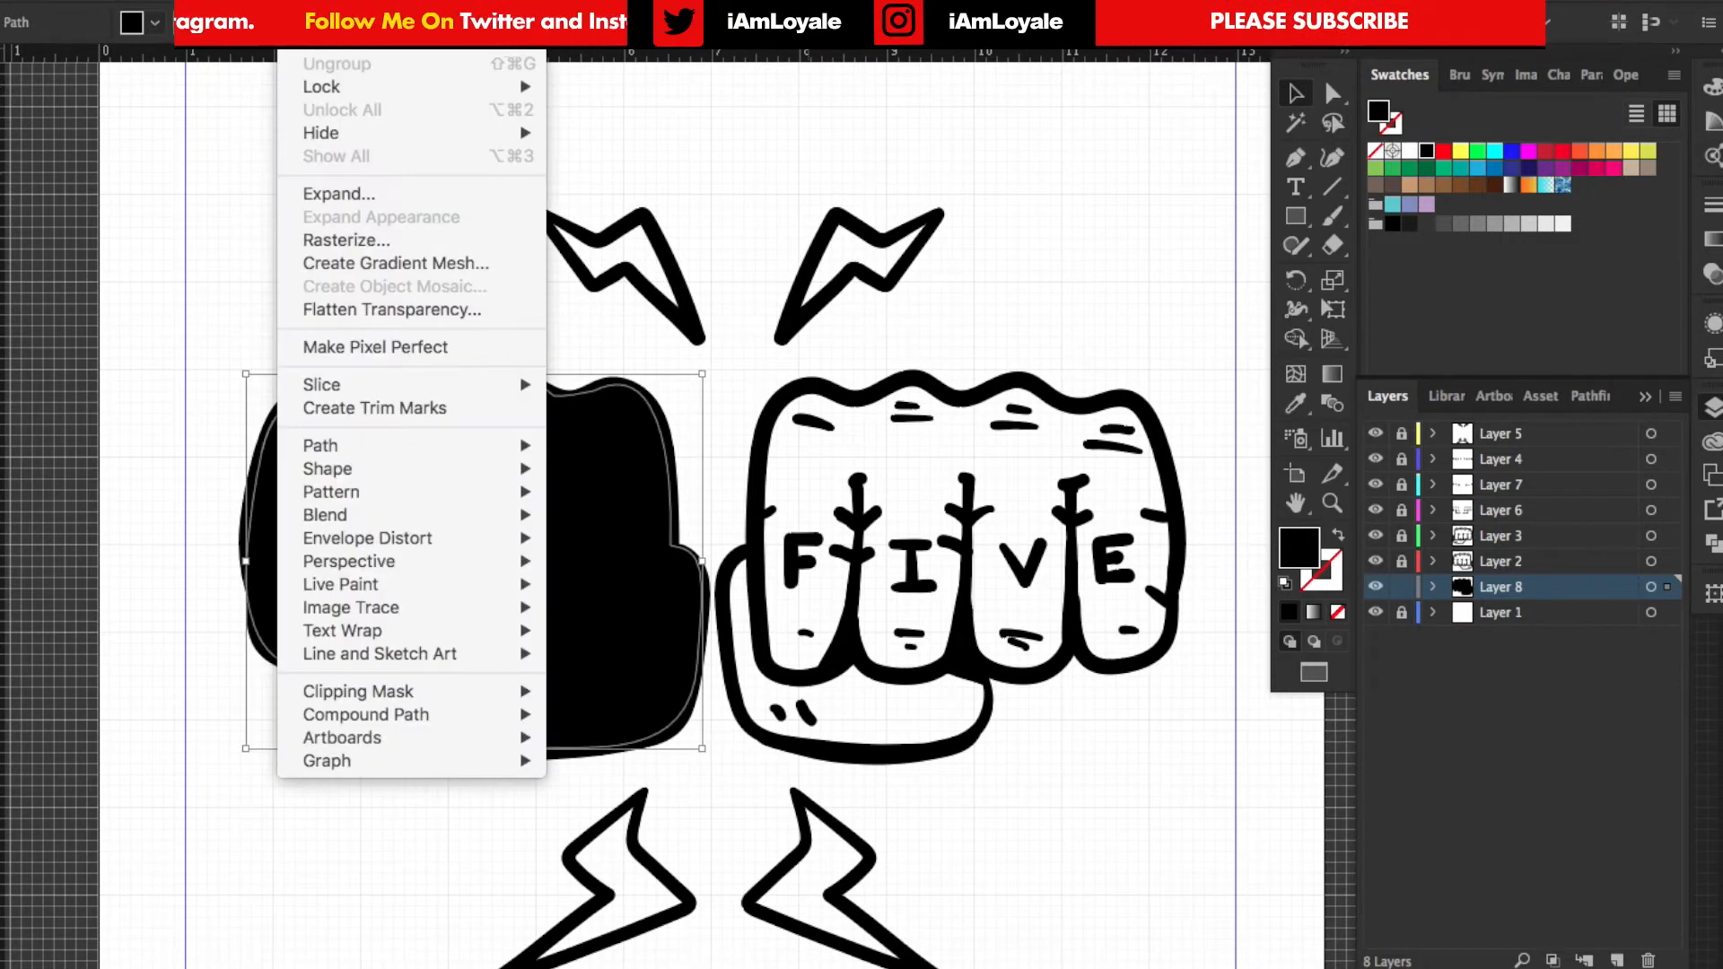
mouse_move(350, 44)
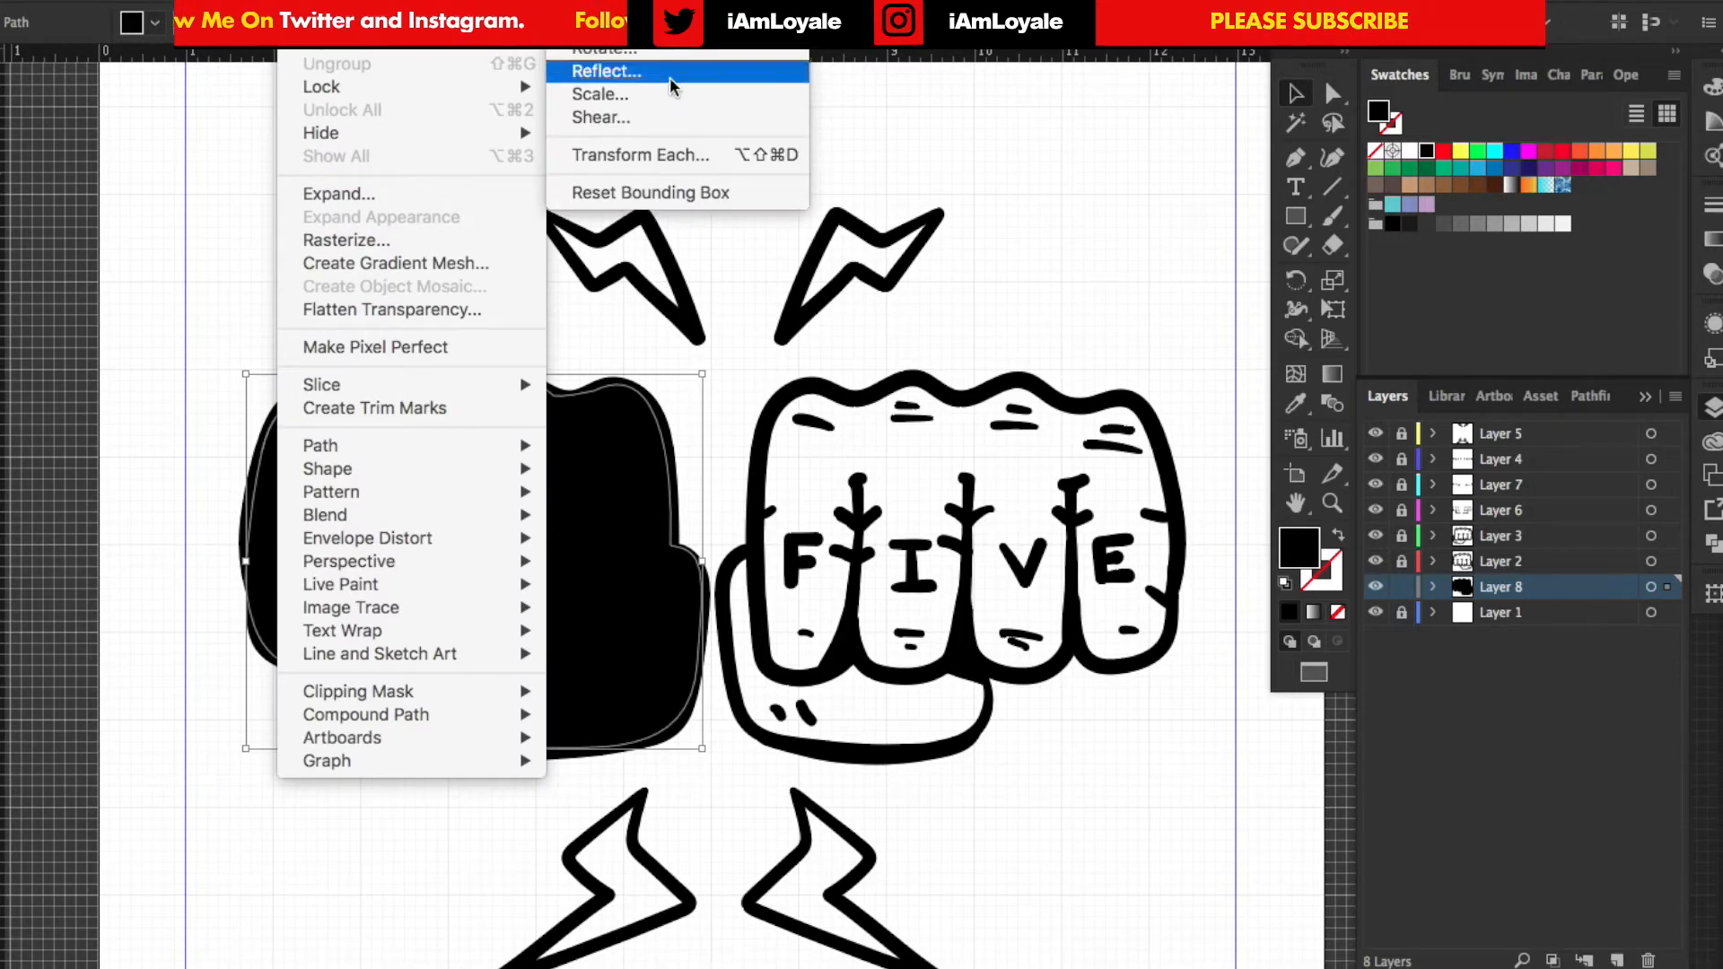
left_click(593, 66)
left_click(985, 661)
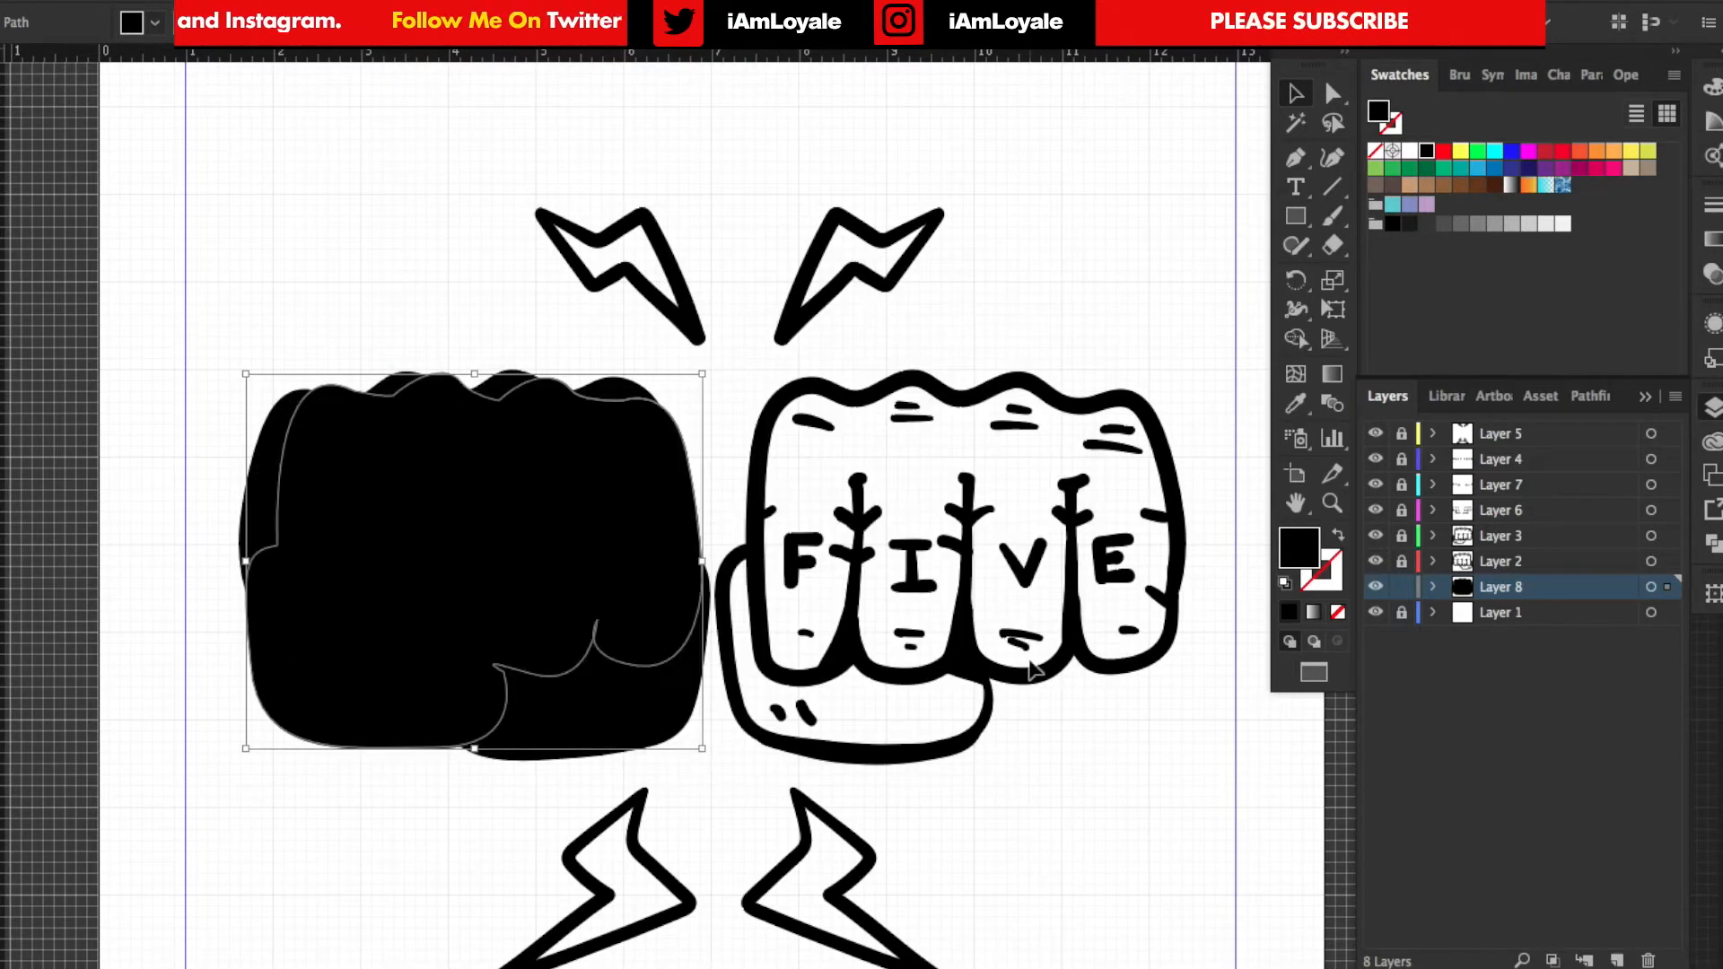
left_click_drag(552, 493, 1023, 461)
- Select both silhouettes and bring up the fill colour swatches
left_click(310, 442, "shift")
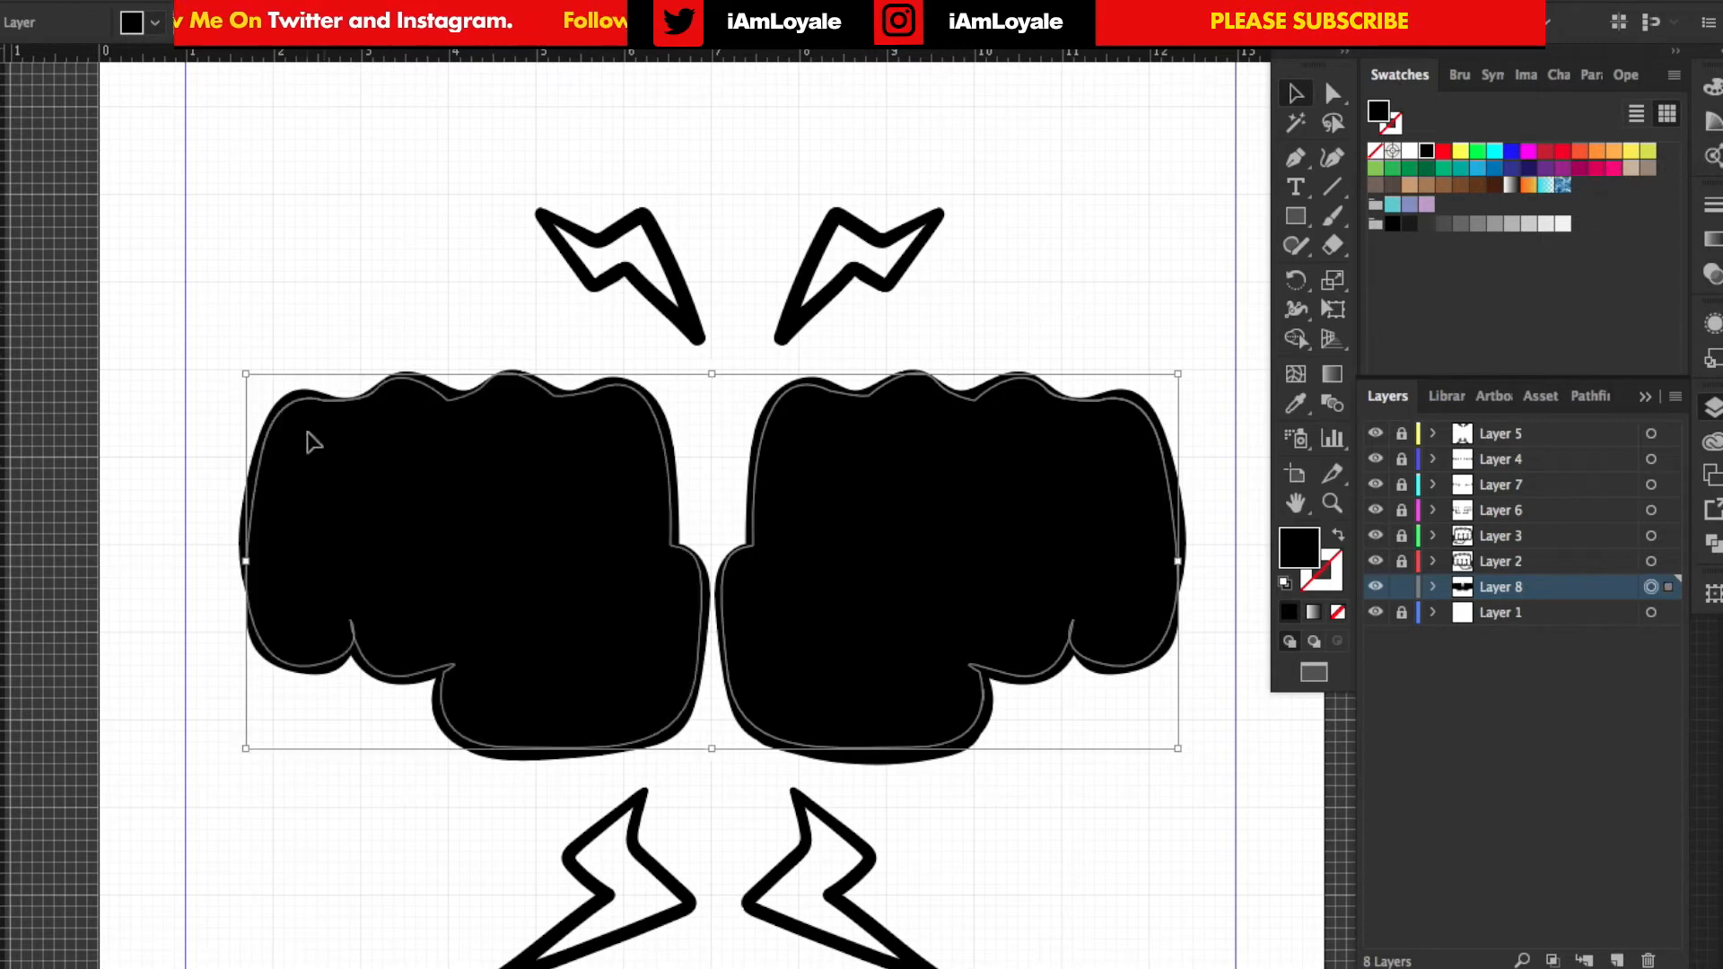
left_click(159, 22)
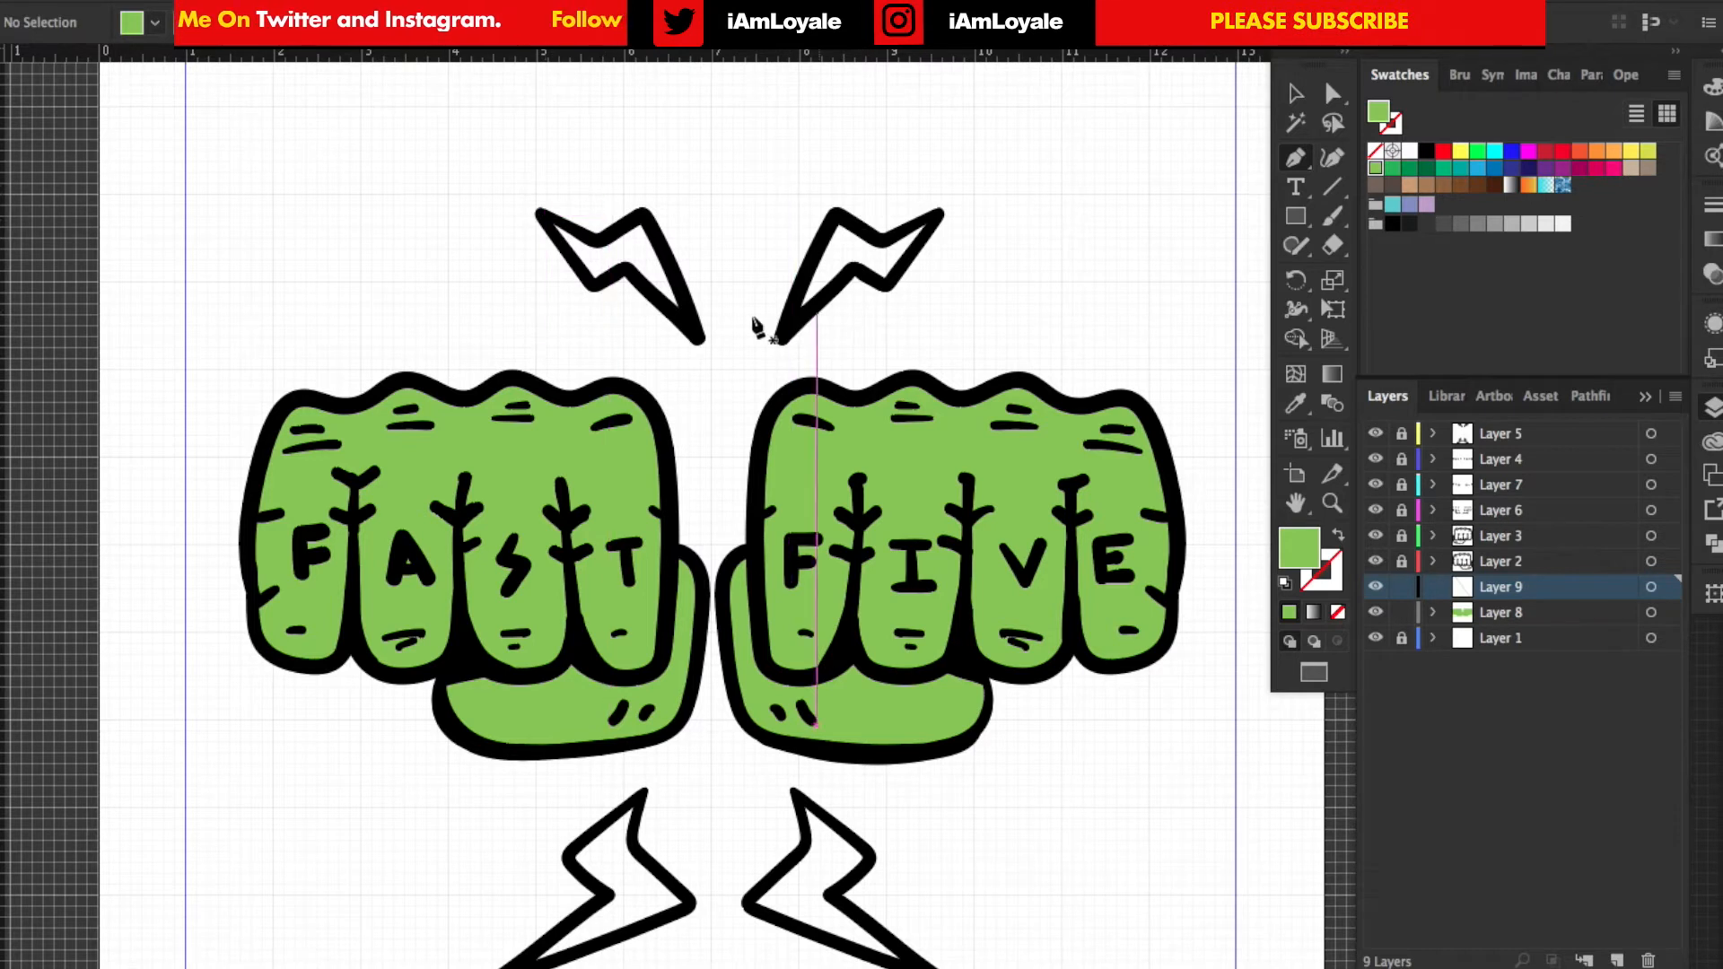
- Drag an anchor point of the top-left lightning bolt to reshape it
left_click(545, 216)
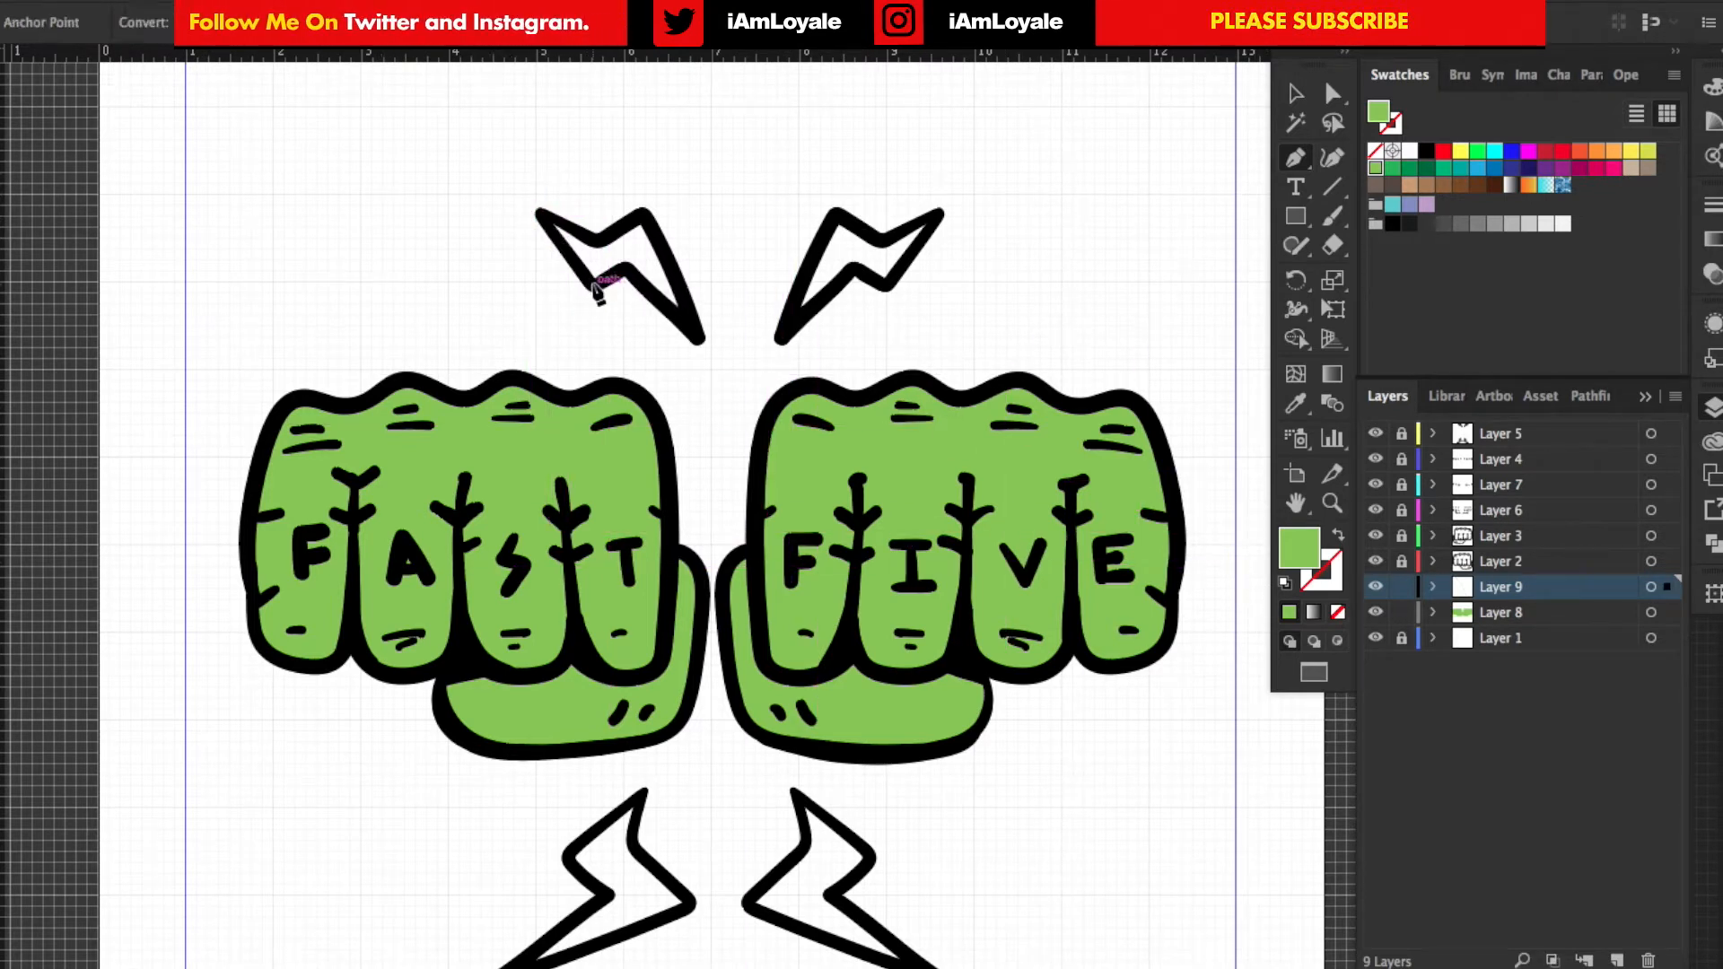
left_click_drag(599, 290, 631, 276)
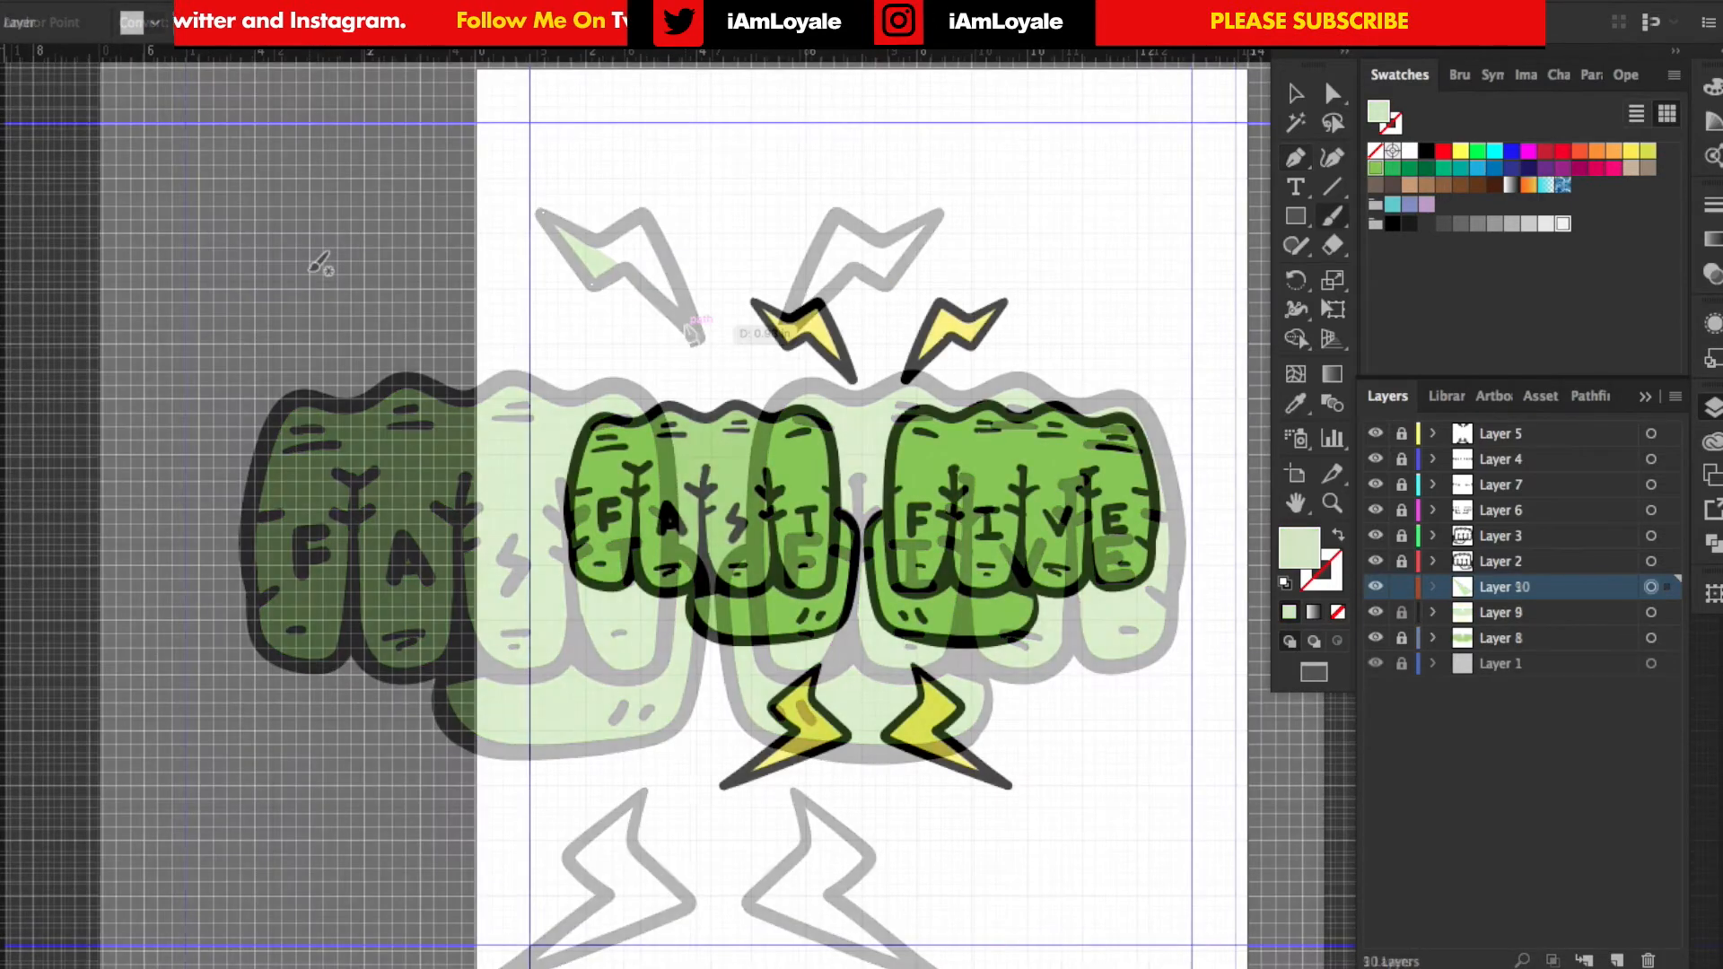
scroll(405, 503, "up", 5)
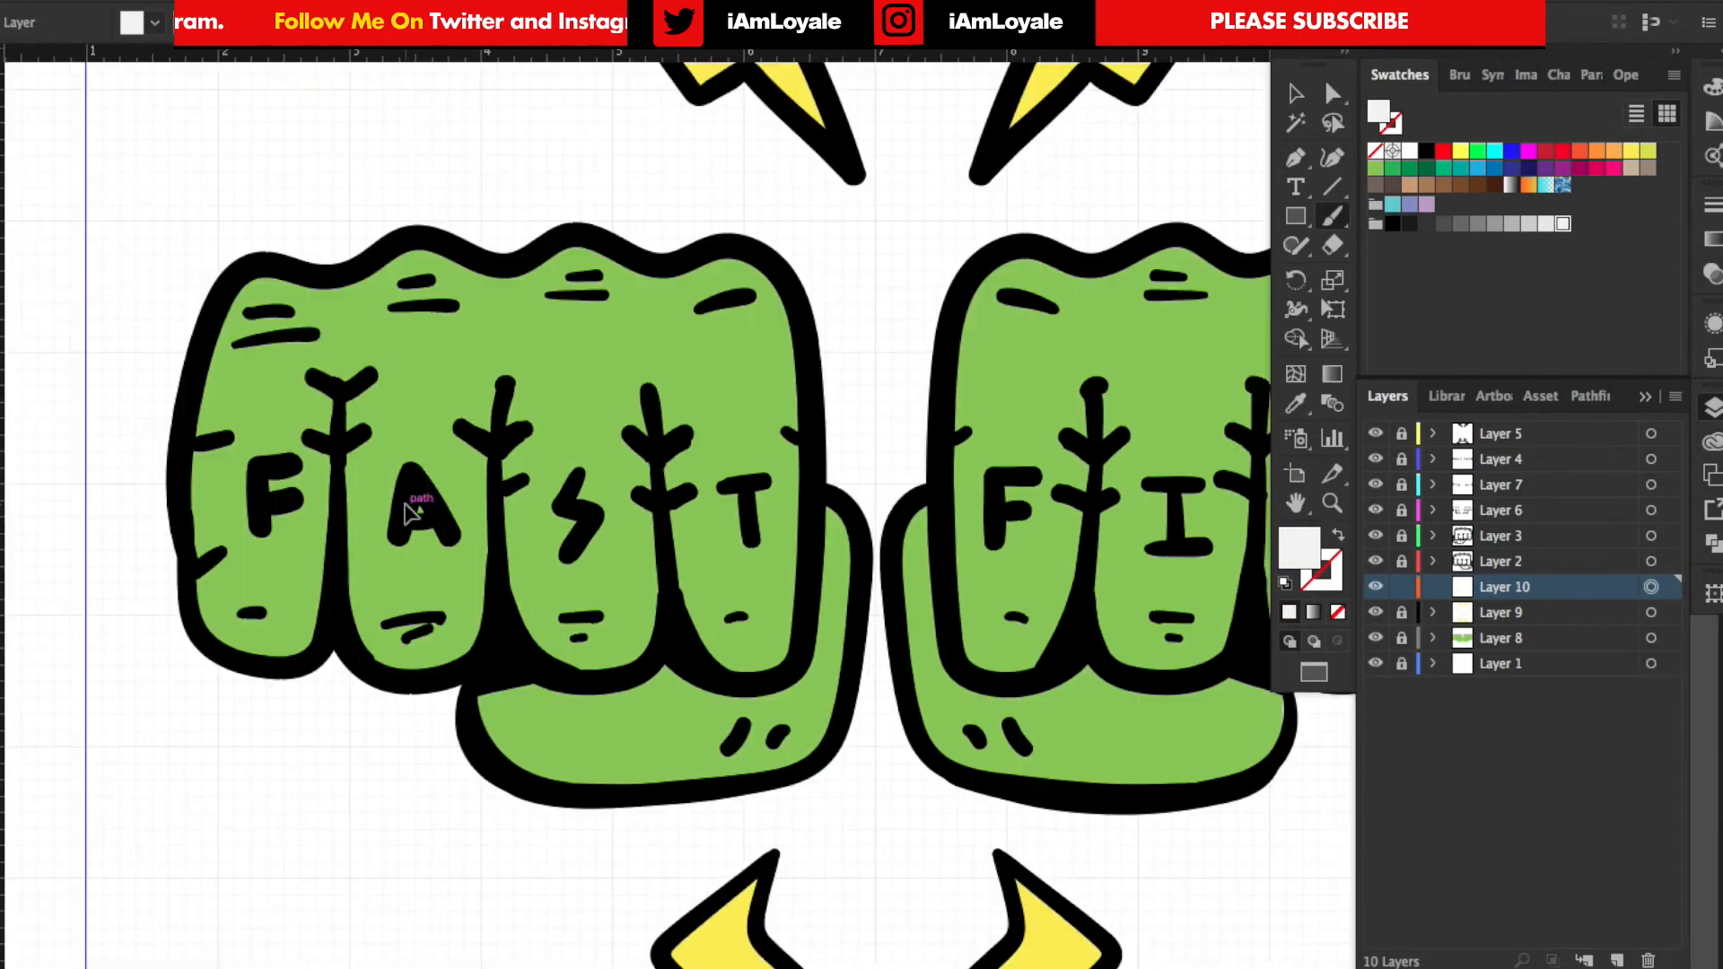
scroll(412, 499, "up", 1)
scroll(414, 498, "up", 2)
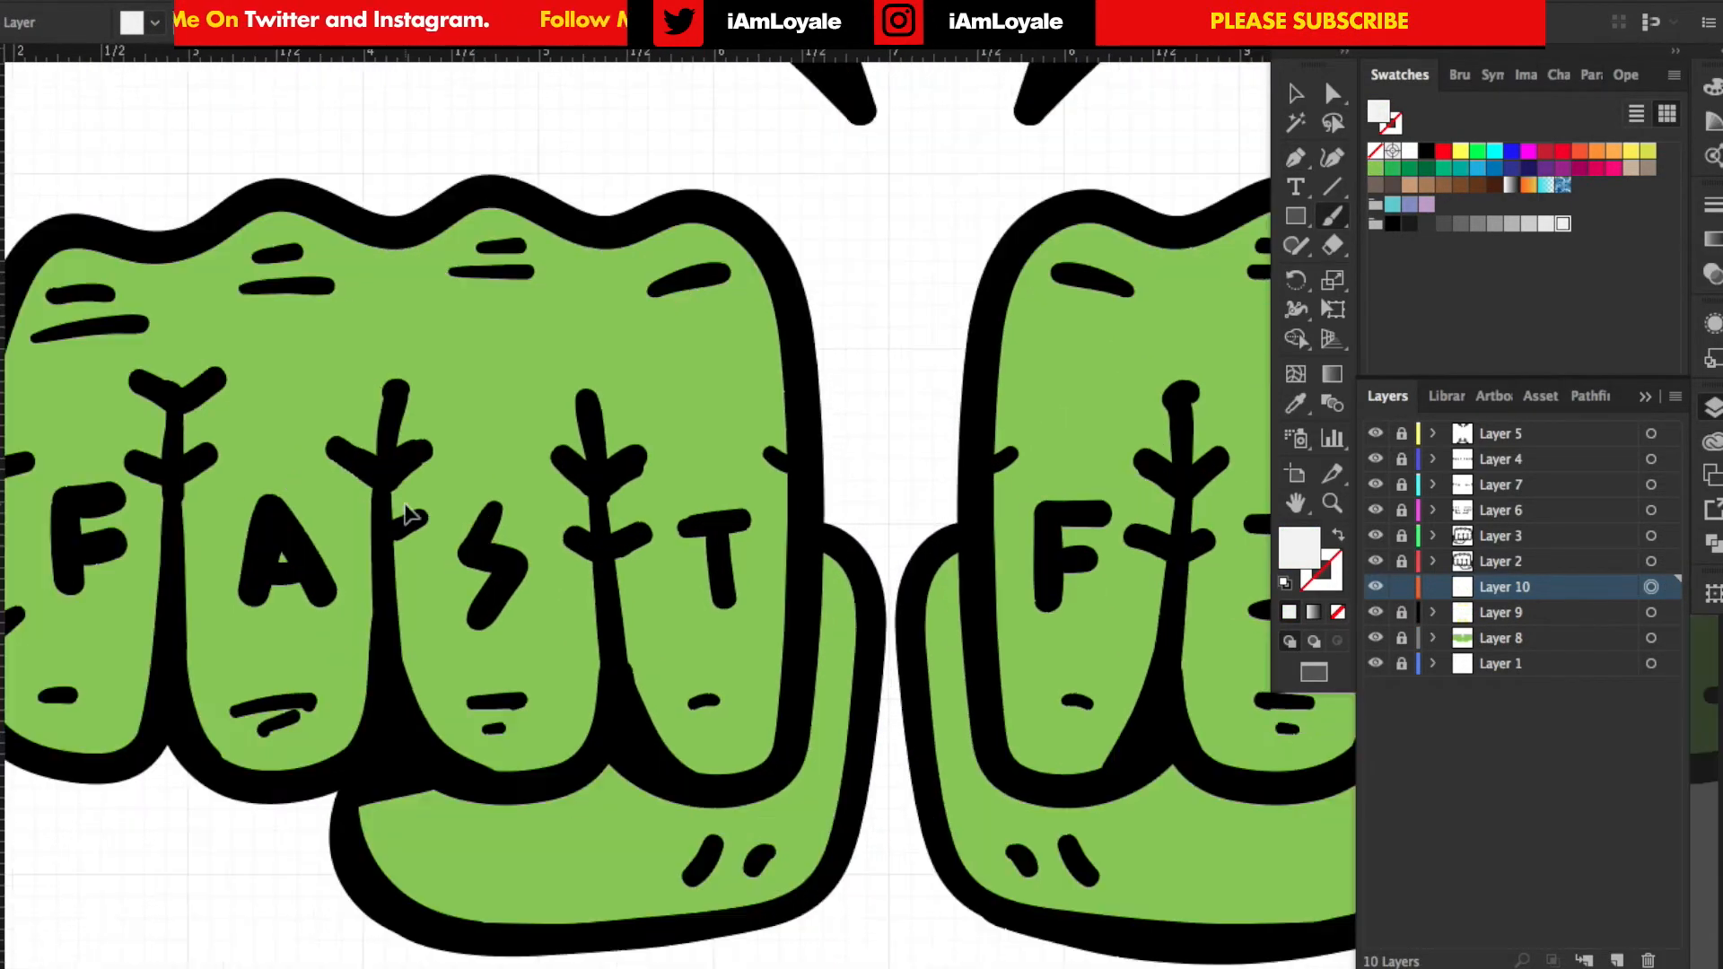
scroll(412, 499, "down", 4)
scroll(413, 498, "down", 2)
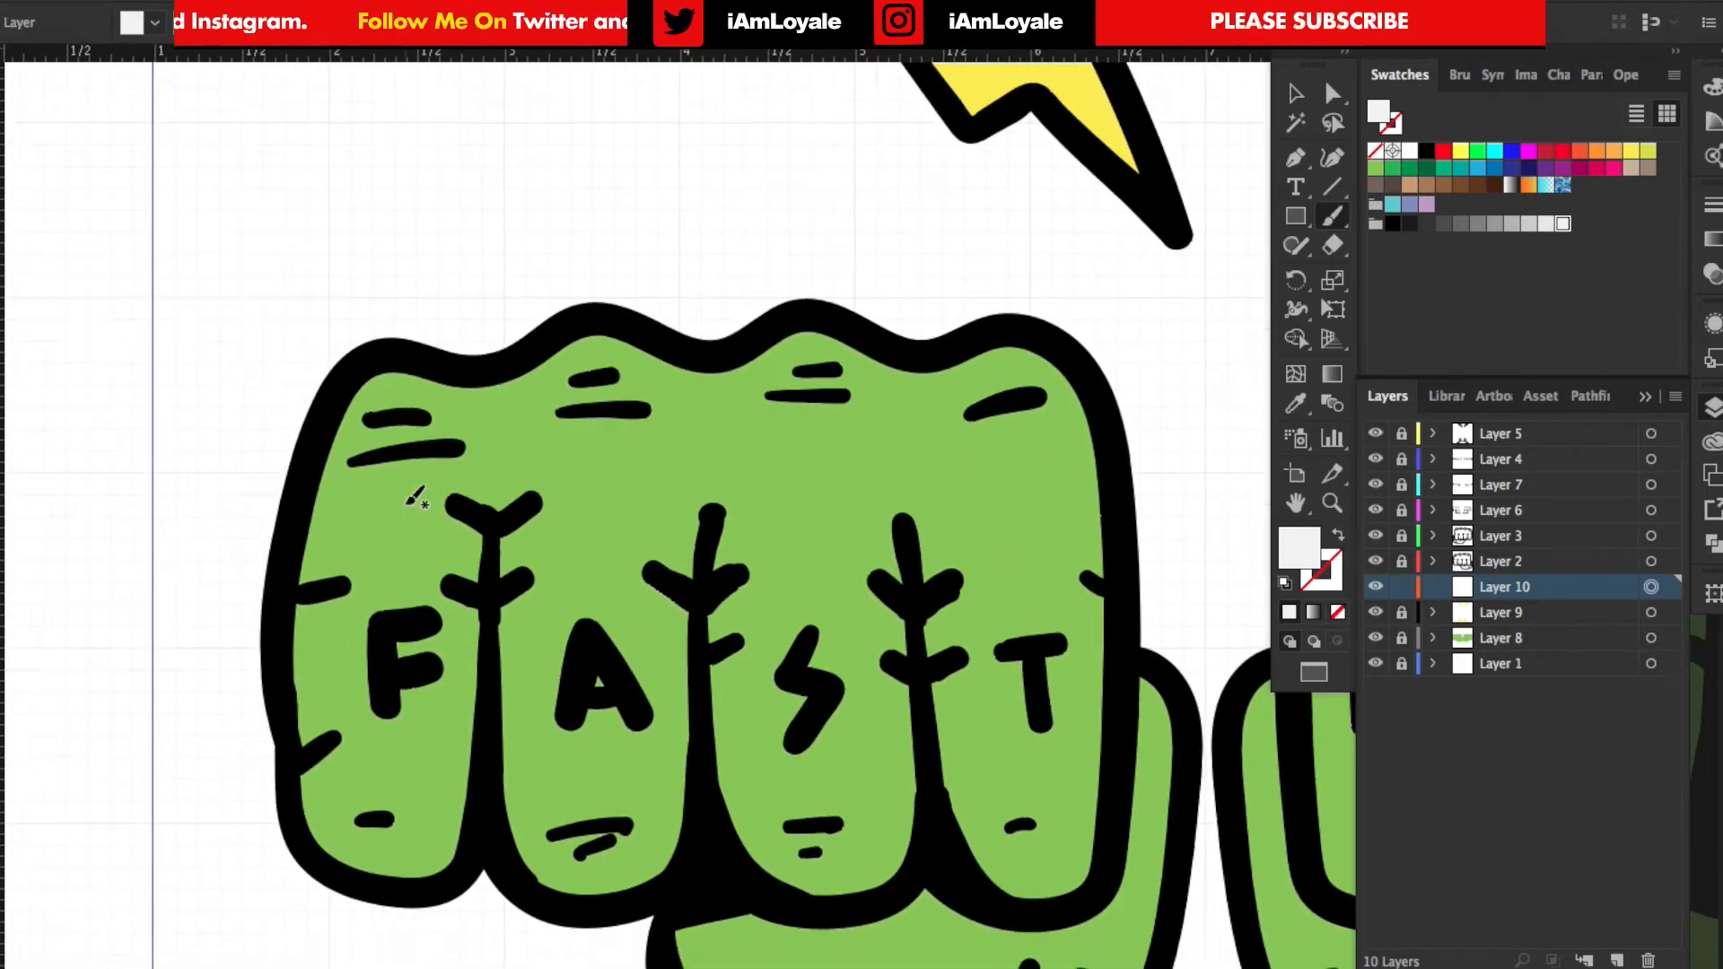
scroll(414, 498, "up", 1)
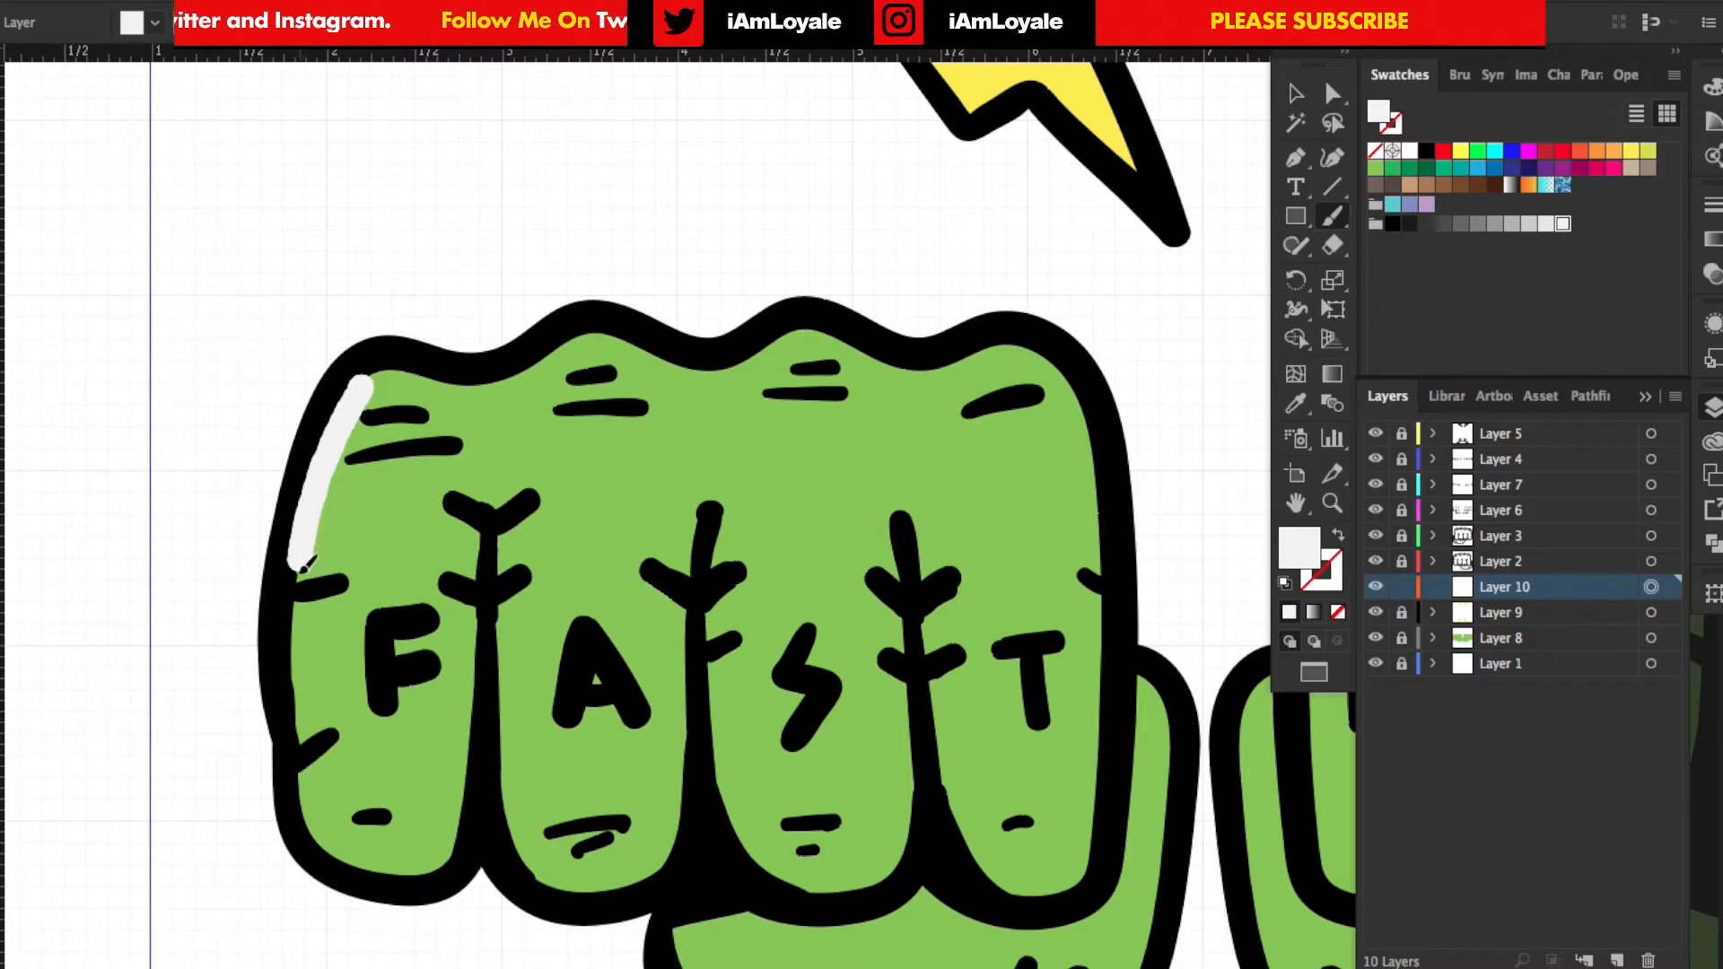
- Brush white highlights along the left fist's outer edge, the F and A fingers and the top
left_click_drag(307, 566, 302, 652)
left_click_drag(320, 734, 330, 848)
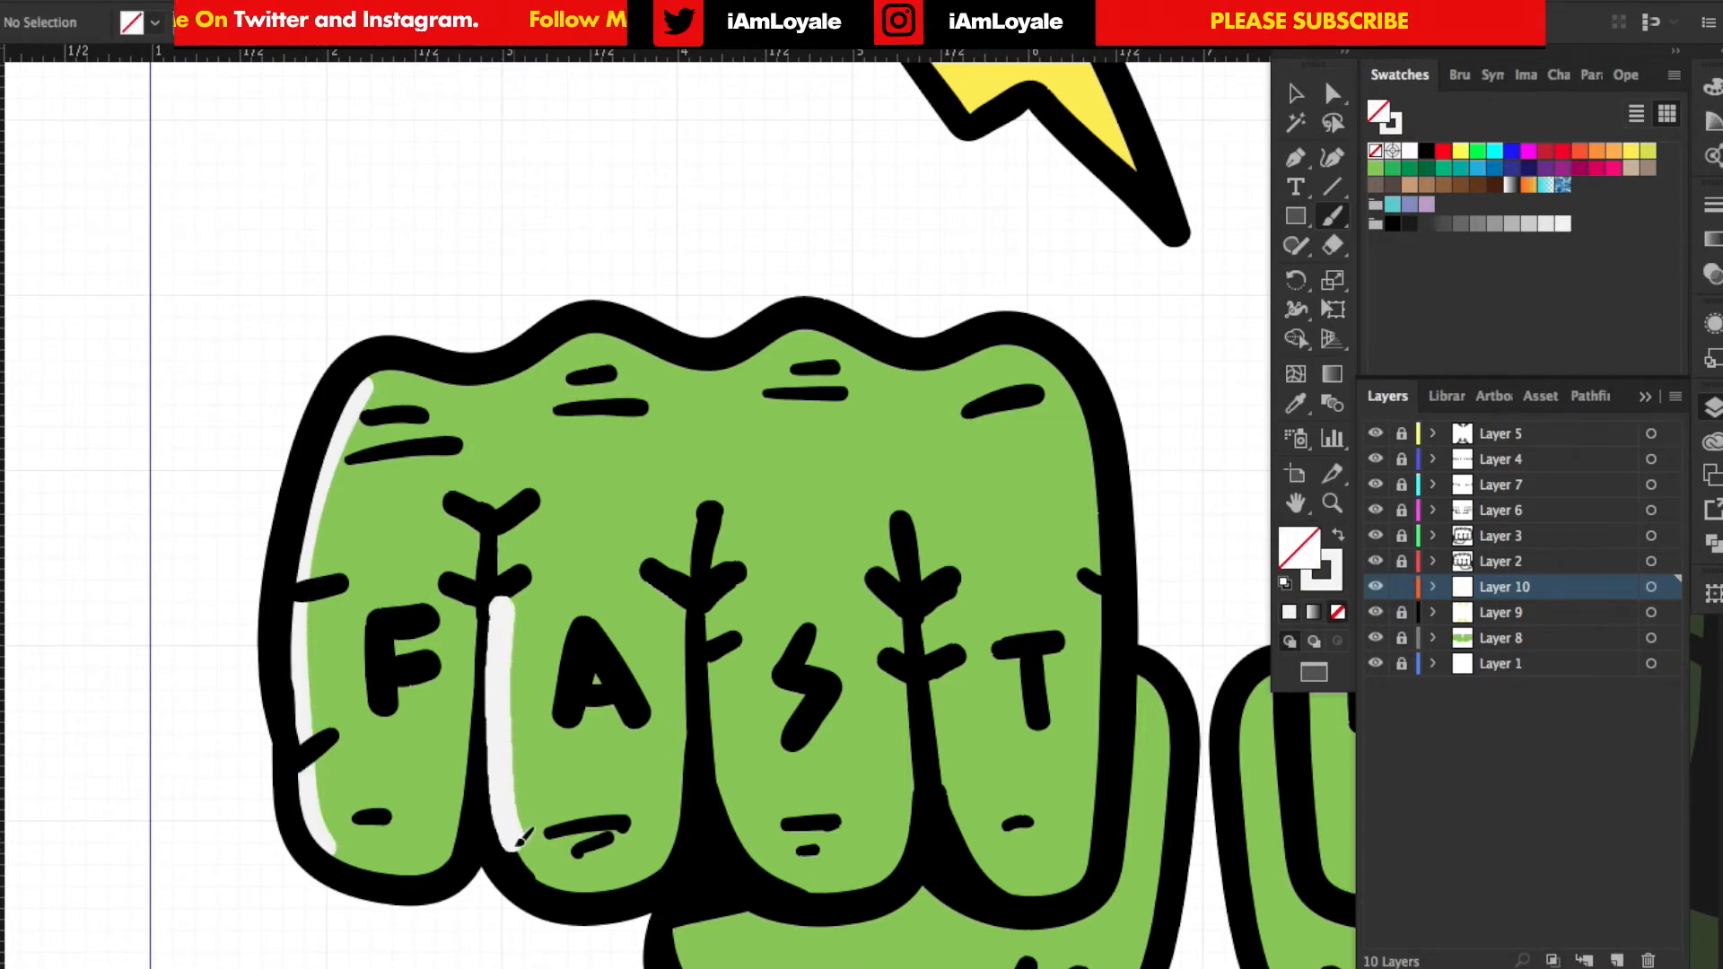
left_click_drag(521, 837, 535, 868)
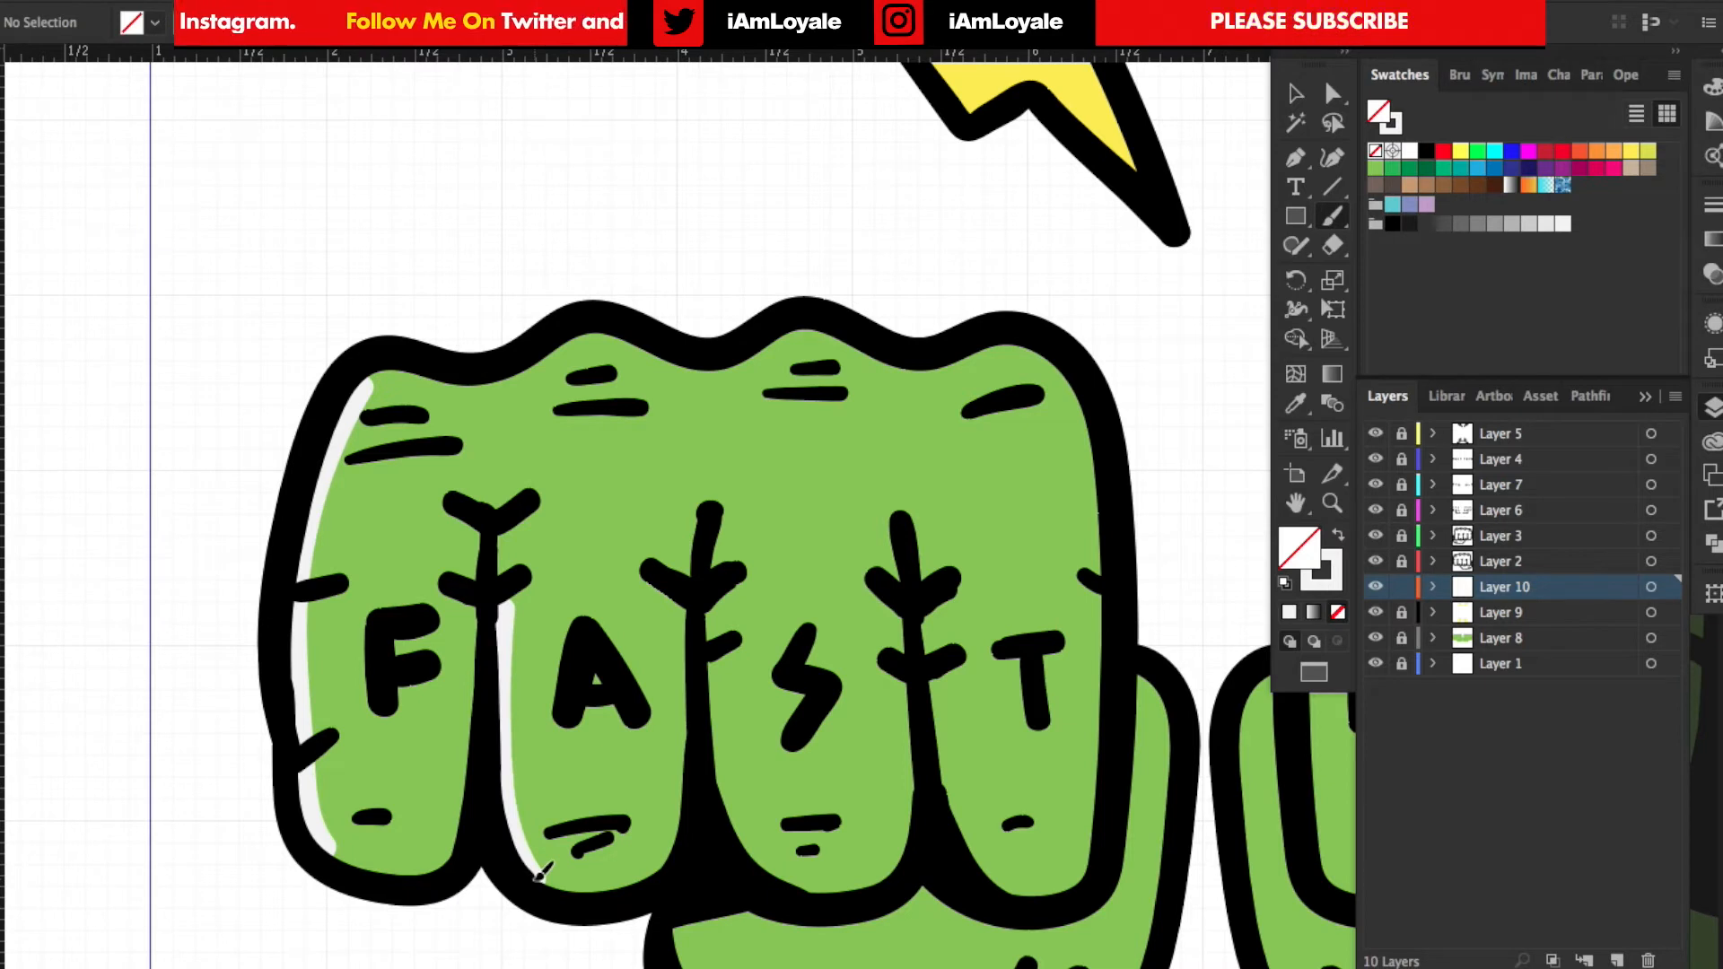
left_click_drag(702, 612, 767, 862)
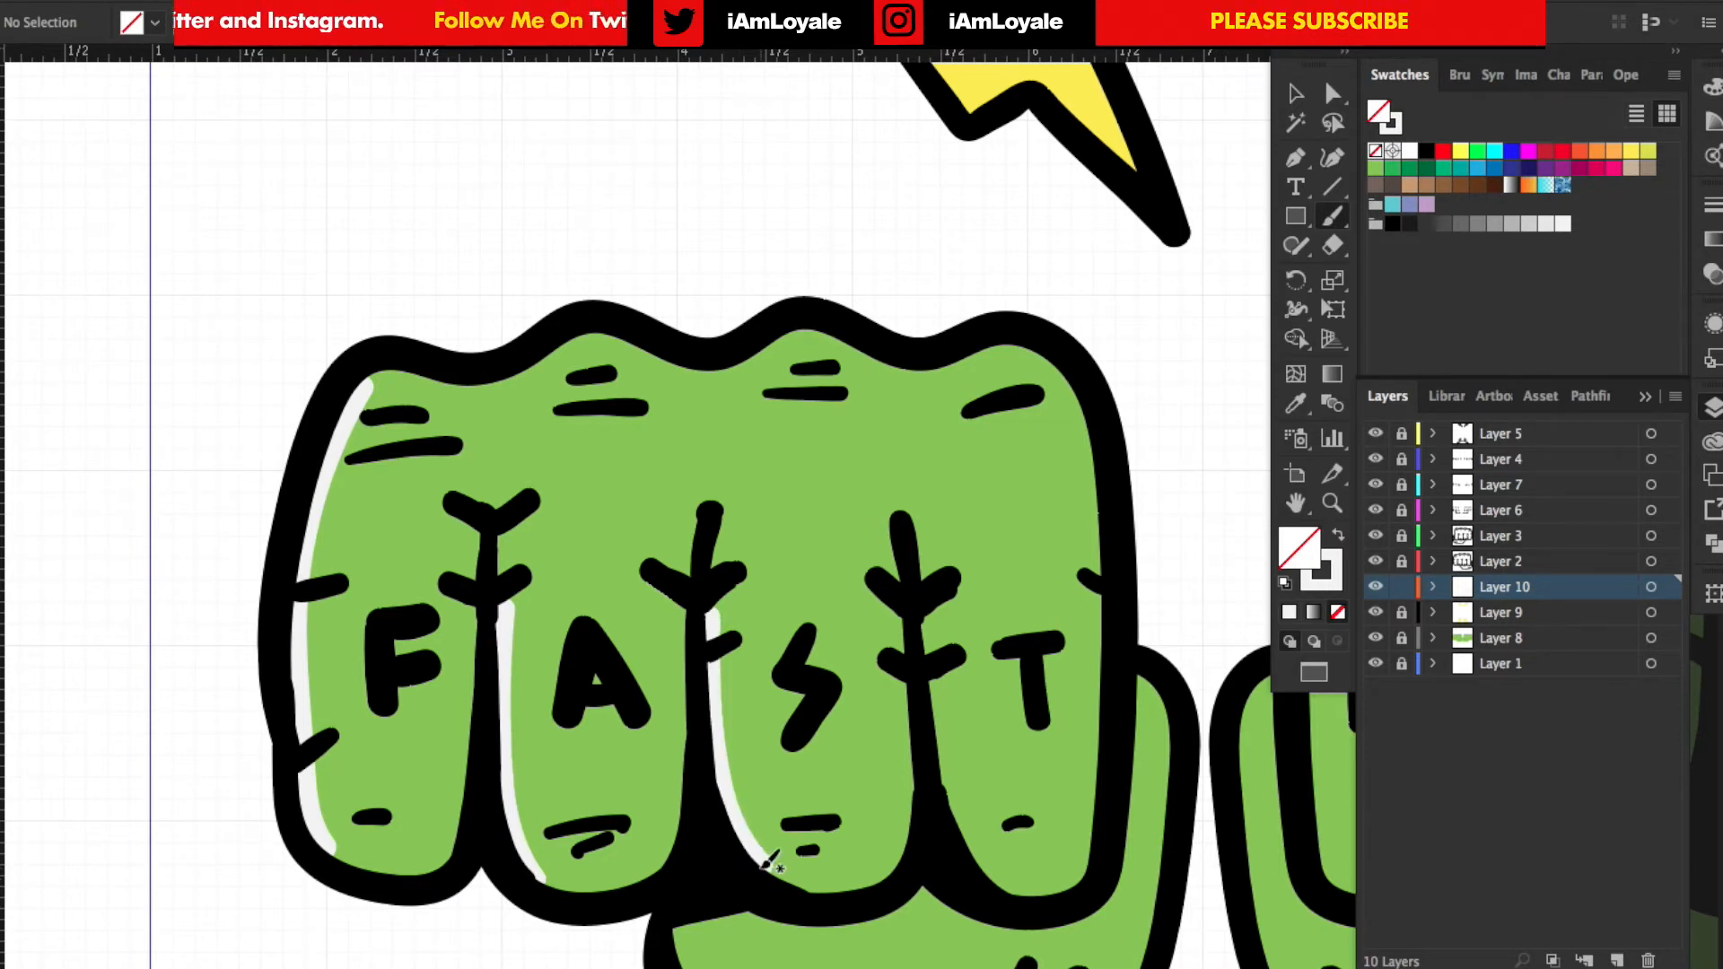
left_click_drag(493, 388, 592, 334)
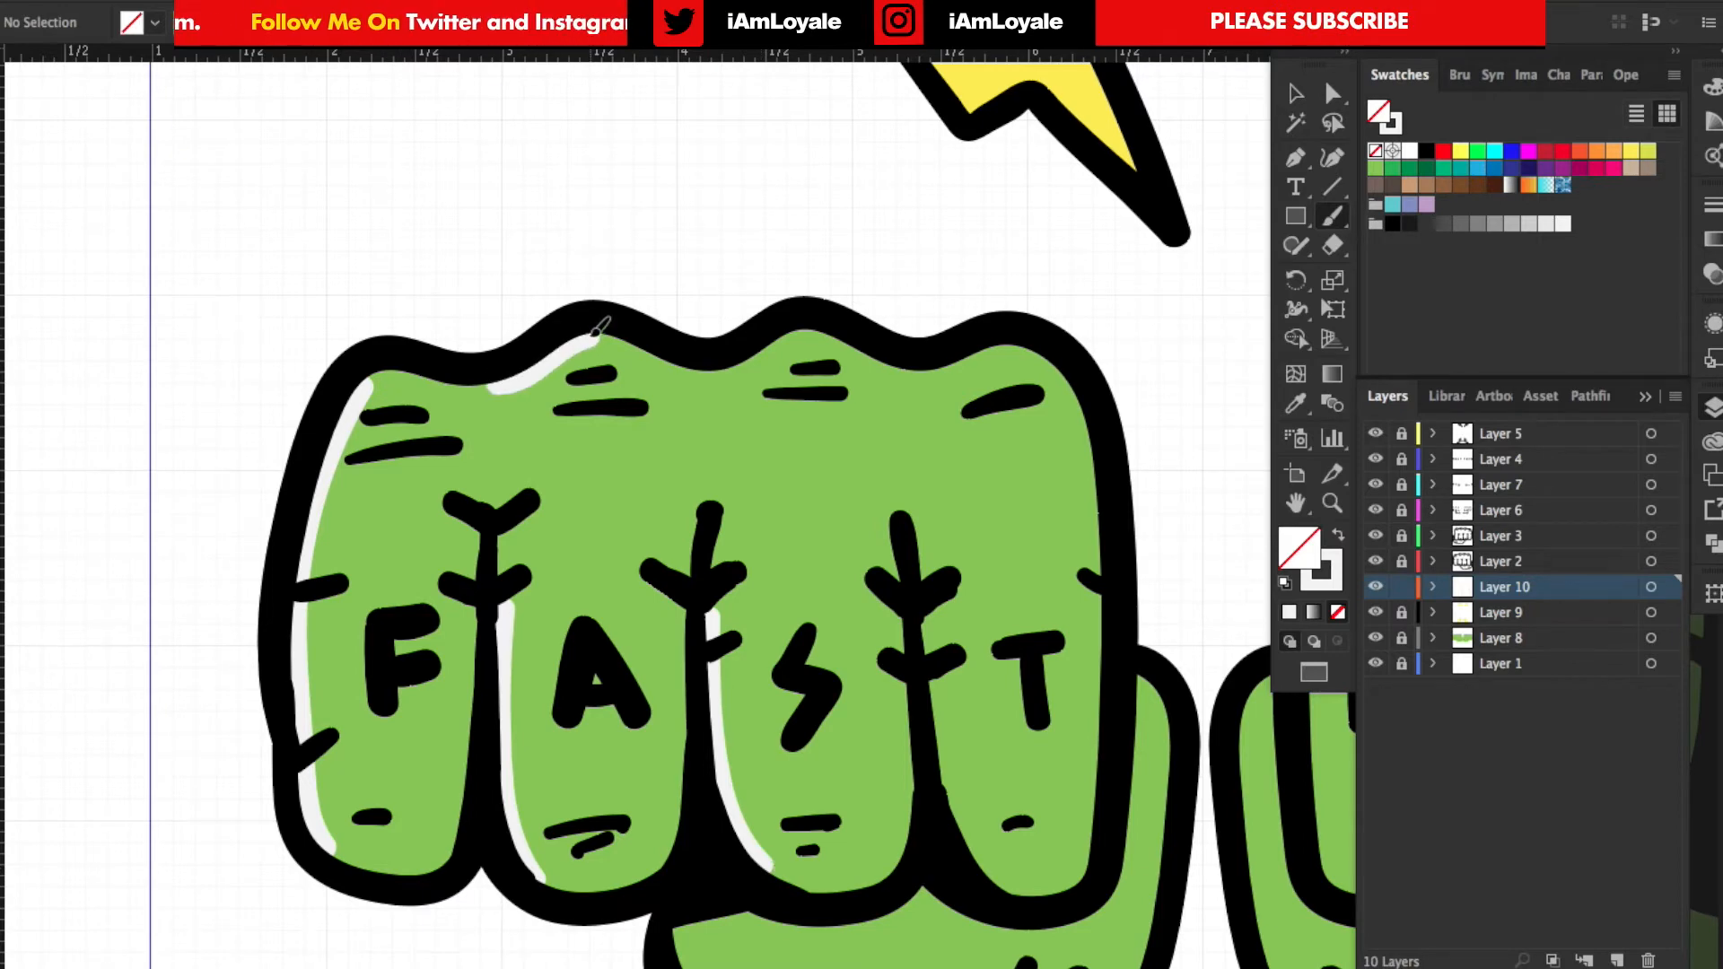
key("ctrl+0")
left_click(1296, 94)
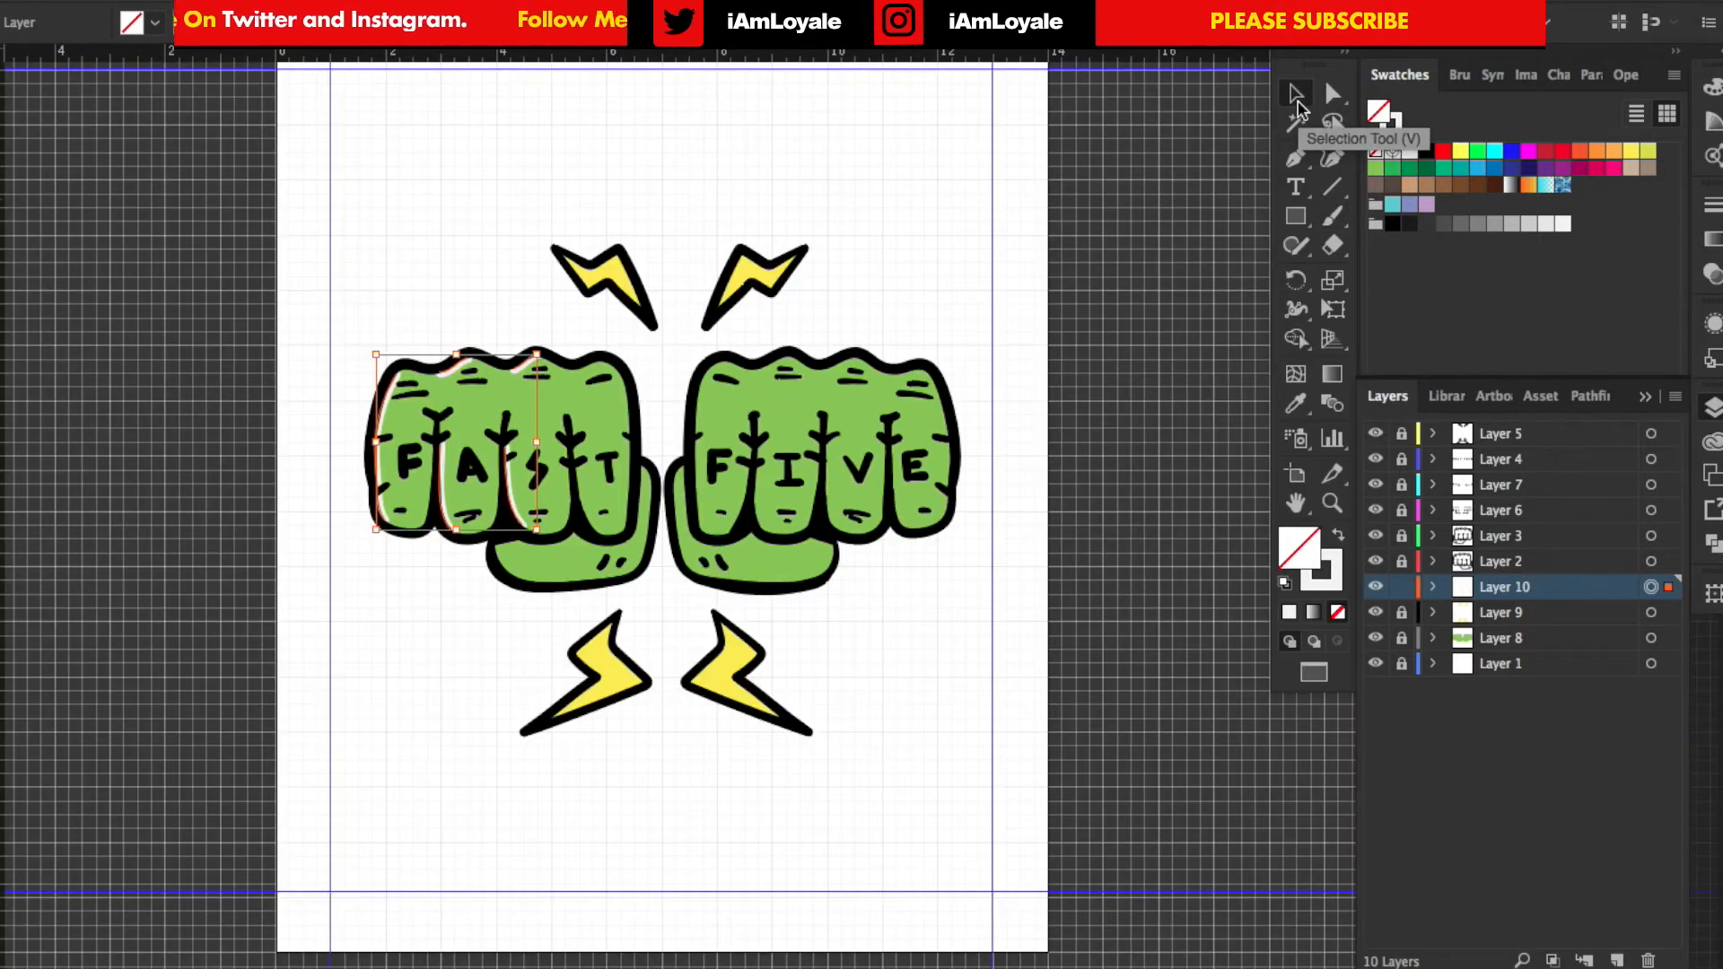
- Mirror the white highlight strokes with a vertical Reflect so the right fist gets copies
key("ctrl+a")
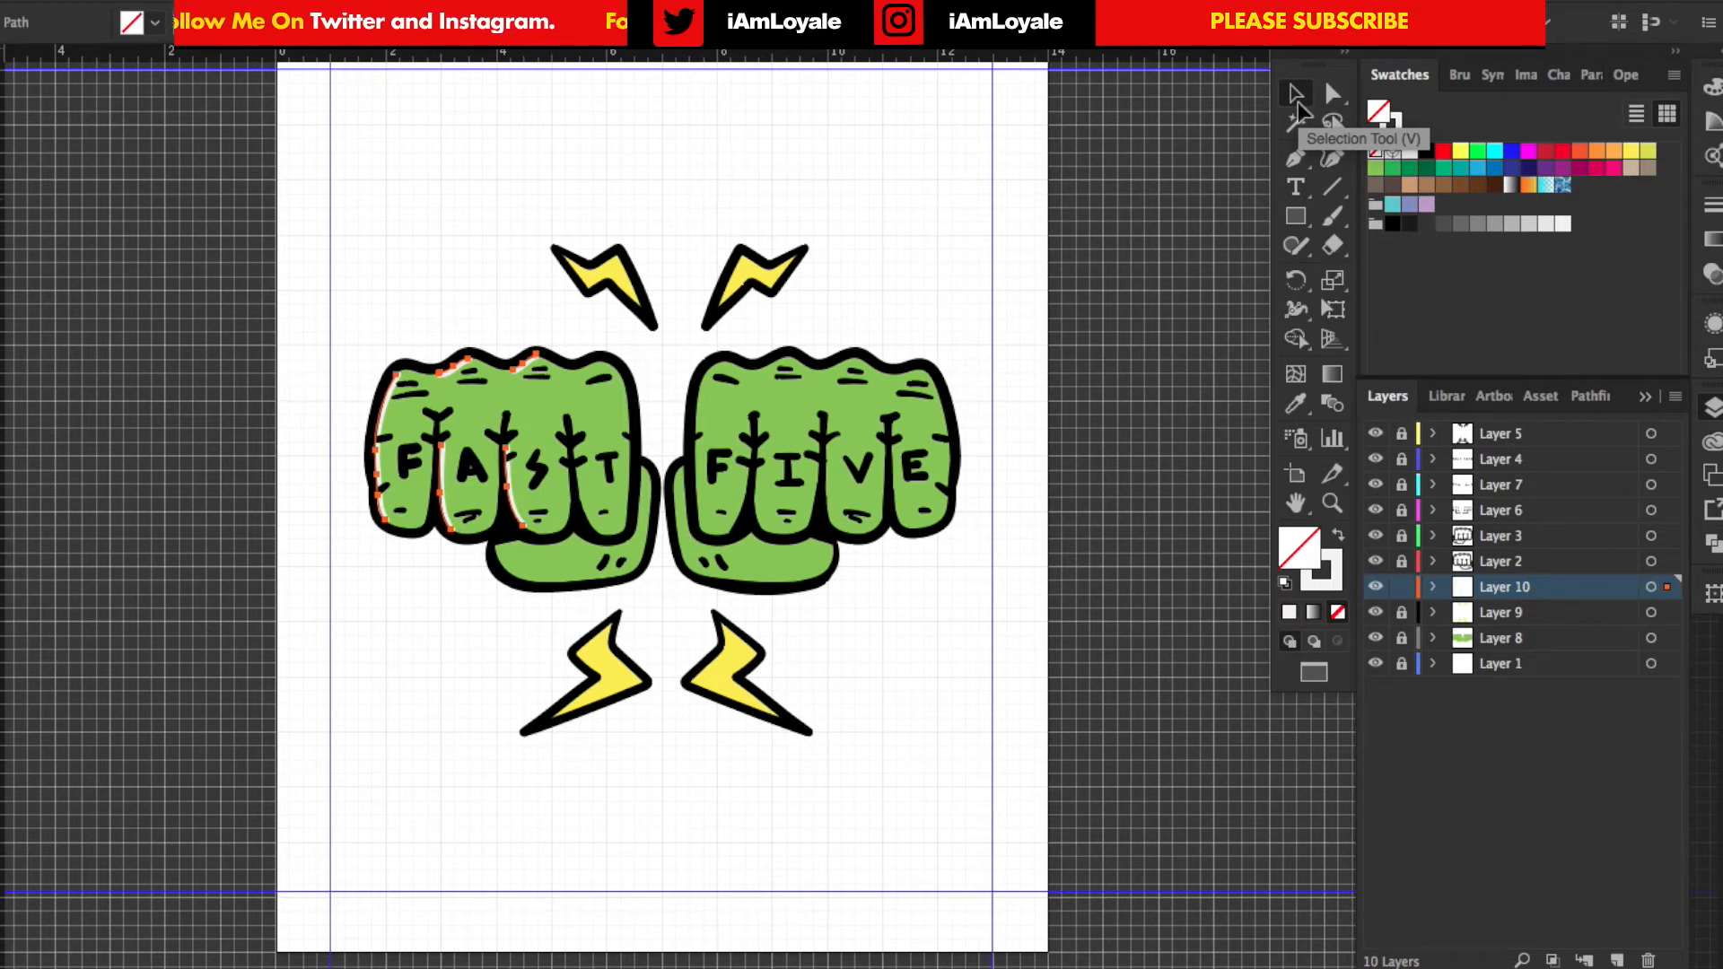
left_click(337, 27)
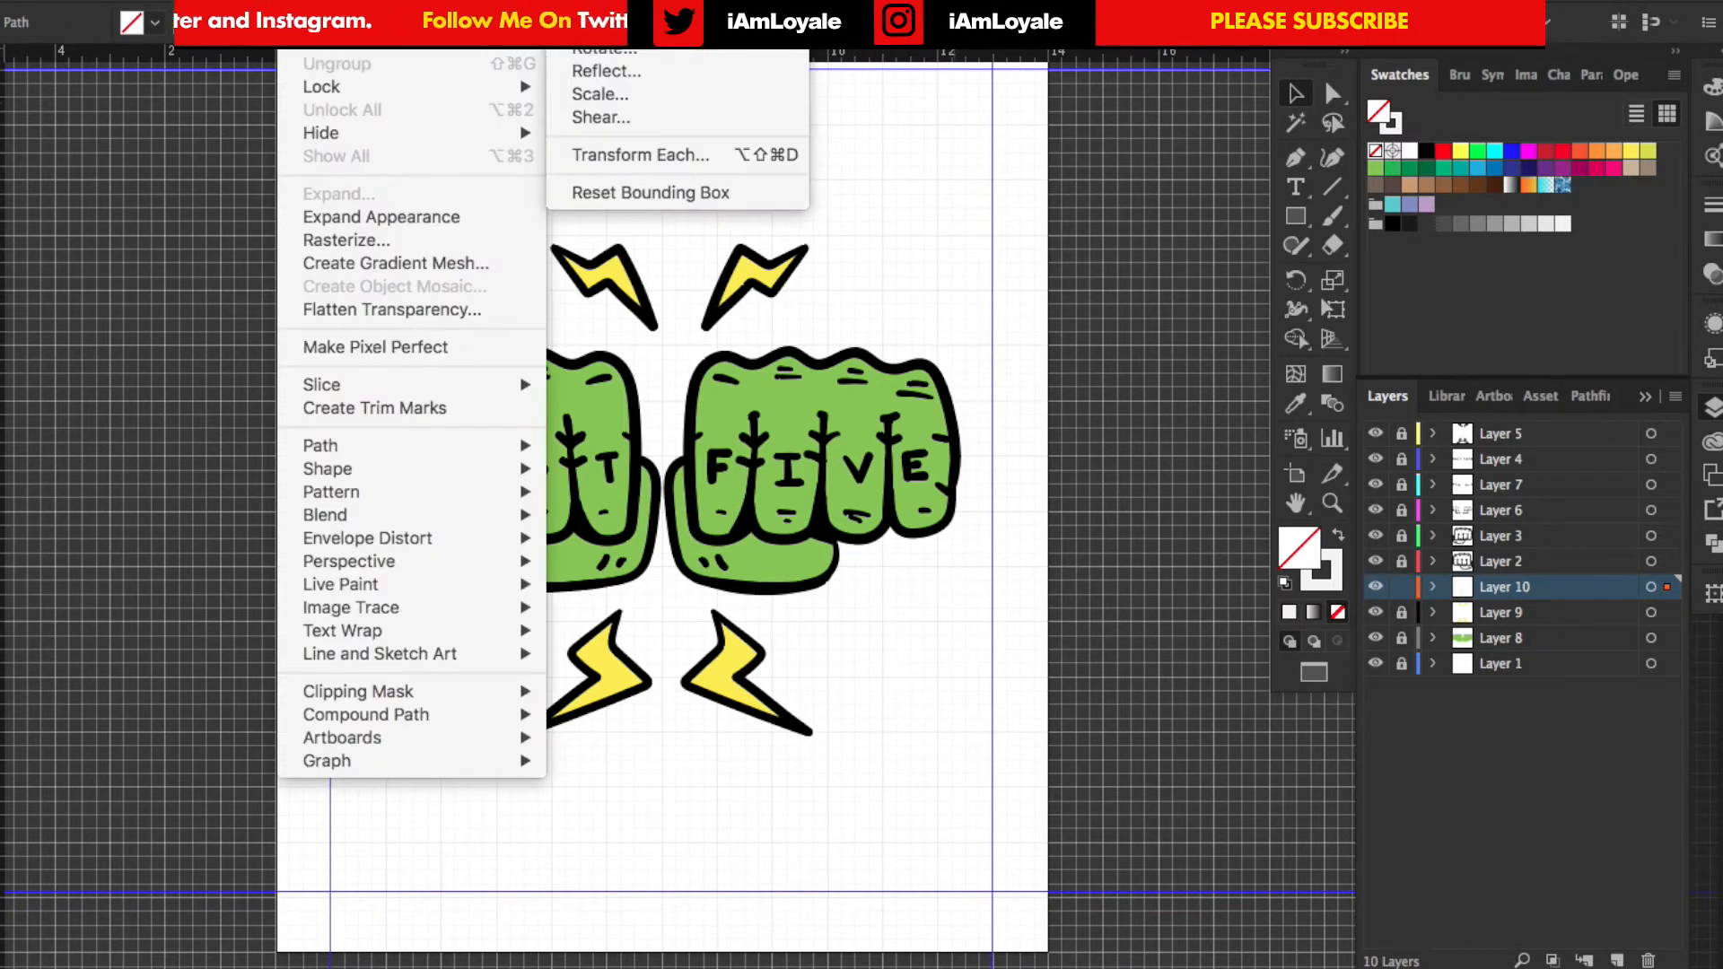
left_click(612, 74)
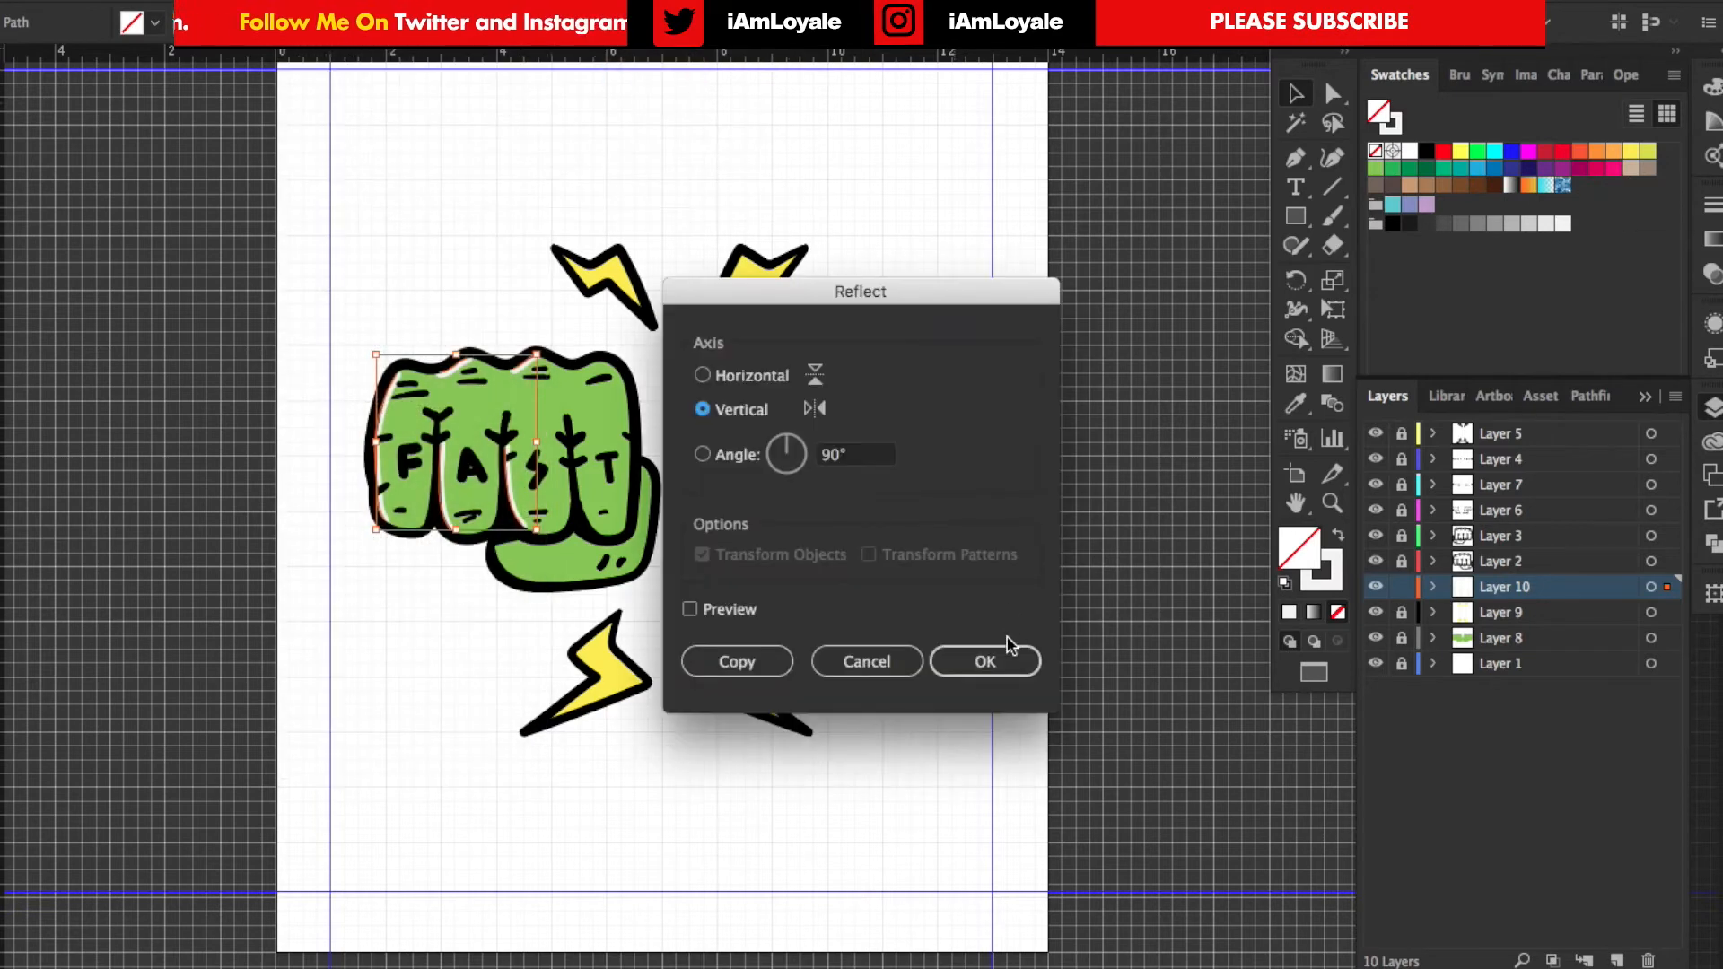
left_click(986, 660)
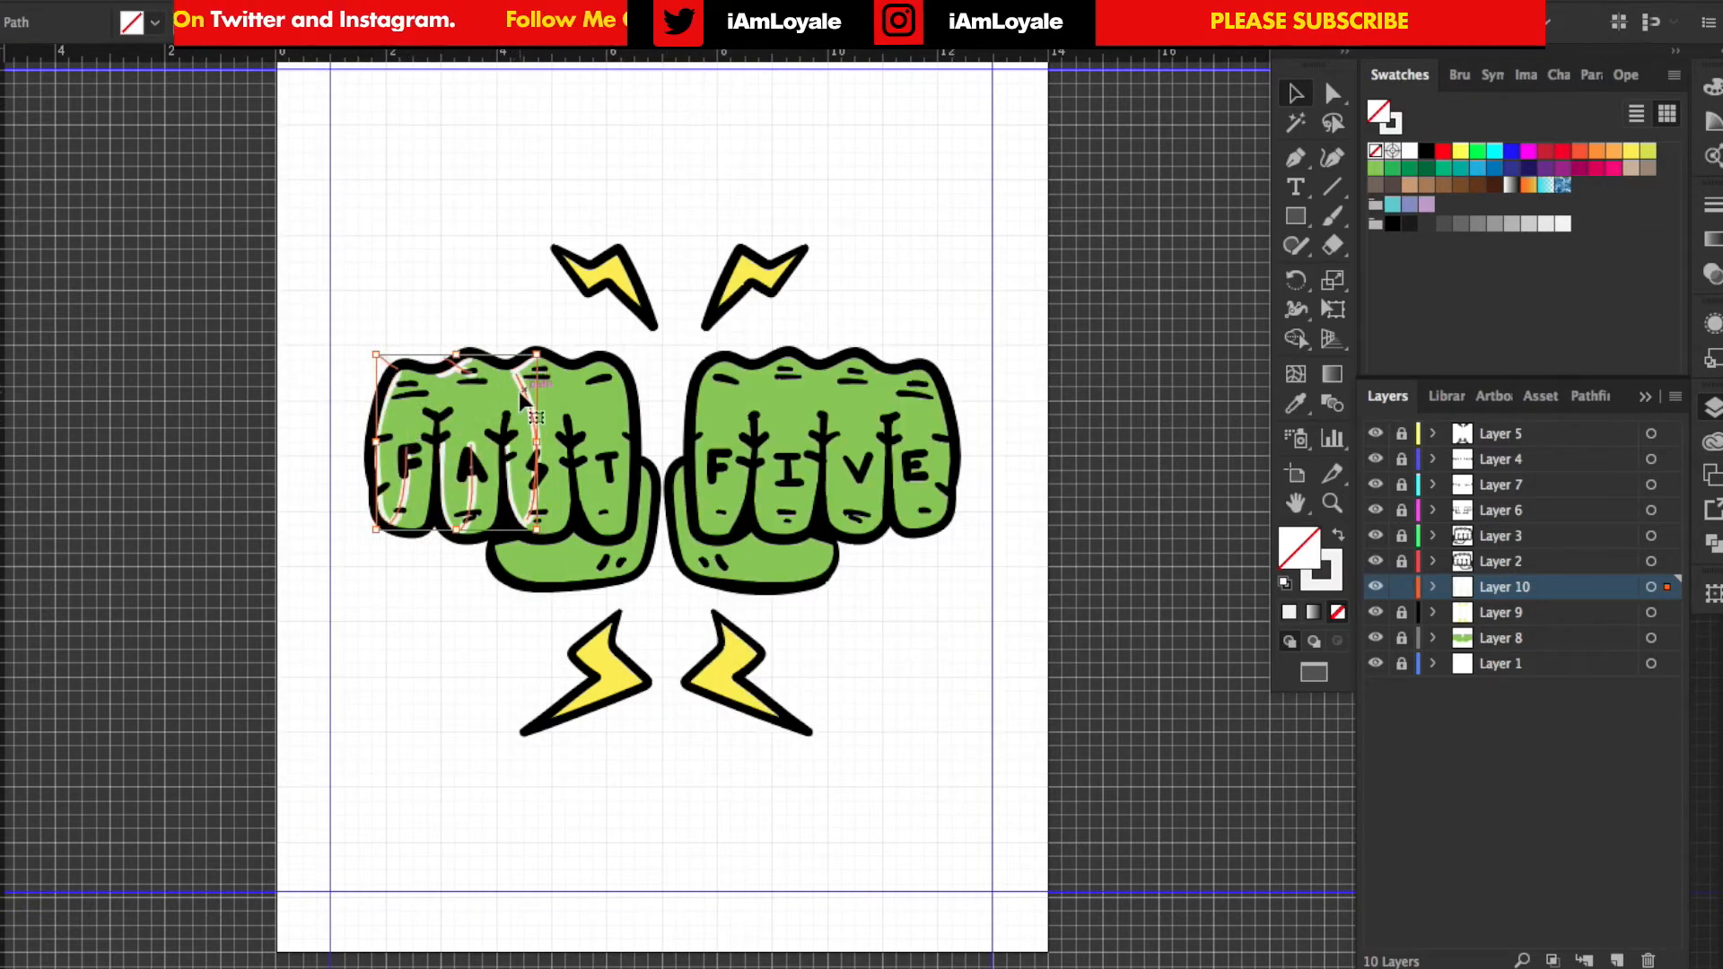
- Deselect the highlights and add a new empty layer for shading
left_click(171, 251)
key("ctrl+l")
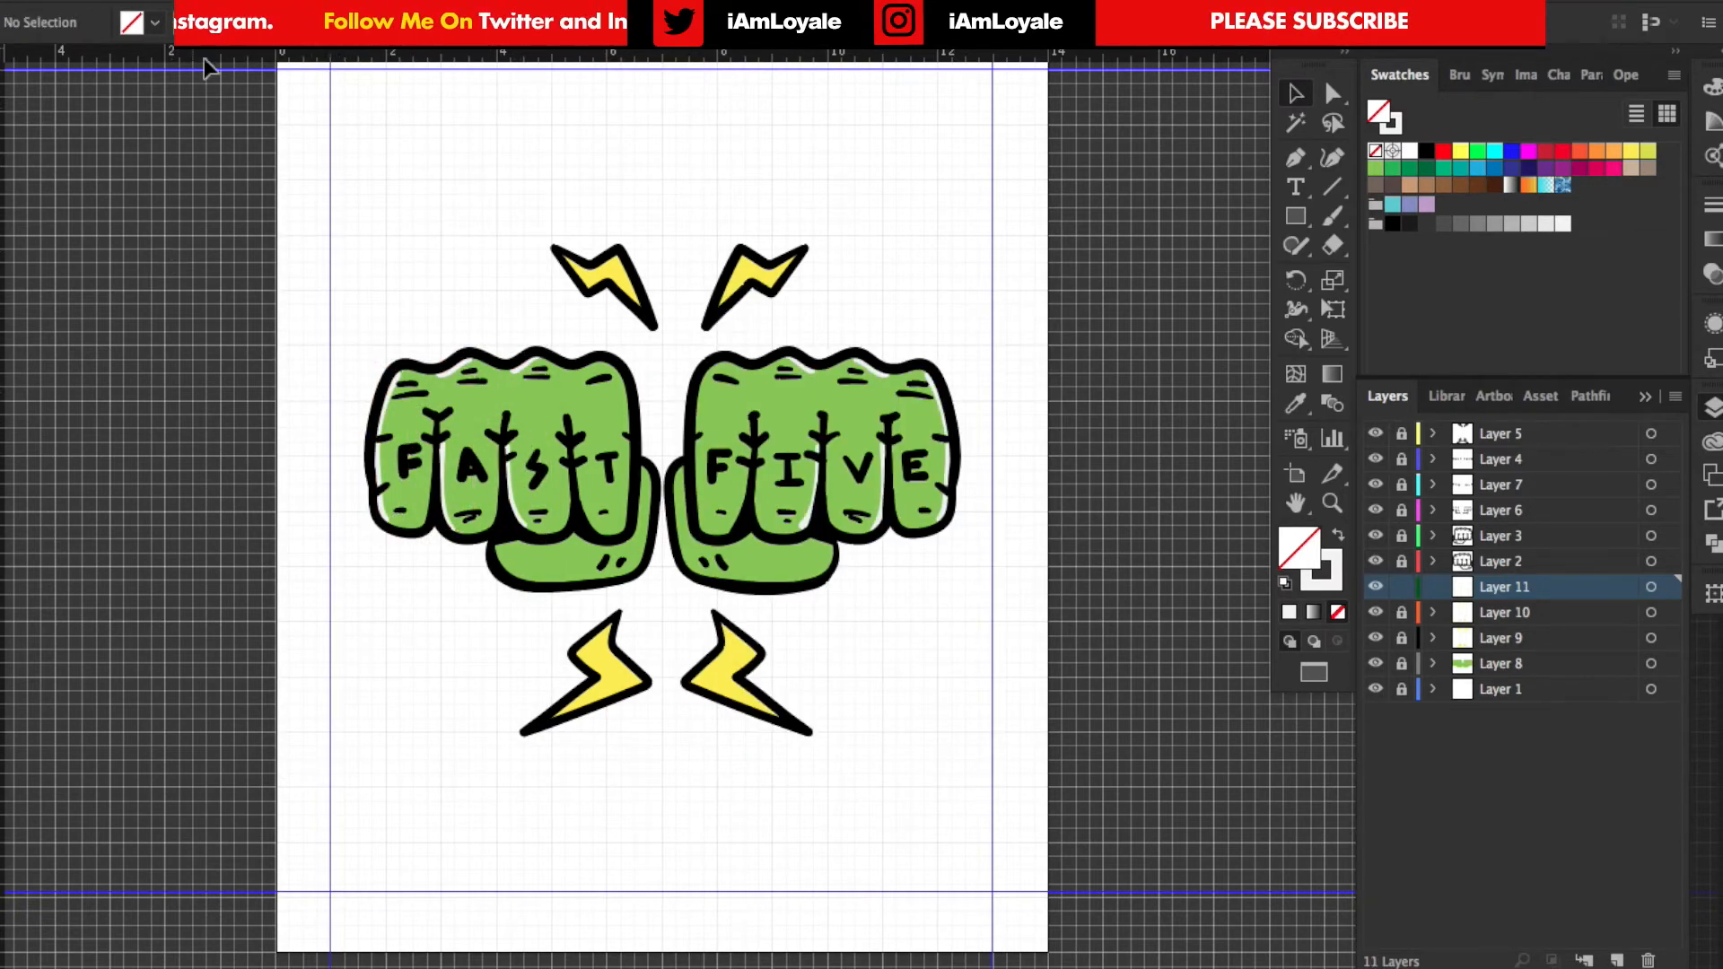
- Set the Paintbrush stroke colour to the magenta swatch
left_click(153, 21)
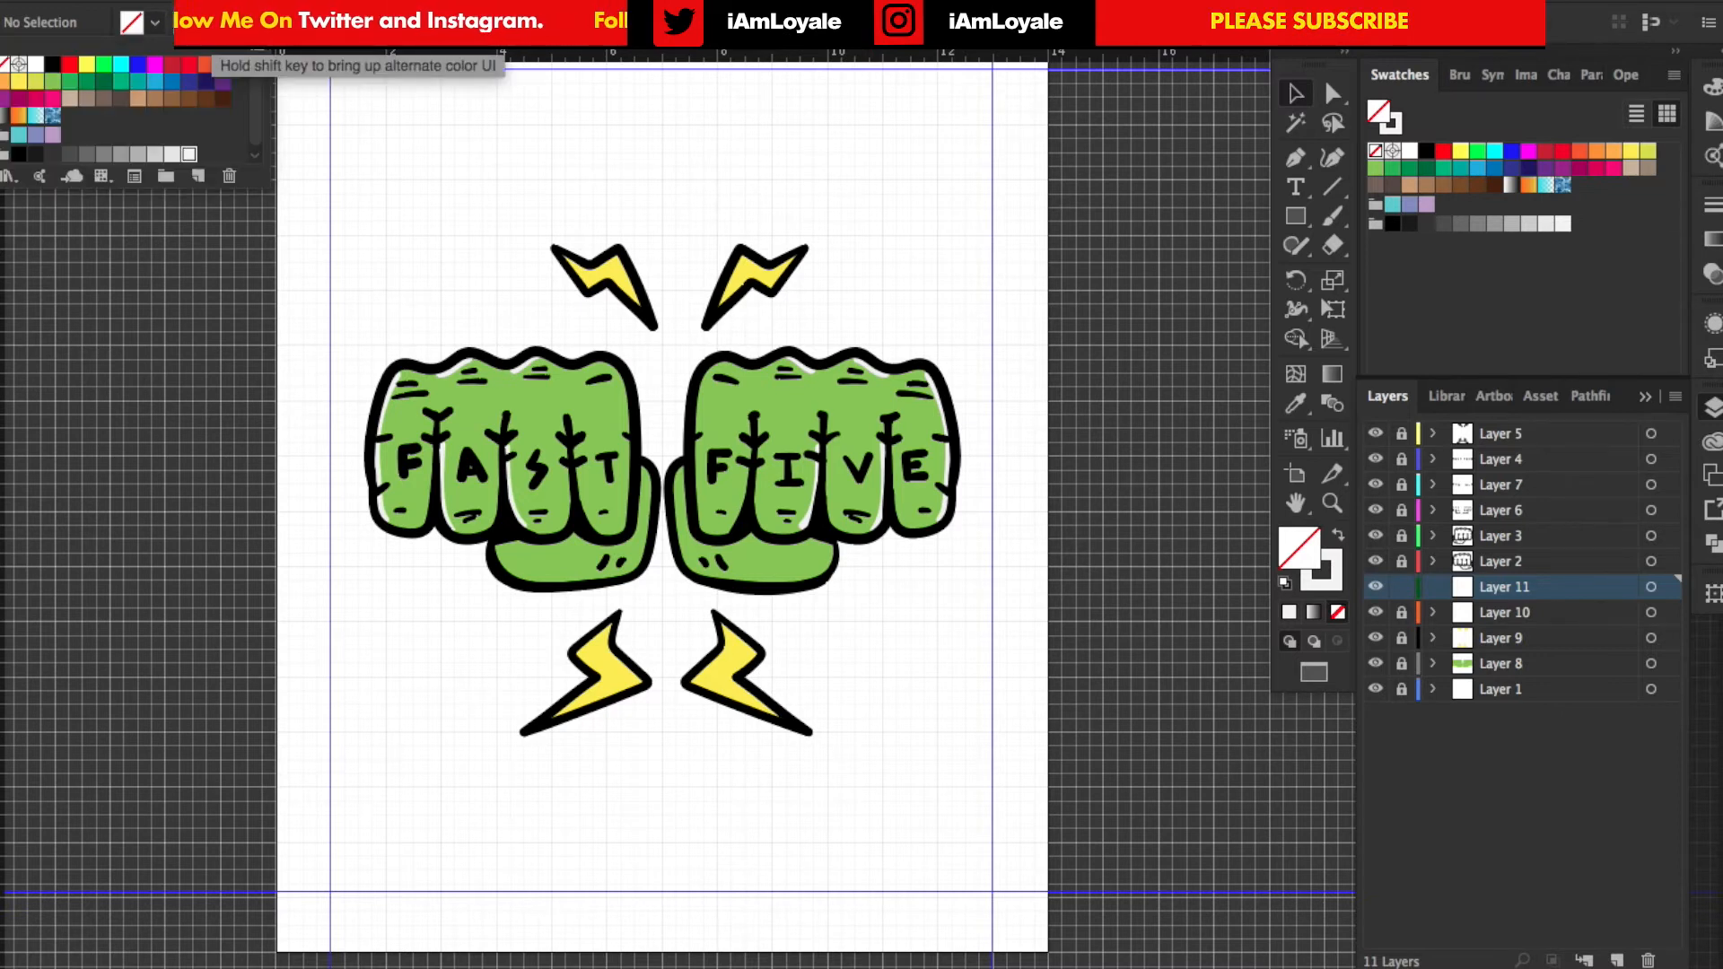
left_click(39, 101)
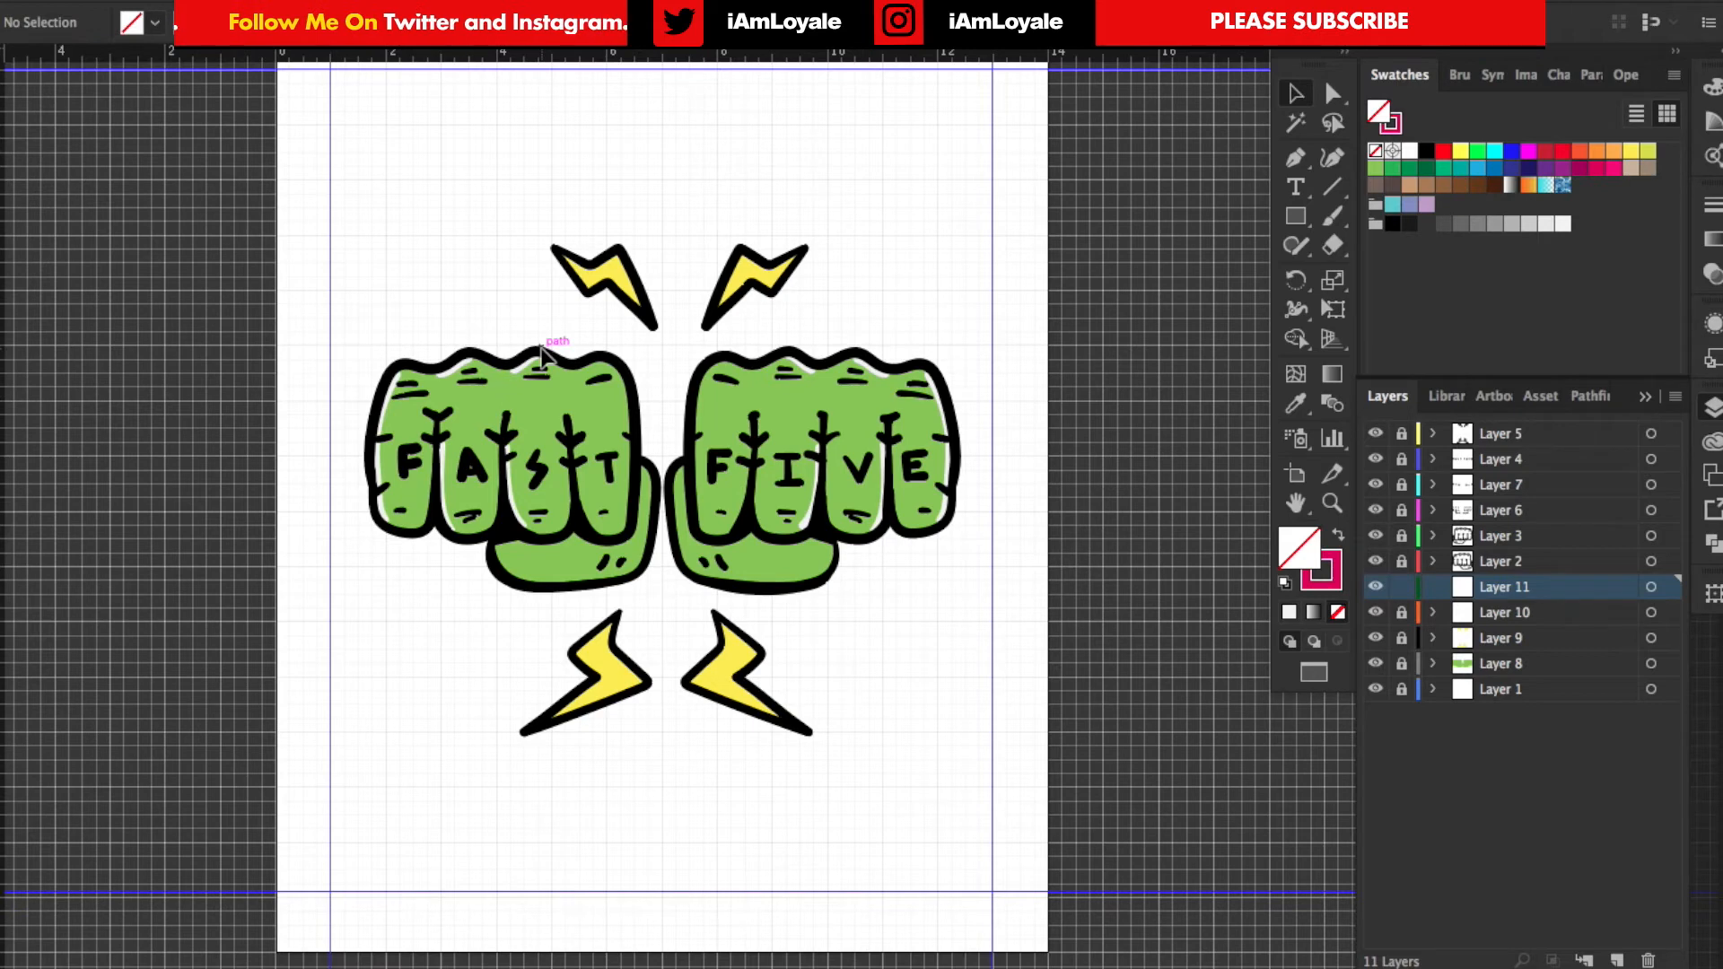
scroll(548, 354, "up", 2)
scroll(548, 352, "up", 2)
scroll(547, 353, "up", 1)
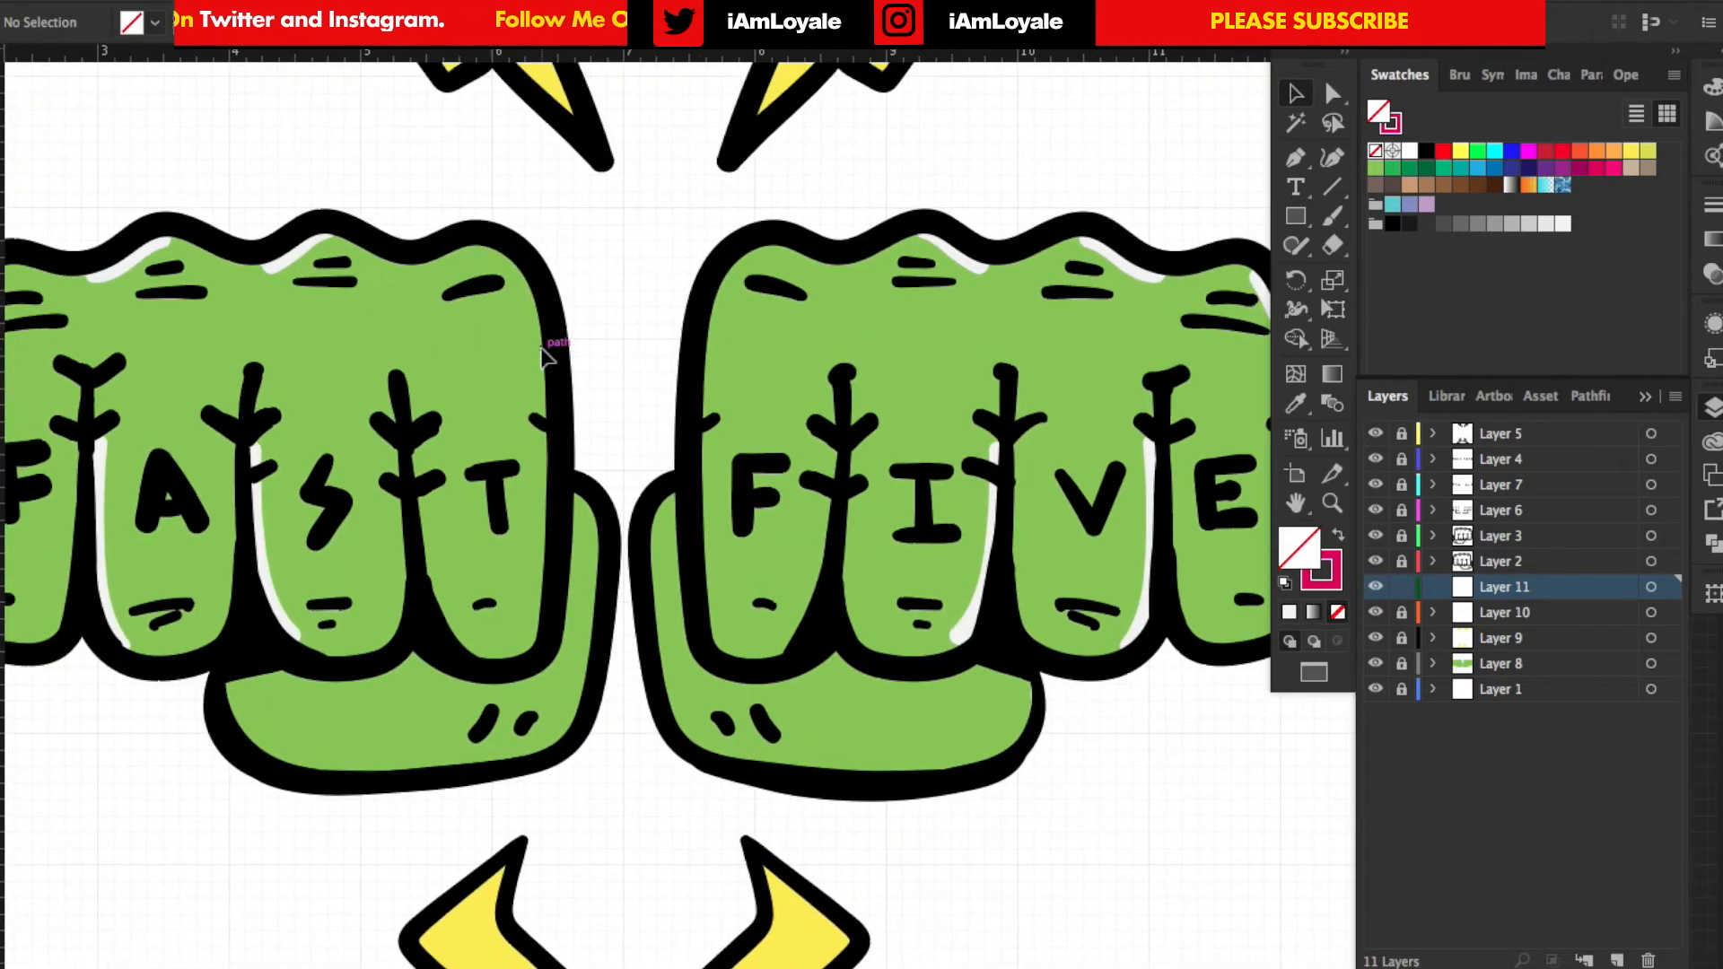
scroll(549, 354, "up", 2)
scroll(471, 350, "up", 2)
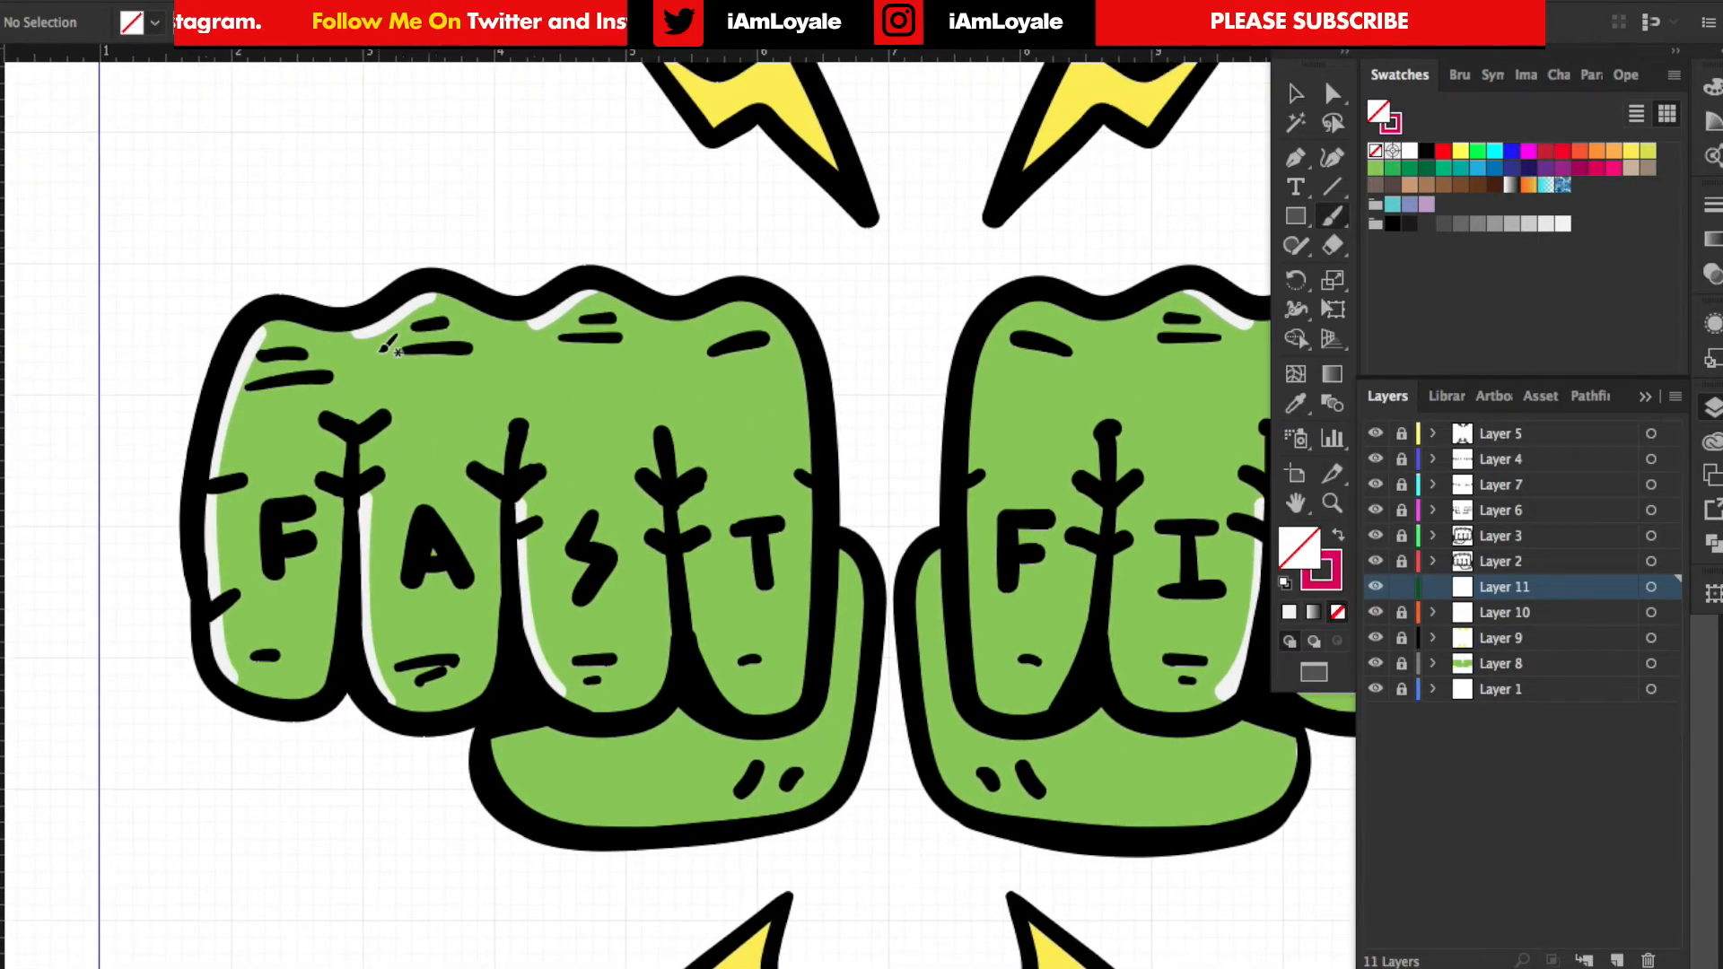
- Paint magenta shading strokes under a knuckle mark and along three finger branches
left_click_drag(249, 398, 340, 381)
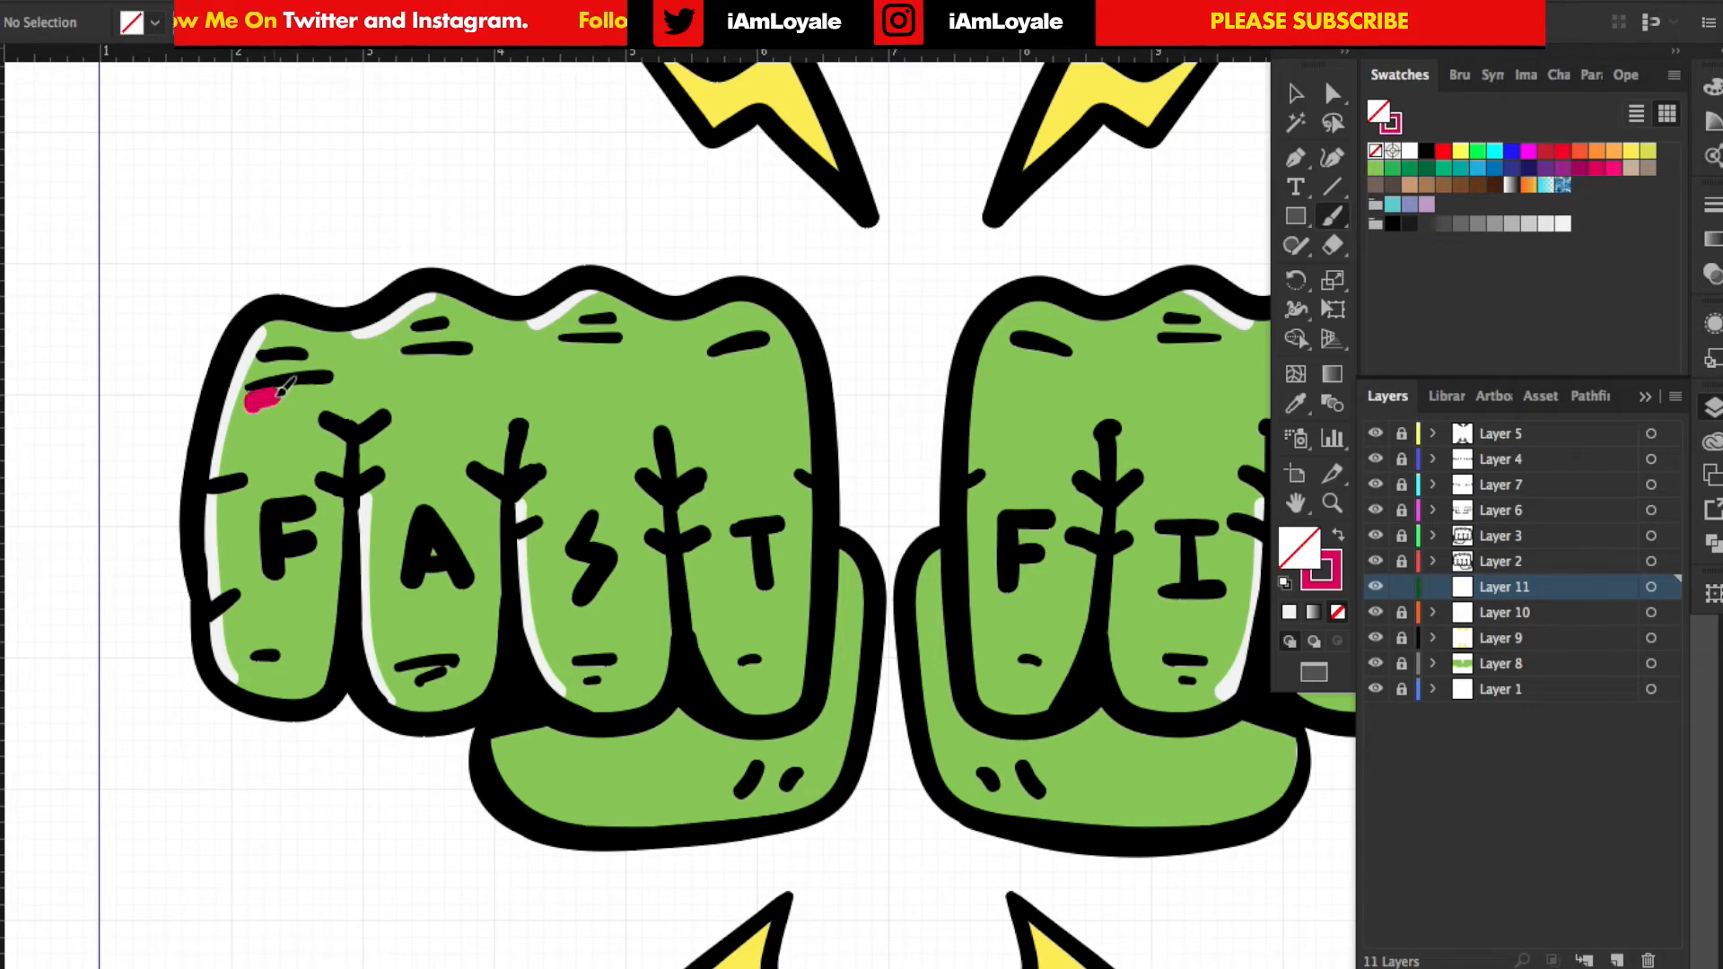
scroll(344, 382, "up", 2)
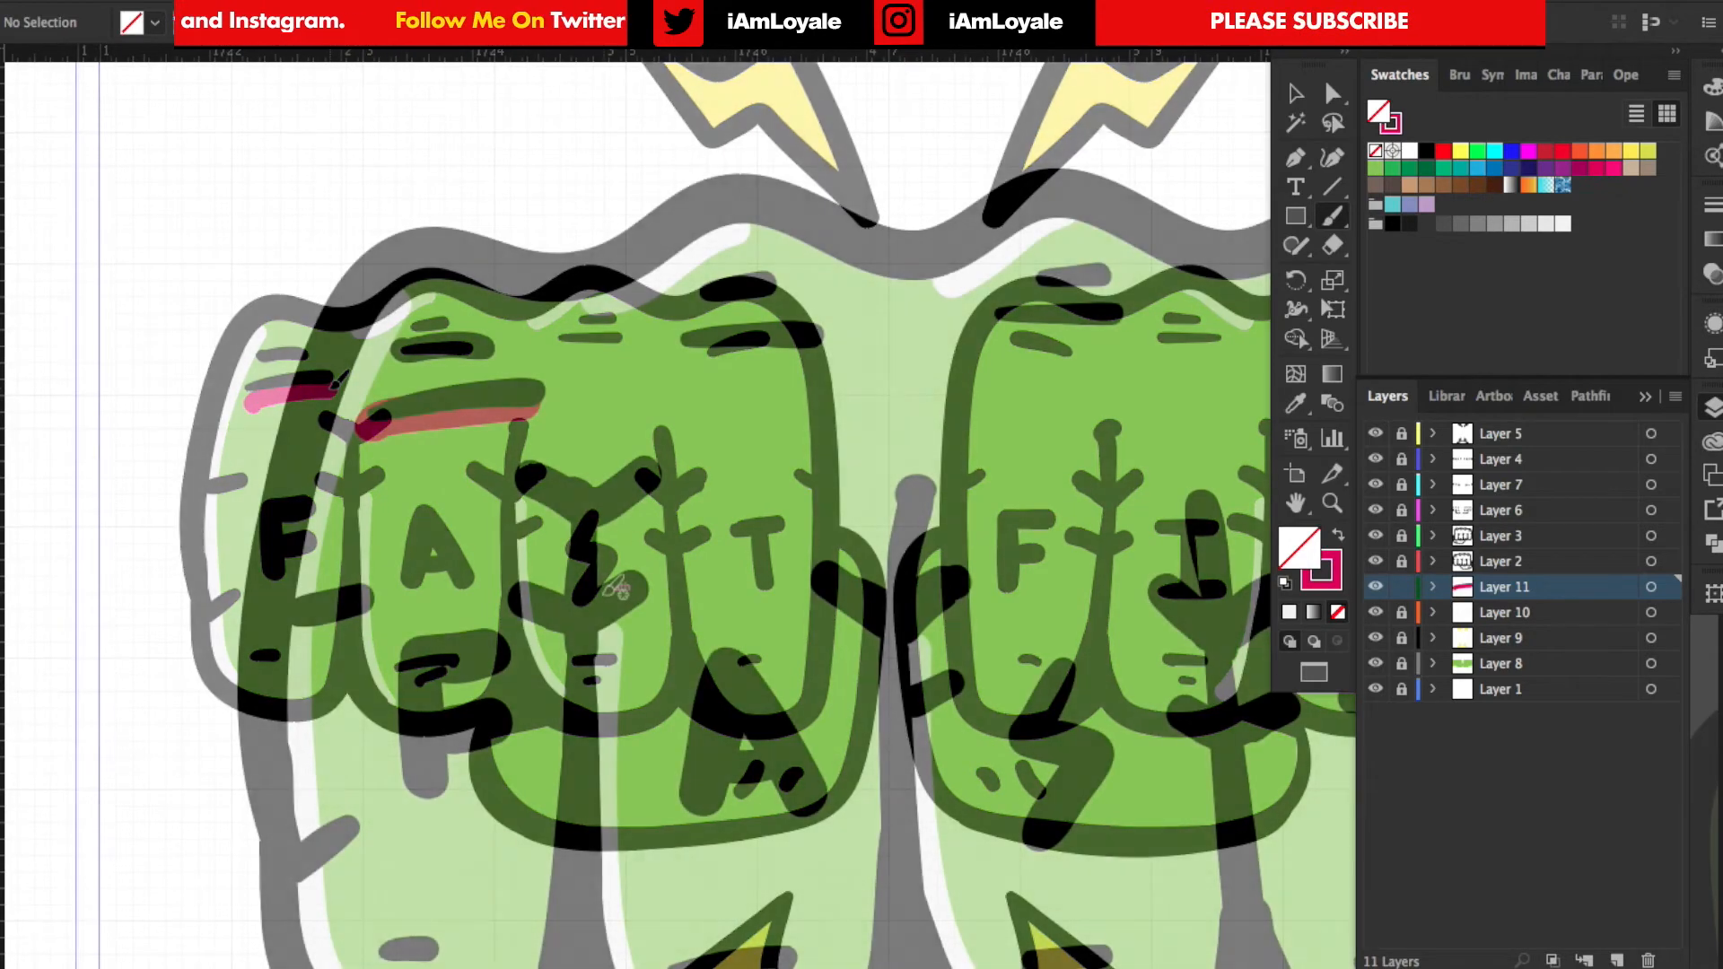
left_click_drag(650, 485, 599, 581)
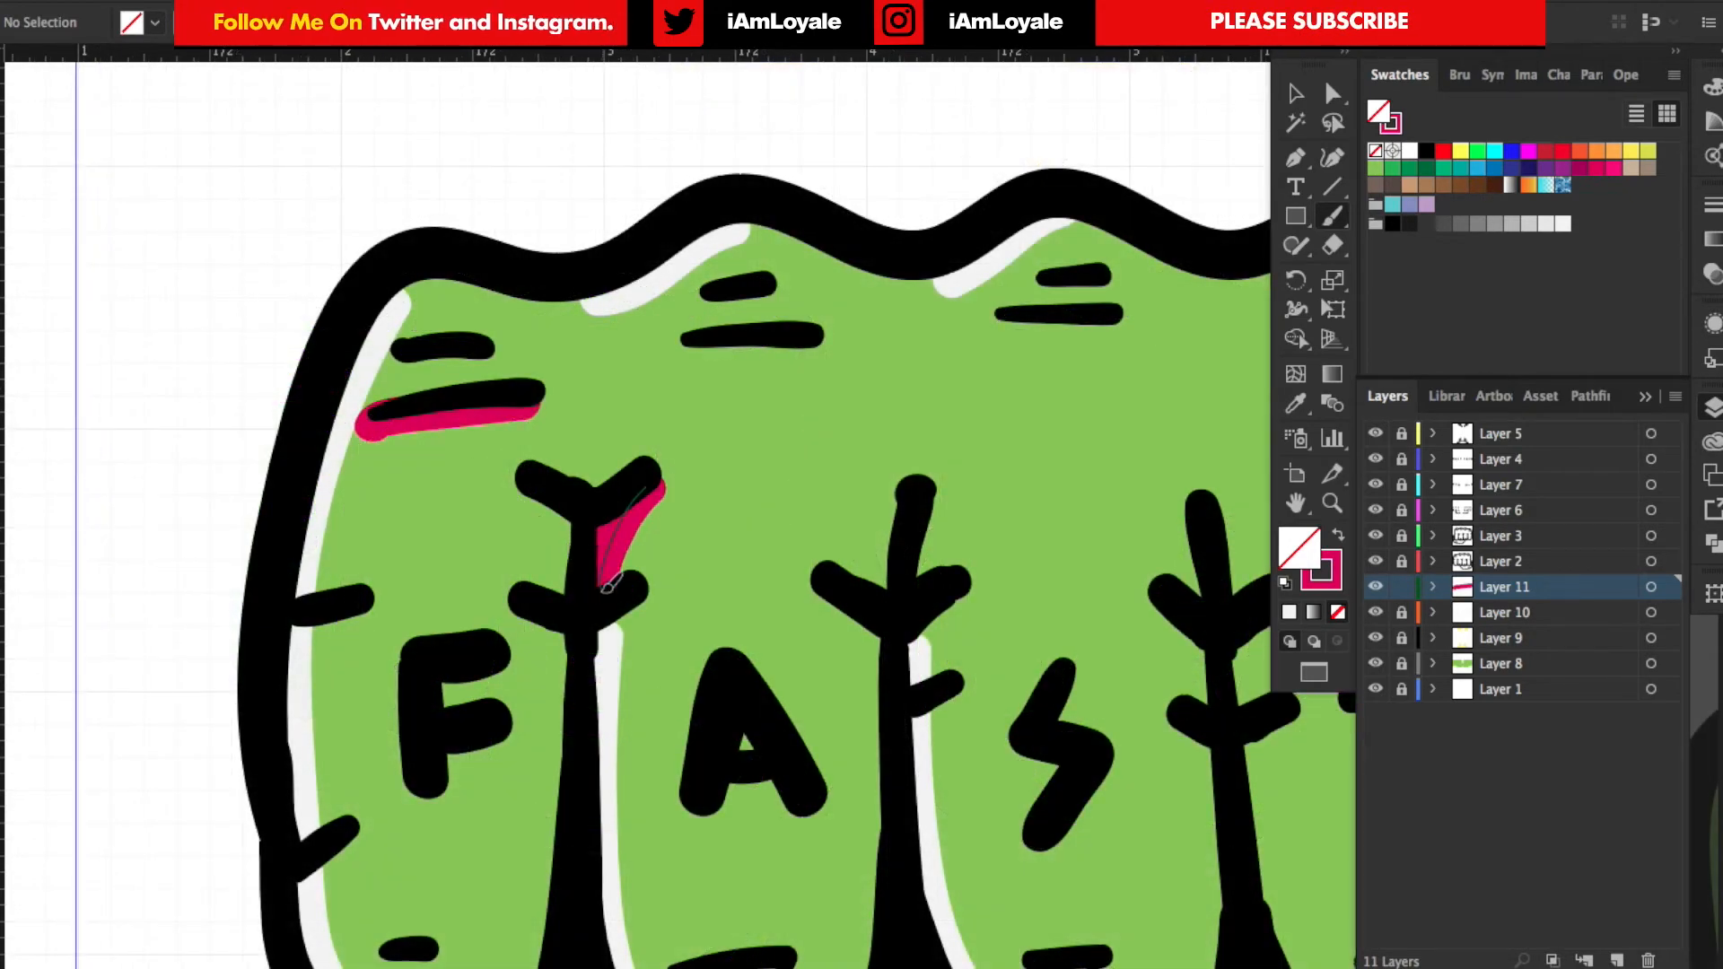
left_click_drag(943, 495, 926, 572)
scroll(930, 539, "down", 2)
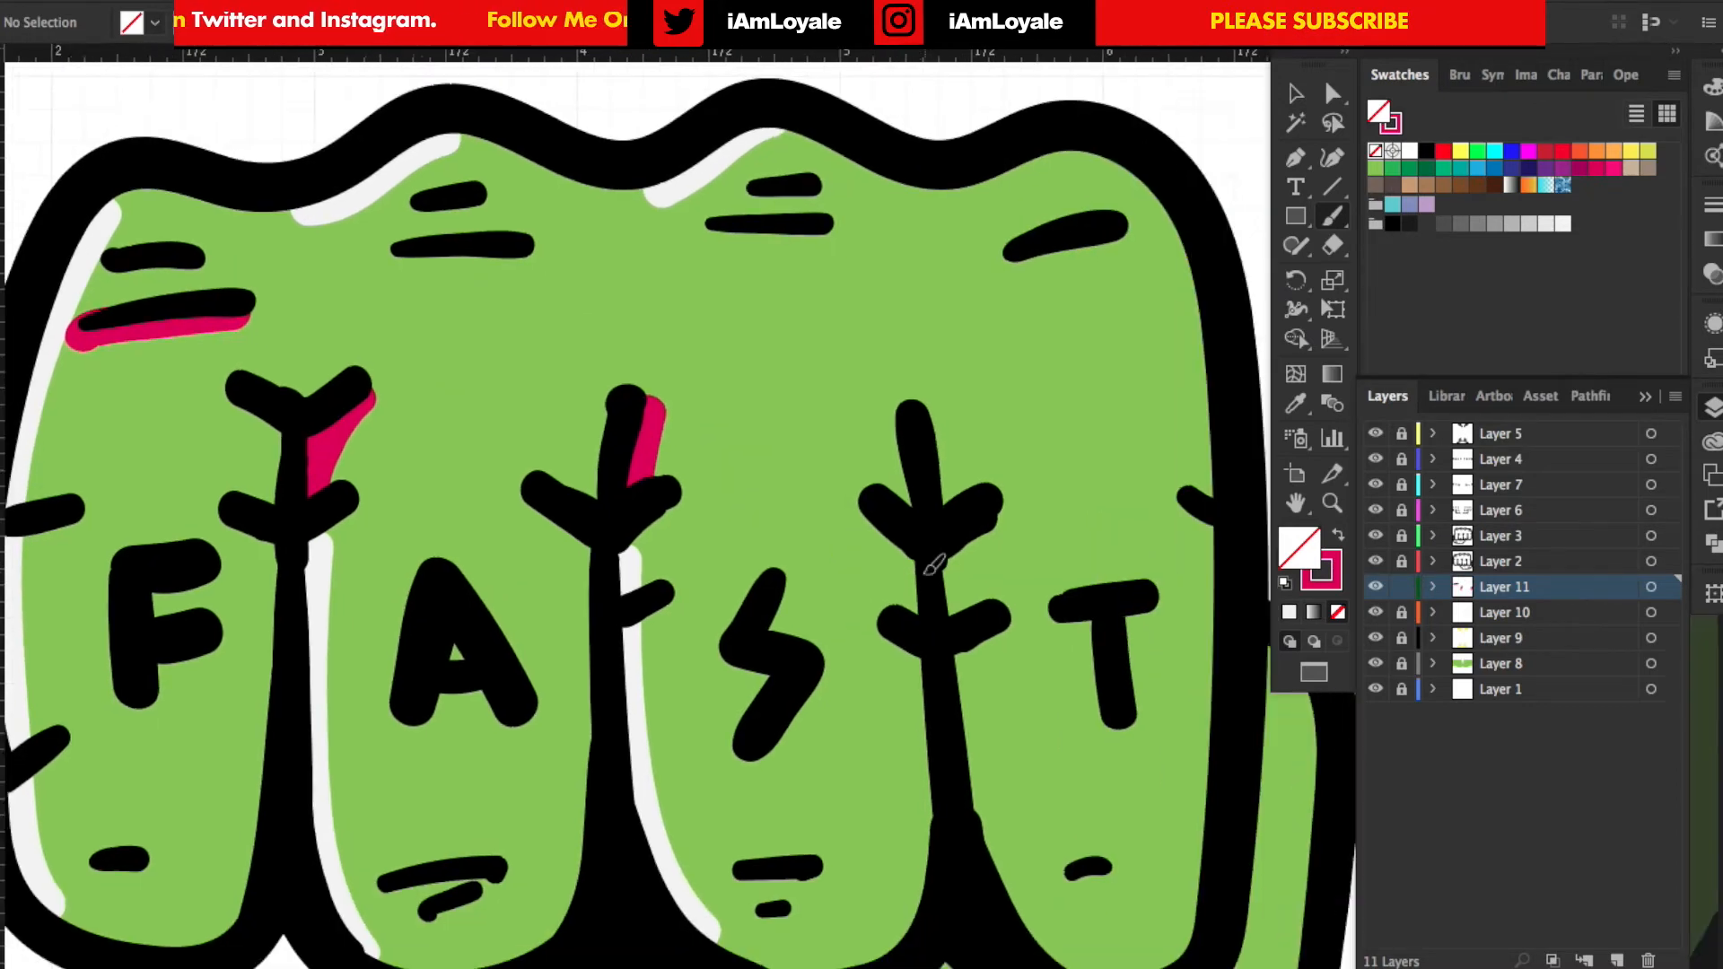
left_click_drag(794, 451, 781, 485)
key("ctrl+0")
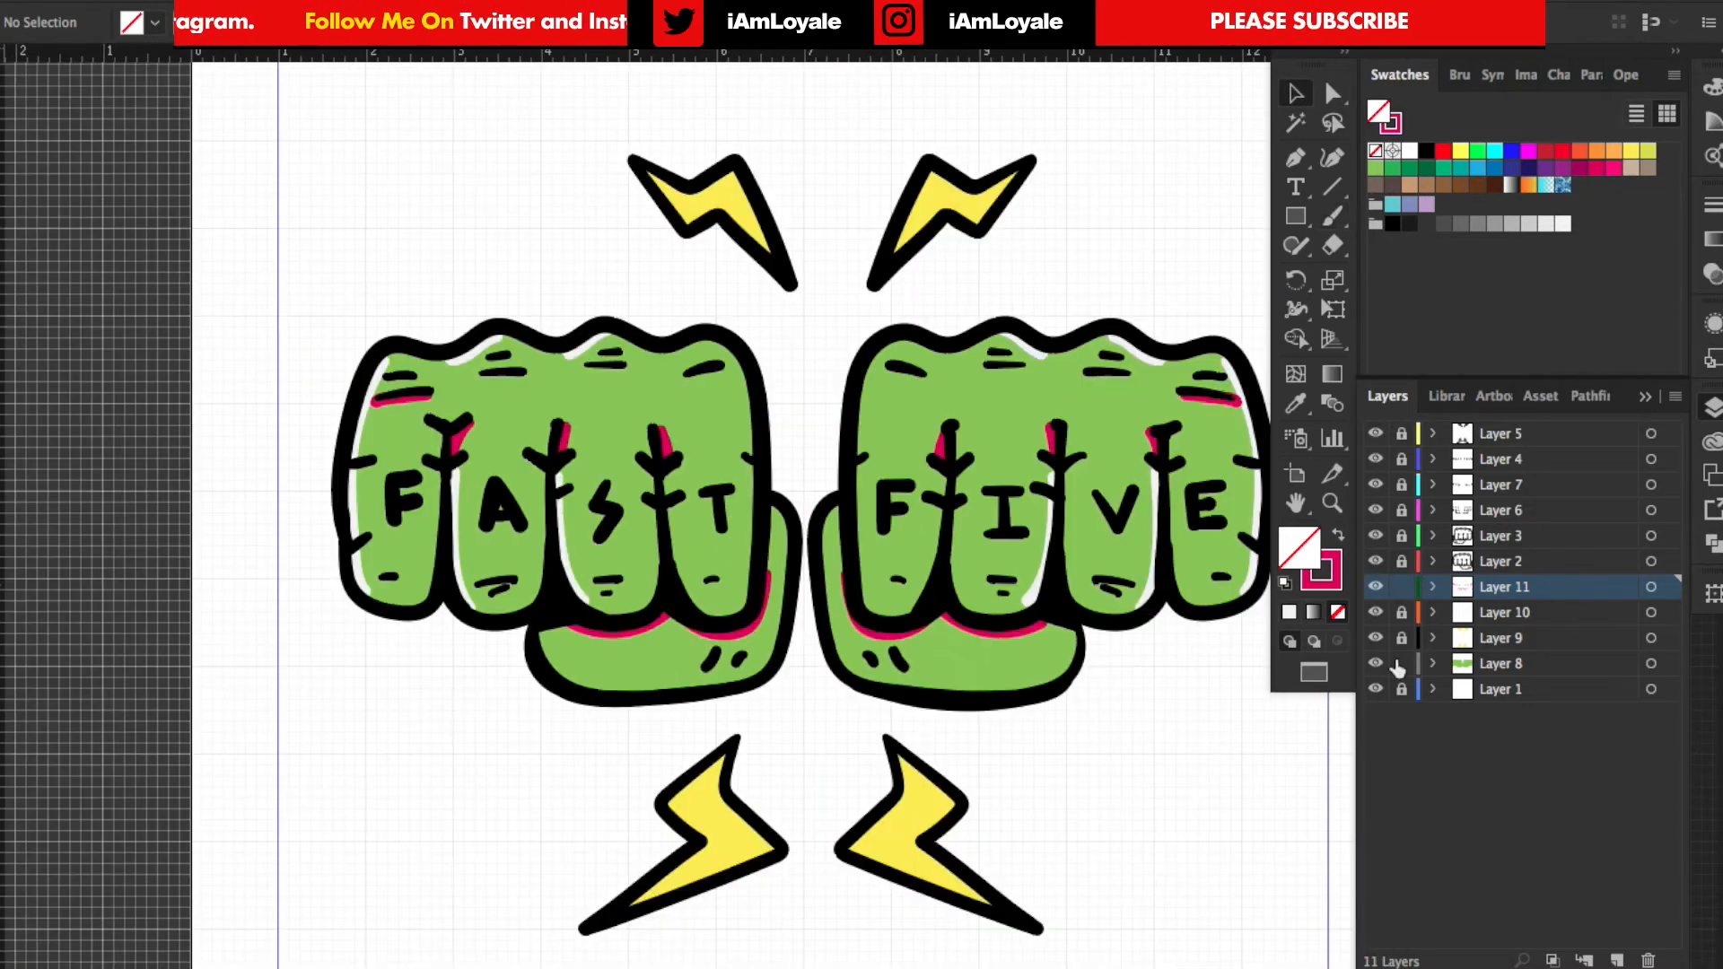
- Recolour the fist fill shapes brown and pick a darker brown swatch for edge shading
left_click(1651, 664)
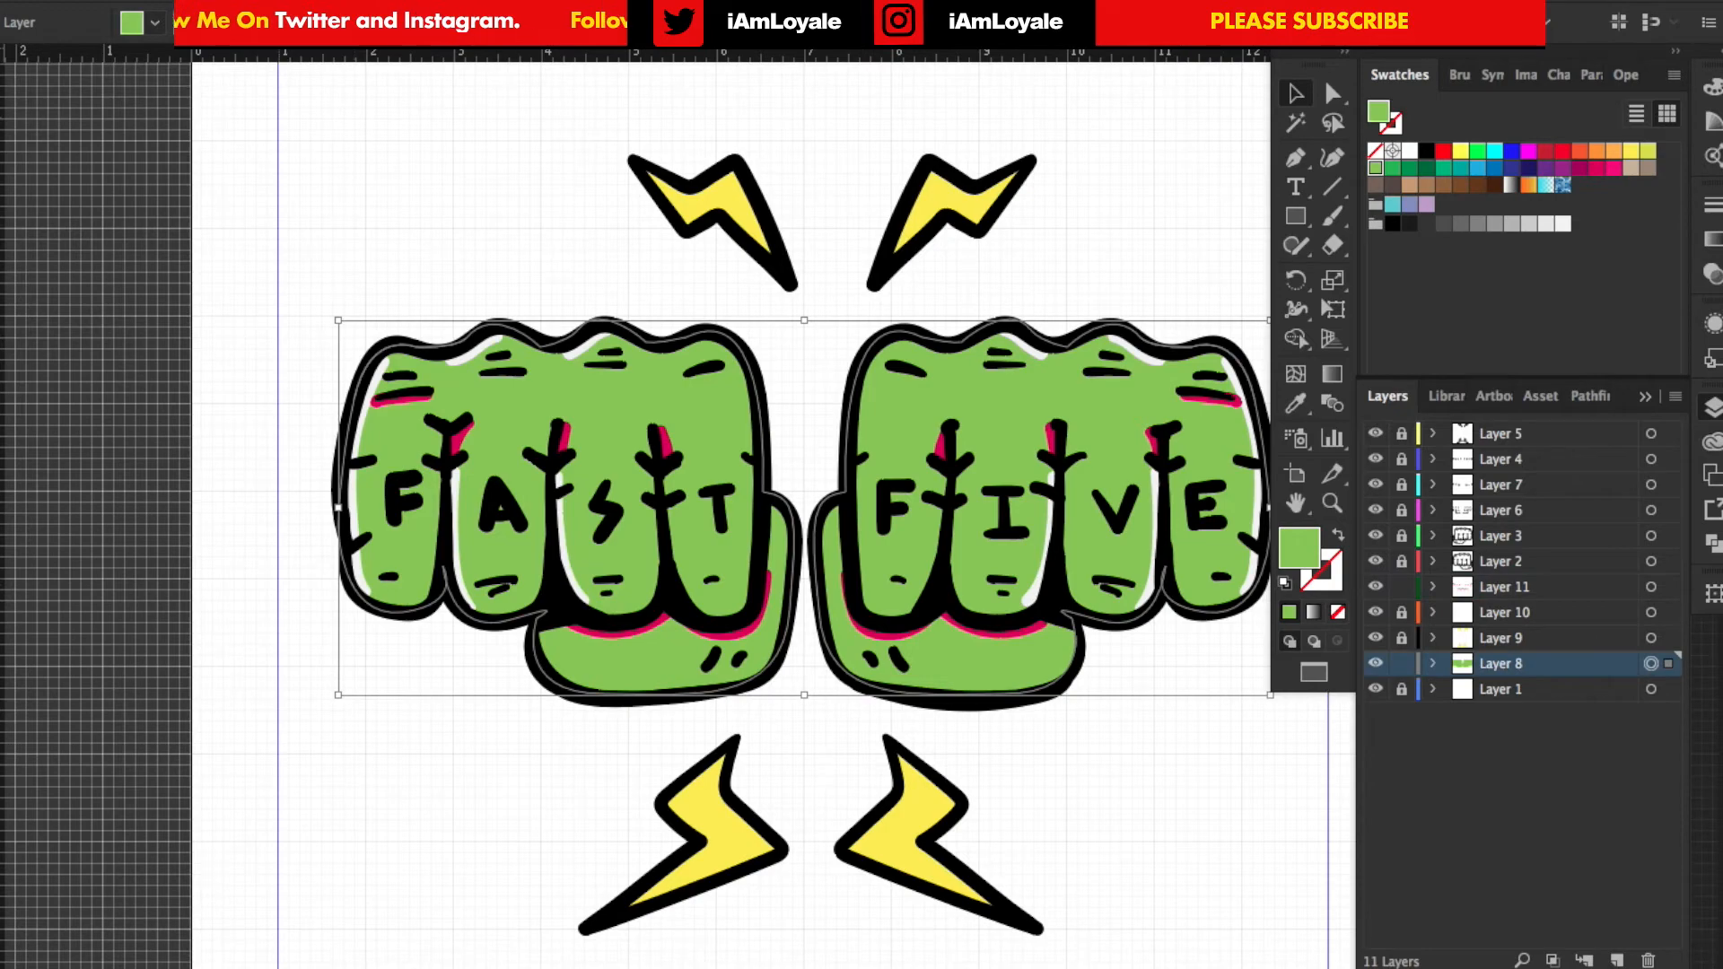
left_click(153, 22)
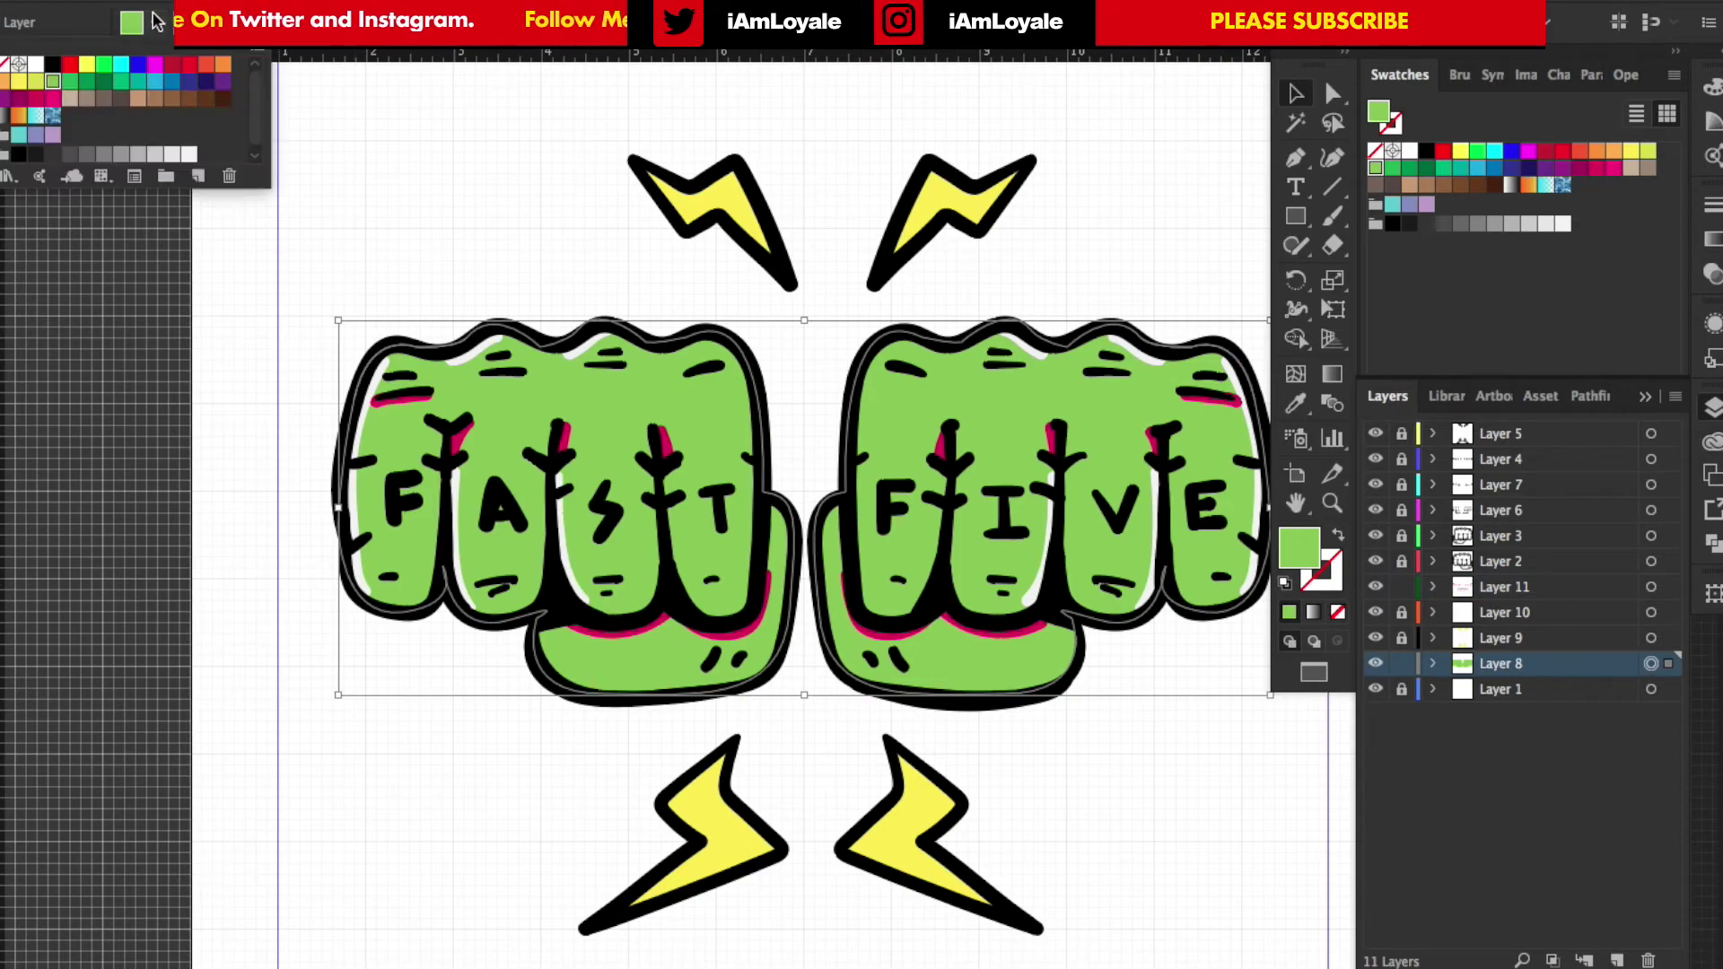
left_click(156, 105)
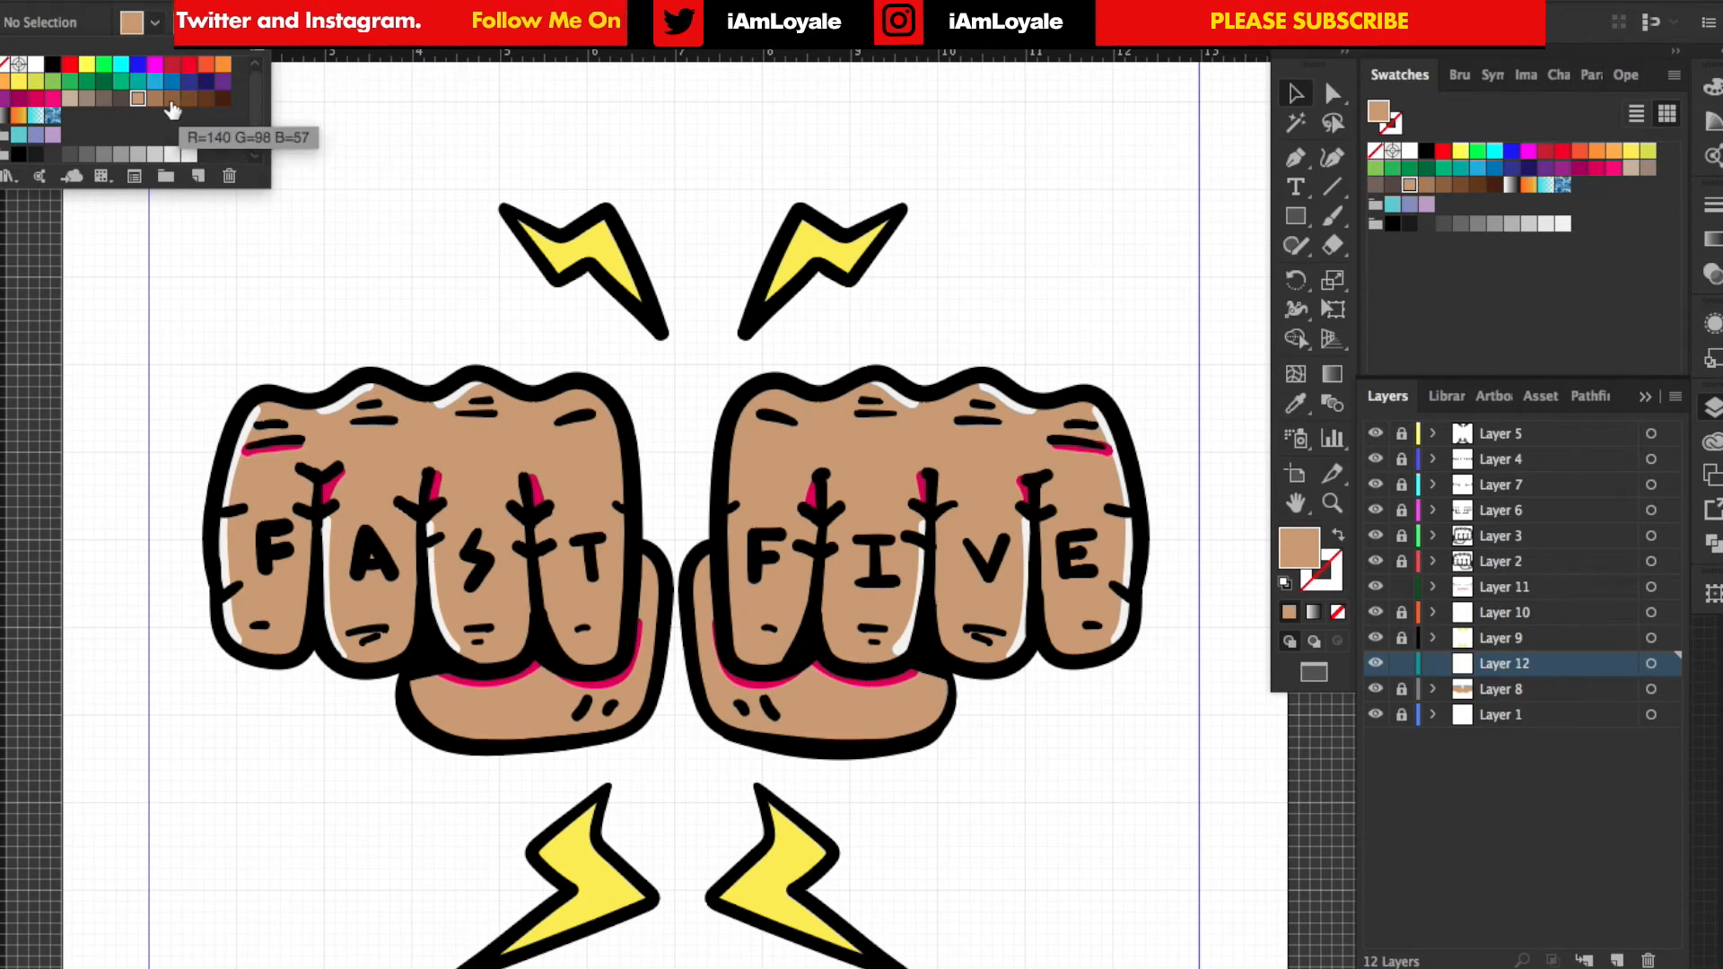
left_click(171, 102)
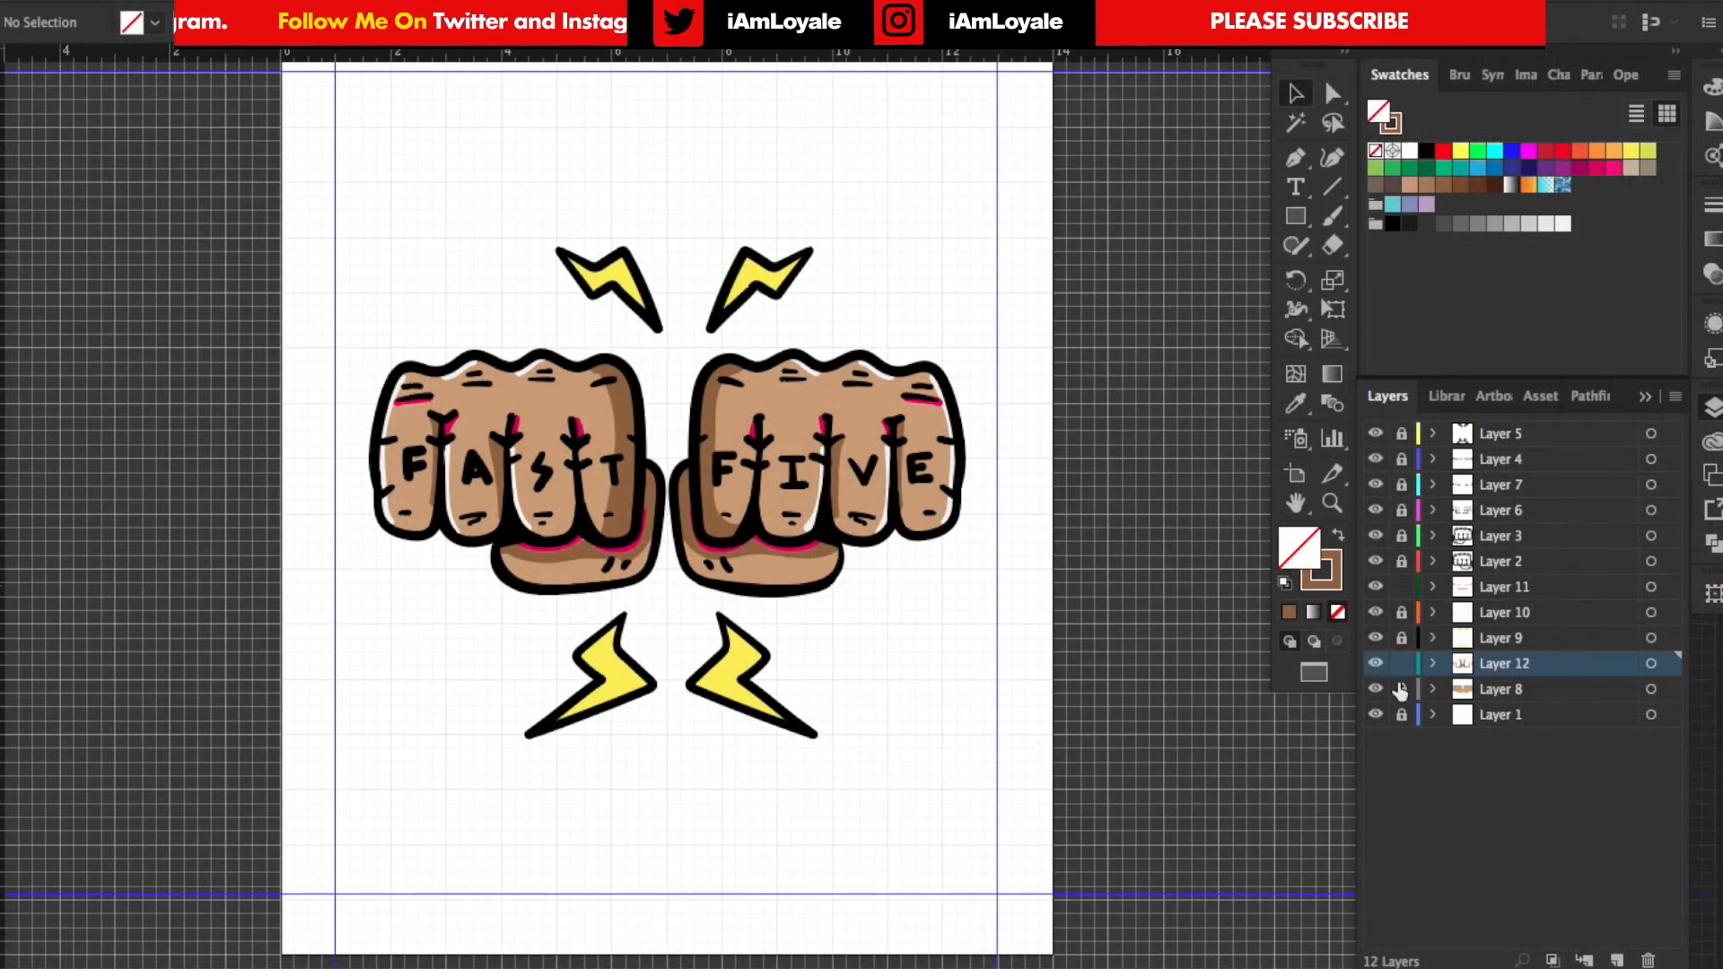
- Collect Layers 8 through 5 into one new combined Layer 13
left_click(1401, 690)
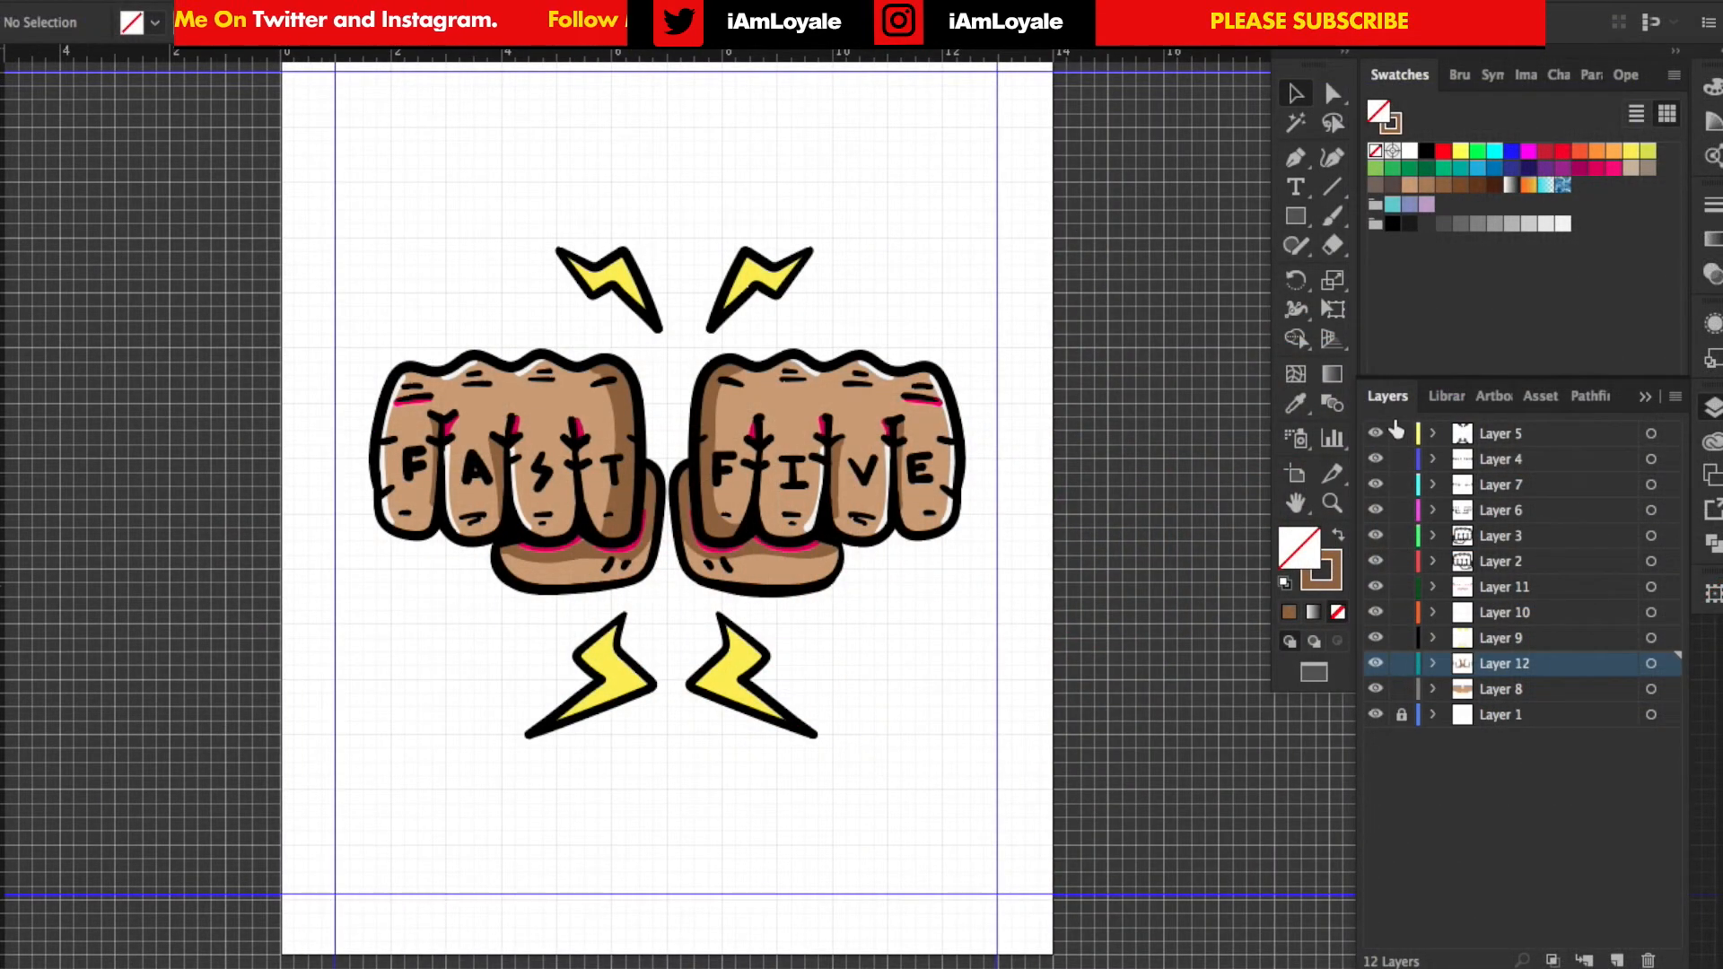
left_click(1549, 688)
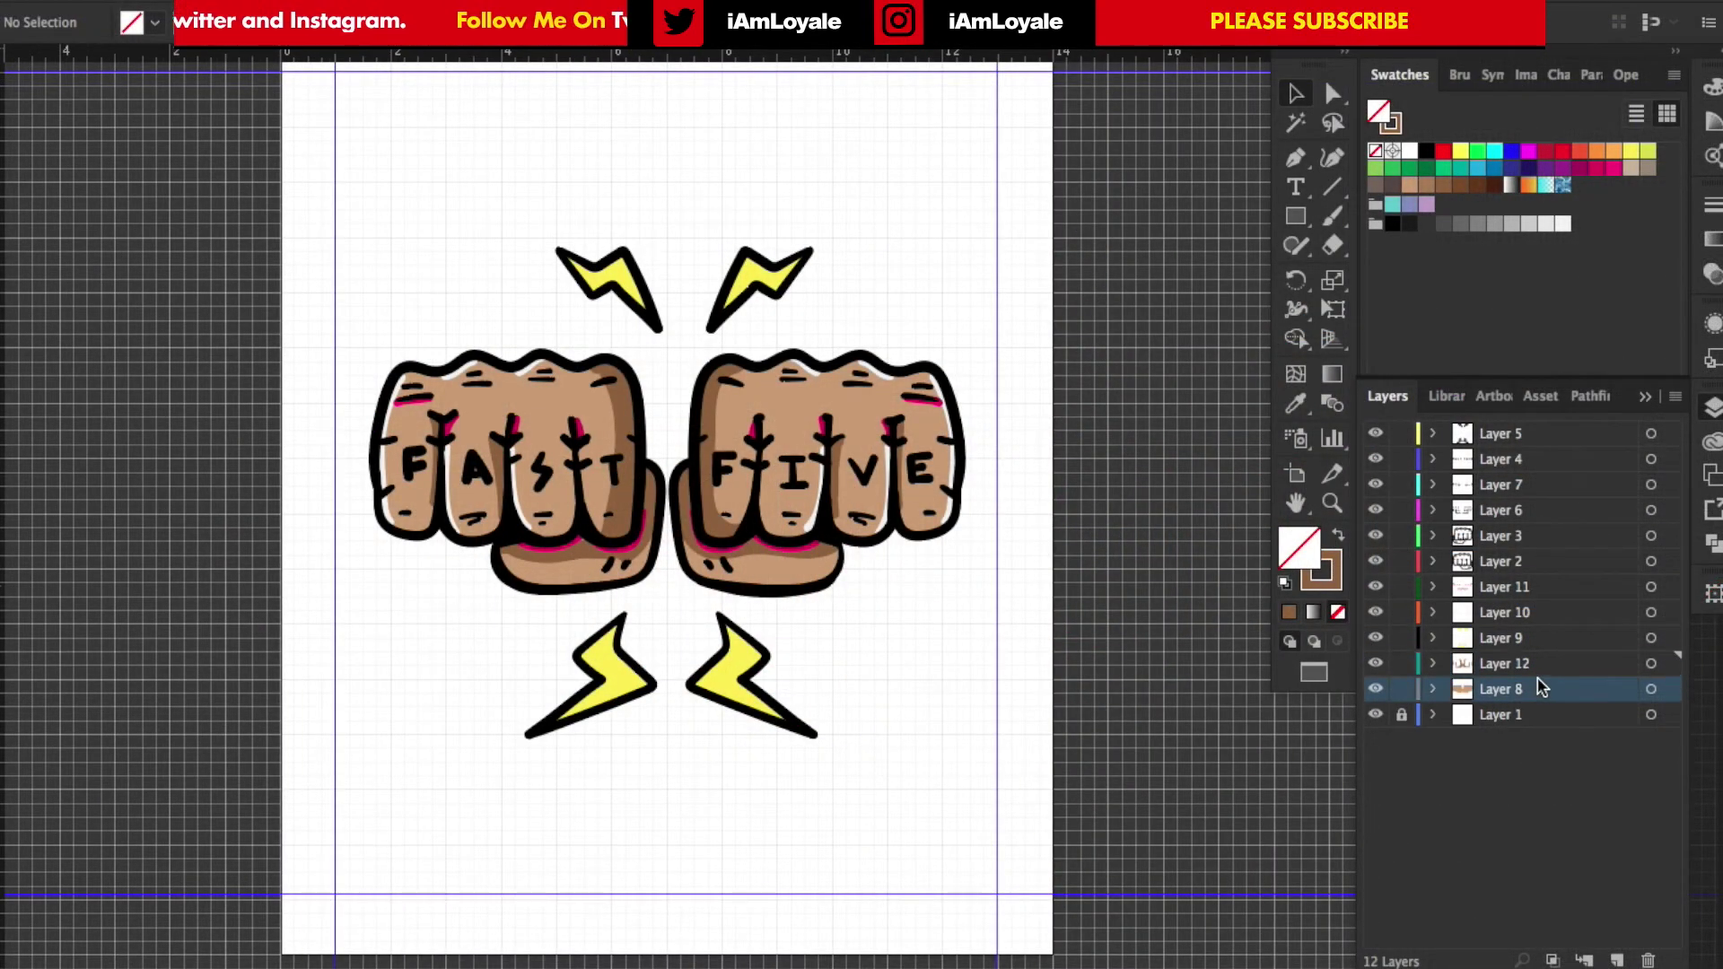
left_click(1536, 438, "shift")
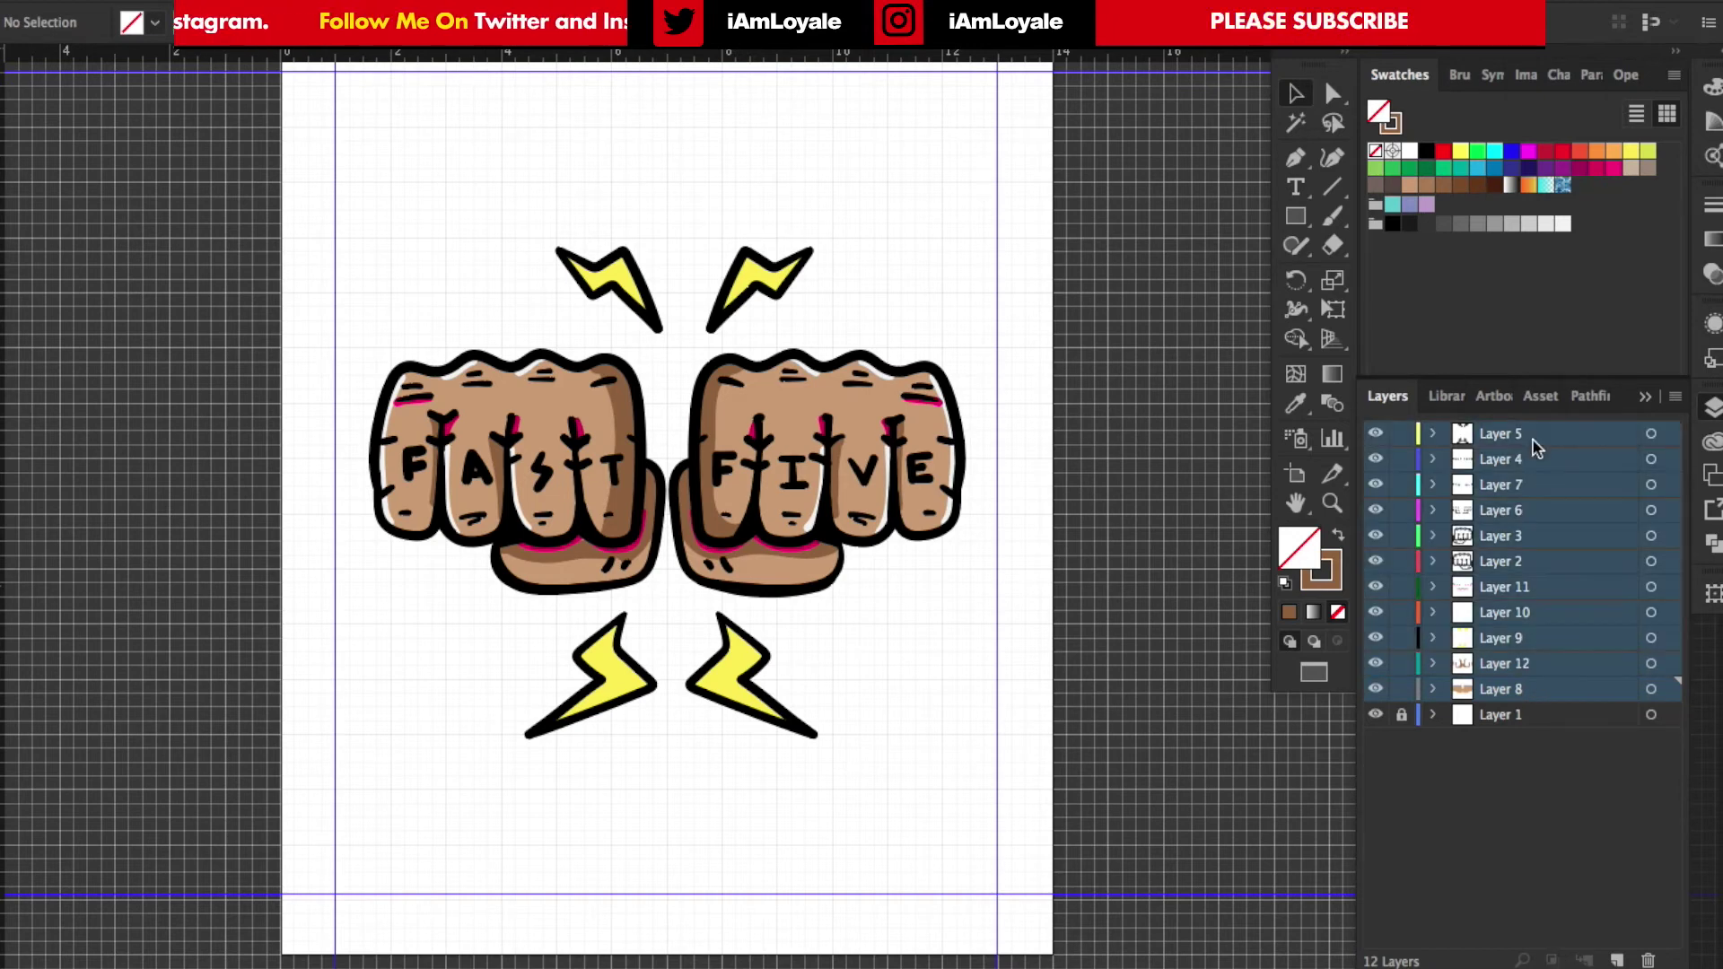
left_click(1677, 405)
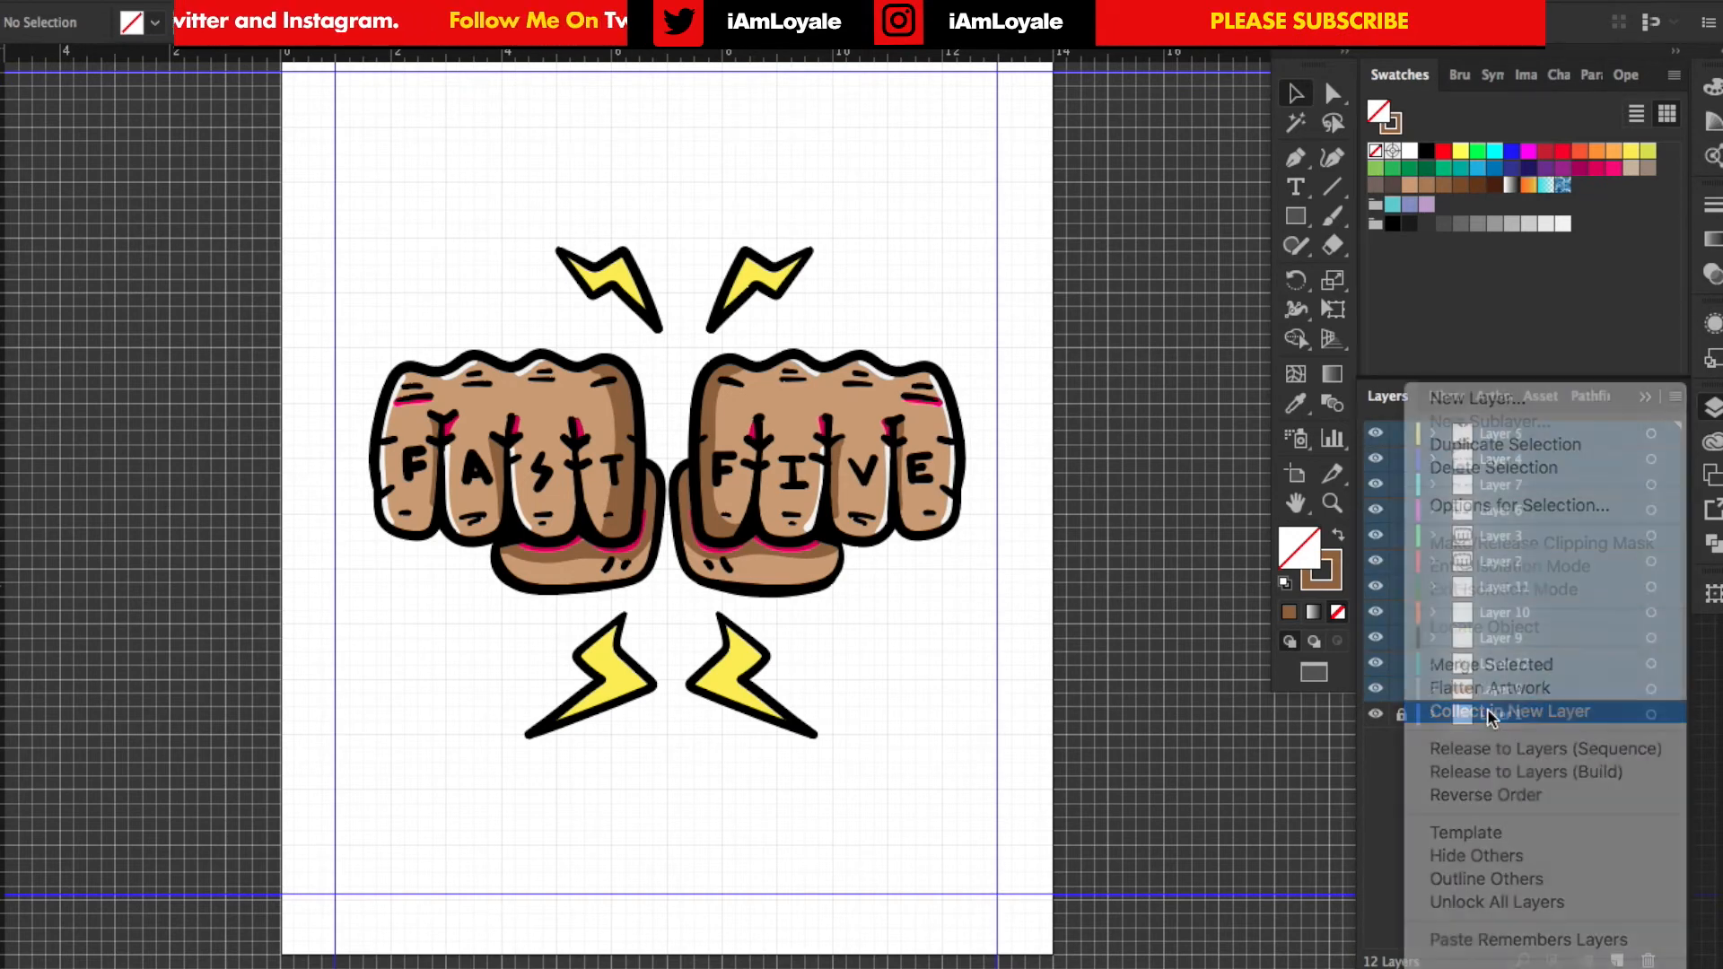
left_click(1490, 713)
- Add empty Layer 14 beneath Layer 13 and lock the combined artwork layer
left_click(1656, 435)
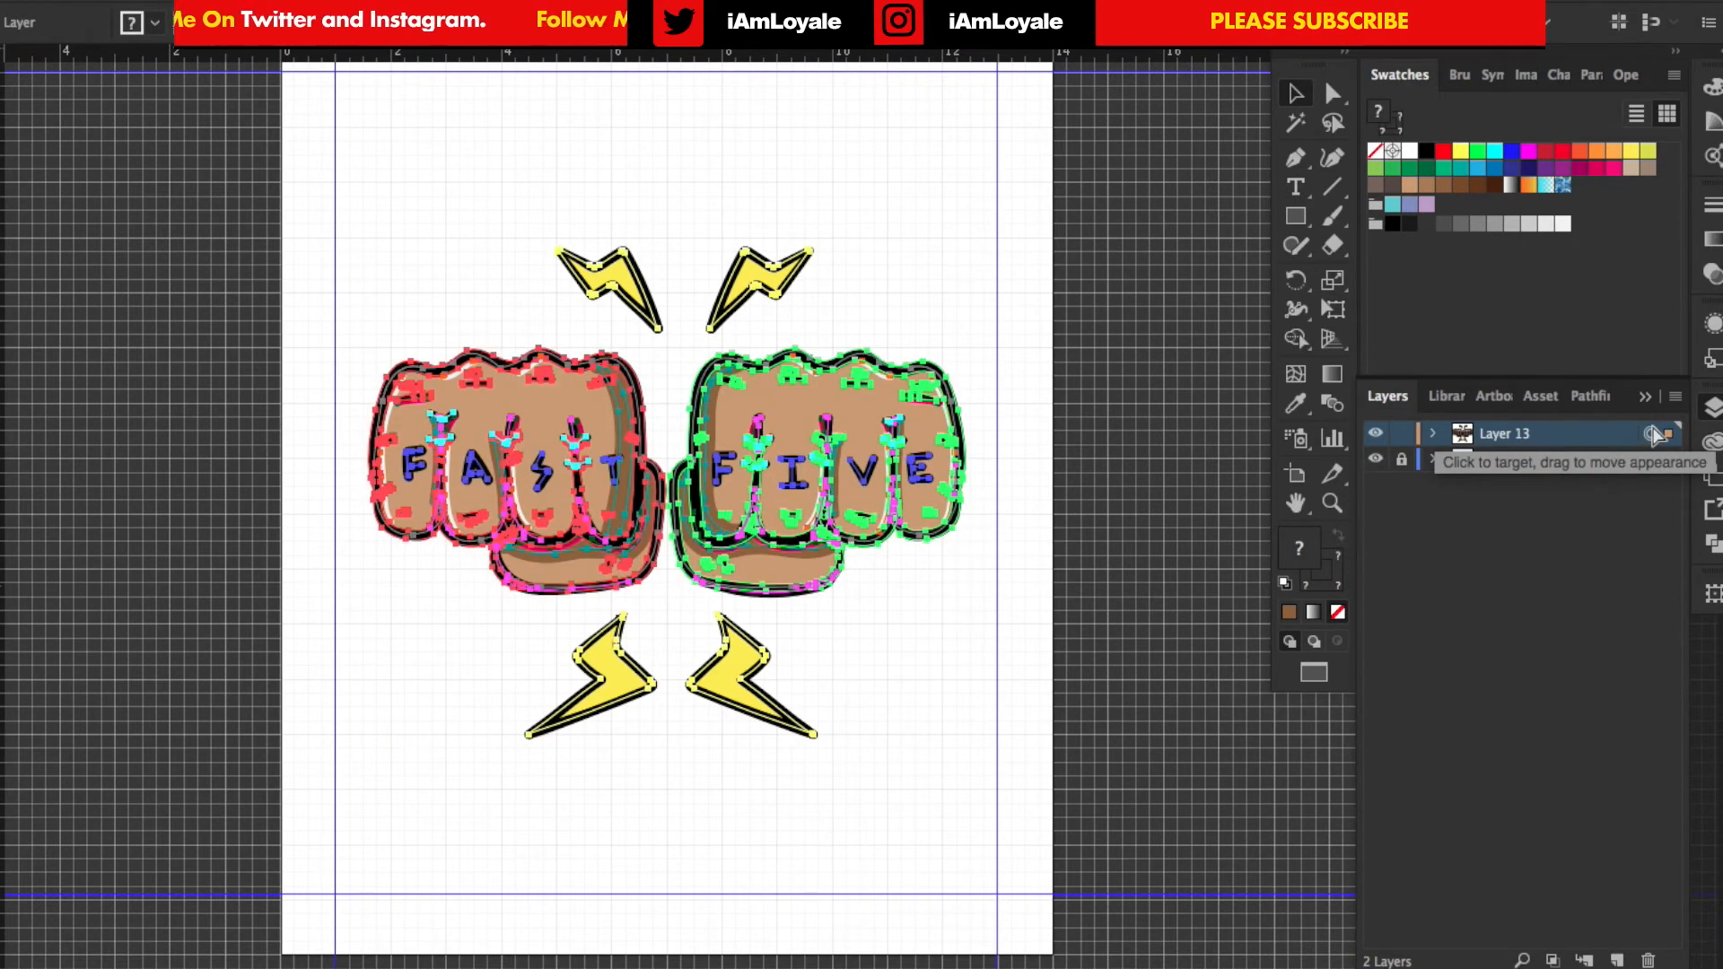
left_click(1615, 960)
left_click_drag(1579, 435, 1579, 471)
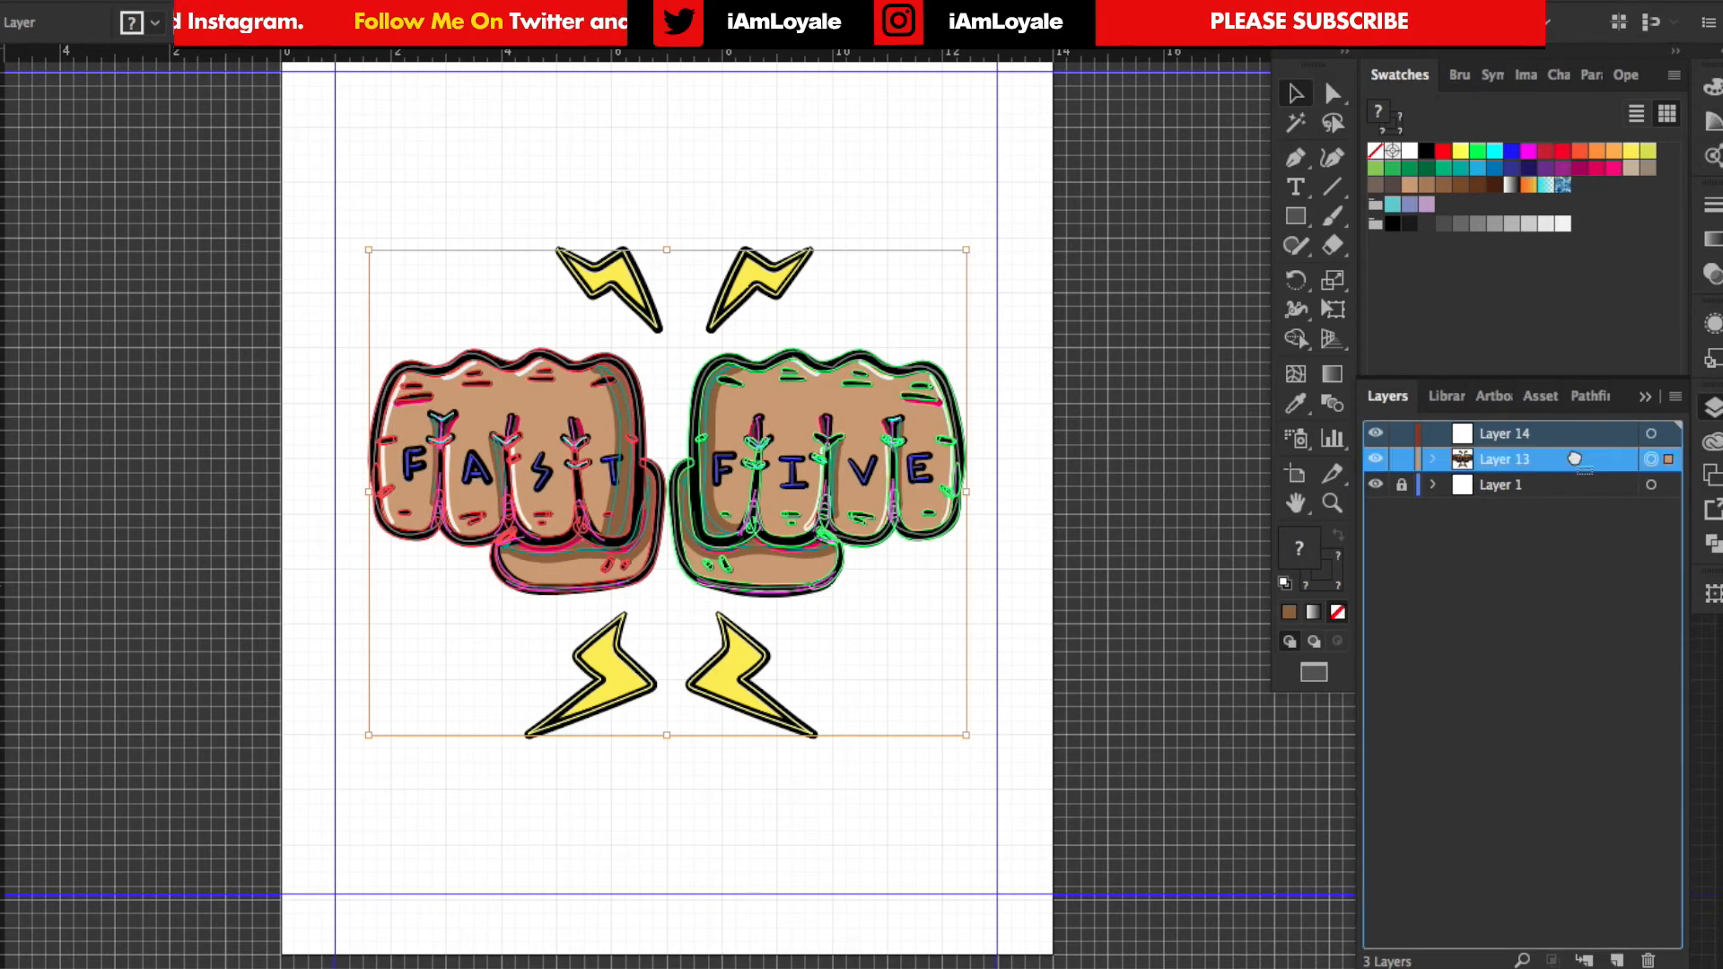
left_click(1434, 434)
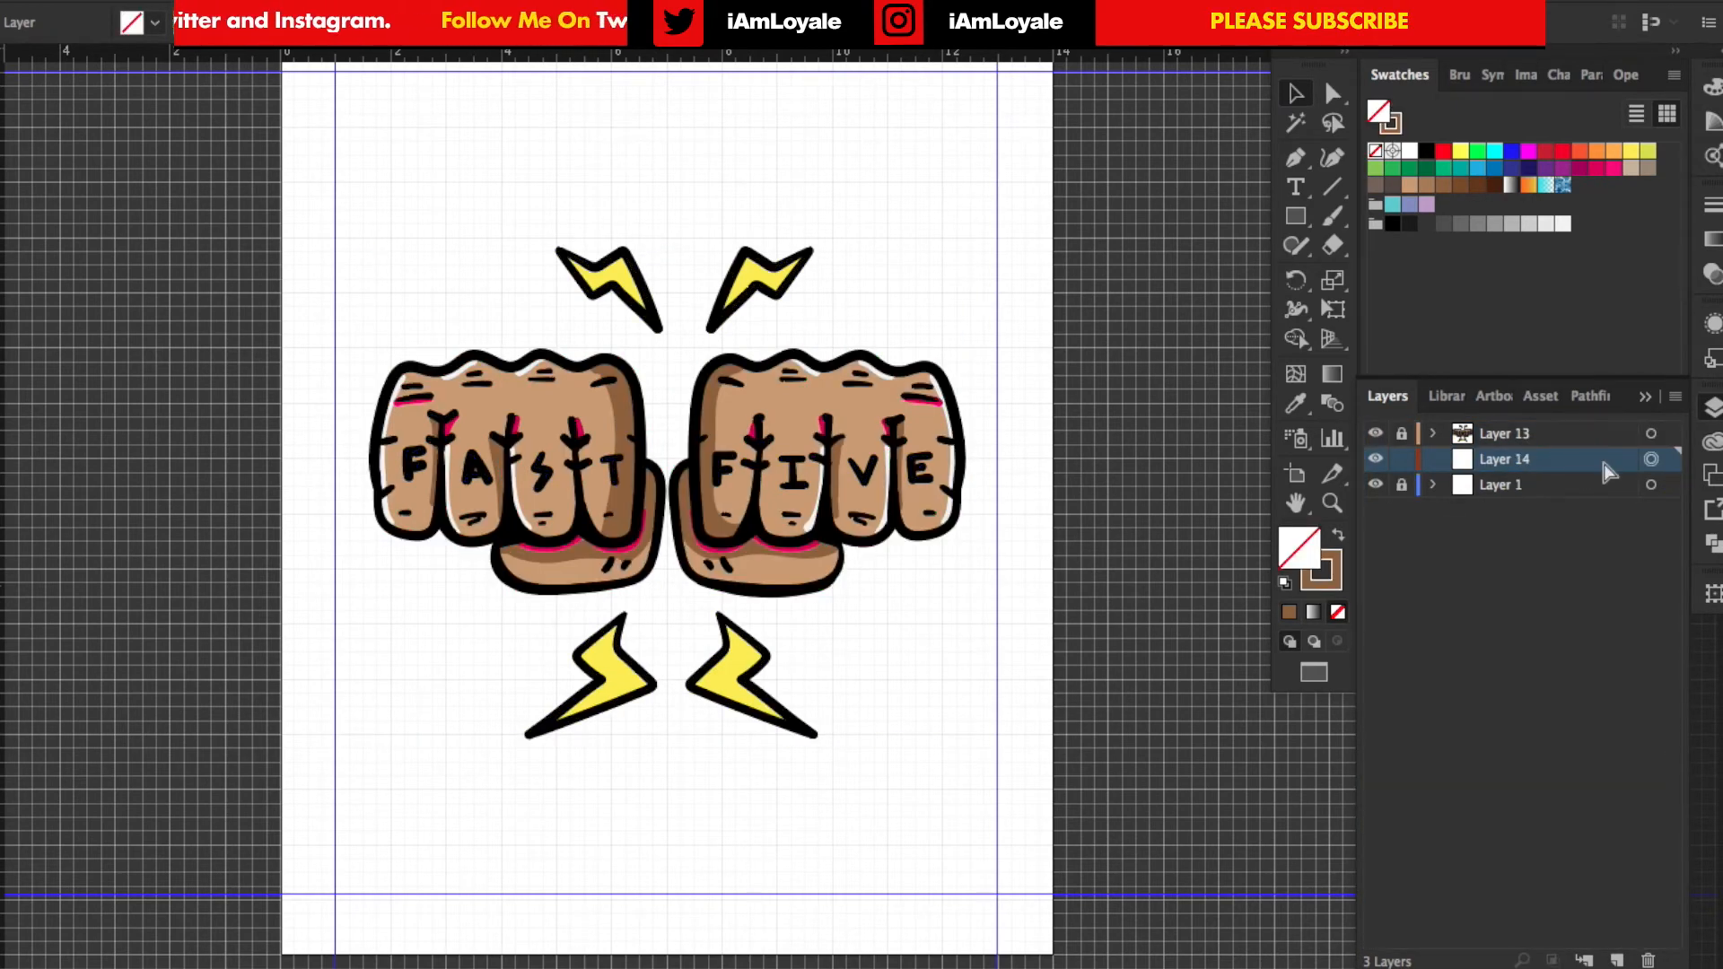
left_click(1650, 458)
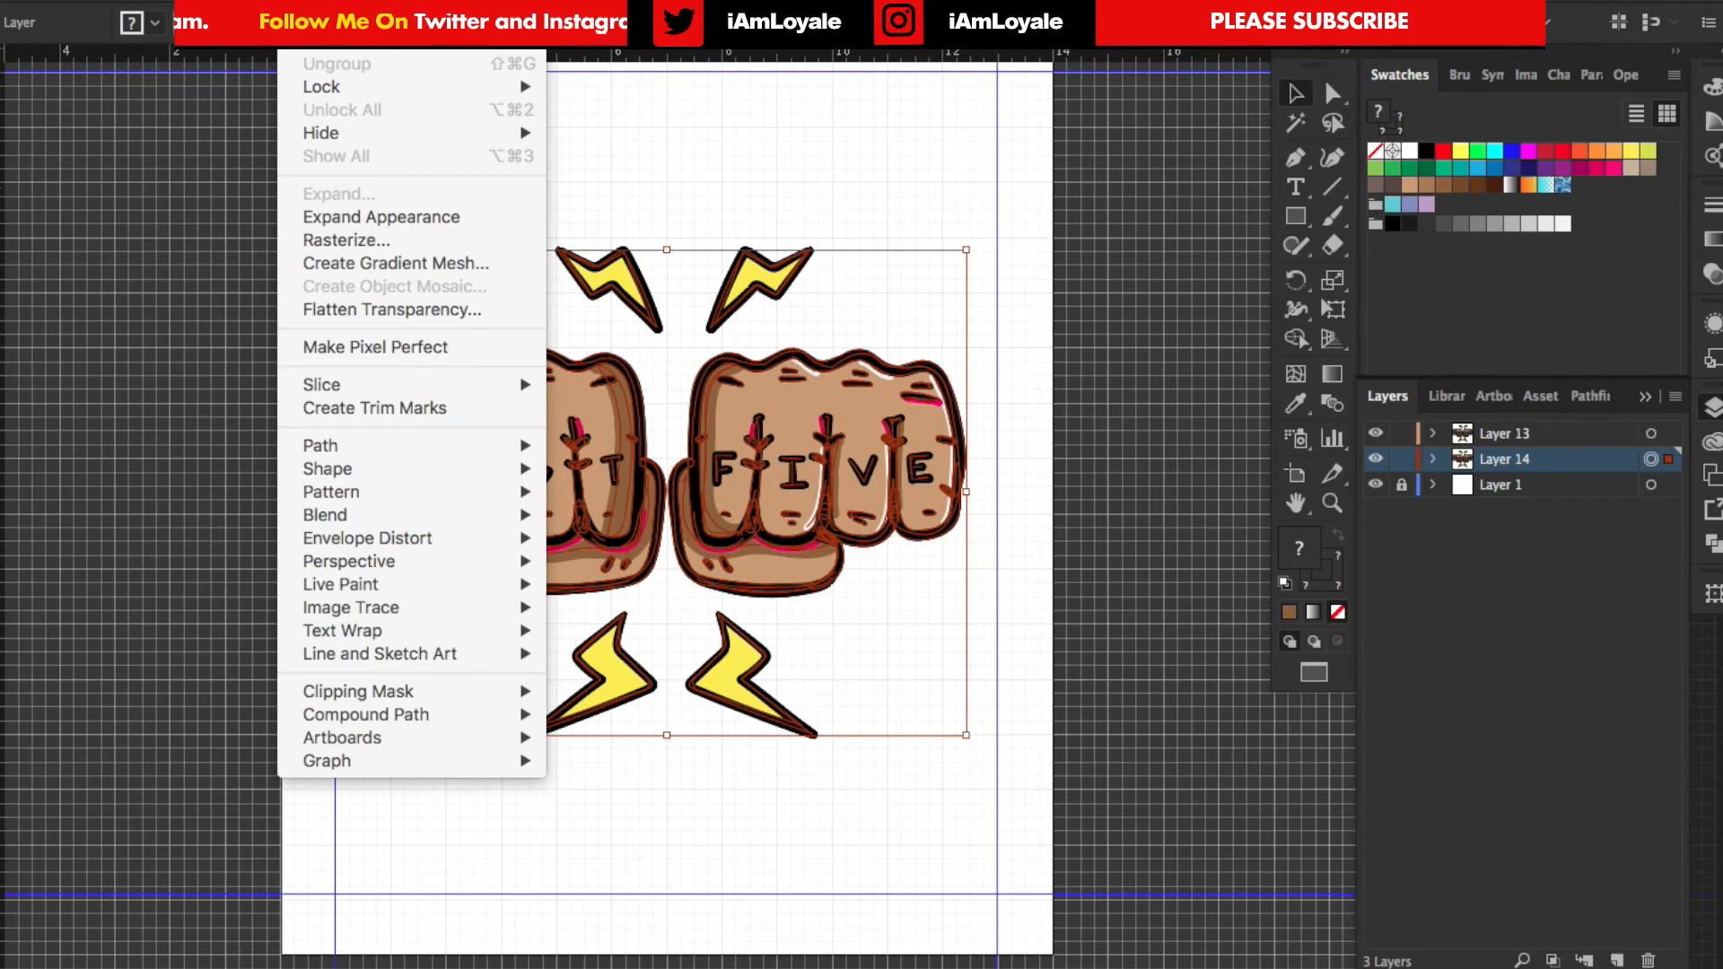
mouse_move(320, 444)
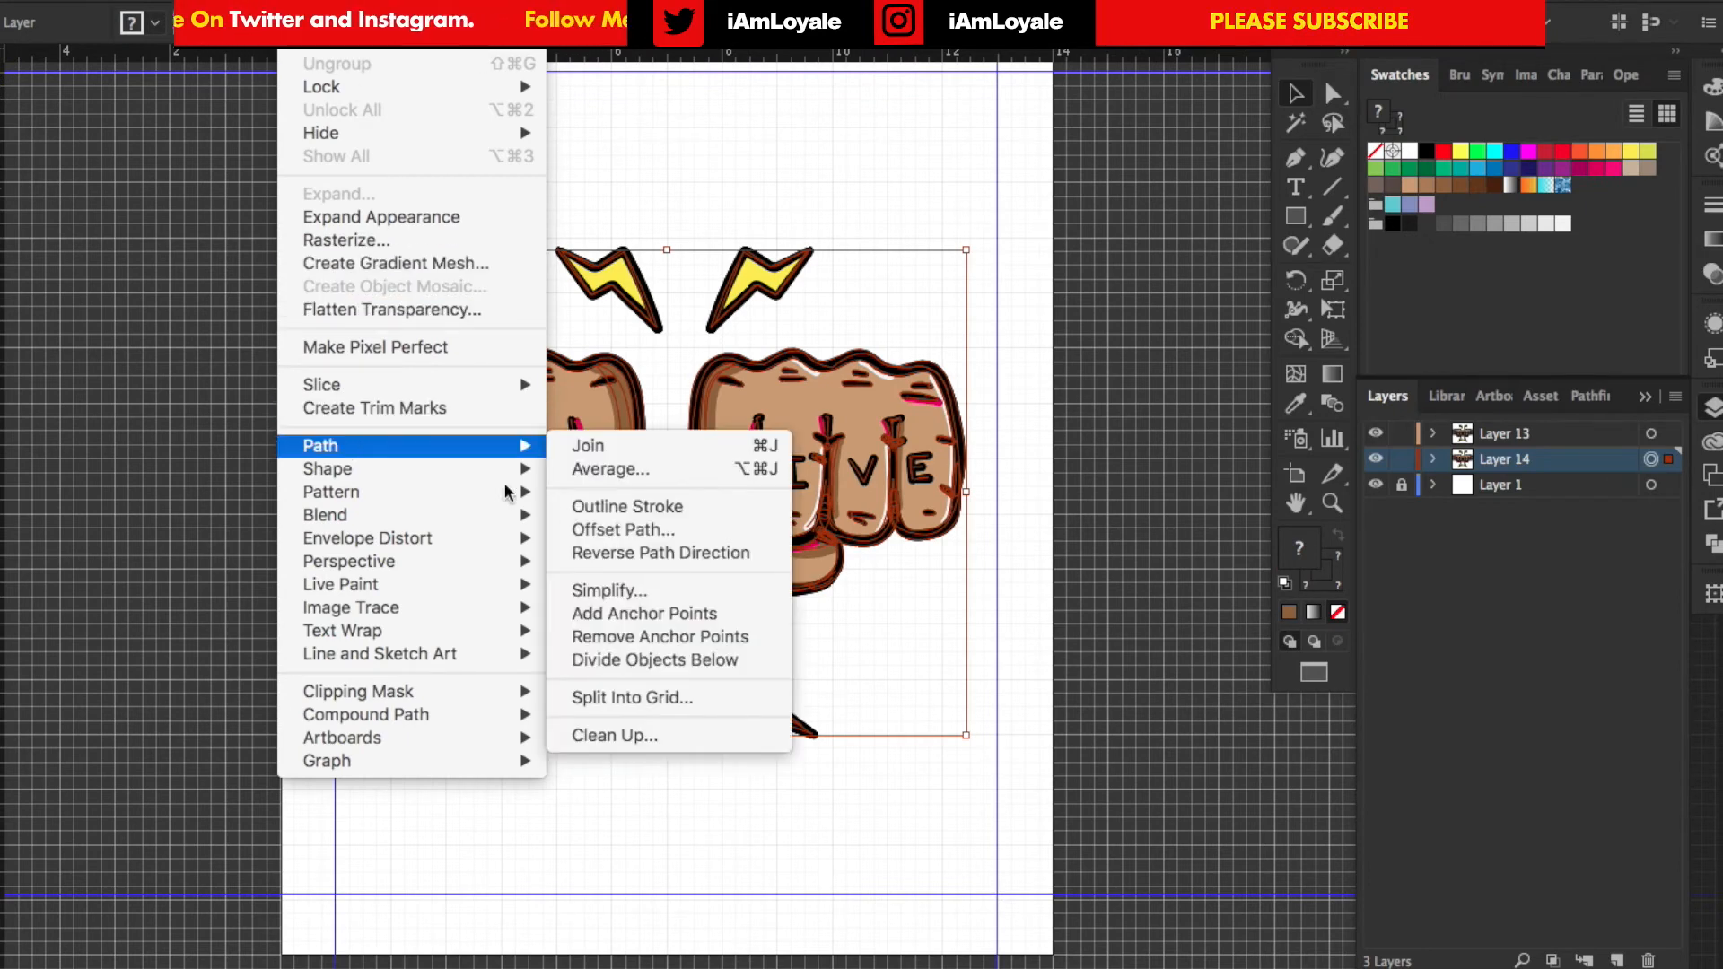
- Outline the copy's strokes, Unite them into one silhouette, and swap fill and stroke for a black outline
left_click(627, 506)
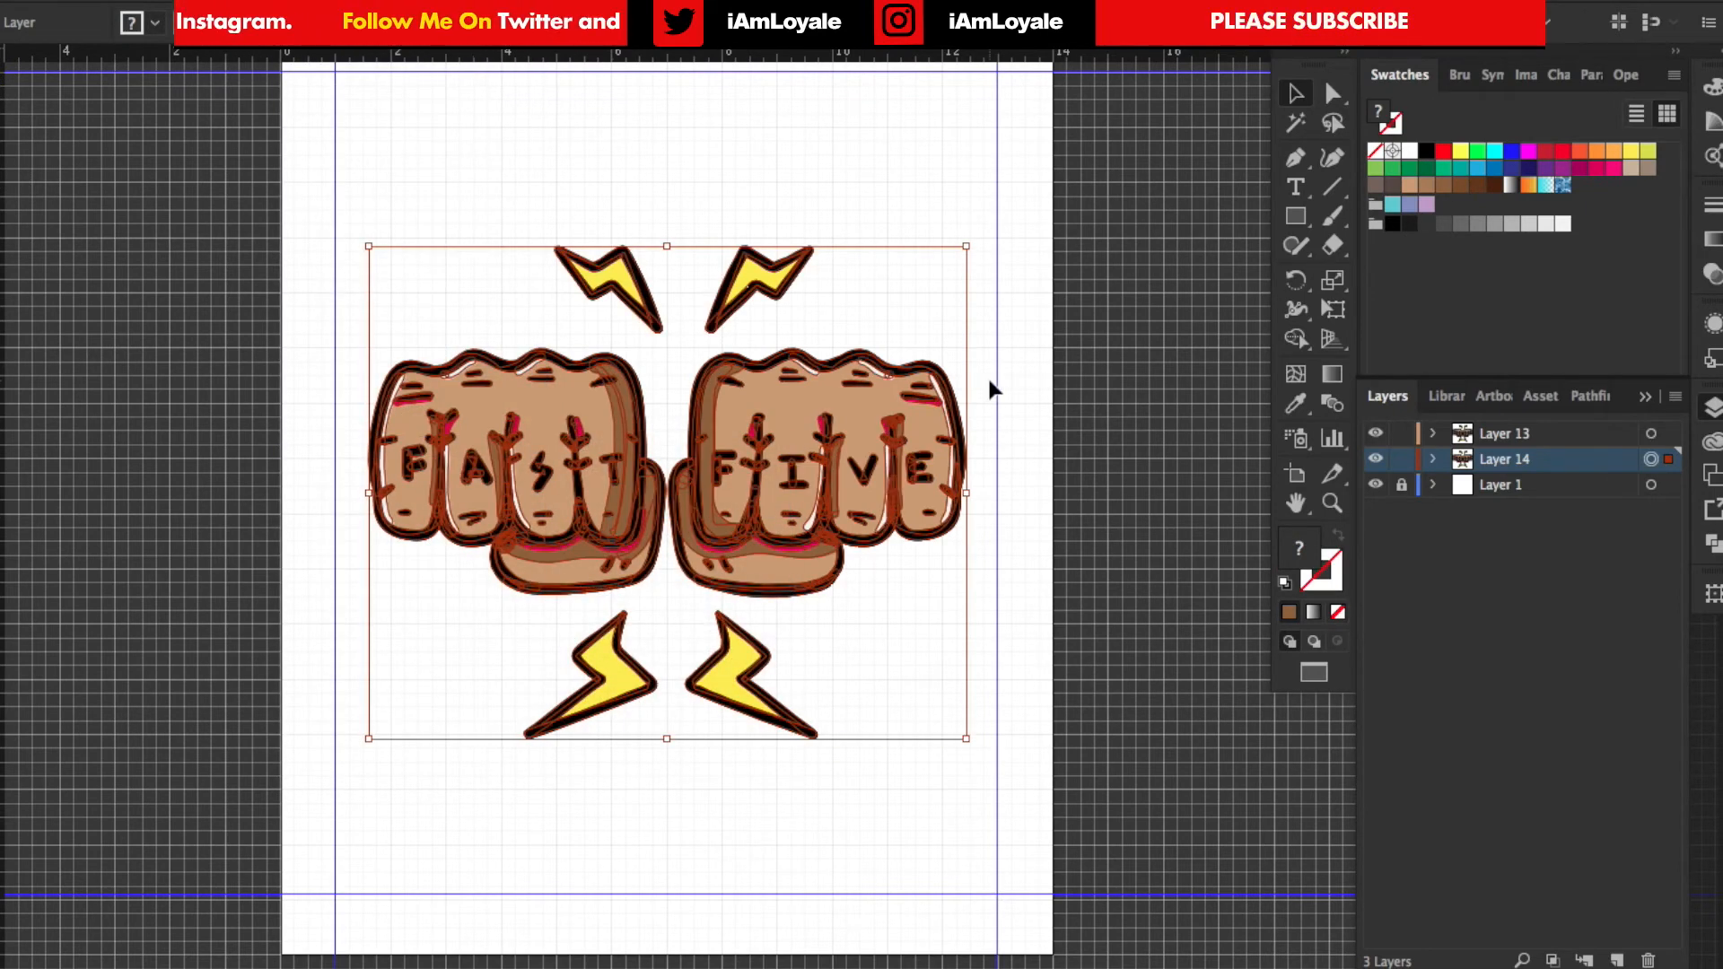
left_click(1590, 395)
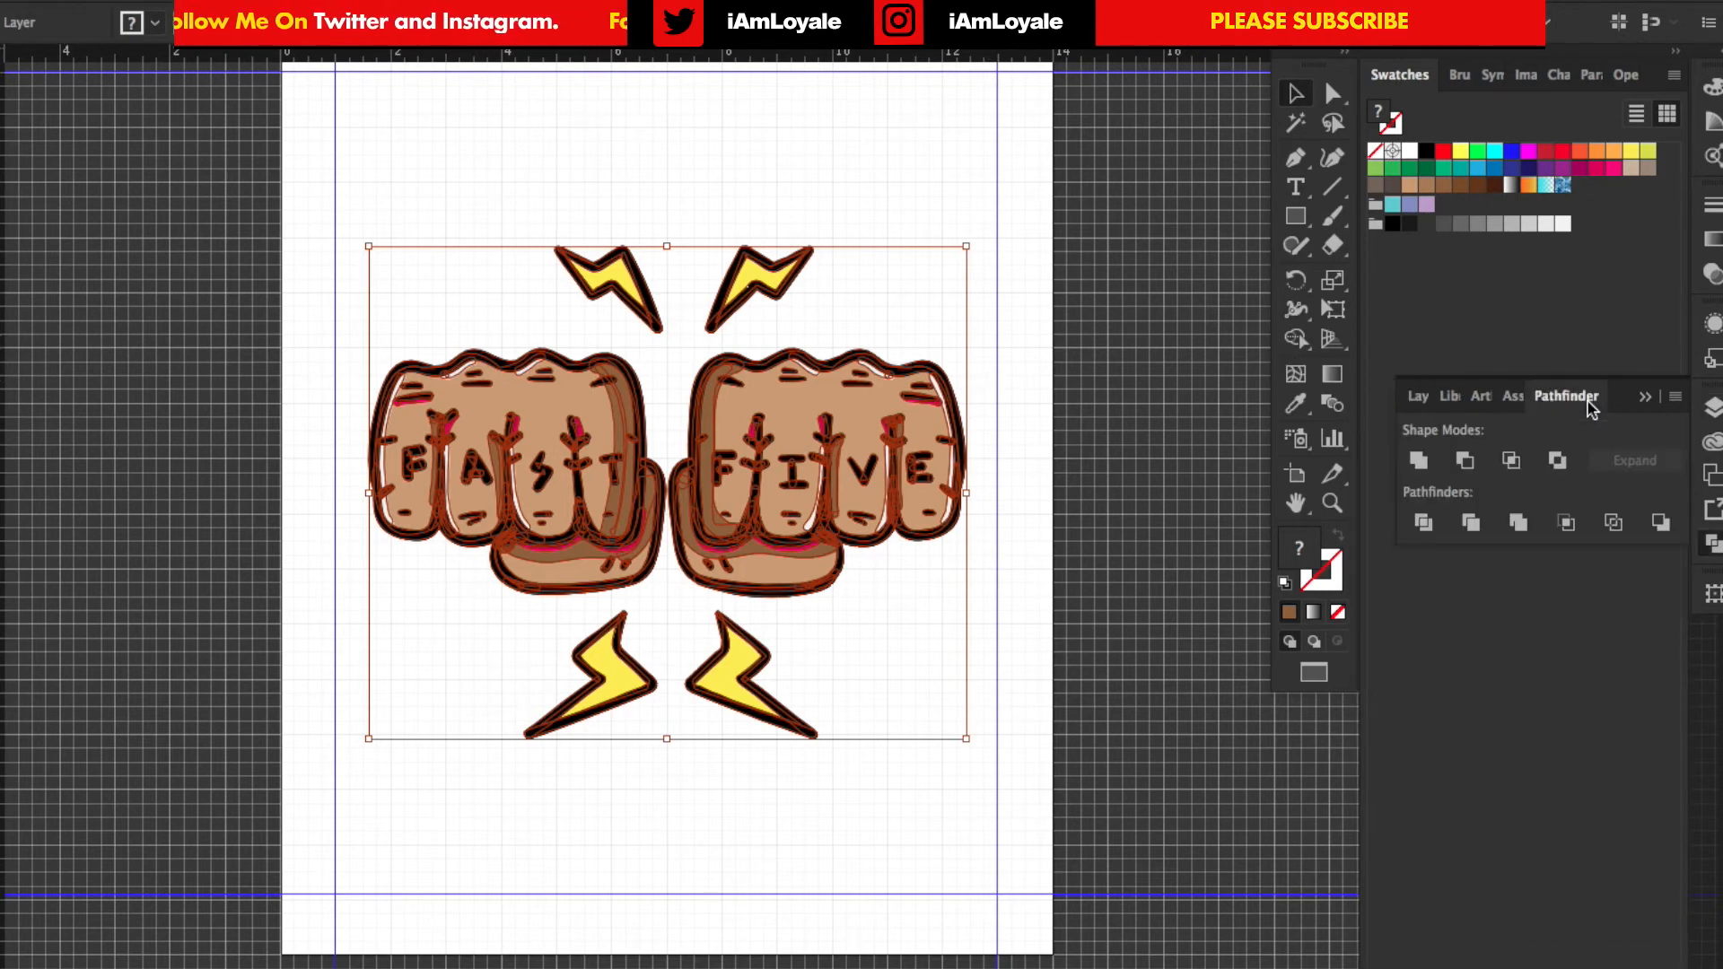
left_click(1418, 461)
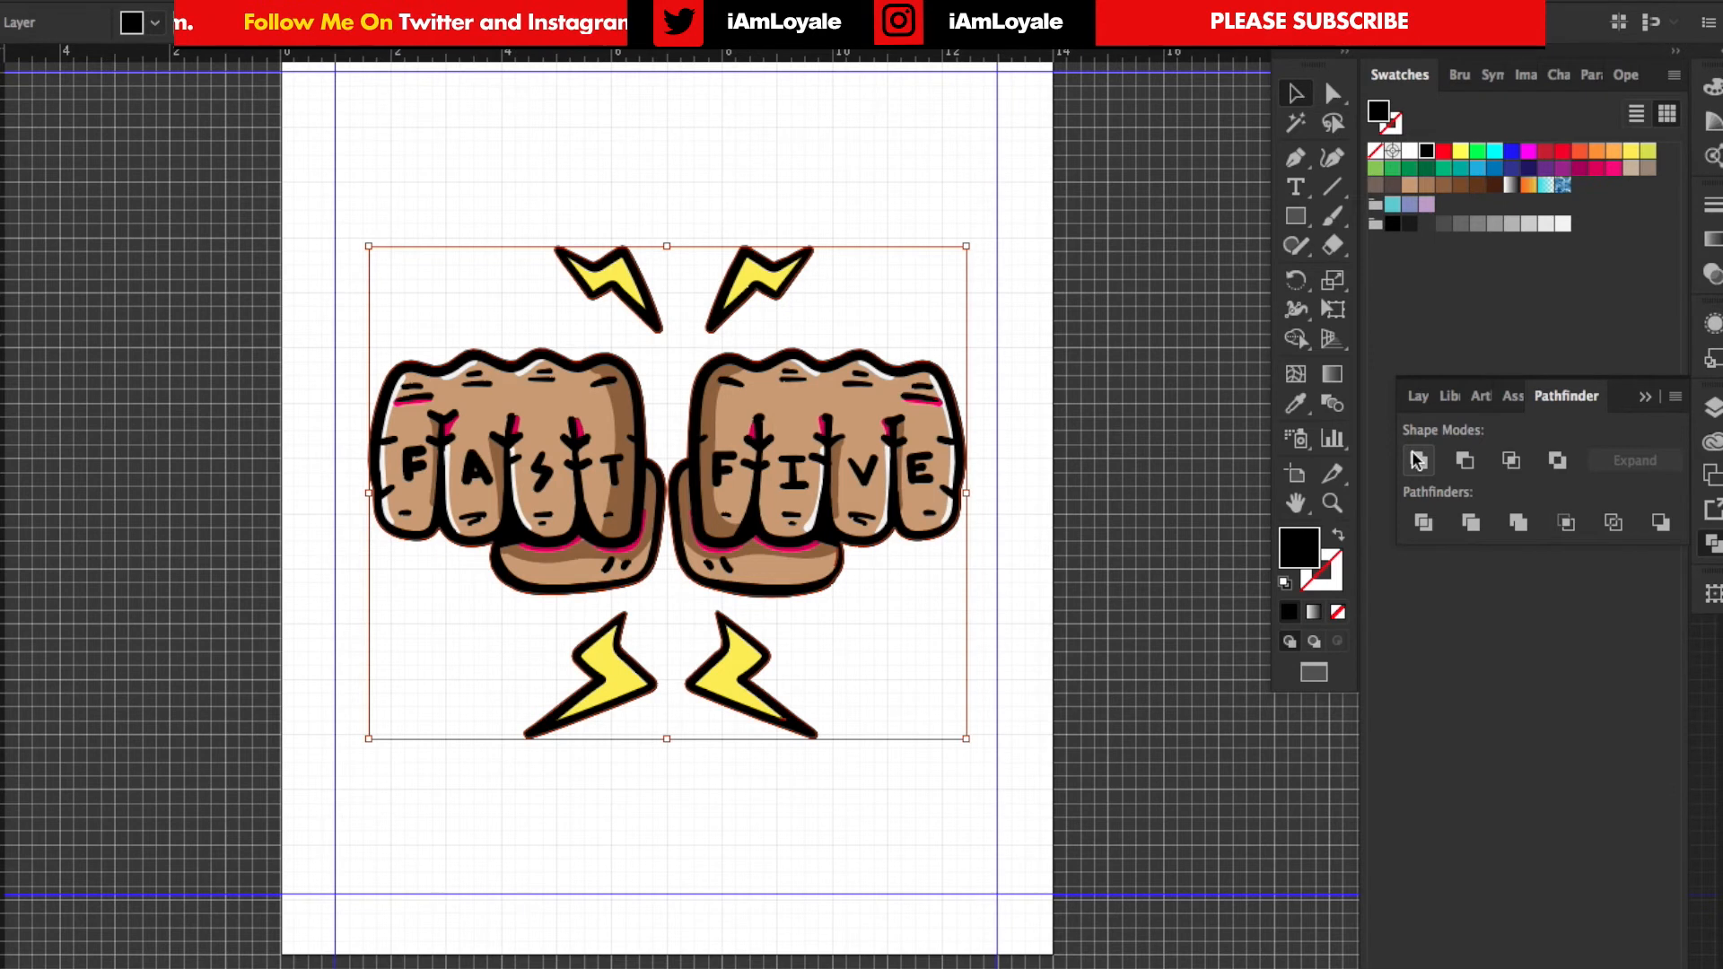
left_click(1418, 396)
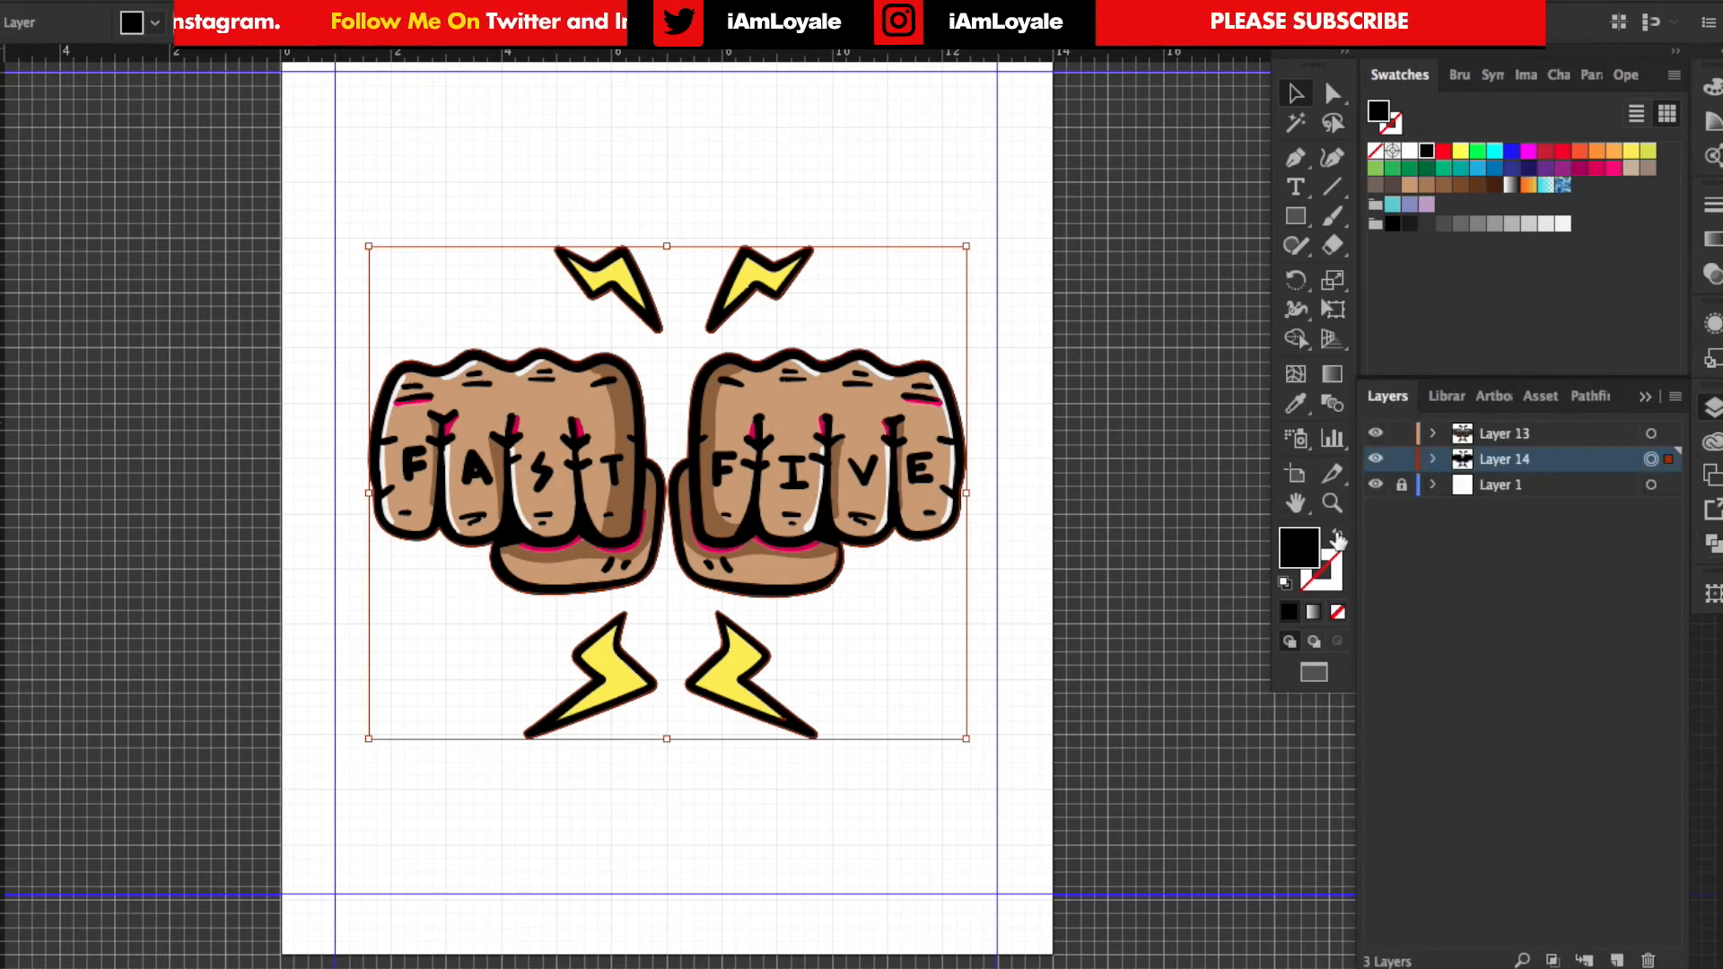
left_click(1337, 541)
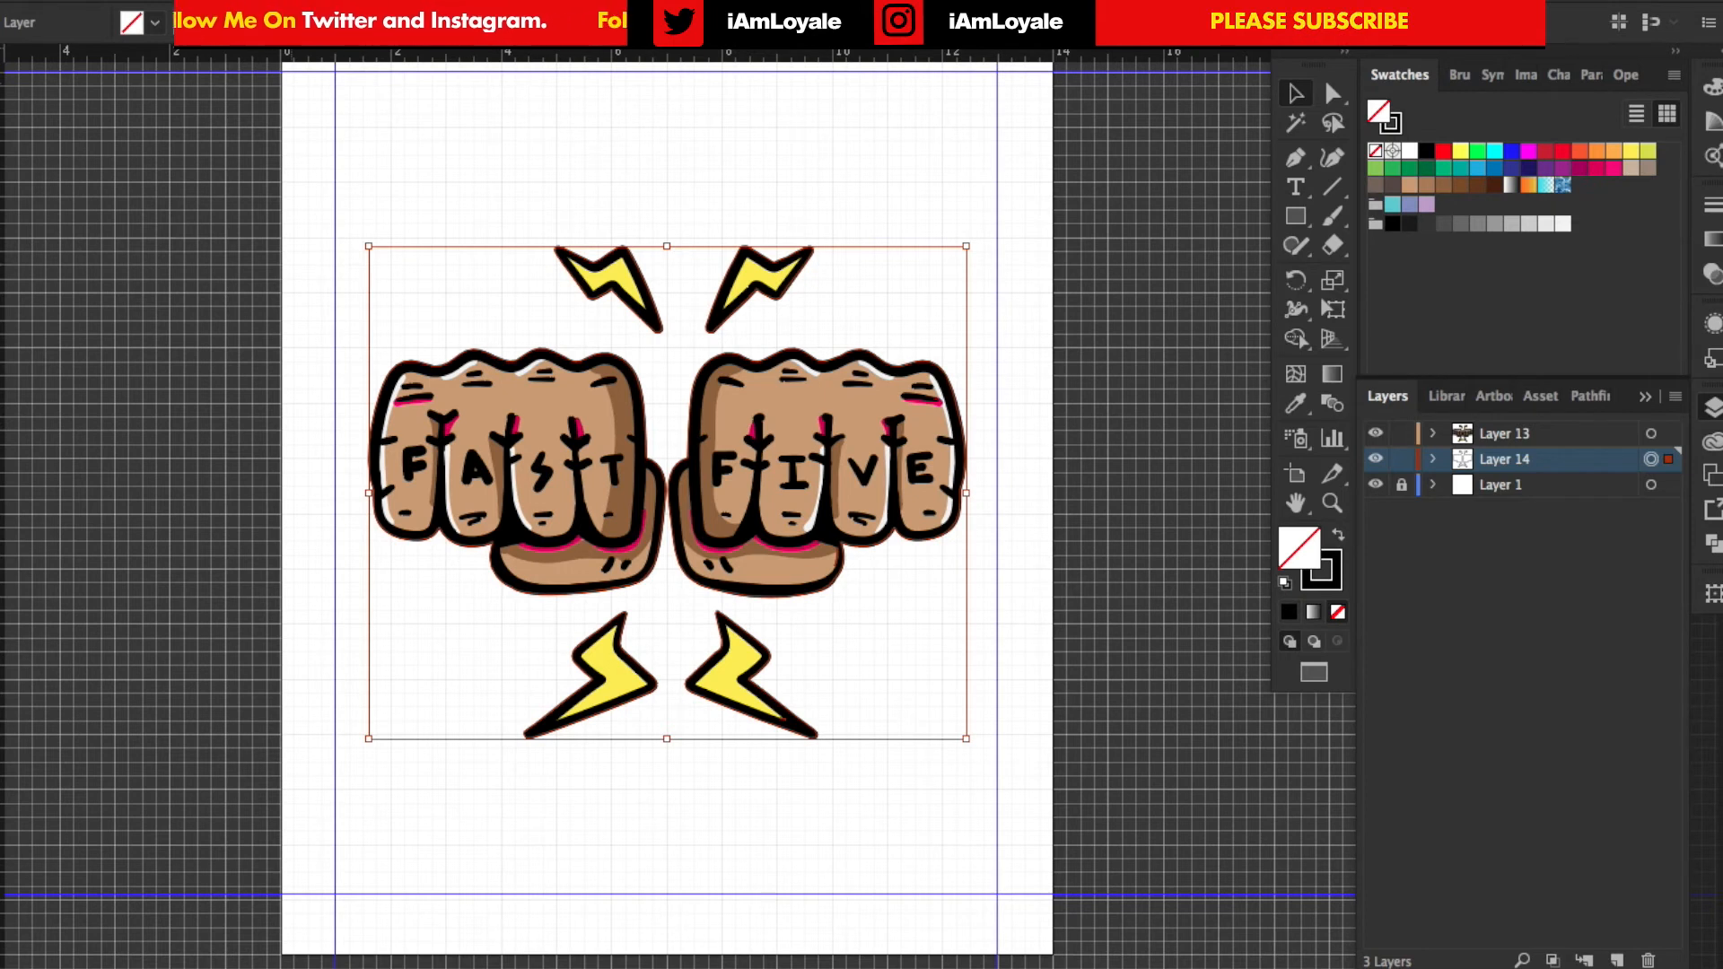
- Thicken the silhouette outline to 35 pt and align the stroke to Outside
key("Up")
key("Up")
key("Up")
key("Up")
key("Up")
key("Up")
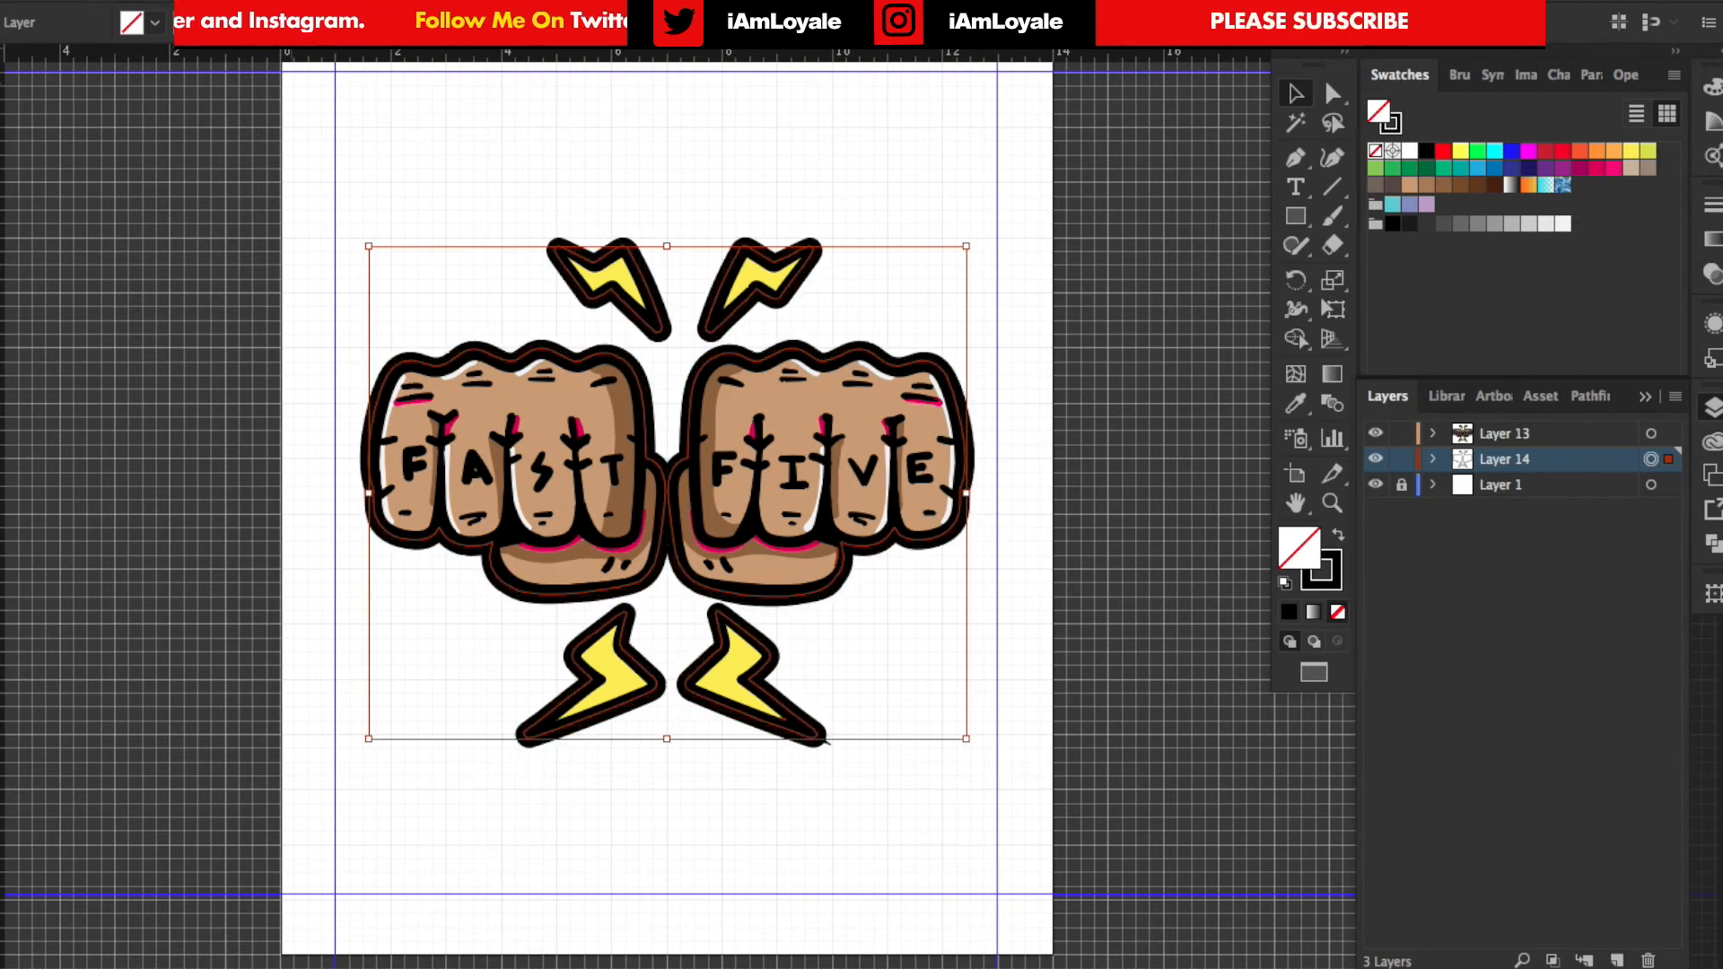
key("Up")
key("Up")
left_click(46, 51)
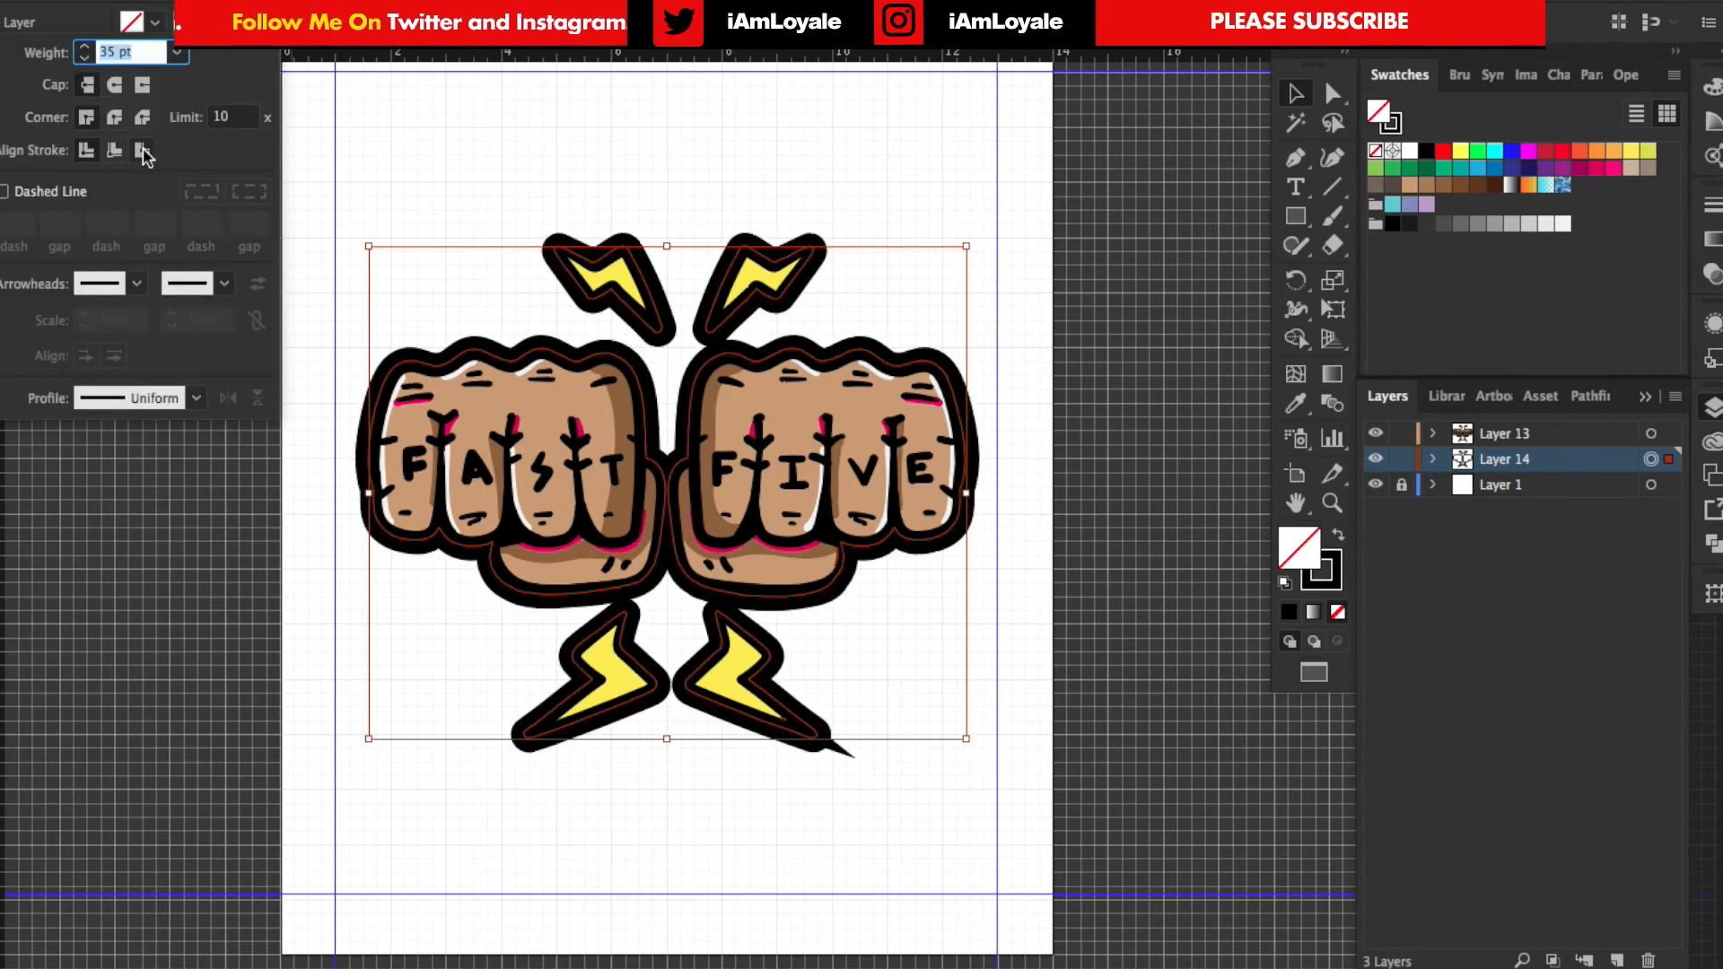
left_click(144, 151)
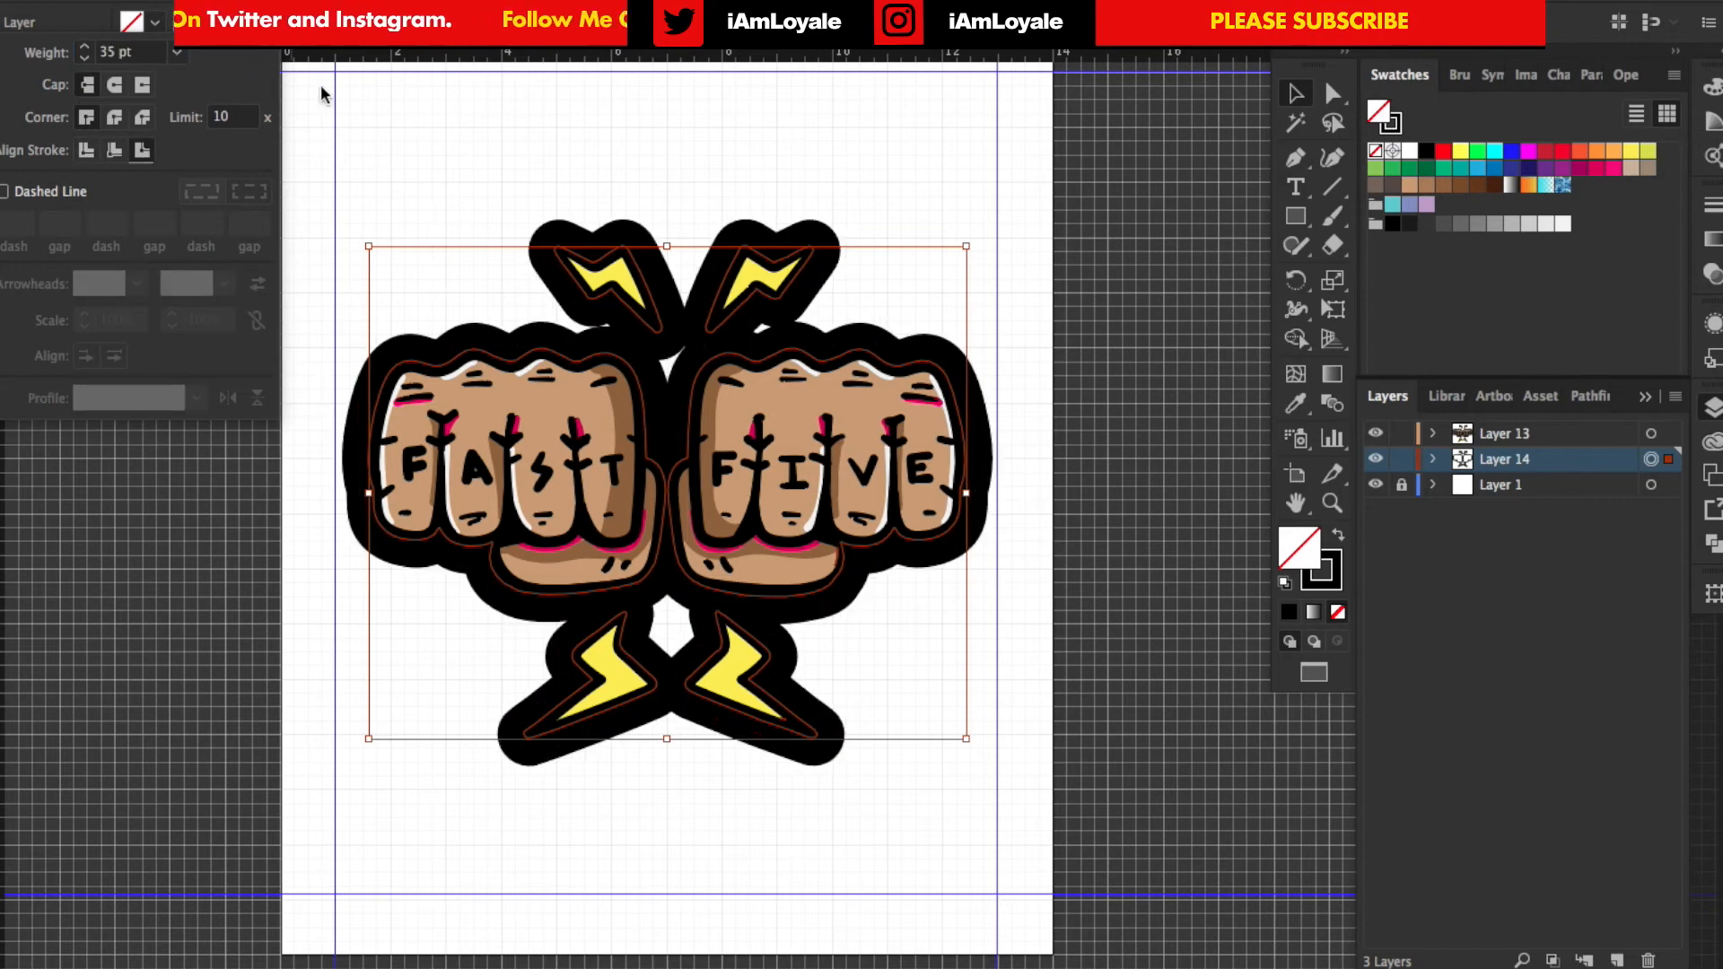
left_click(339, 122)
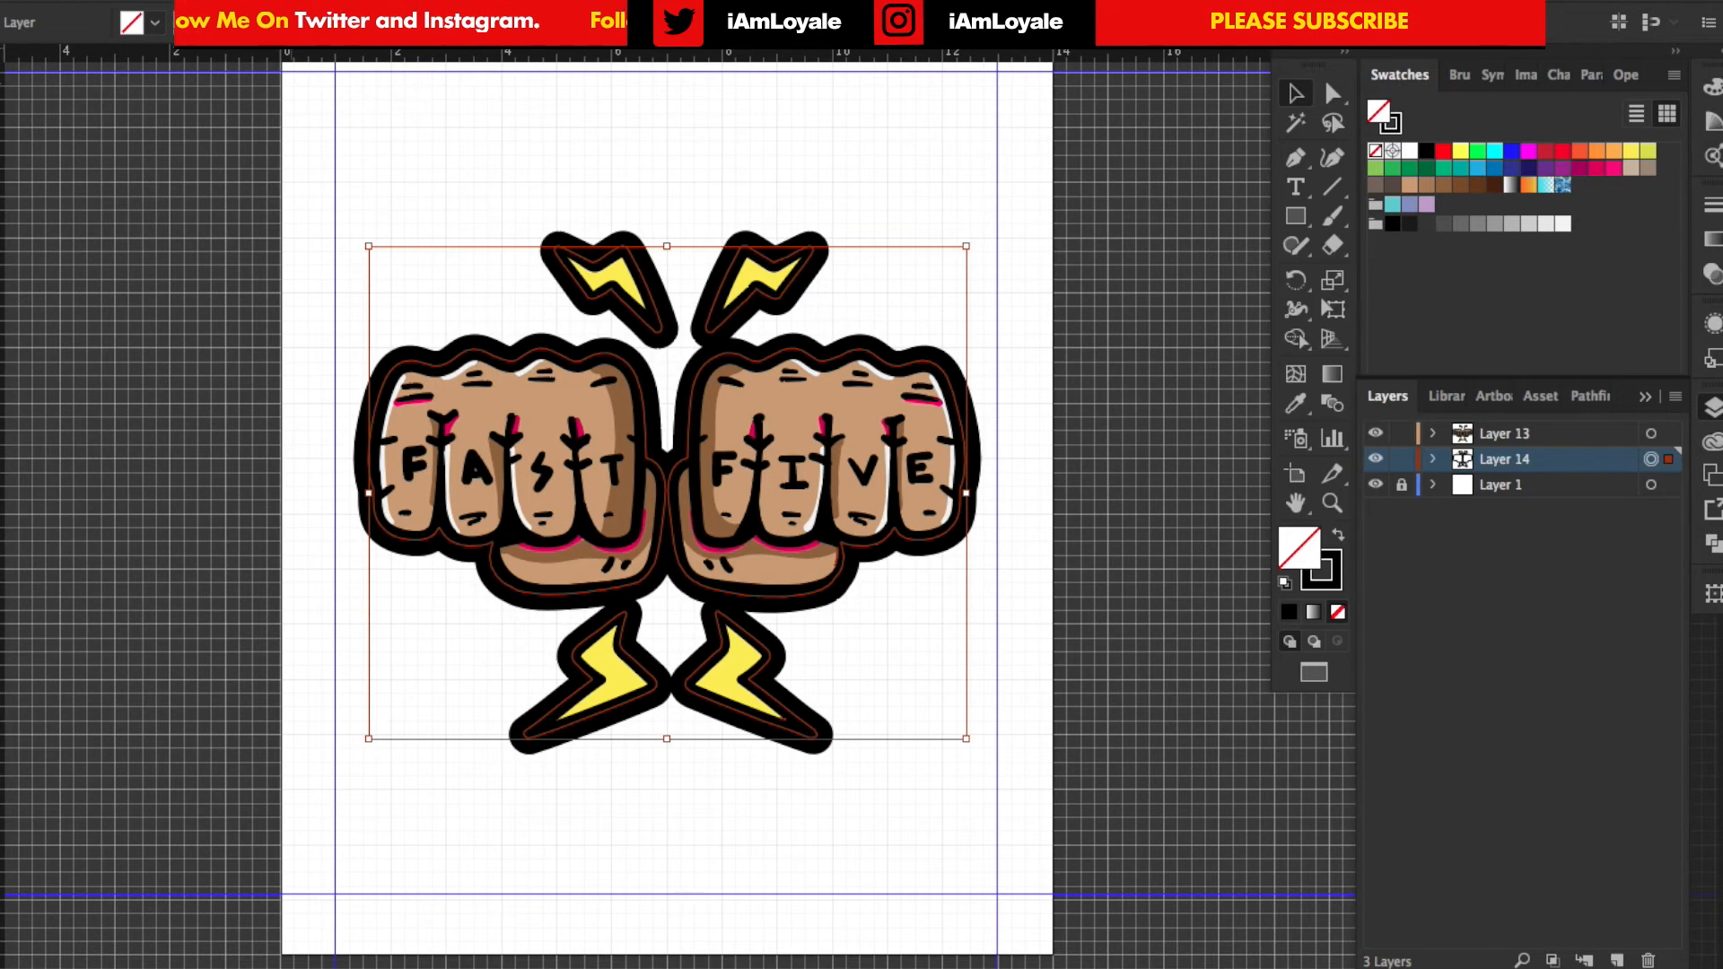
- Recolour the outline with the near-white swatch as a sticker border and deselect
left_click(133, 21)
left_click(189, 158)
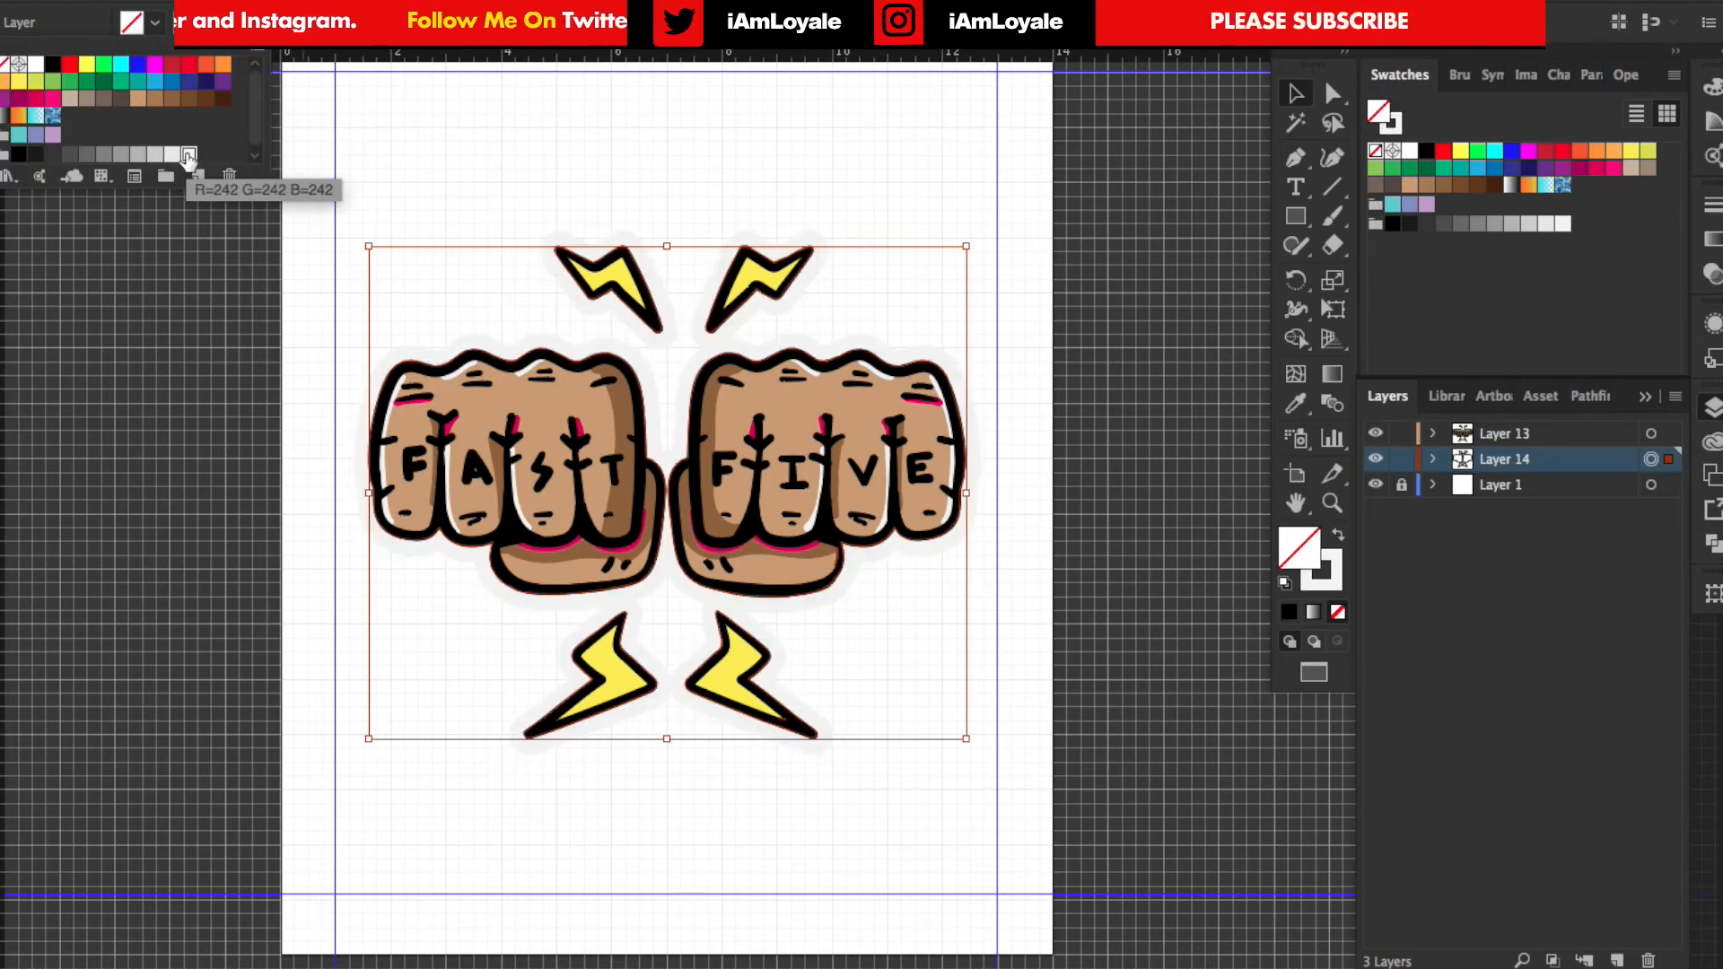
left_click(493, 141)
left_click(956, 237)
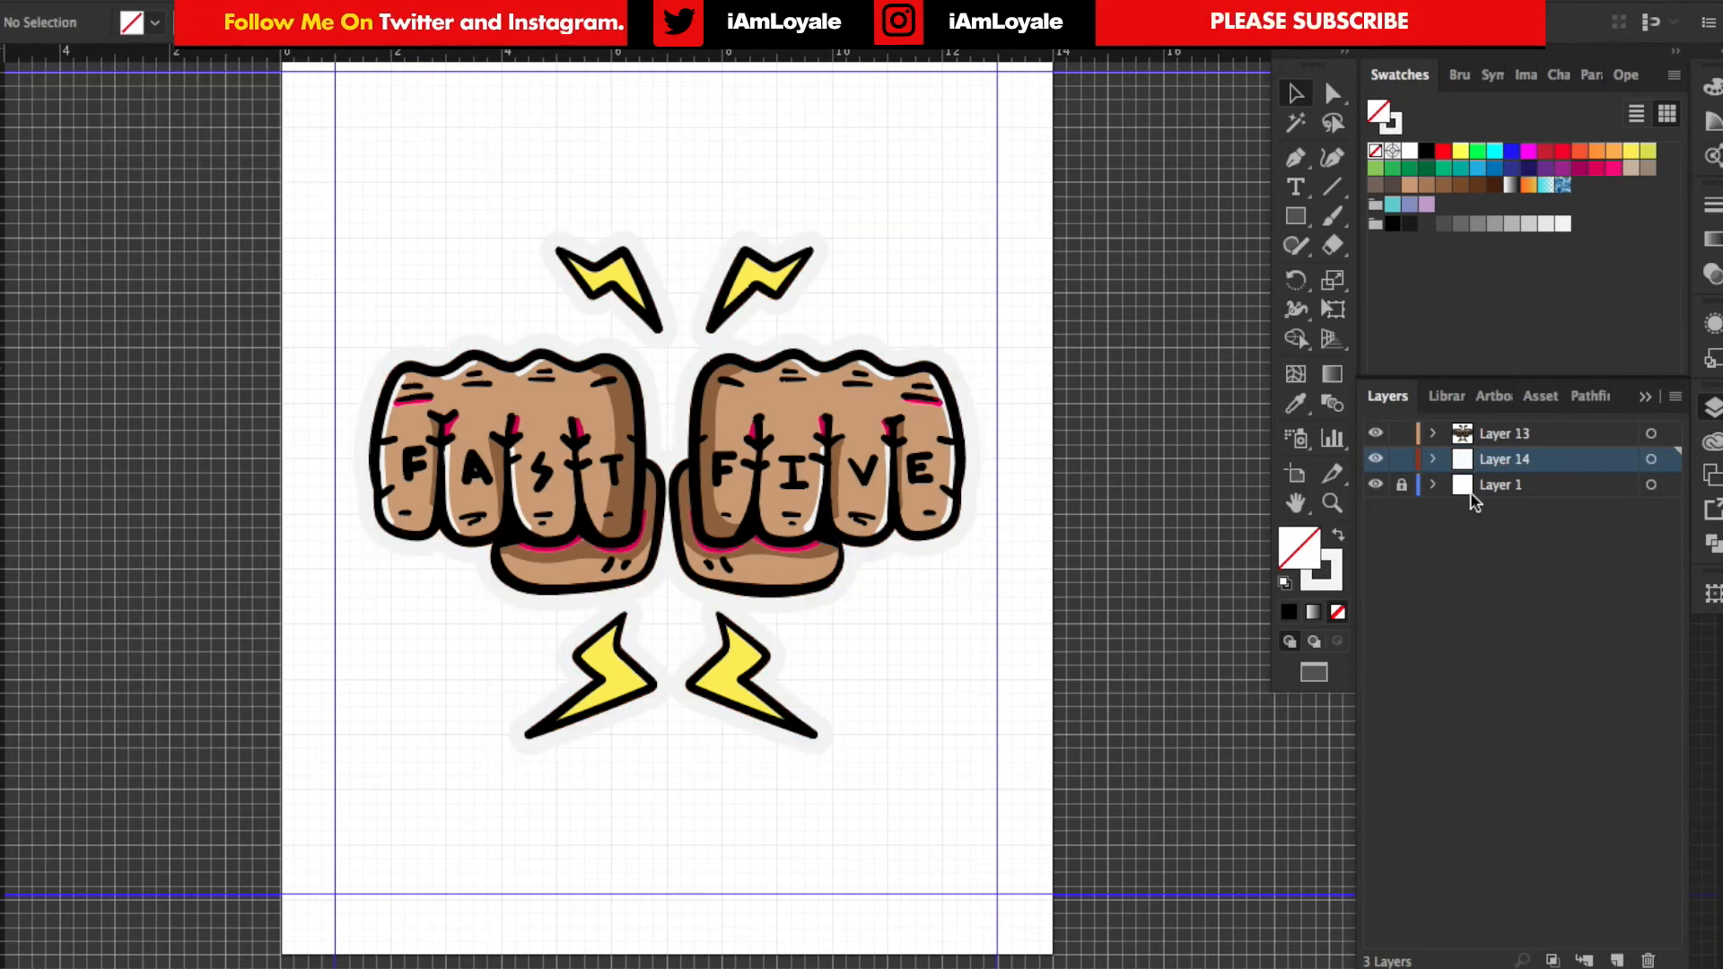
- Add a new layer above Layer 1 for the background
left_click(1522, 487)
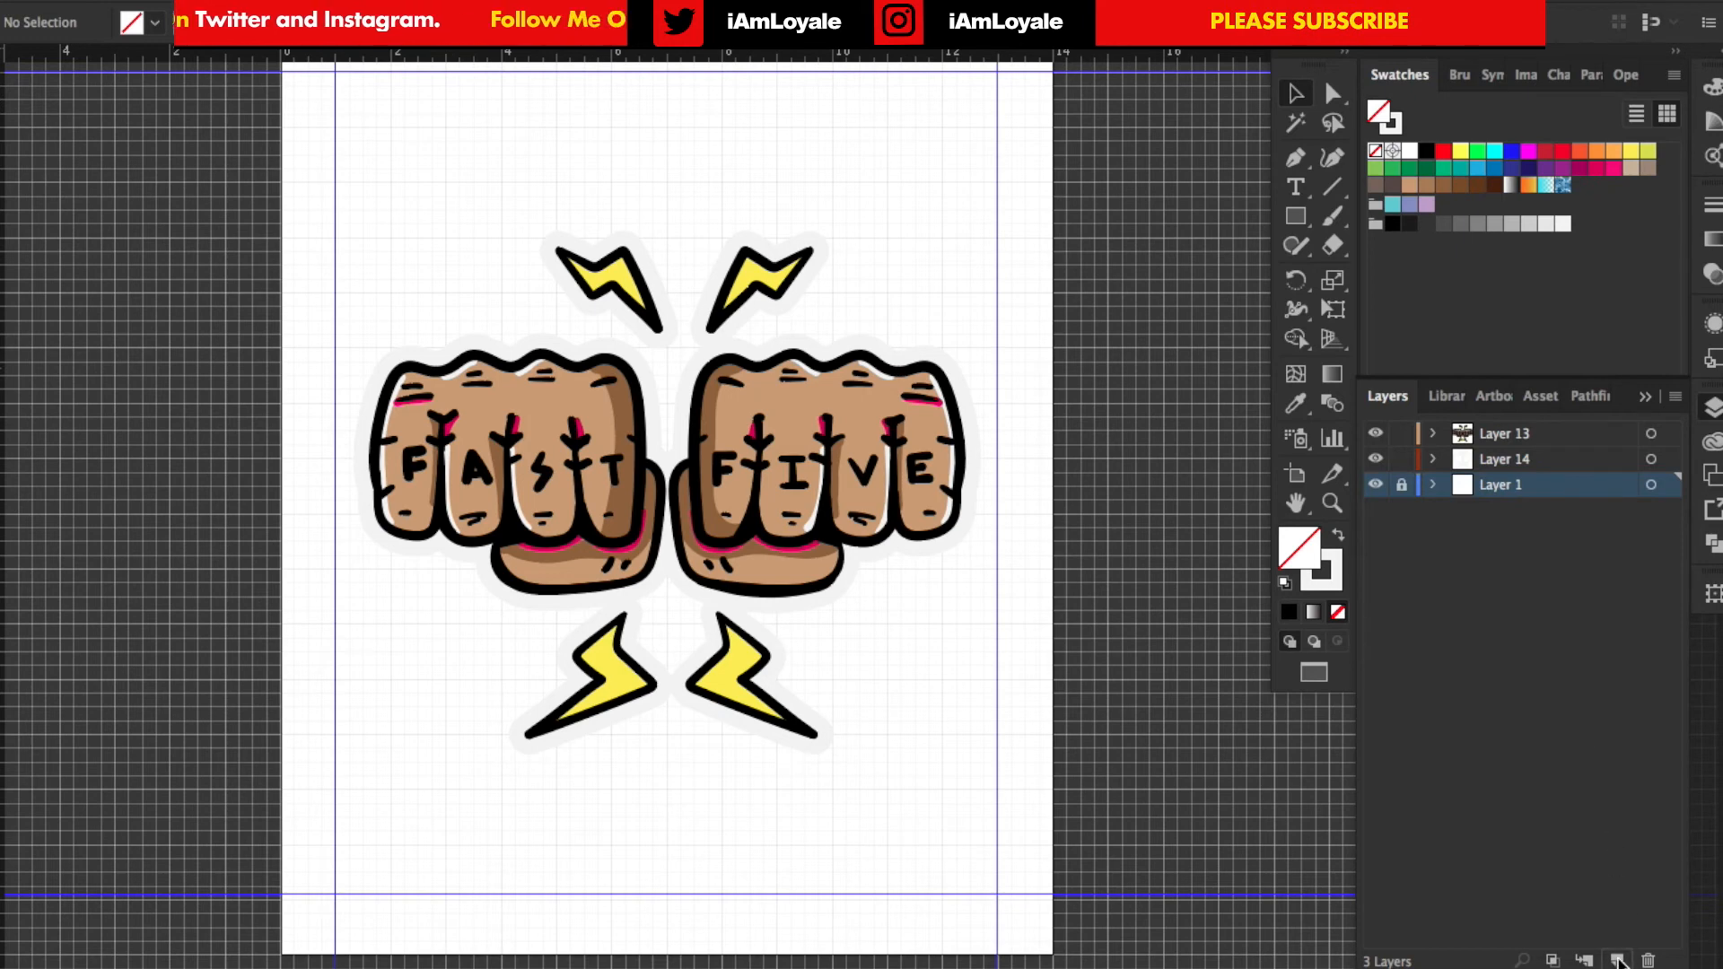
left_click(1617, 960)
left_click(1295, 216)
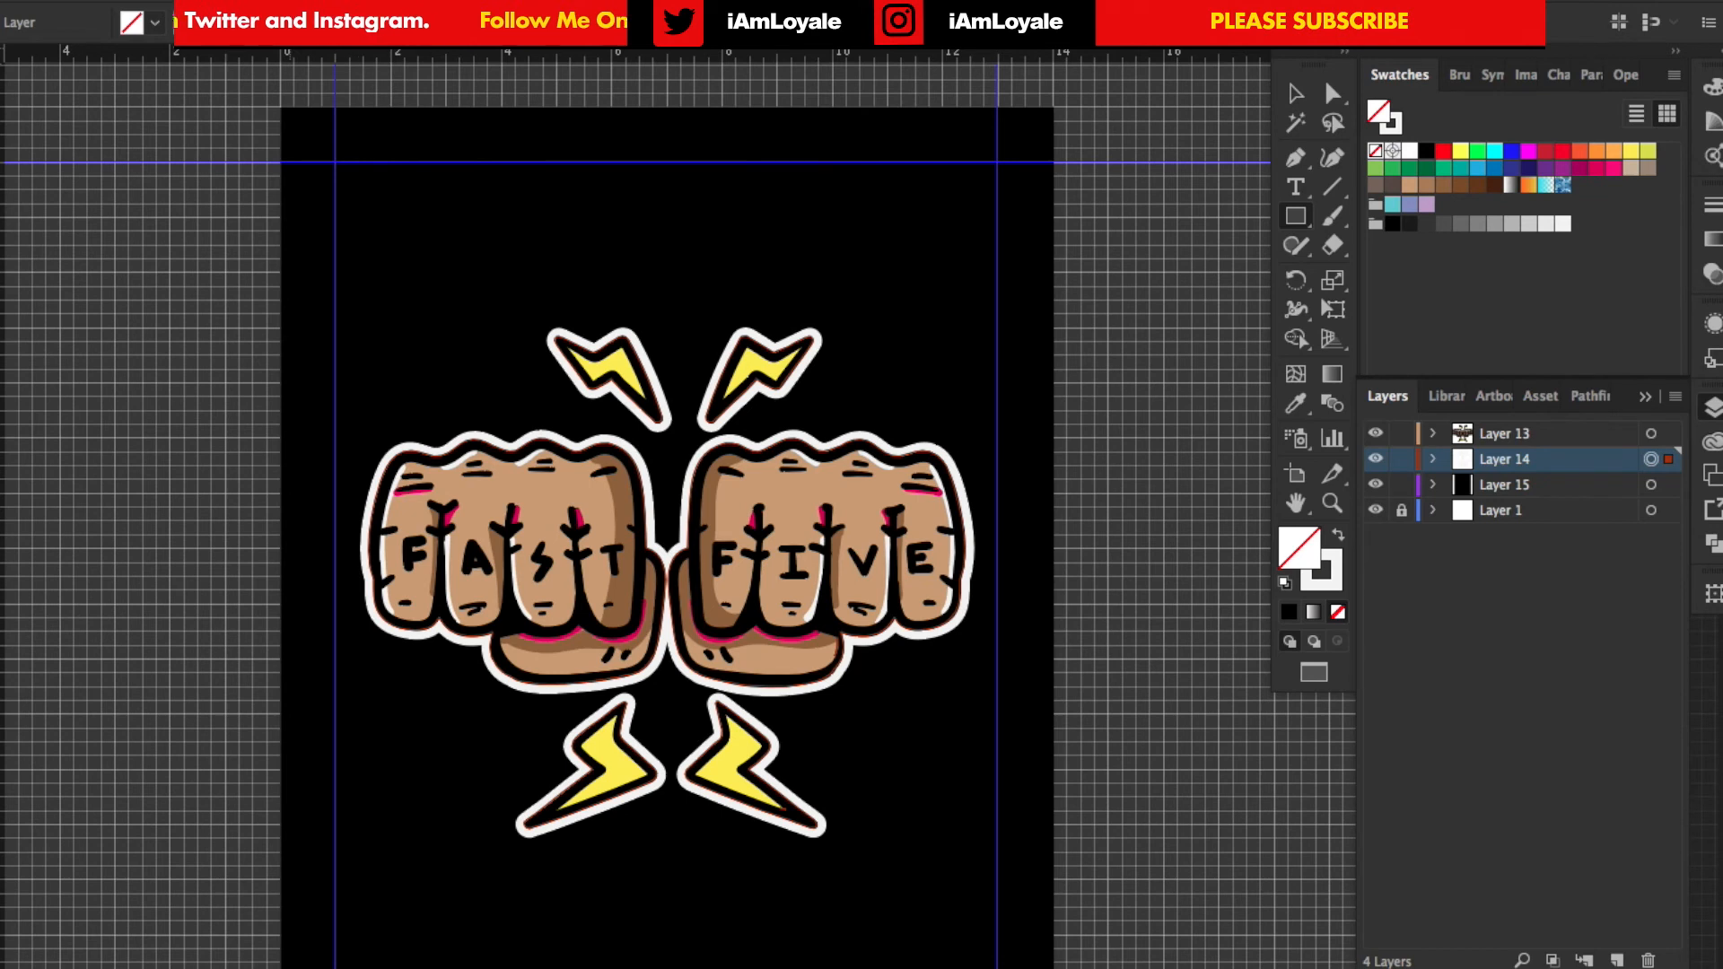
- Lock the black background layer and return to the Selection tool
left_click(1434, 459)
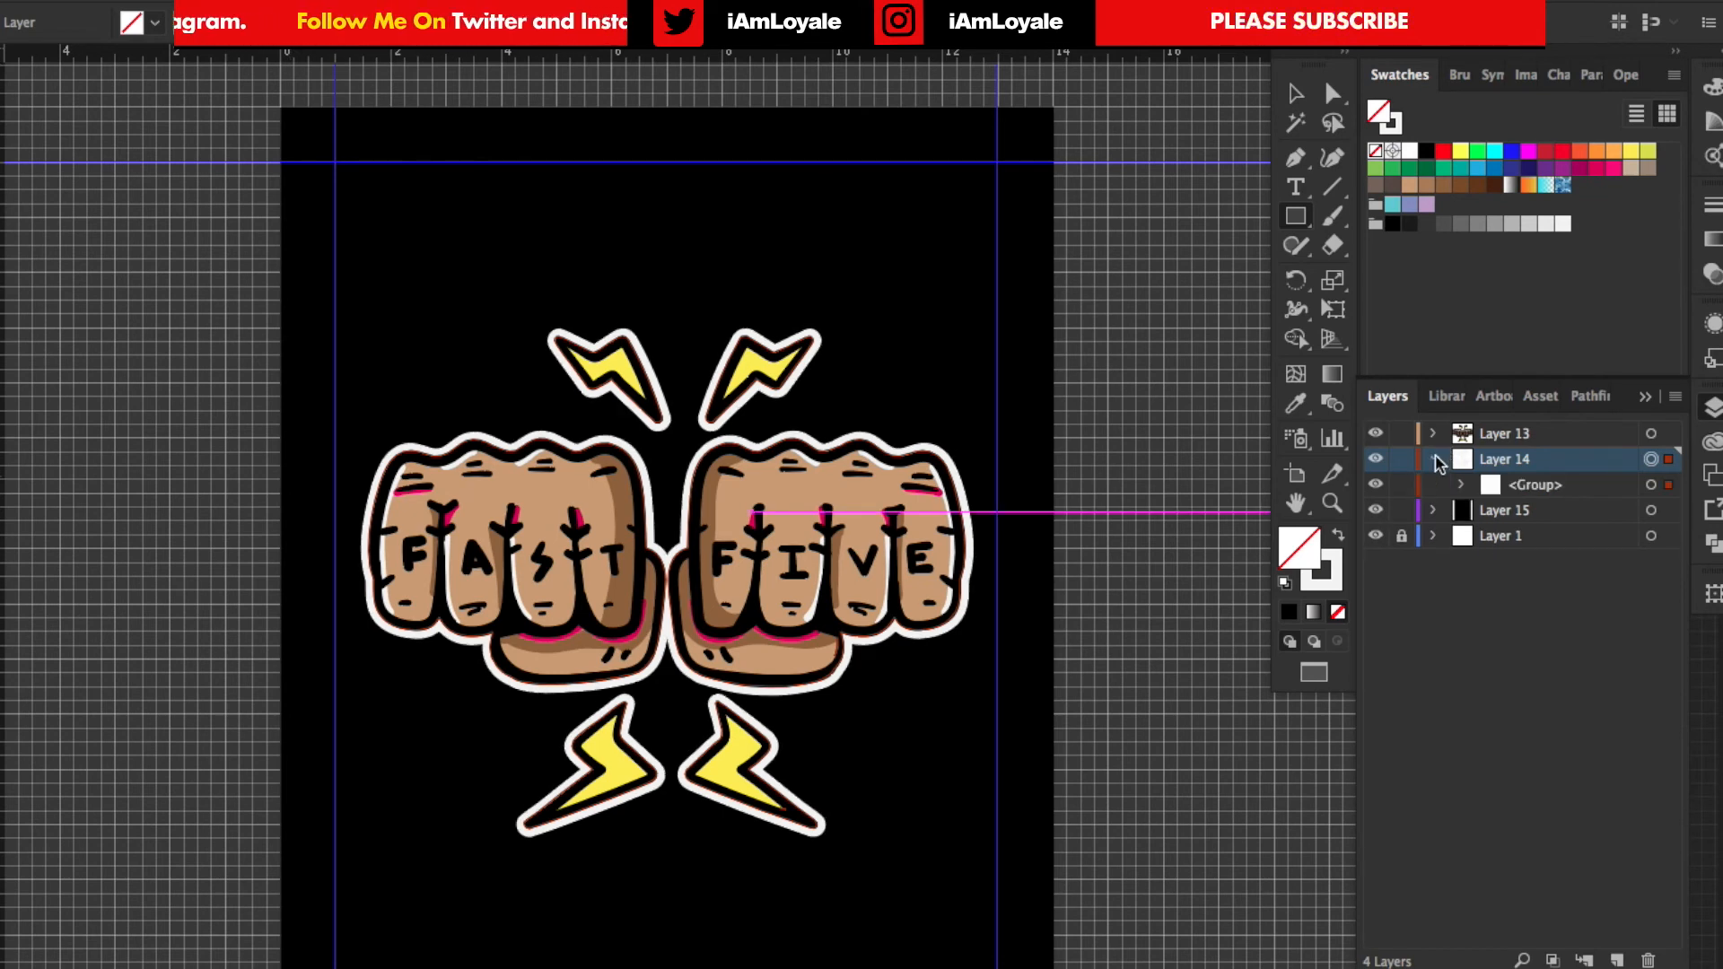
left_click(1401, 510)
key("v")
key("super+a")
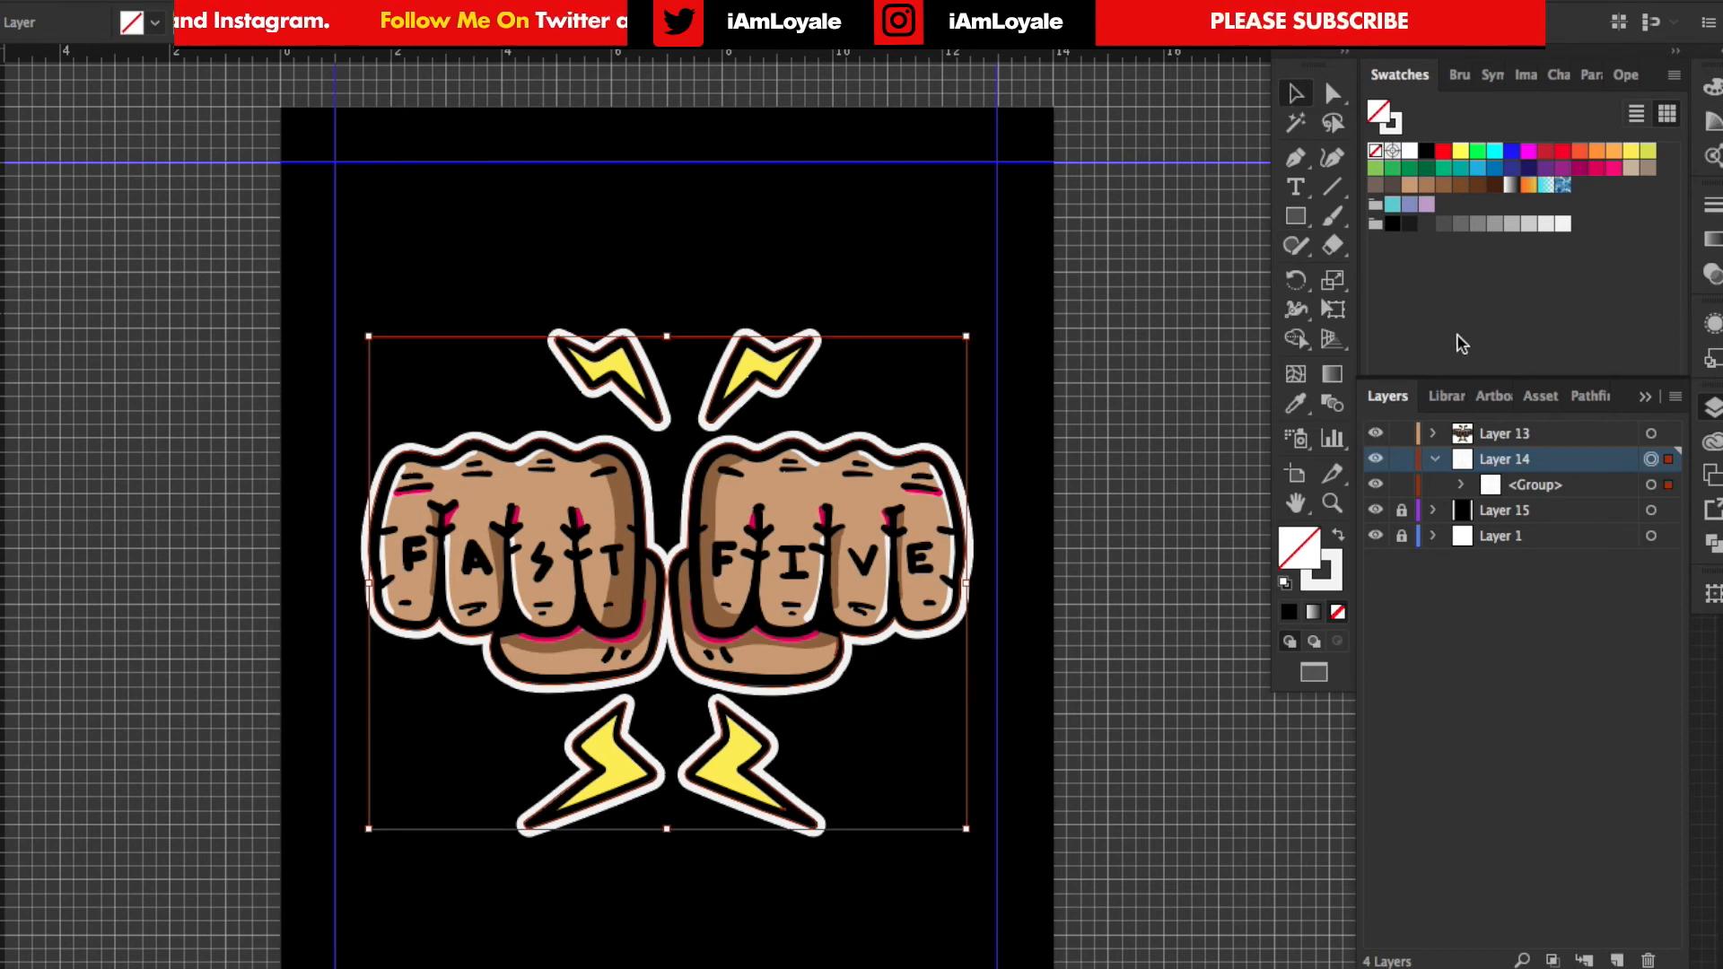
- Marquee-select the whole design and nudge it slightly left with the arrow keys
left_click(1433, 460)
left_click(521, 269)
left_click_drag(522, 271, 828, 400)
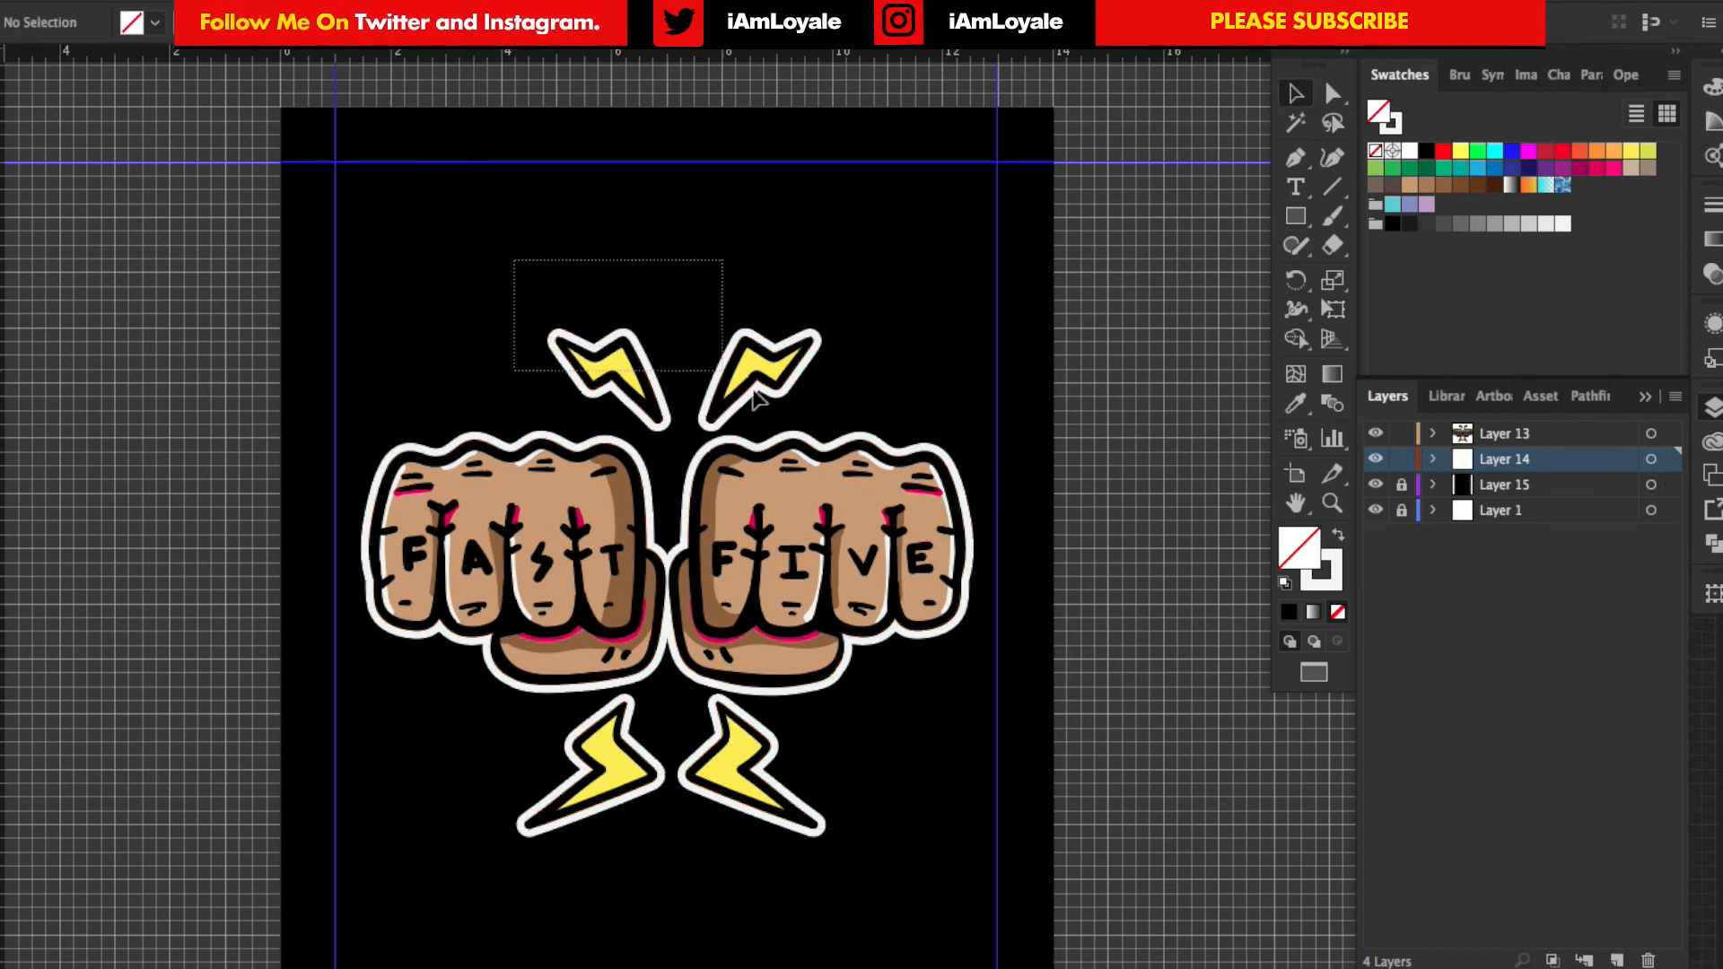
key("Left")
key("Left")
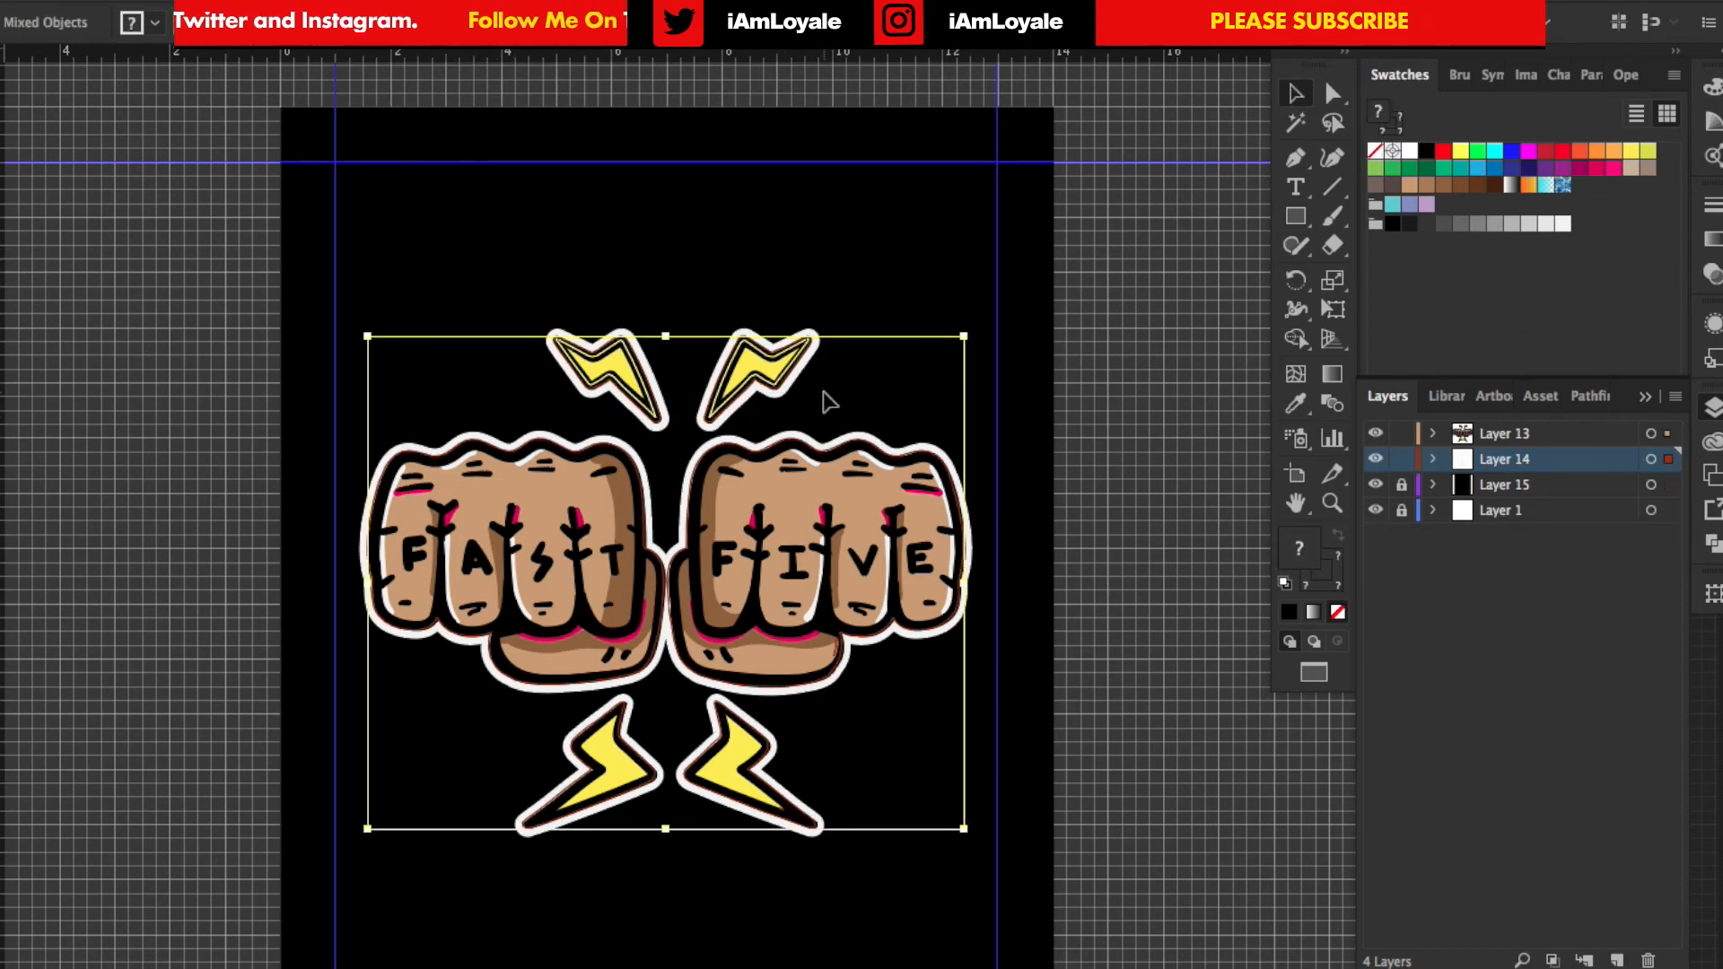
key("Left")
key("Left")
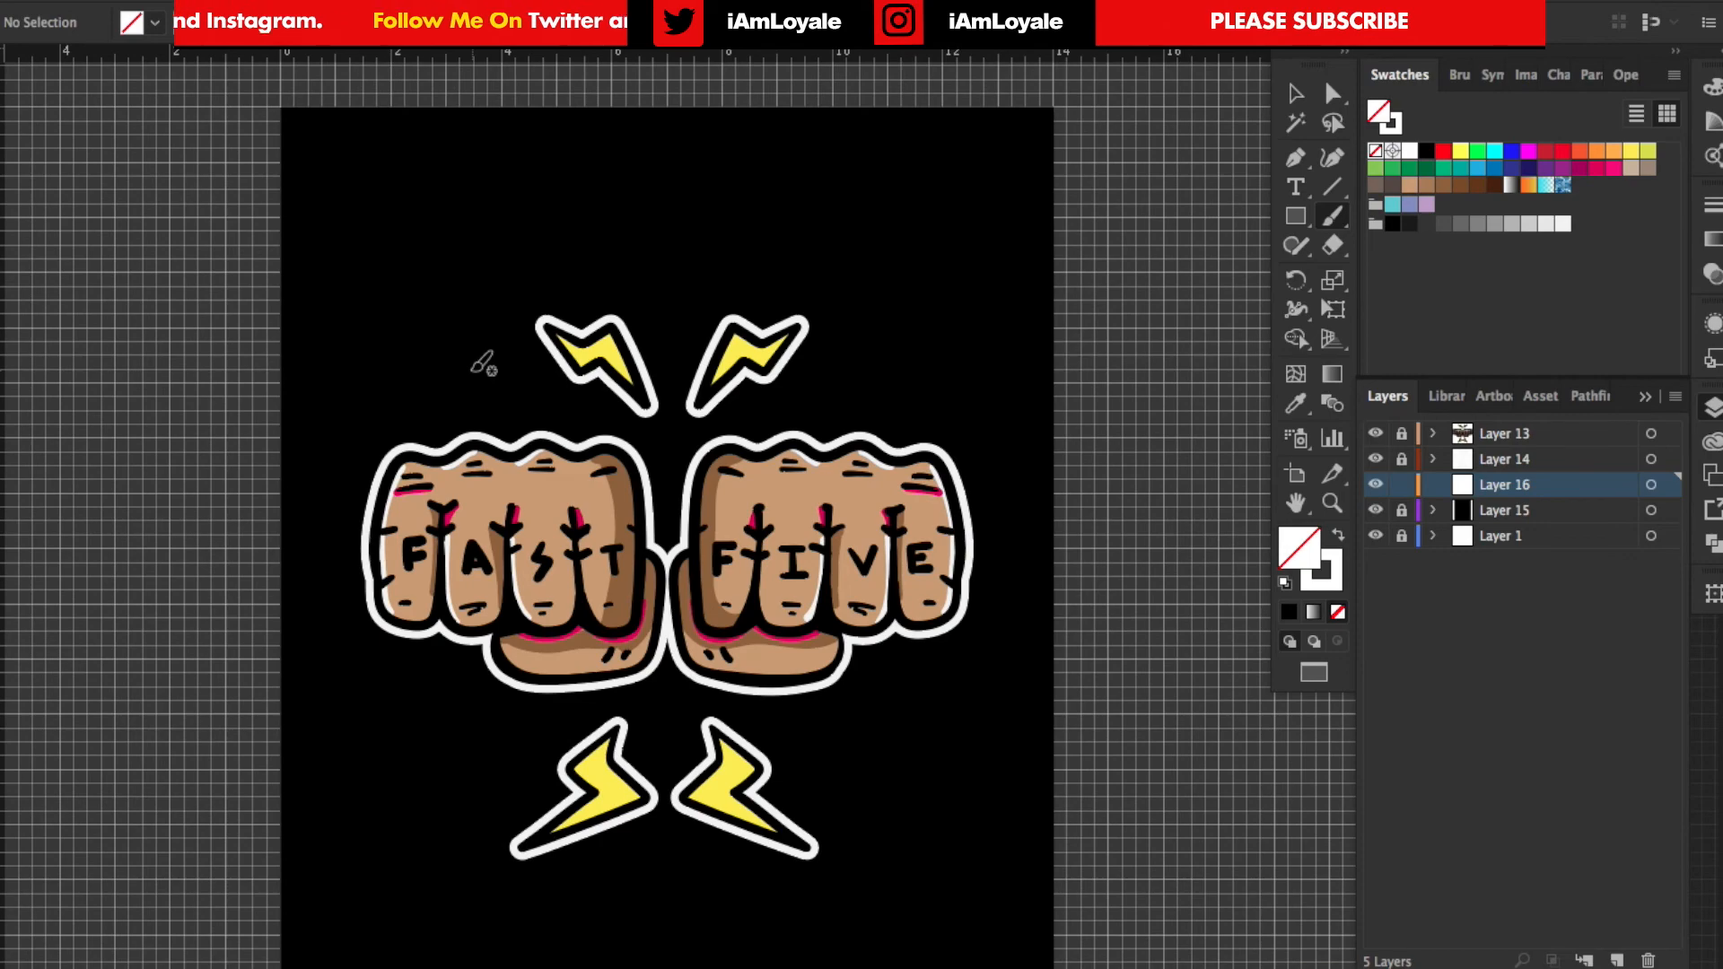
- Hand-letter PAWS above the fists and ON below the left fist in white strokes
mouse_move(481, 391)
left_mouse_down()
mouse_move(528, 275)
mouse_move(489, 326)
left_mouse_up()
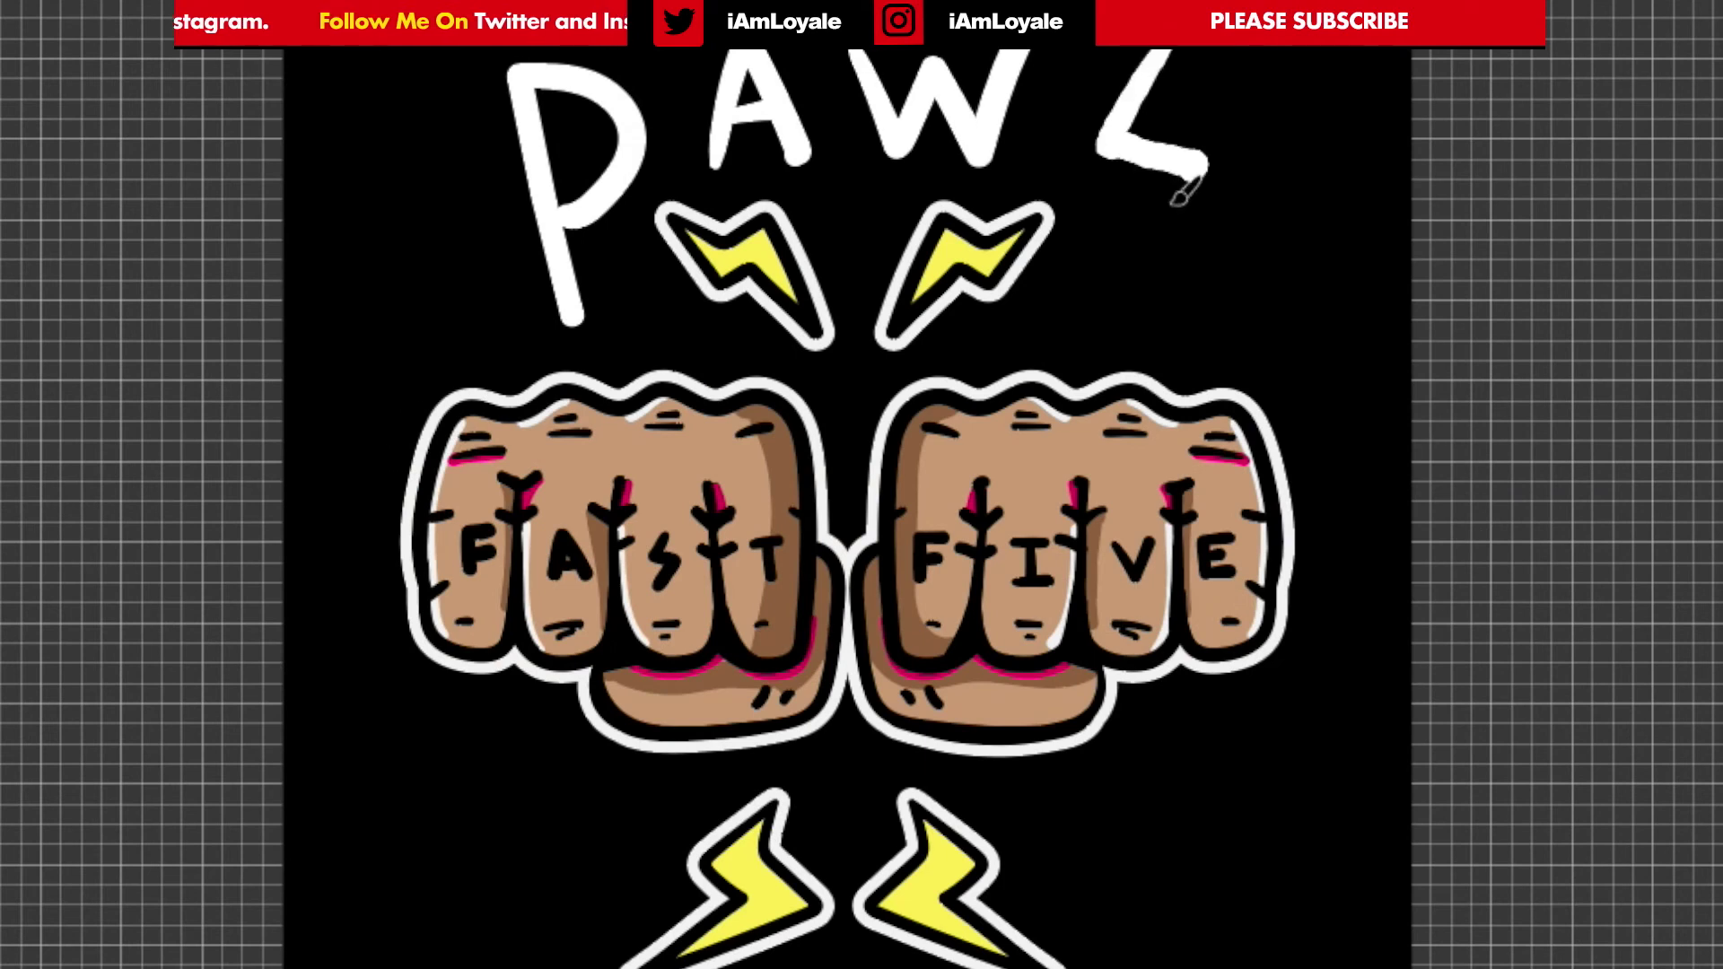
left_click_drag(1181, 192, 1124, 323)
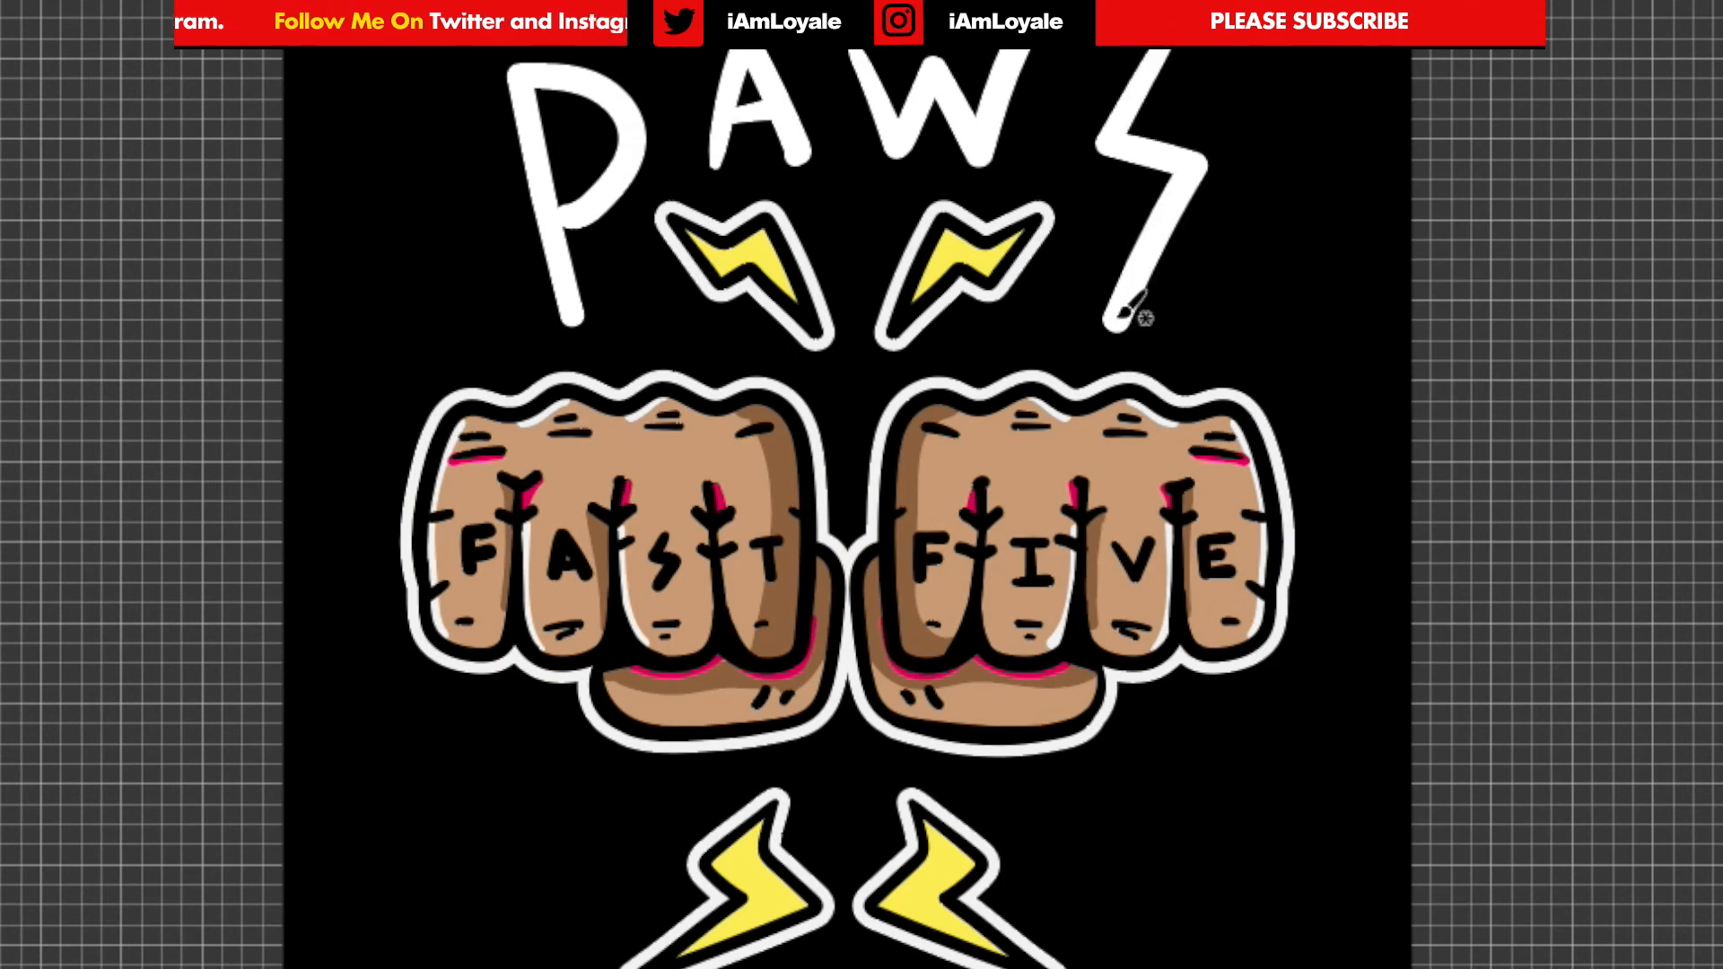
mouse_move(484, 782)
left_mouse_down()
mouse_move(478, 862)
mouse_move(639, 822)
left_mouse_up()
- Letter EM below the right fist, undoing and redrawing a stroke
mouse_move(1064, 903)
left_mouse_down()
mouse_move(1118, 792)
mouse_move(1145, 876)
left_mouse_up()
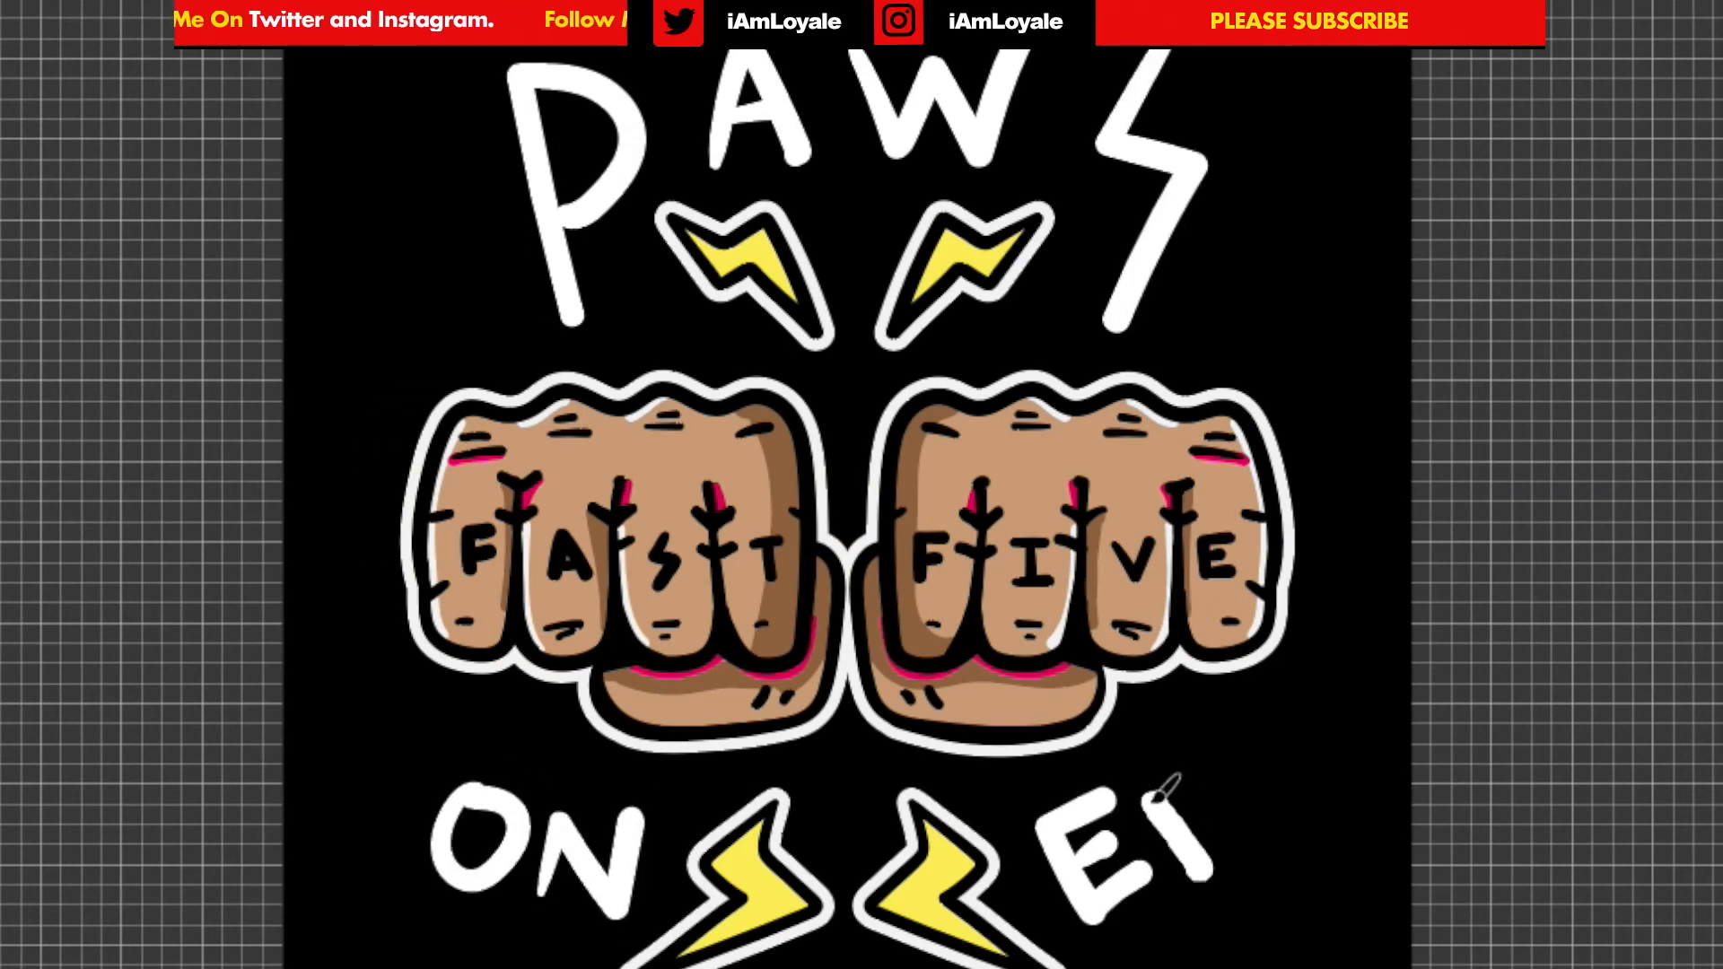
left_click_drag(1158, 768, 1279, 862)
key("ctrl+z")
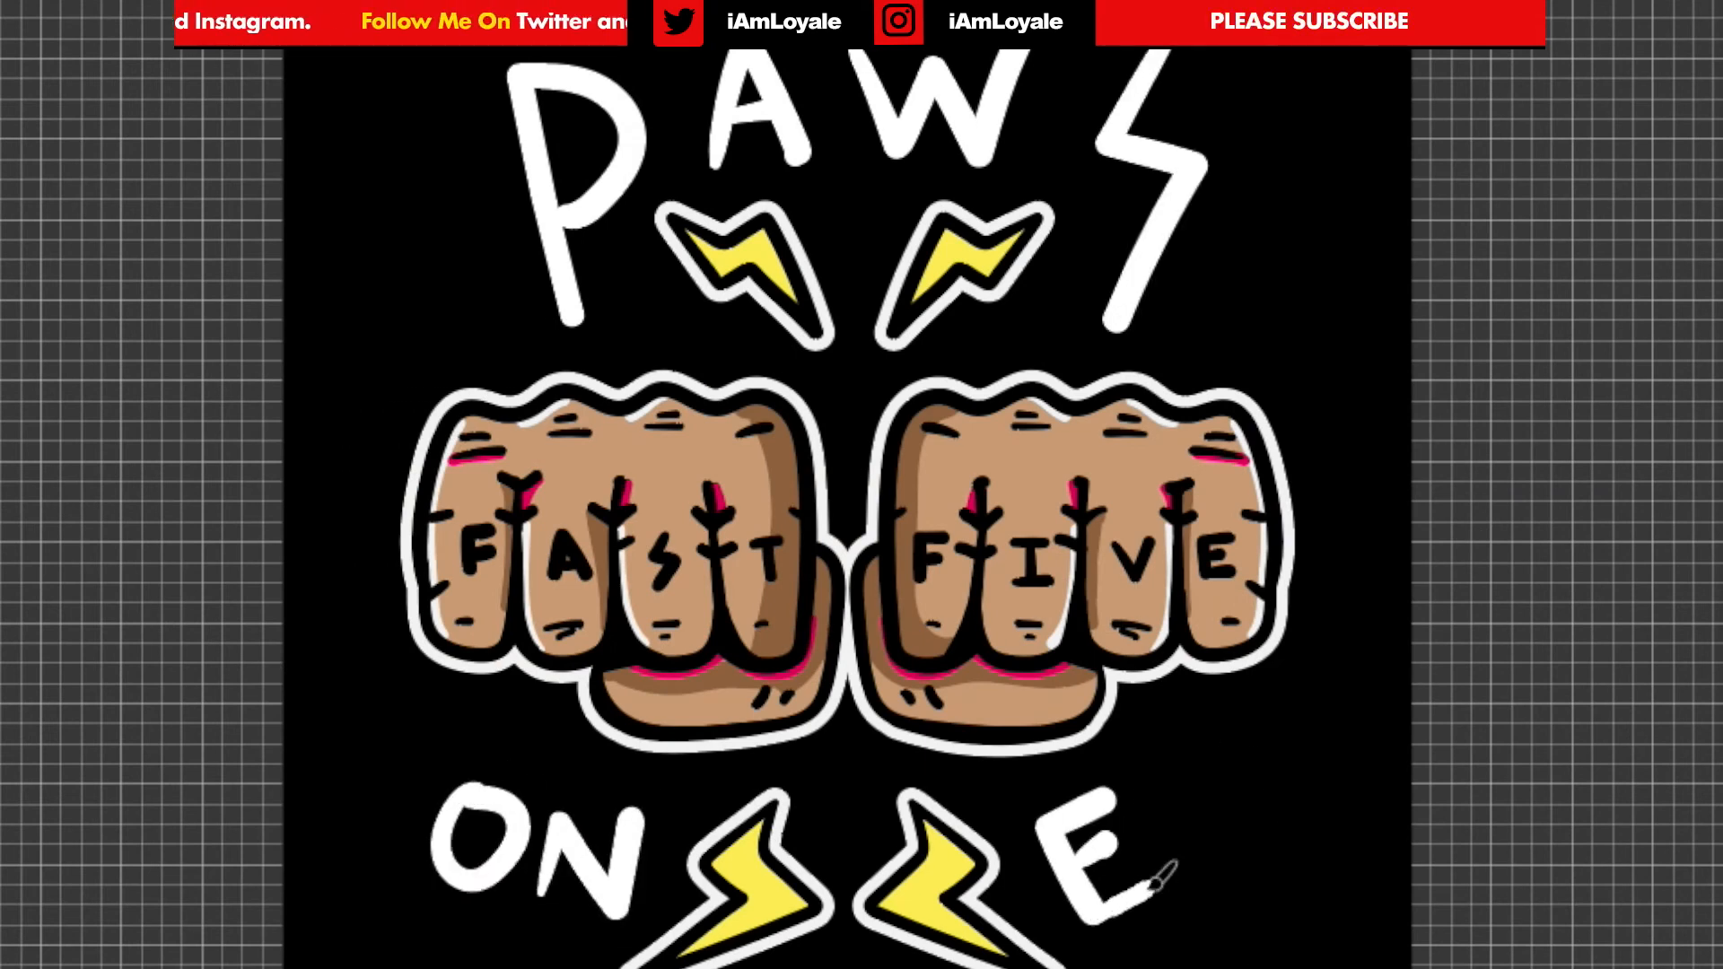
left_click_drag(1159, 767, 1279, 862)
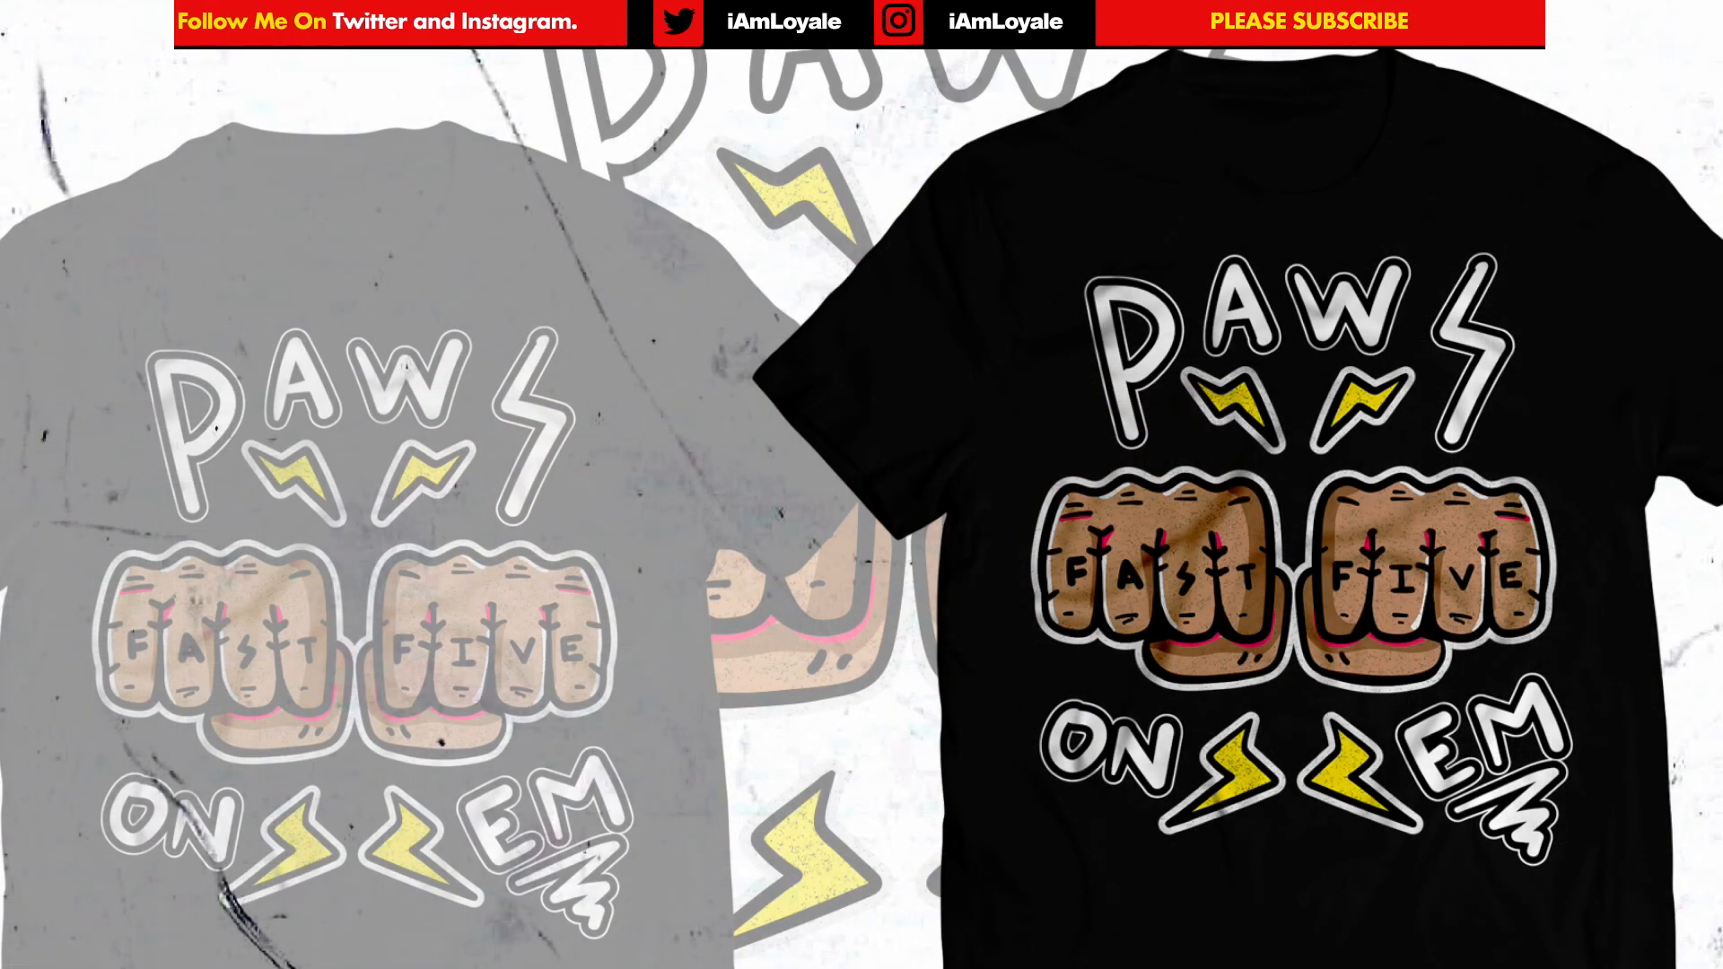